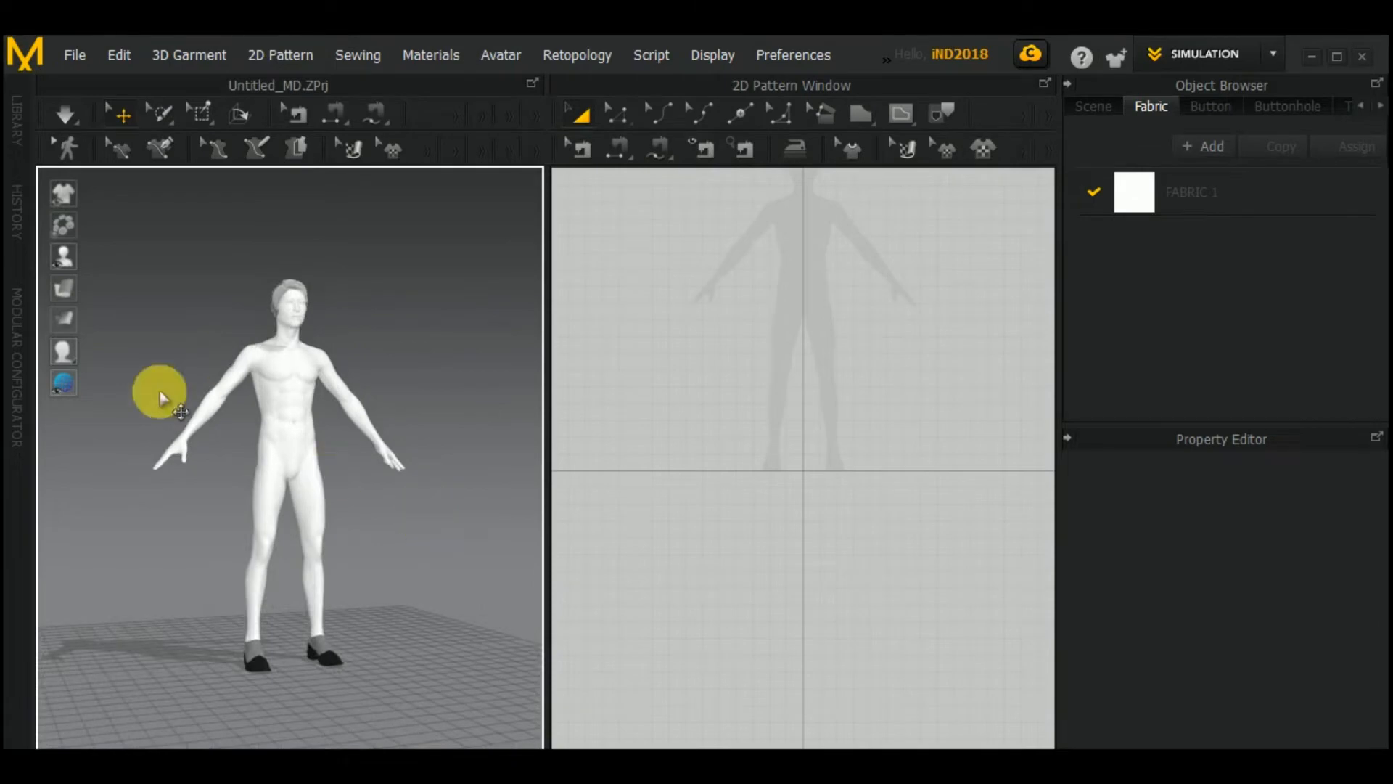
# Step: Display the avatar with its skin texture in the 3D view
pyautogui.click(95, 352)
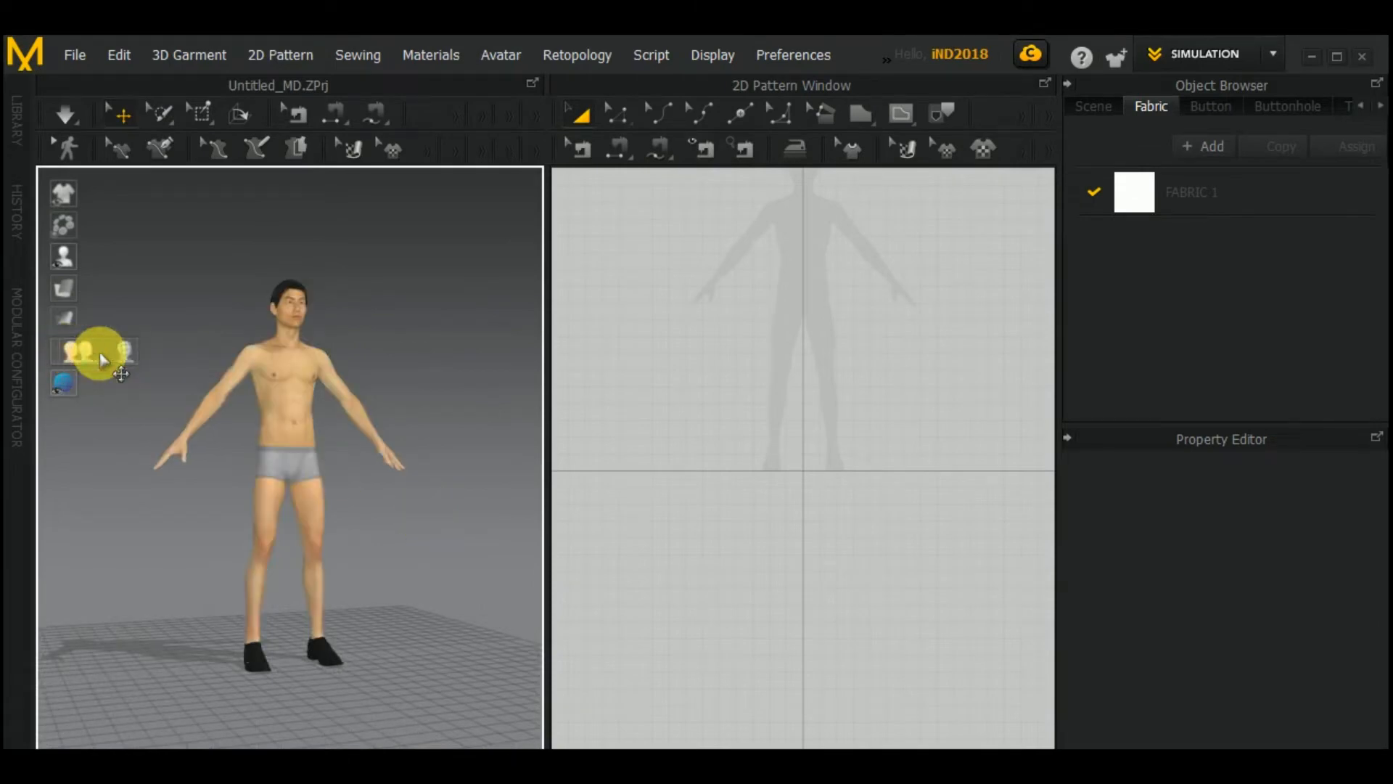
pyautogui.moveTo(408, 566); pyautogui.dragTo(407, 581, button='middle')
pyautogui.moveTo(409, 589); pyautogui.dragTo(377, 604, button='right')
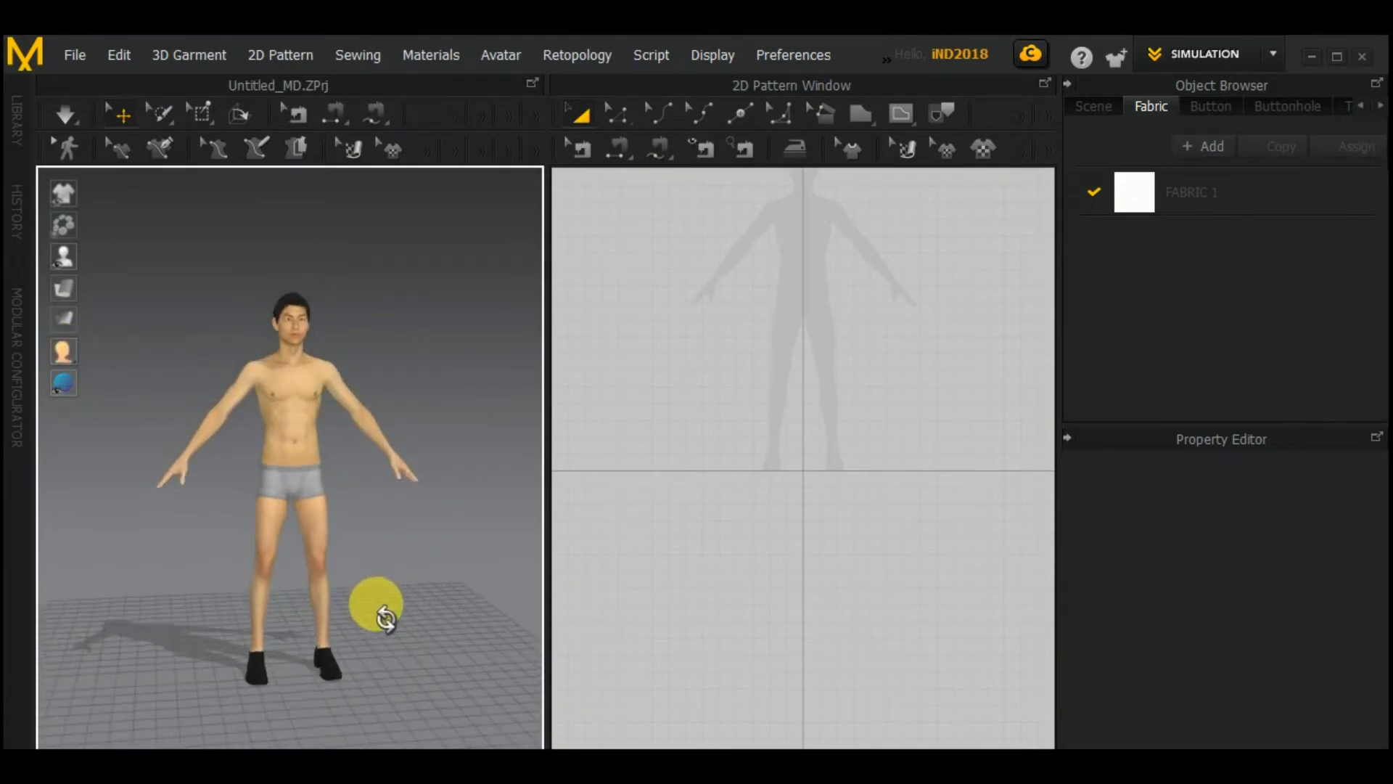
# Step: Draw a closed half-torso polygon beside the avatar's centre line, about 583 mm along the centre and 198 mm along the hem
pyautogui.moveTo(769, 509); pyautogui.dragTo(767, 622, button='middle')
pyautogui.scroll(-3, 794, 498)
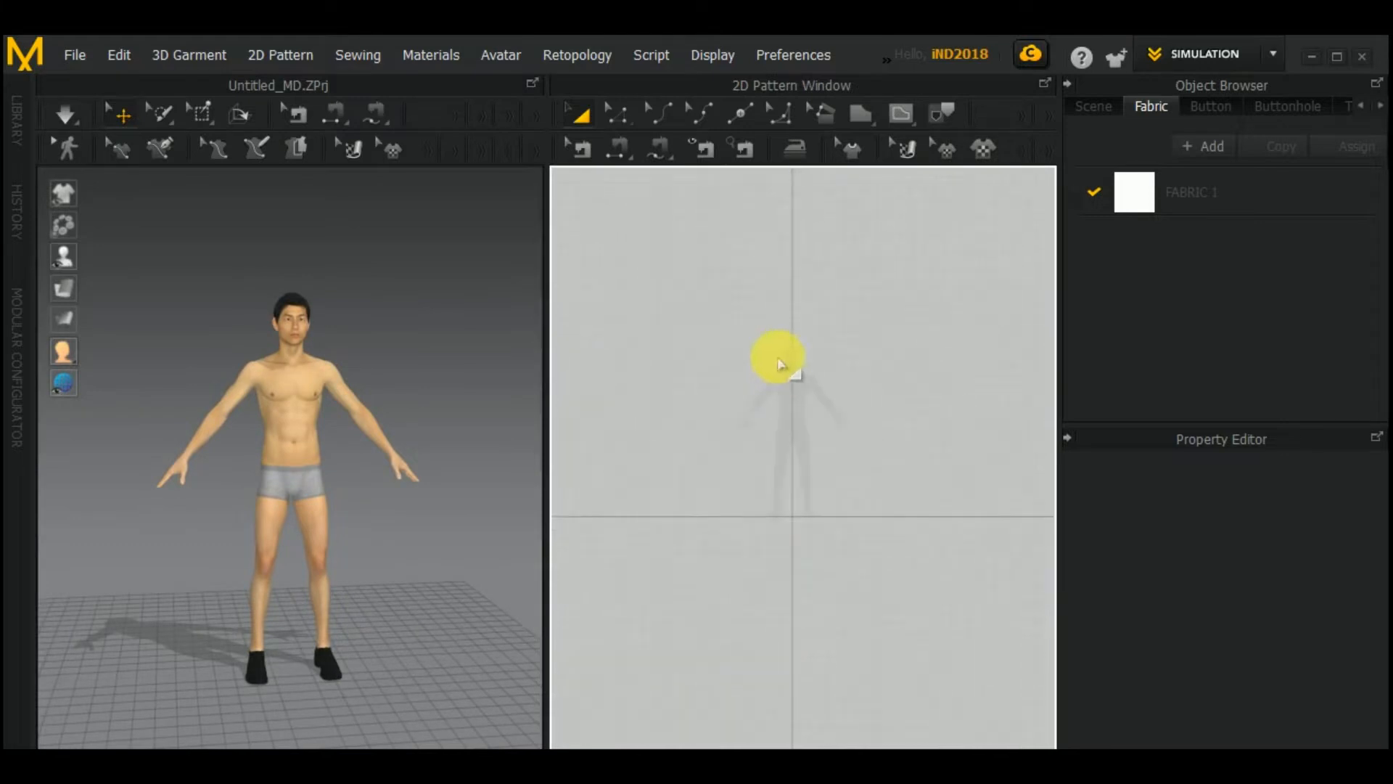
pyautogui.scroll(6, 824, 407)
pyautogui.moveTo(855, 484); pyautogui.dragTo(822, 416, button='middle')
pyautogui.click(700, 557)
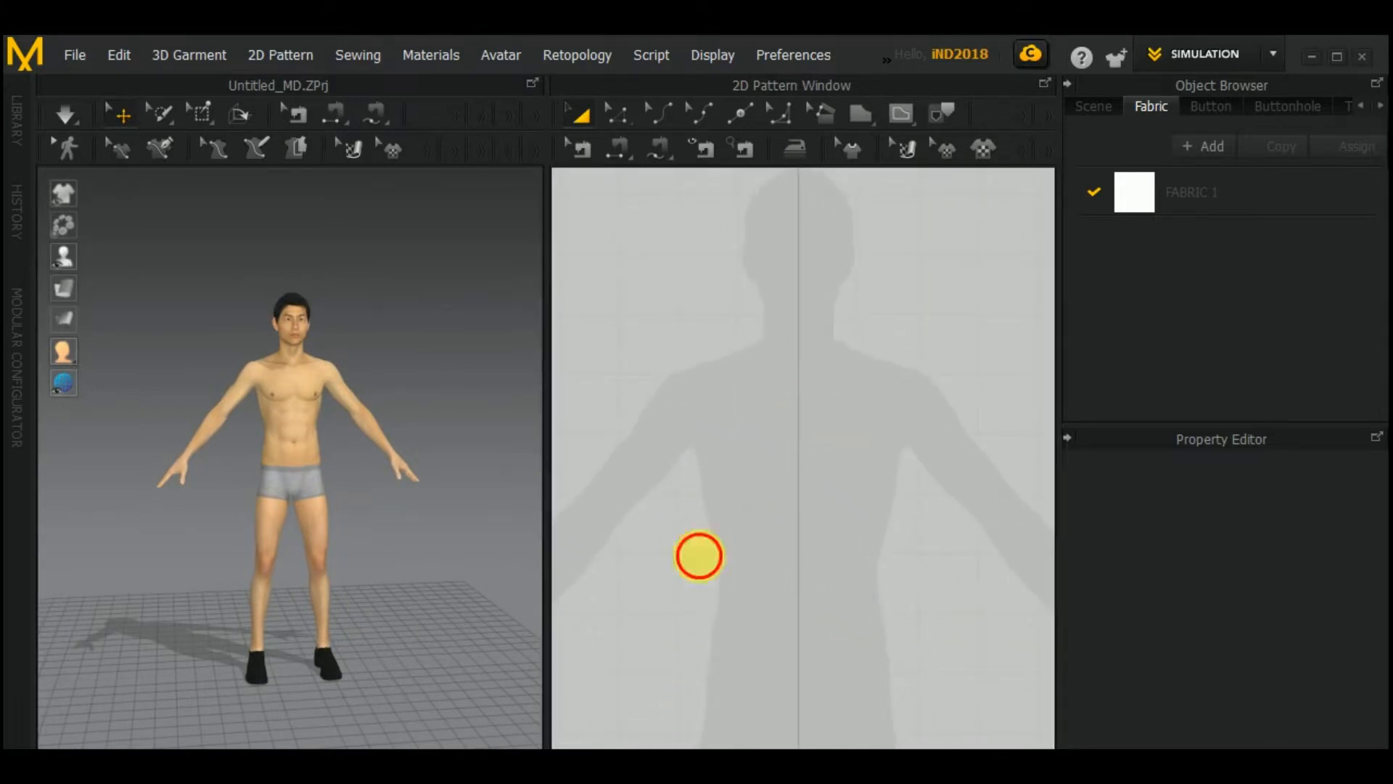
pyautogui.click(868, 119)
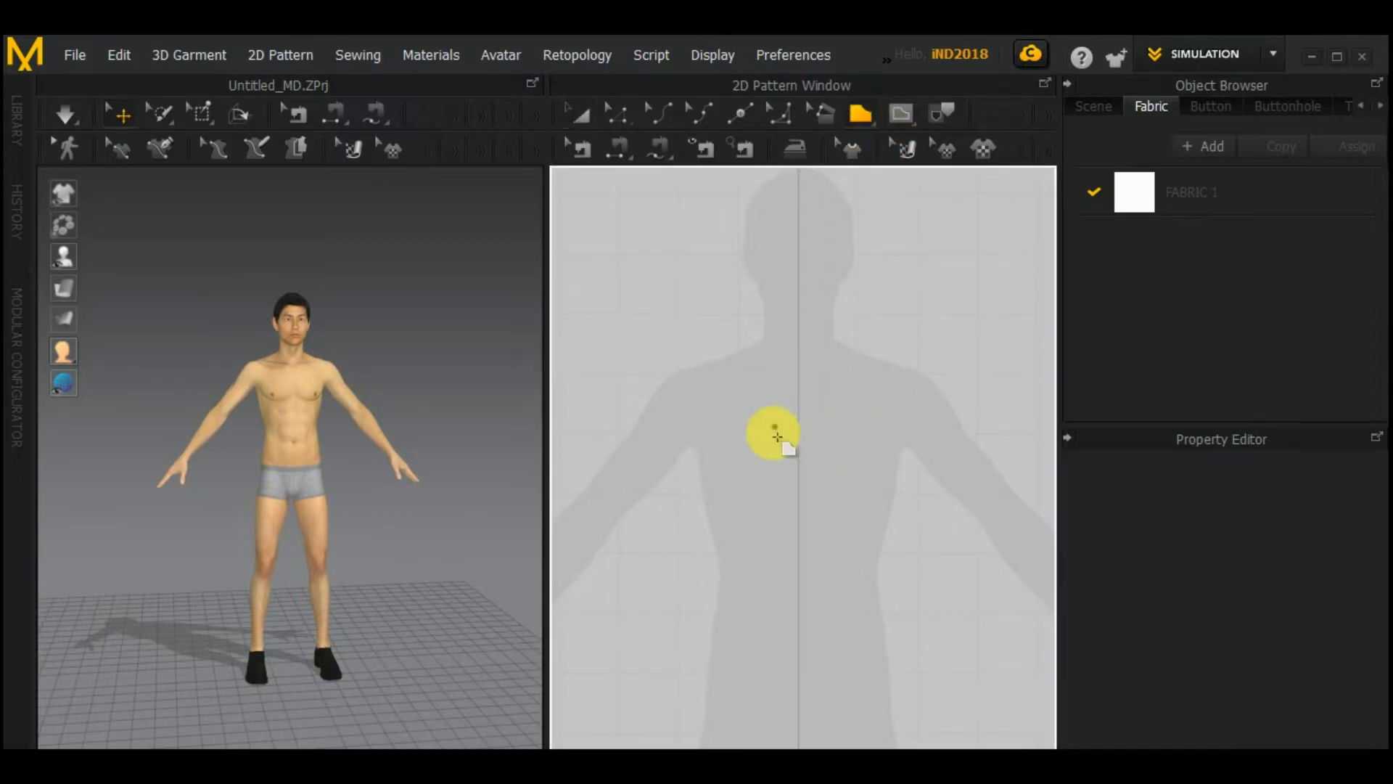
pyautogui.moveTo(774, 434); pyautogui.dragTo(775, 473, button='middle')
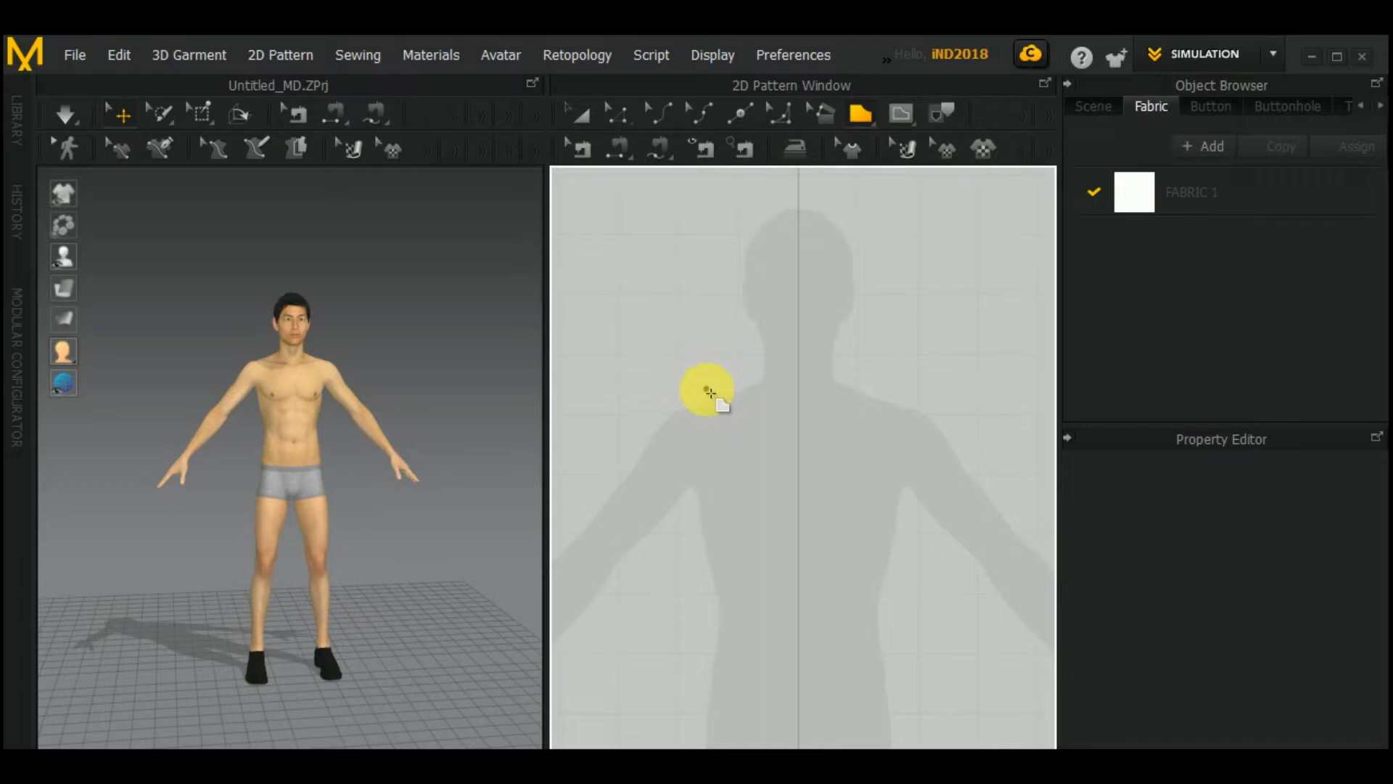
pyautogui.click(735, 359)
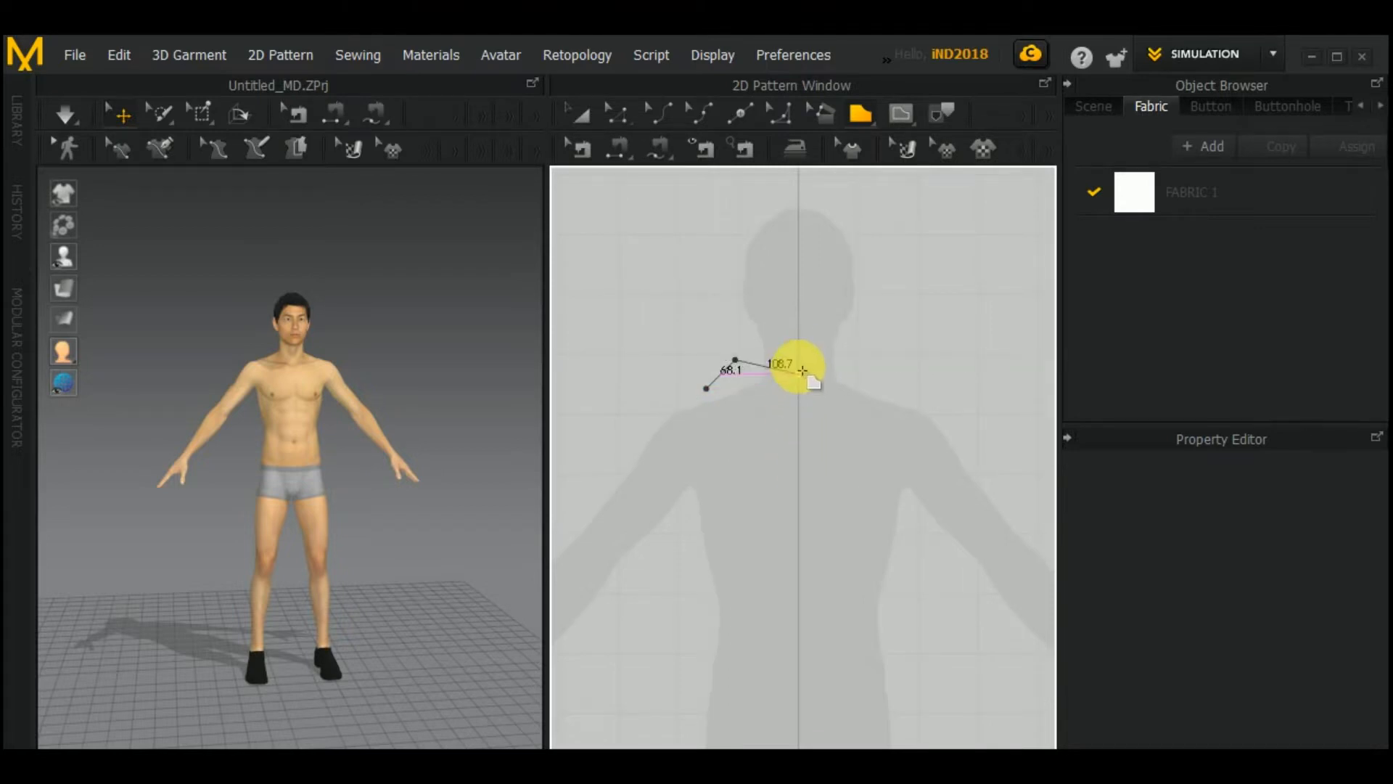
pyautogui.click(798, 360)
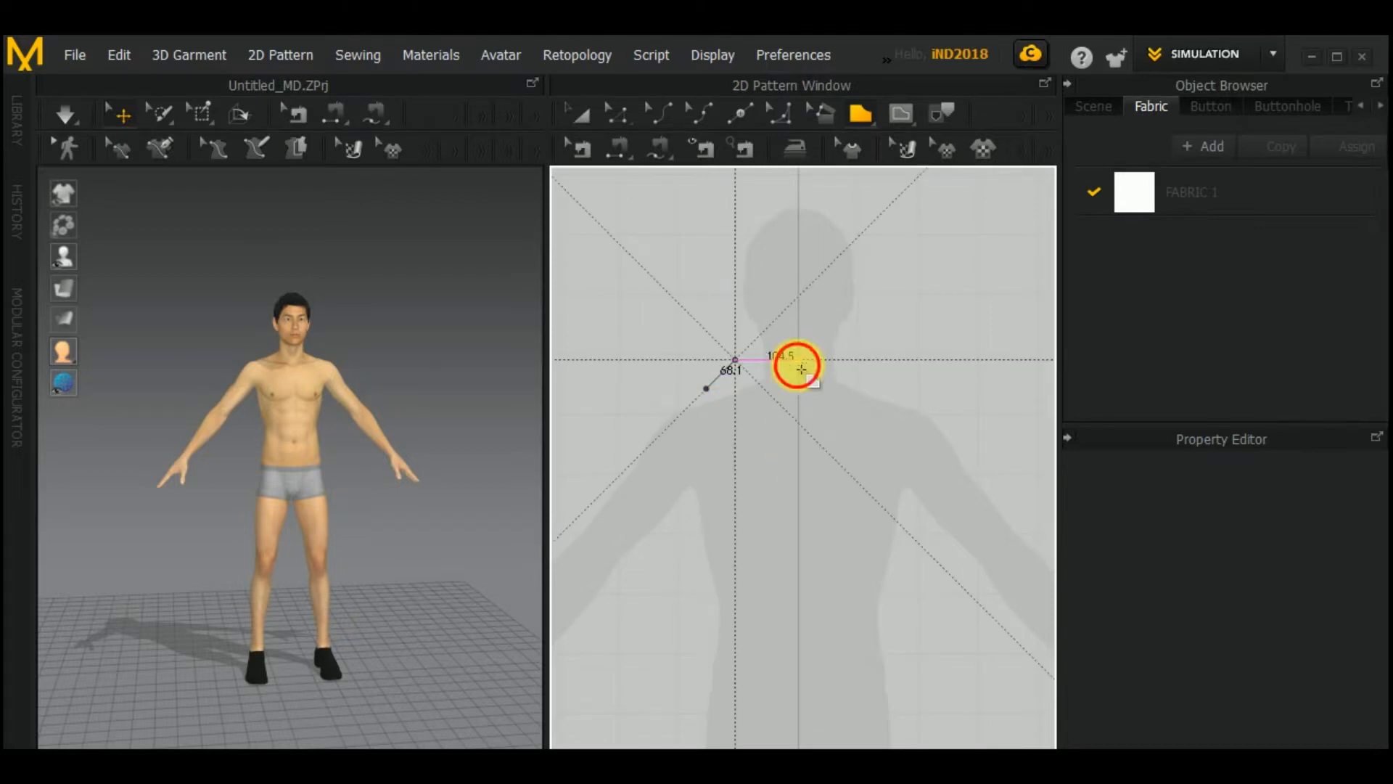
pyautogui.click(798, 709)
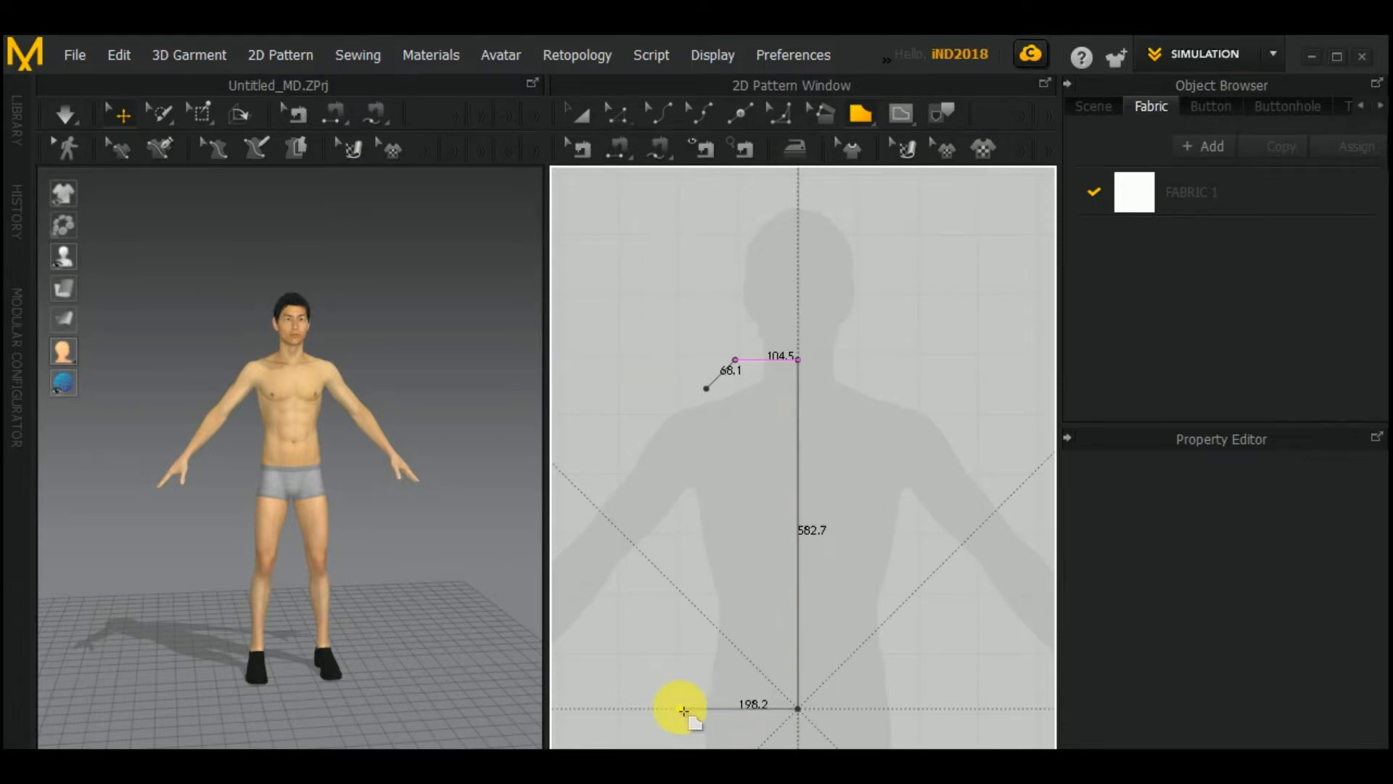
pyautogui.click(681, 709)
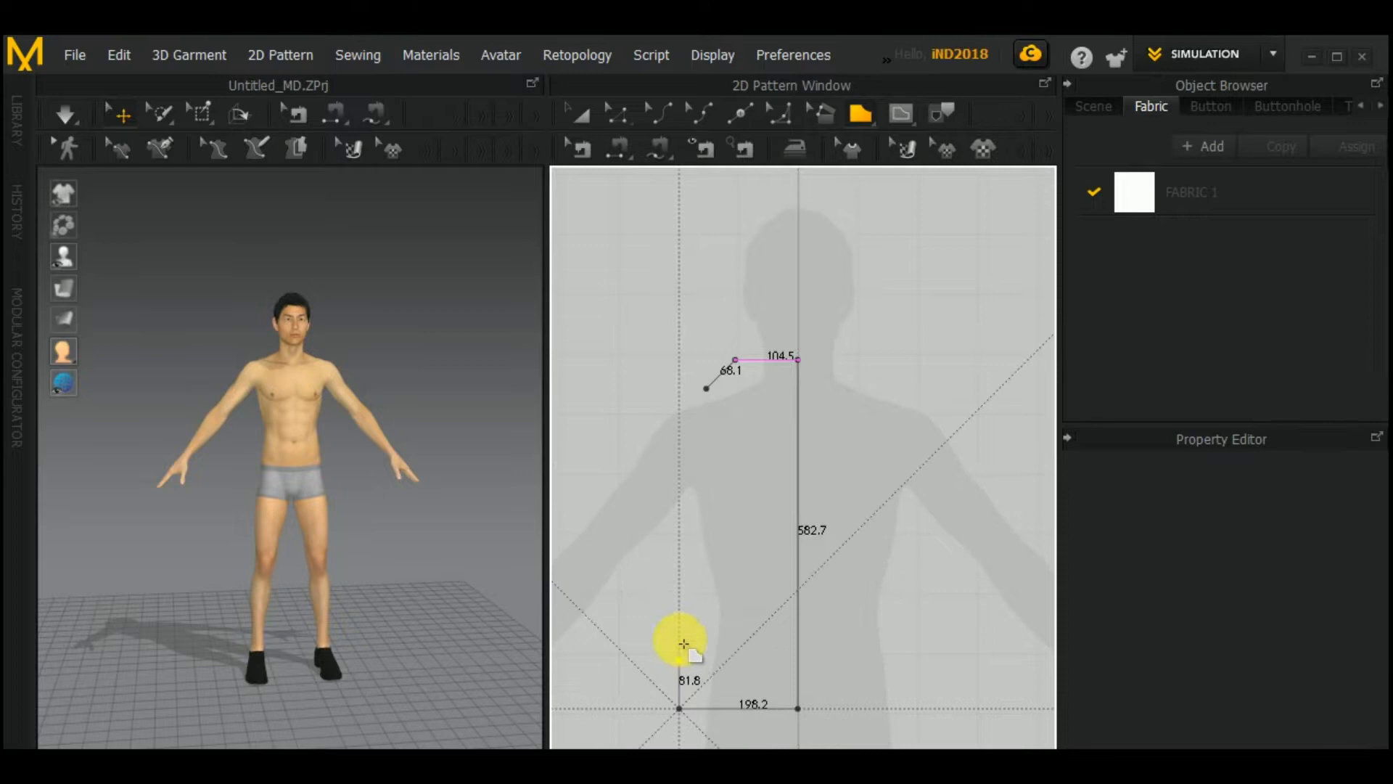
pyautogui.click(681, 531)
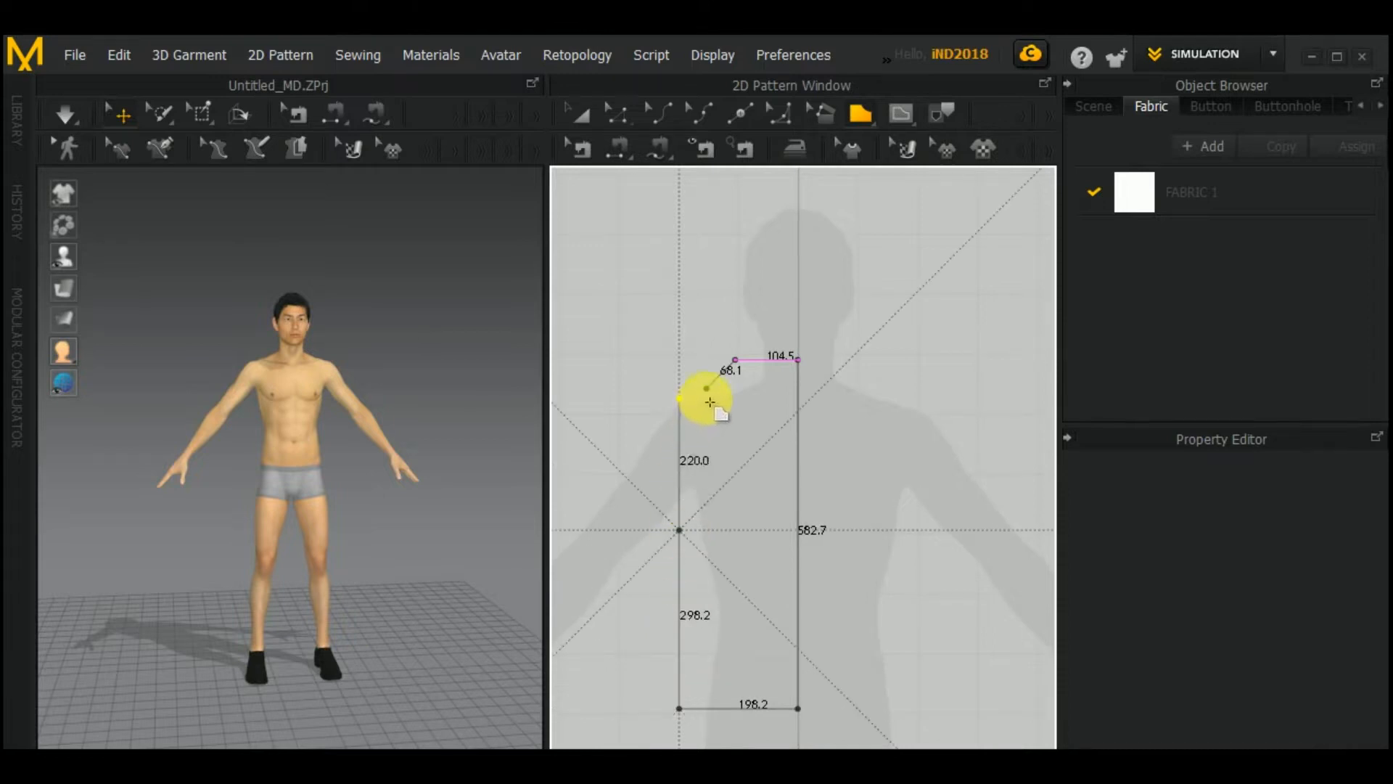
pyautogui.click(707, 389)
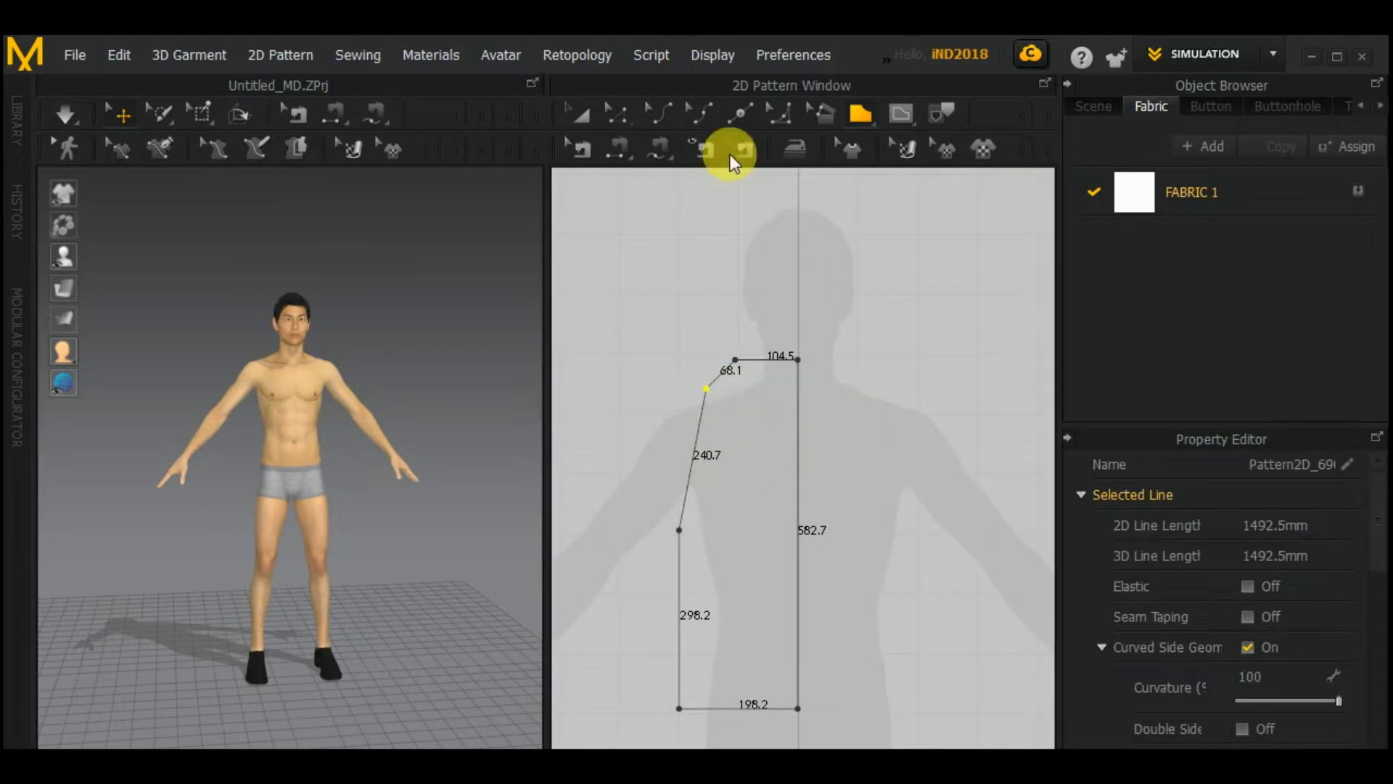
# Step: Lower the half-torso pattern's two neckline points and outer shoulder point together by about 27 mm
pyautogui.click(579, 113)
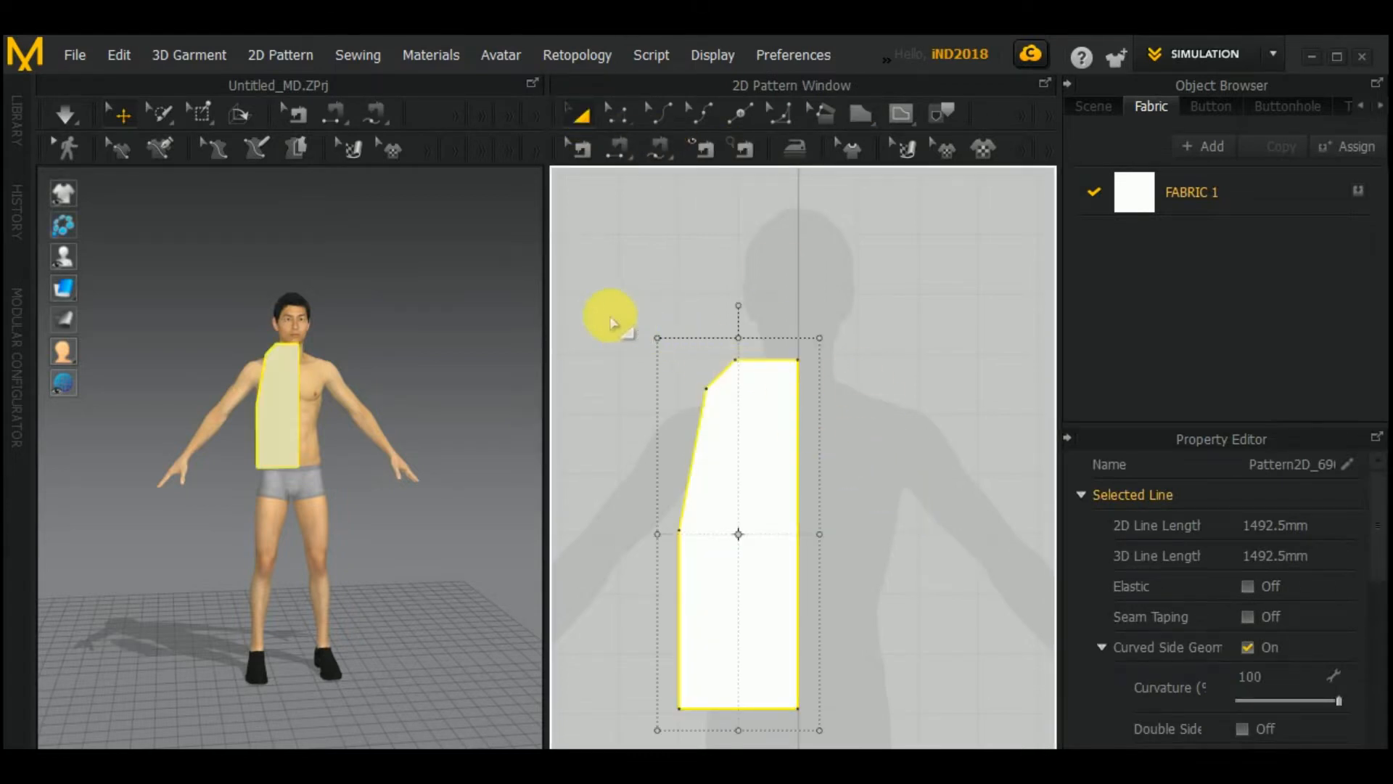
pyautogui.moveTo(609, 314); pyautogui.dragTo(854, 424)
pyautogui.click(778, 379)
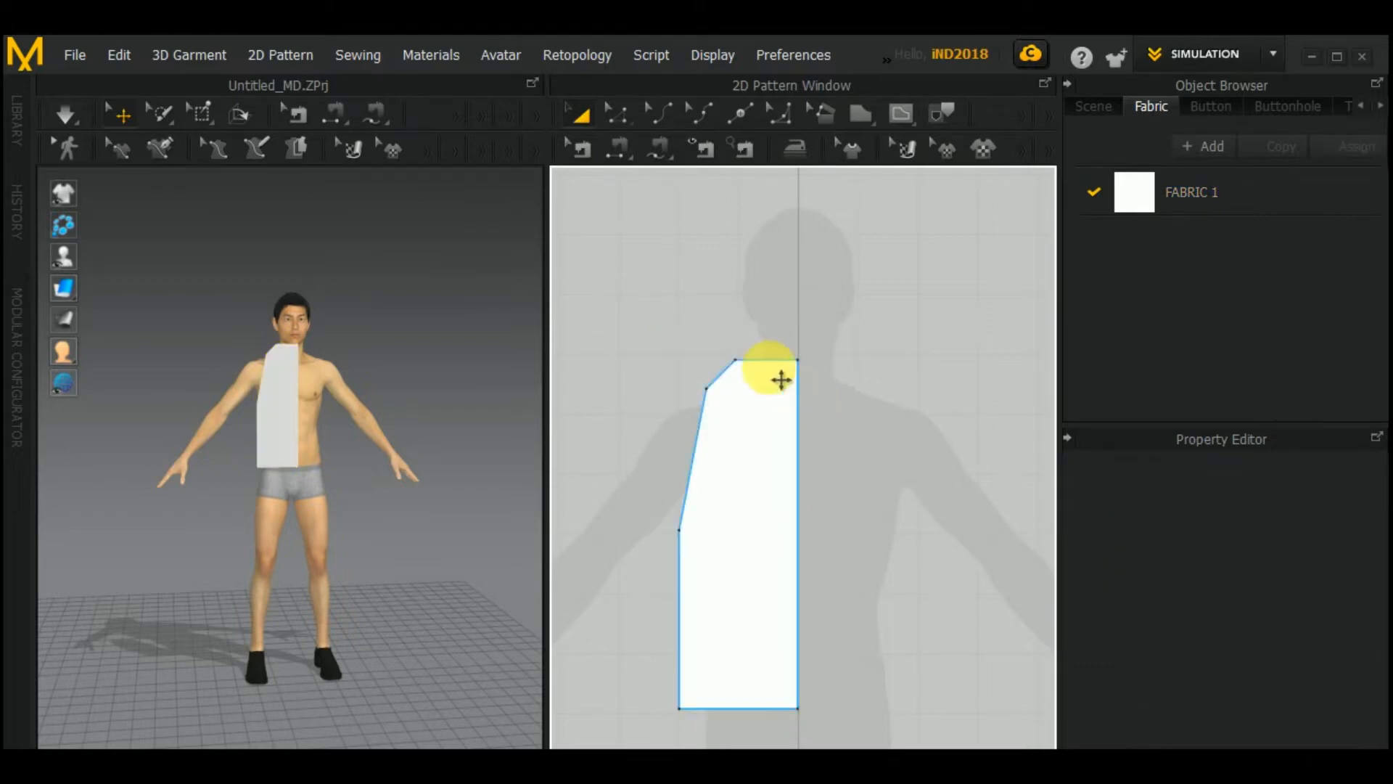
pyautogui.click(758, 375)
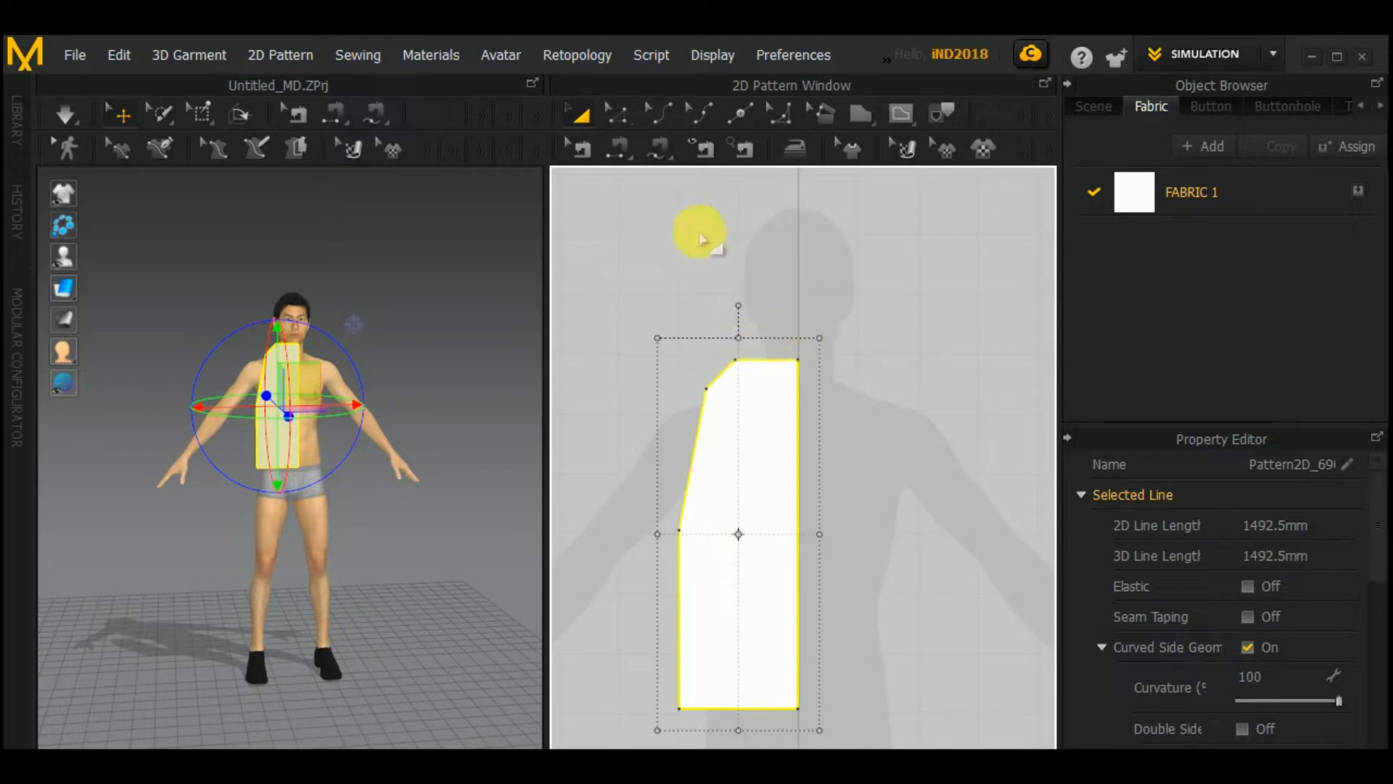
pyautogui.click(620, 118)
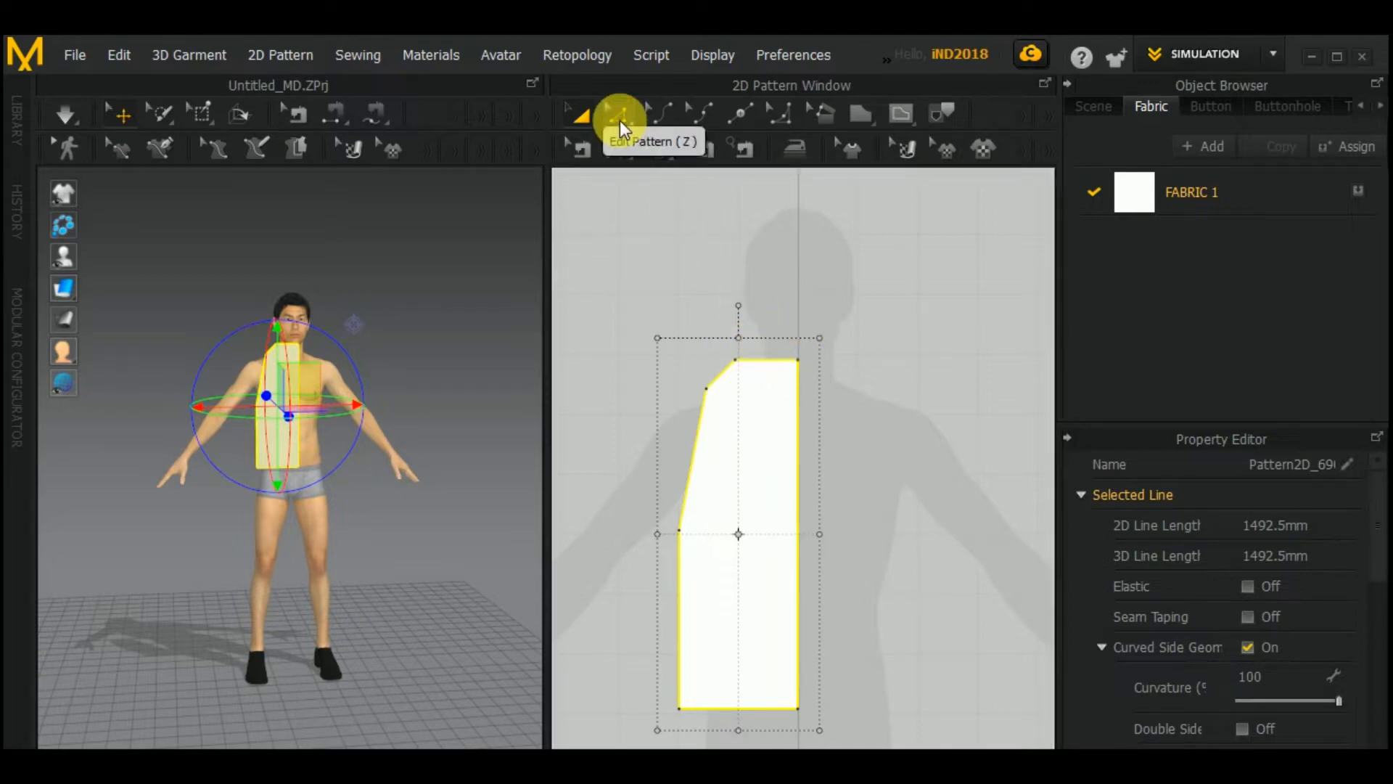
pyautogui.click(735, 361)
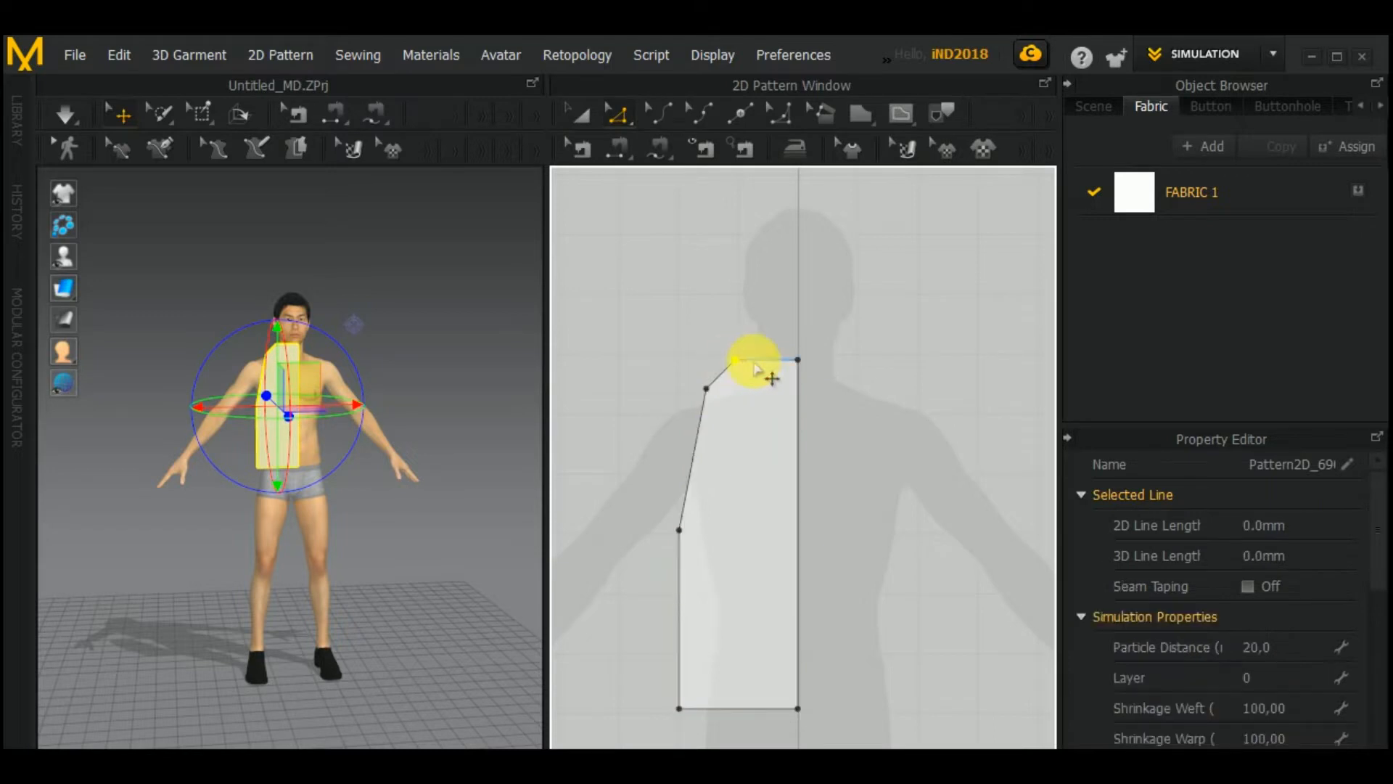
pyautogui.keyDown('shift'); pyautogui.click(800, 362); pyautogui.keyUp('shift')
pyautogui.keyDown('shift'); pyautogui.click(710, 385); pyautogui.keyUp('shift')
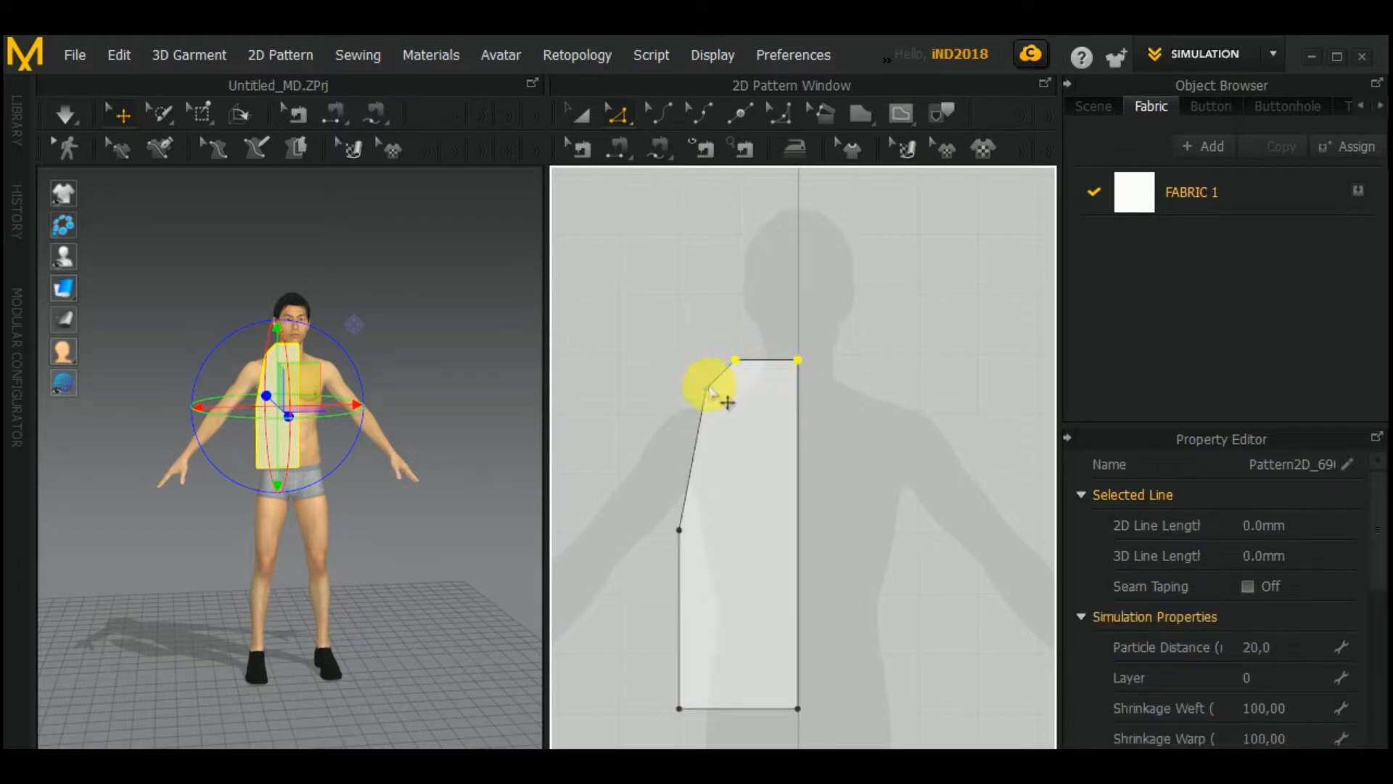
pyautogui.moveTo(737, 362); pyautogui.dragTo(737, 379)
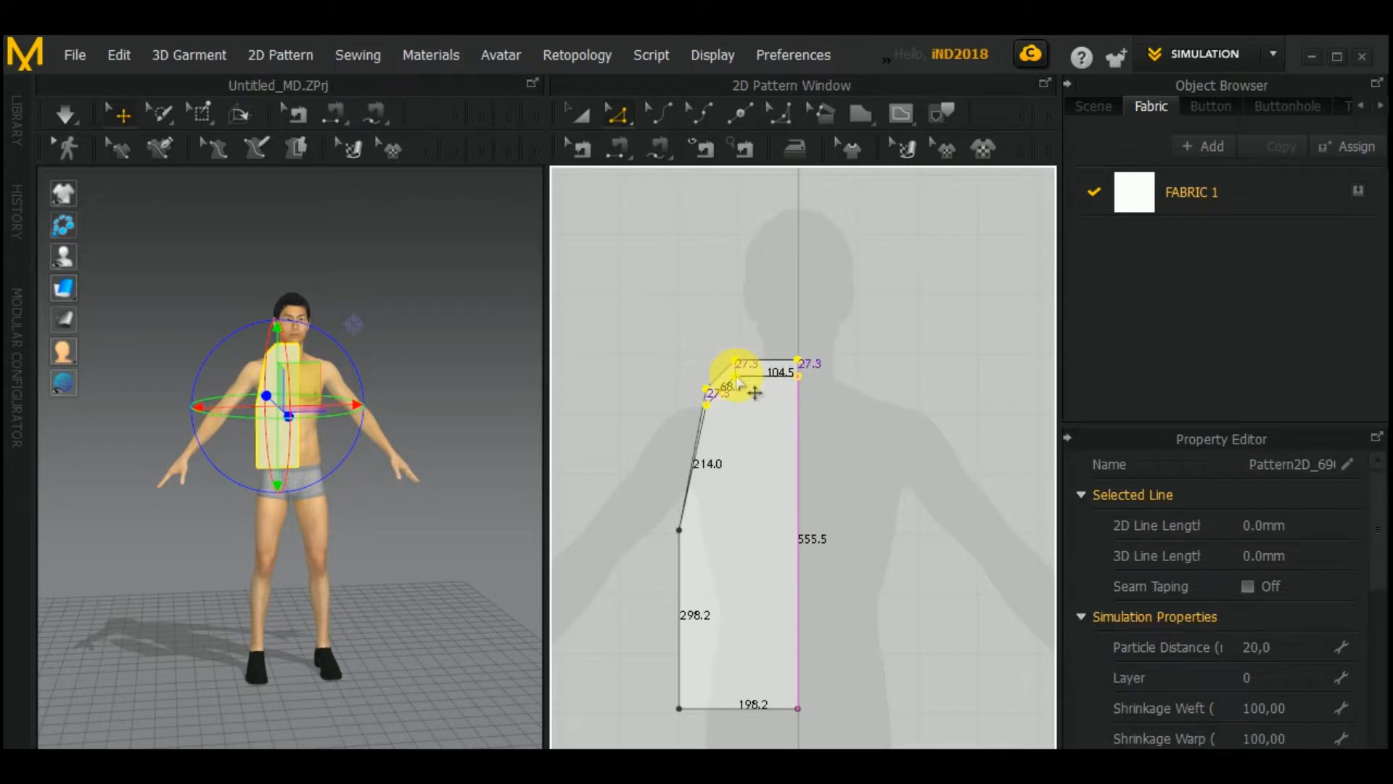
pyautogui.moveTo(735, 375); pyautogui.dragTo(733, 384)
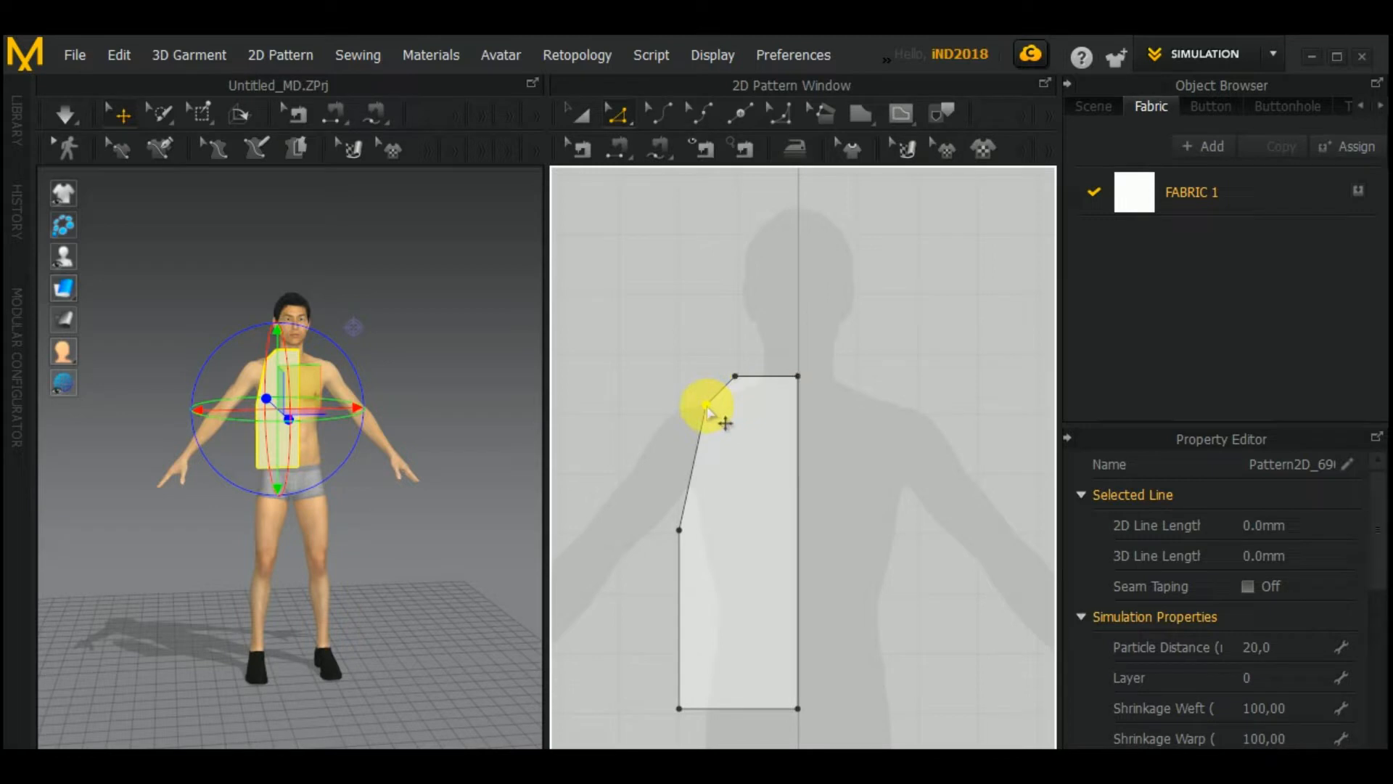
# Step: Raise only the outer shoulder point to flatten the shoulder line to about 52 mm long
pyautogui.moveTo(708, 406); pyautogui.dragTo(709, 391)
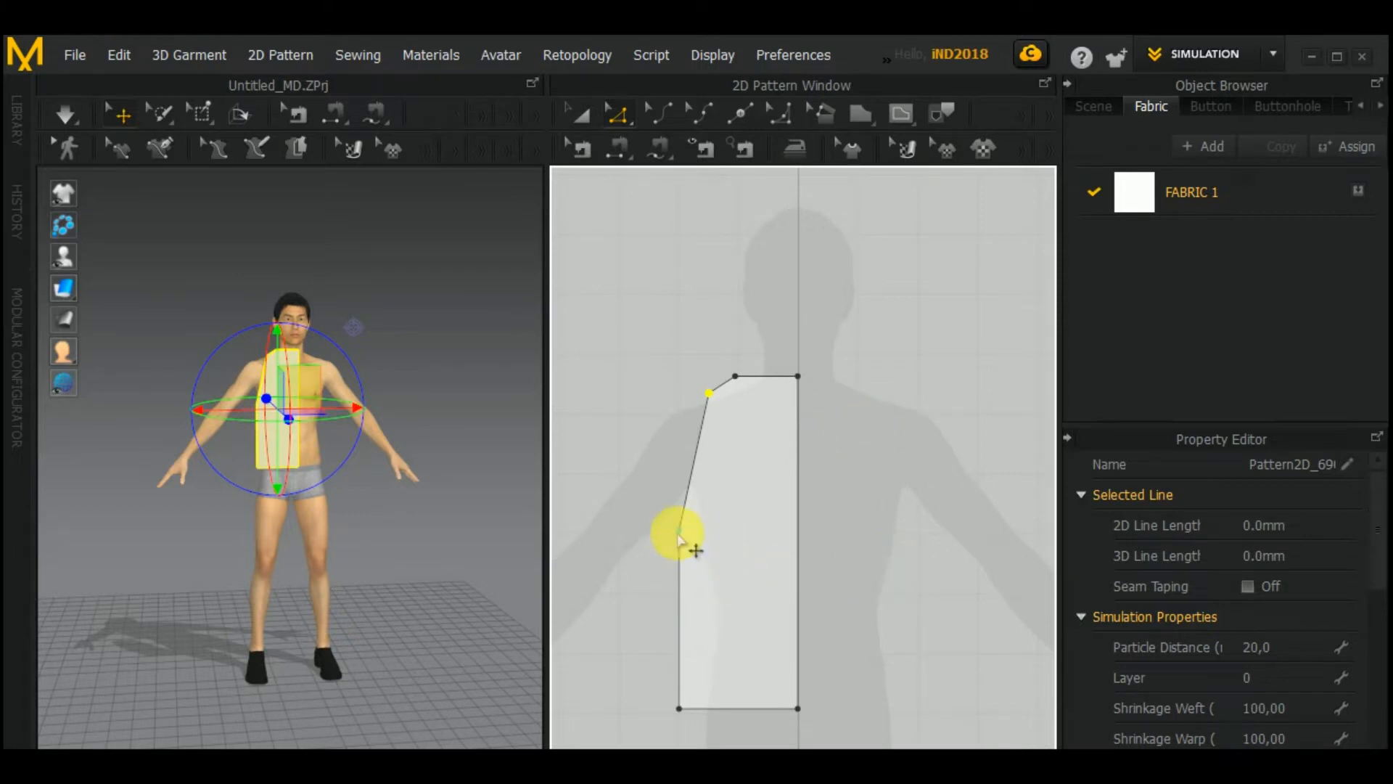
pyautogui.scroll(2, 769, 585)
pyautogui.scroll(-3, 772, 585)
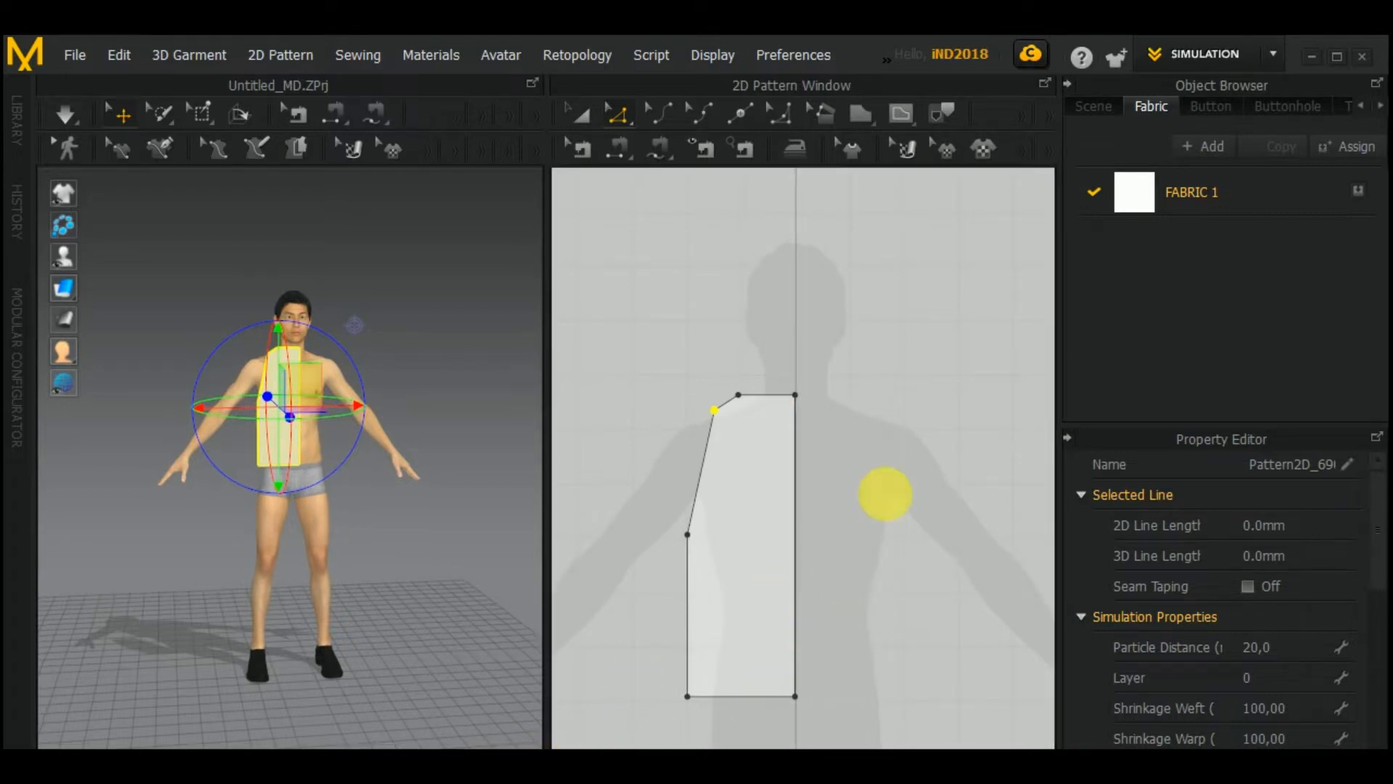
# Step: Curve the armhole edge inward to about 242 mm long and the side edge inward to about 301 mm
pyautogui.click(655, 115)
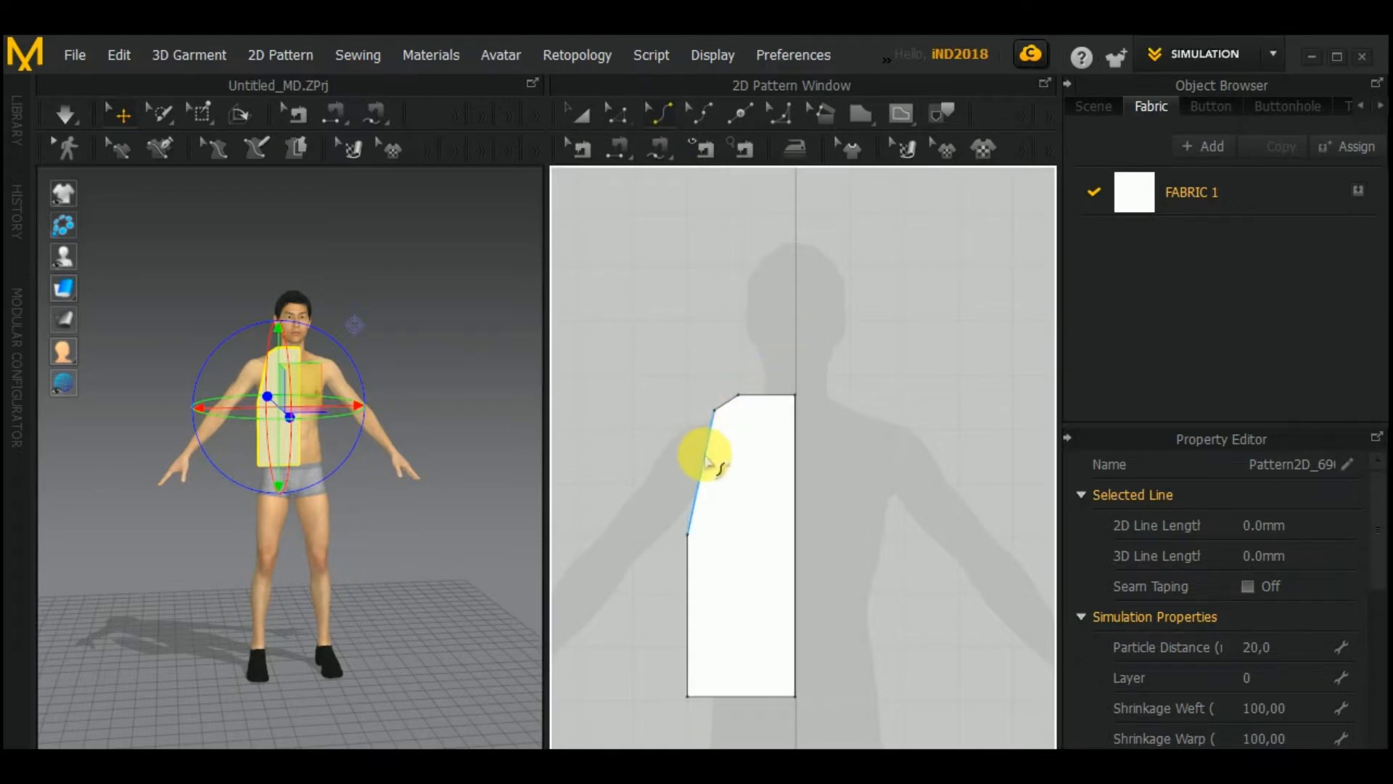
pyautogui.moveTo(707, 460); pyautogui.dragTo(715, 464)
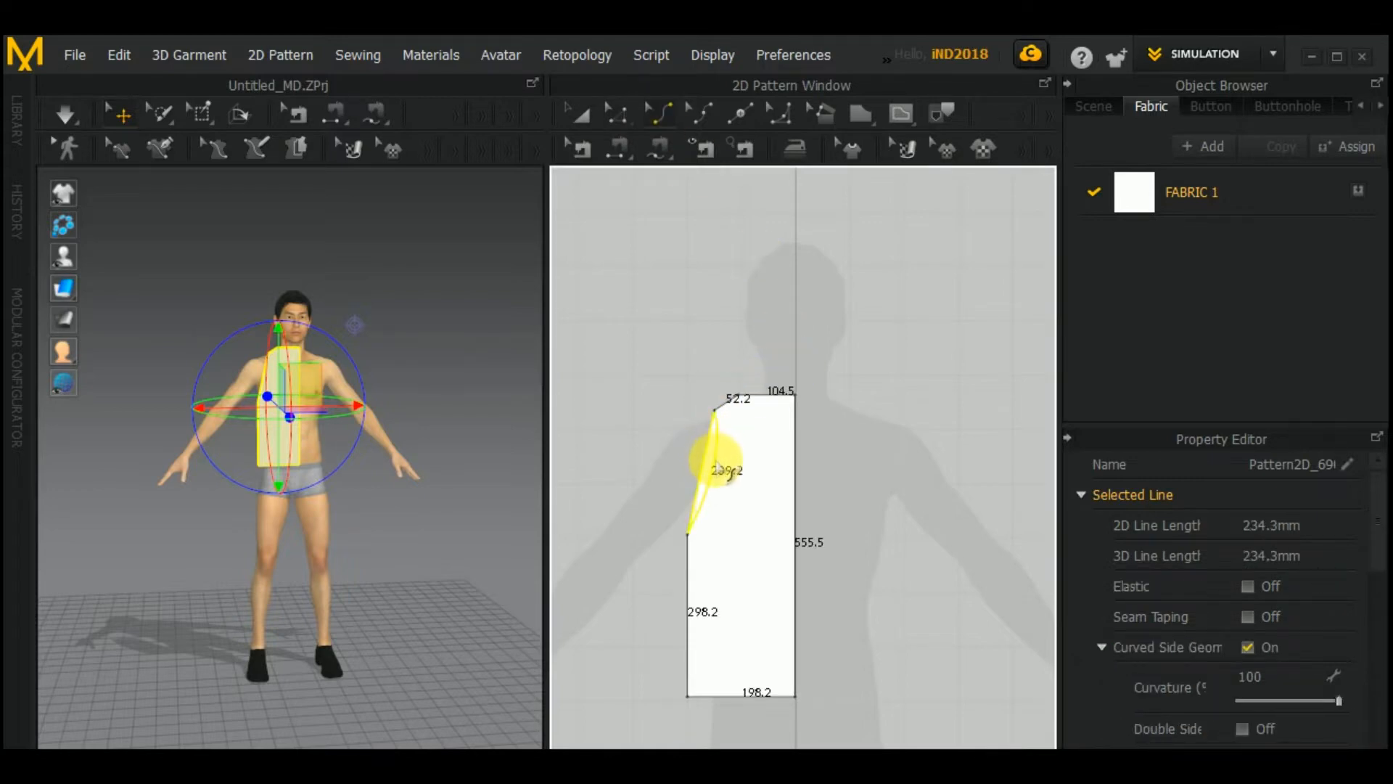
pyautogui.moveTo(721, 472); pyautogui.dragTo(718, 473)
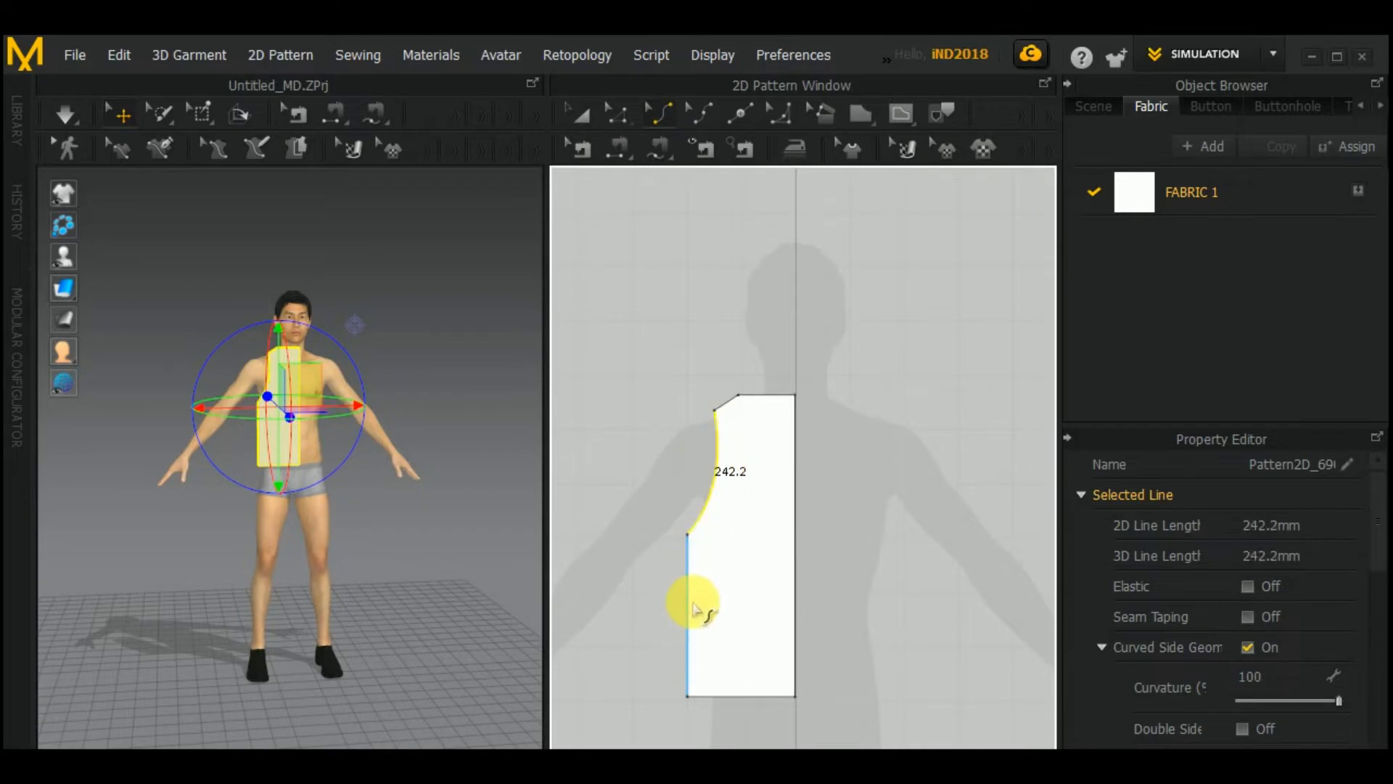
pyautogui.moveTo(690, 620); pyautogui.dragTo(694, 623)
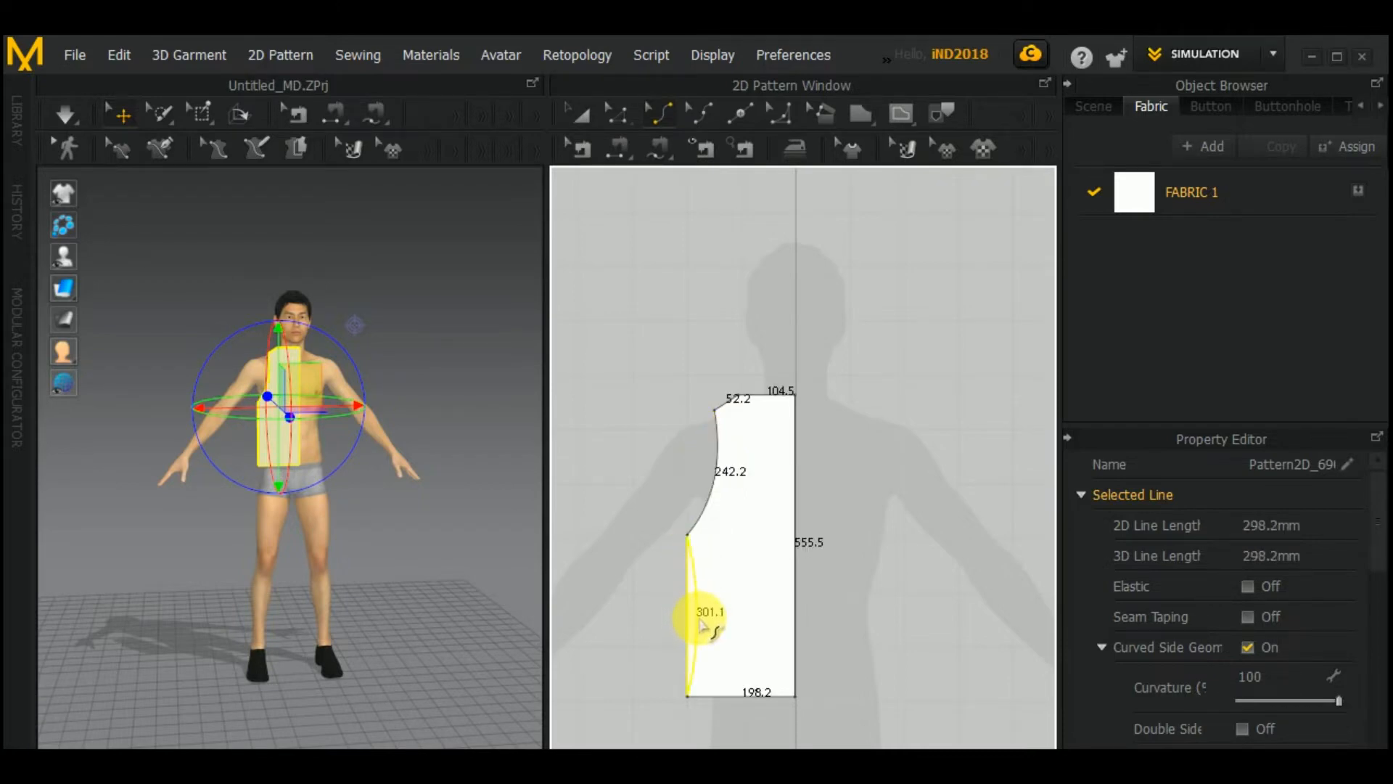
pyautogui.moveTo(699, 619); pyautogui.dragTo(707, 622)
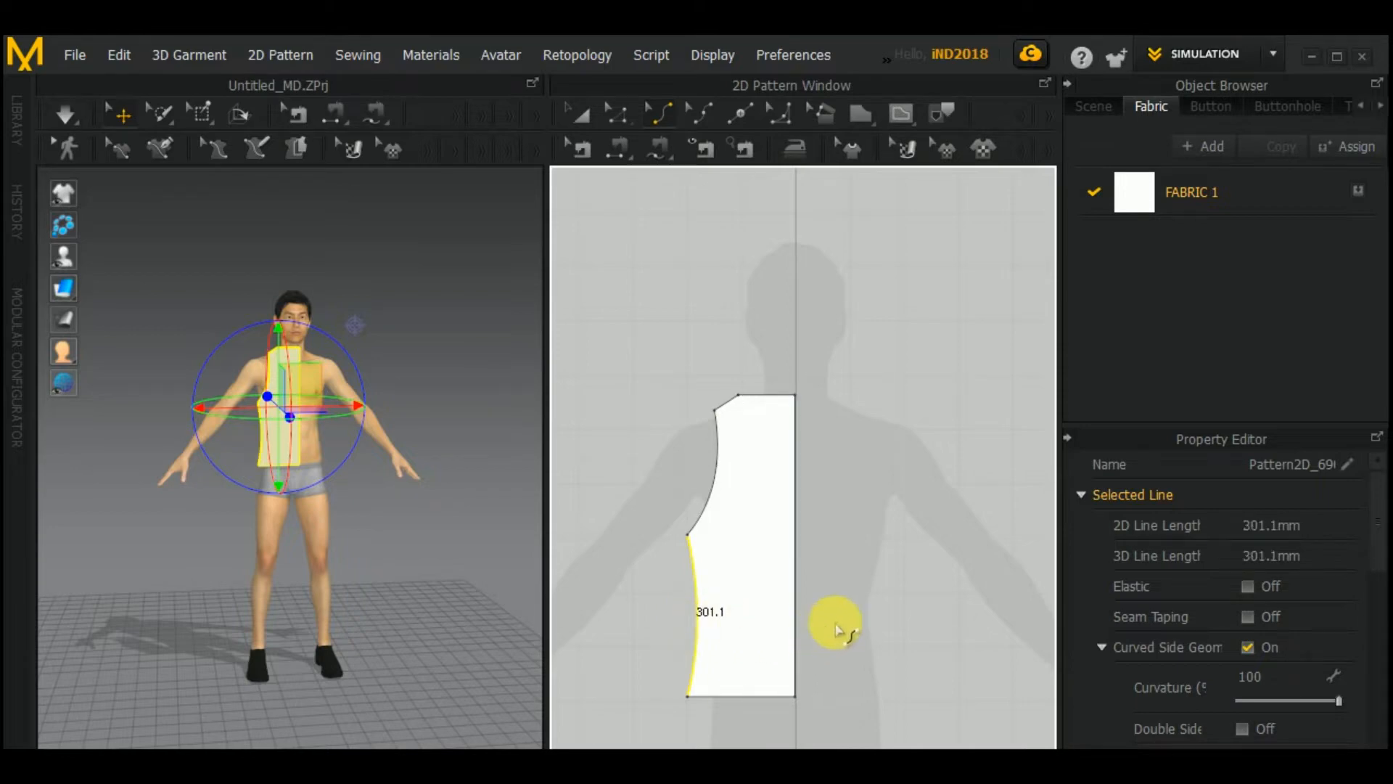
# Step: Unfold the half-torso pattern along its straight centre edge into a full symmetrical piece
pyautogui.moveTo(847, 625); pyautogui.dragTo(794, 601, button='middle')
pyautogui.click(580, 114)
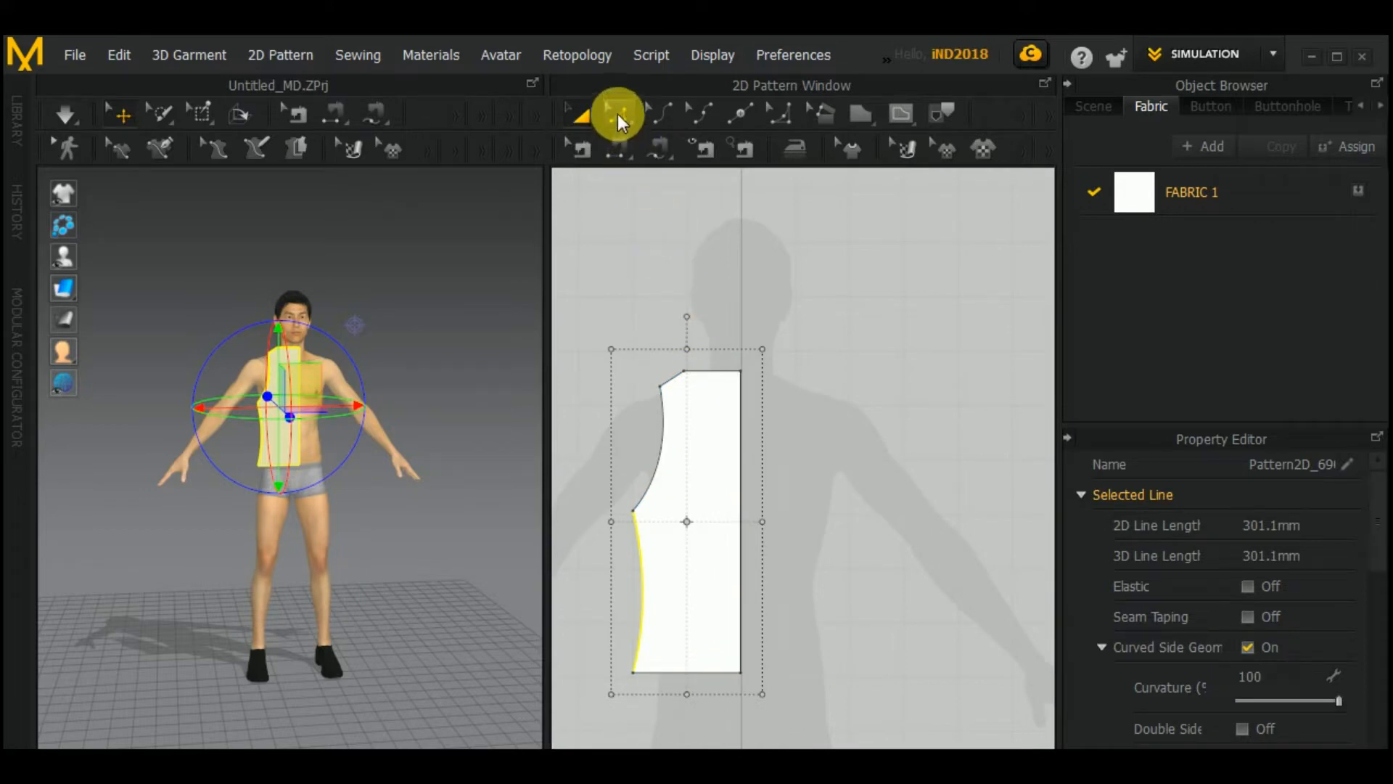
pyautogui.moveTo(864, 377); pyautogui.dragTo(879, 397, button='middle')
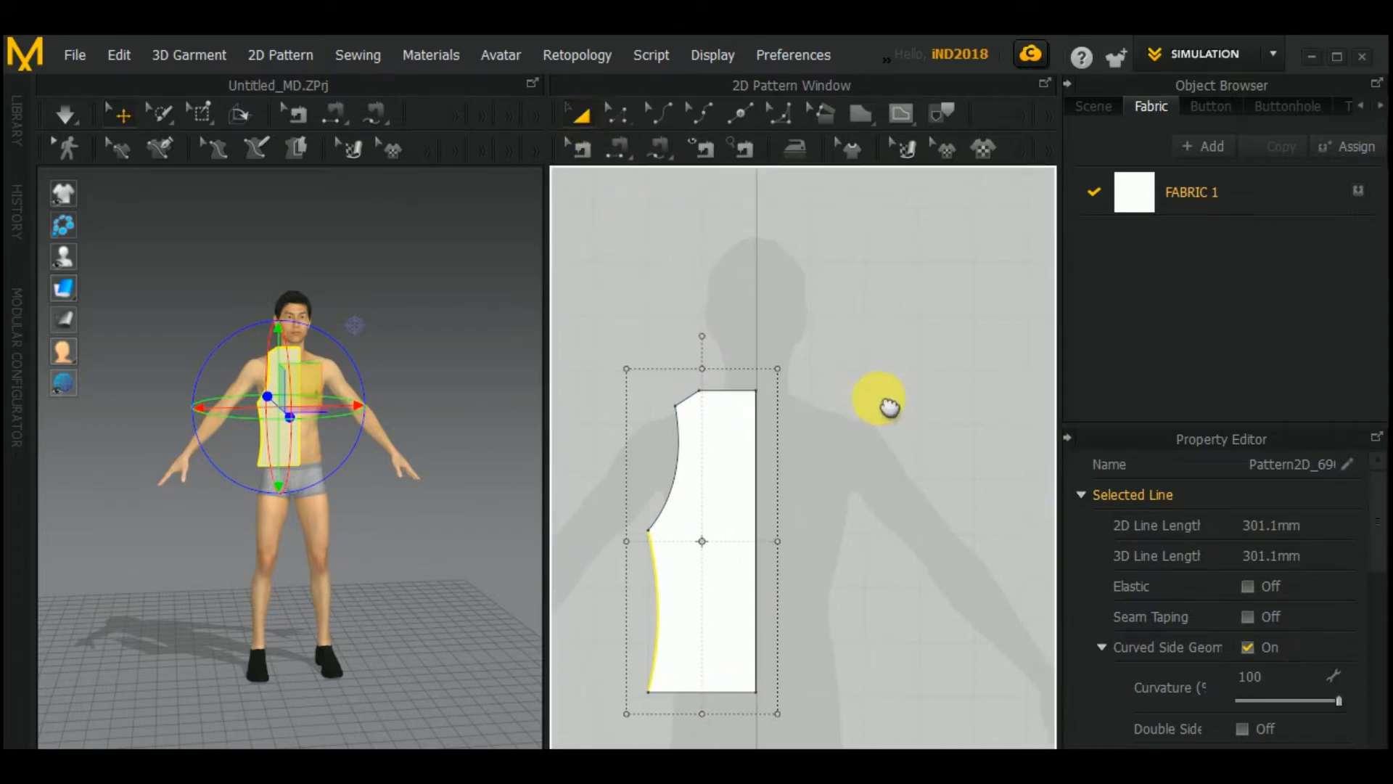
pyautogui.click(617, 111)
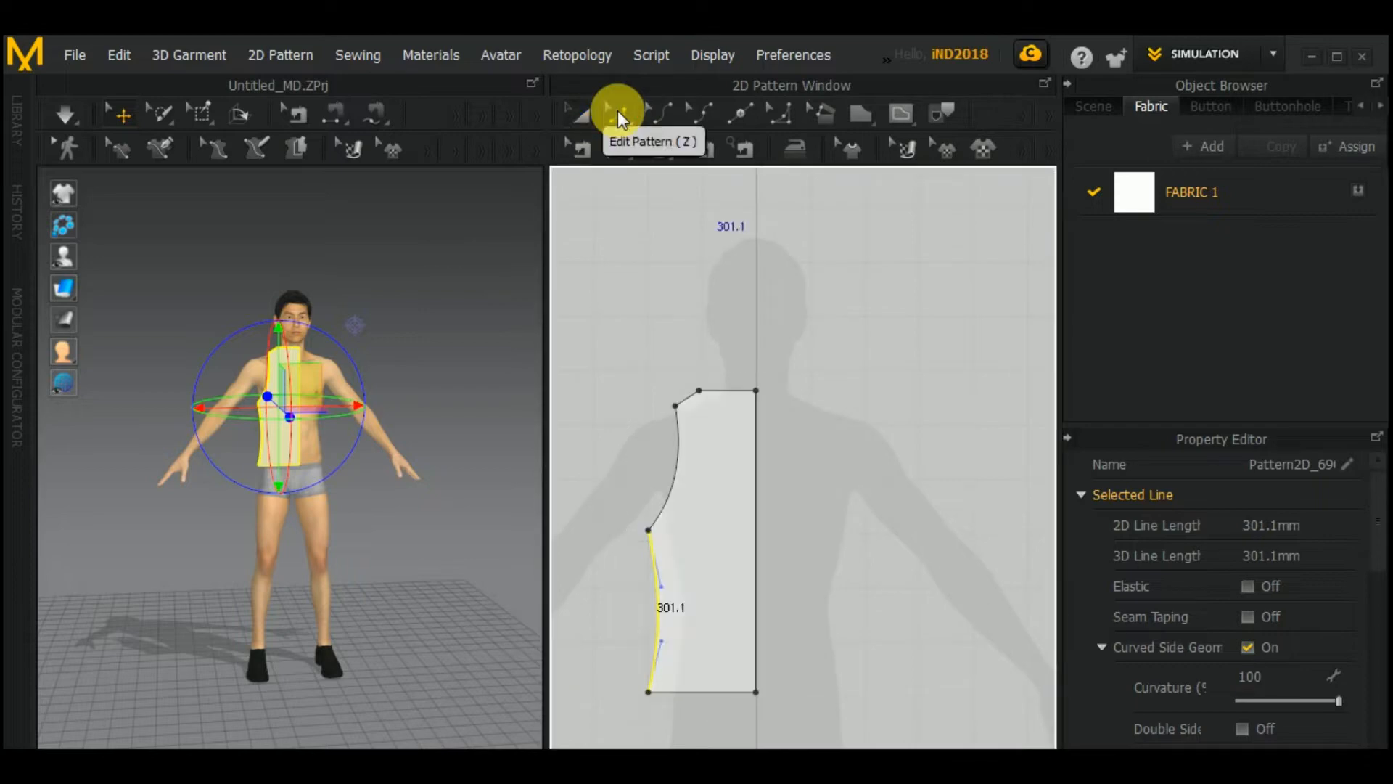
pyautogui.click(757, 462)
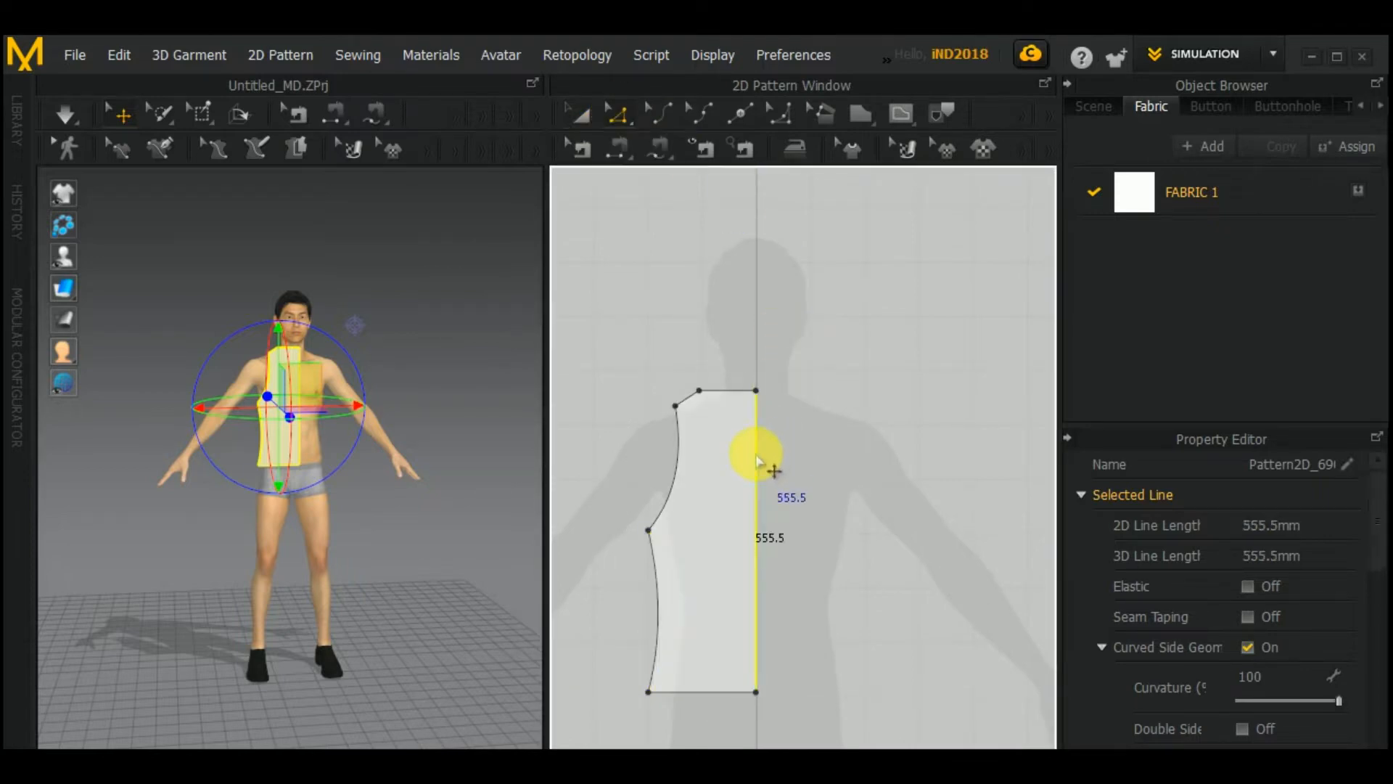
pyautogui.rightClick(757, 458)
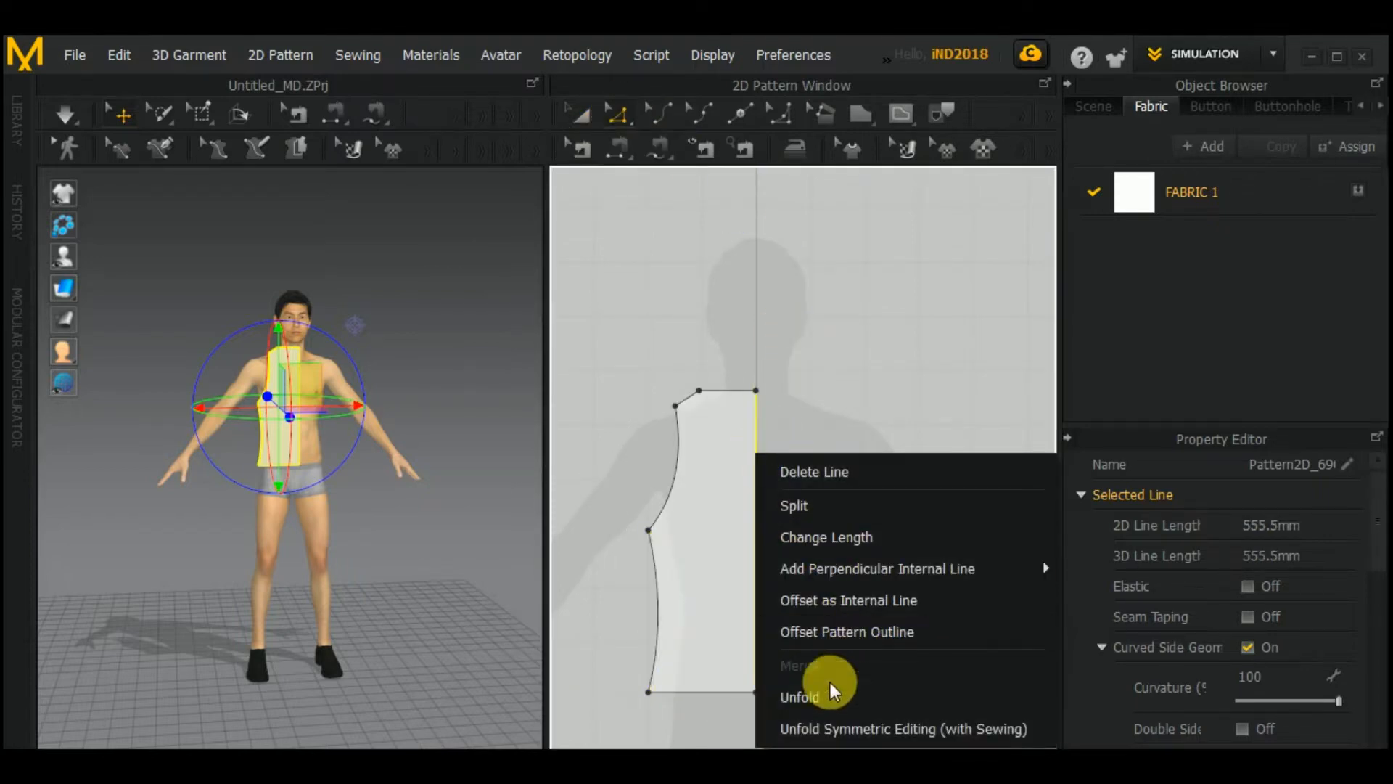
pyautogui.click(878, 698)
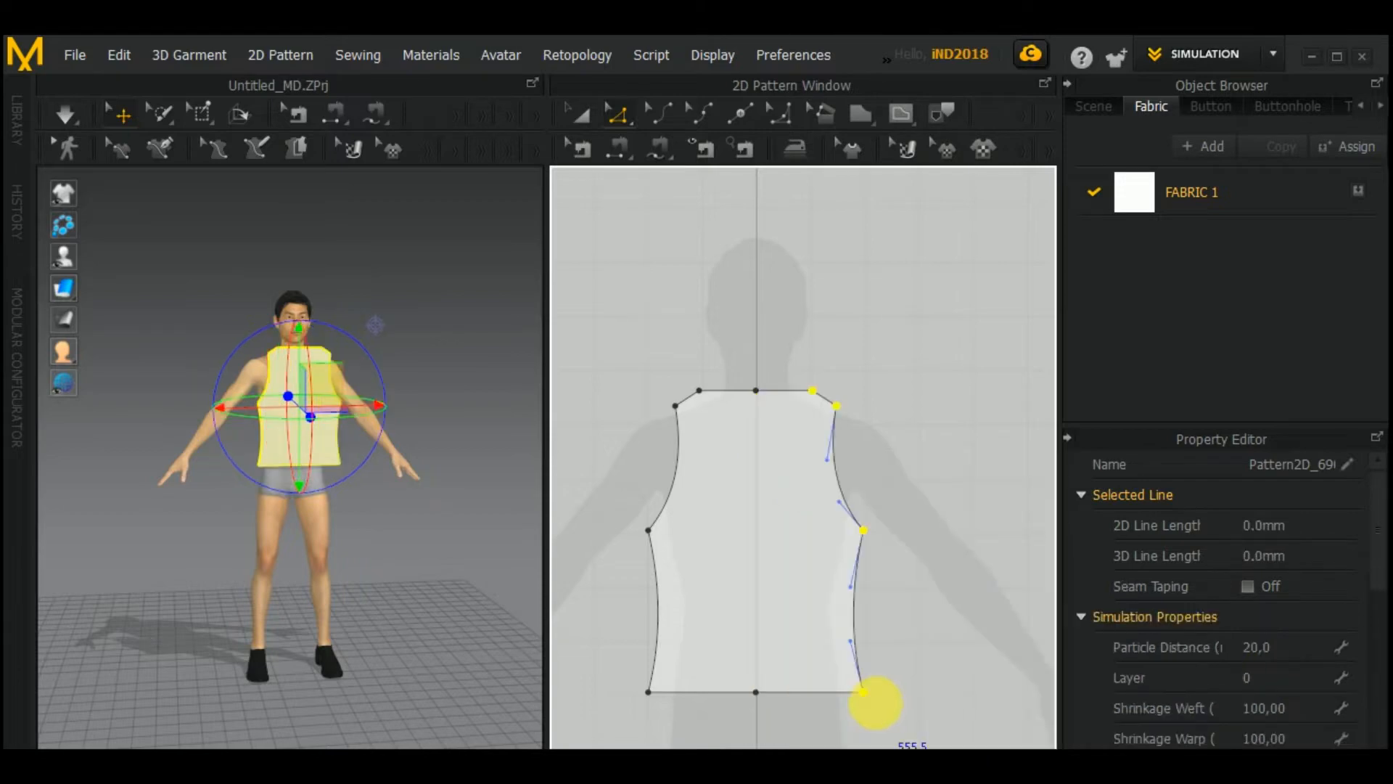
pyautogui.click(581, 114)
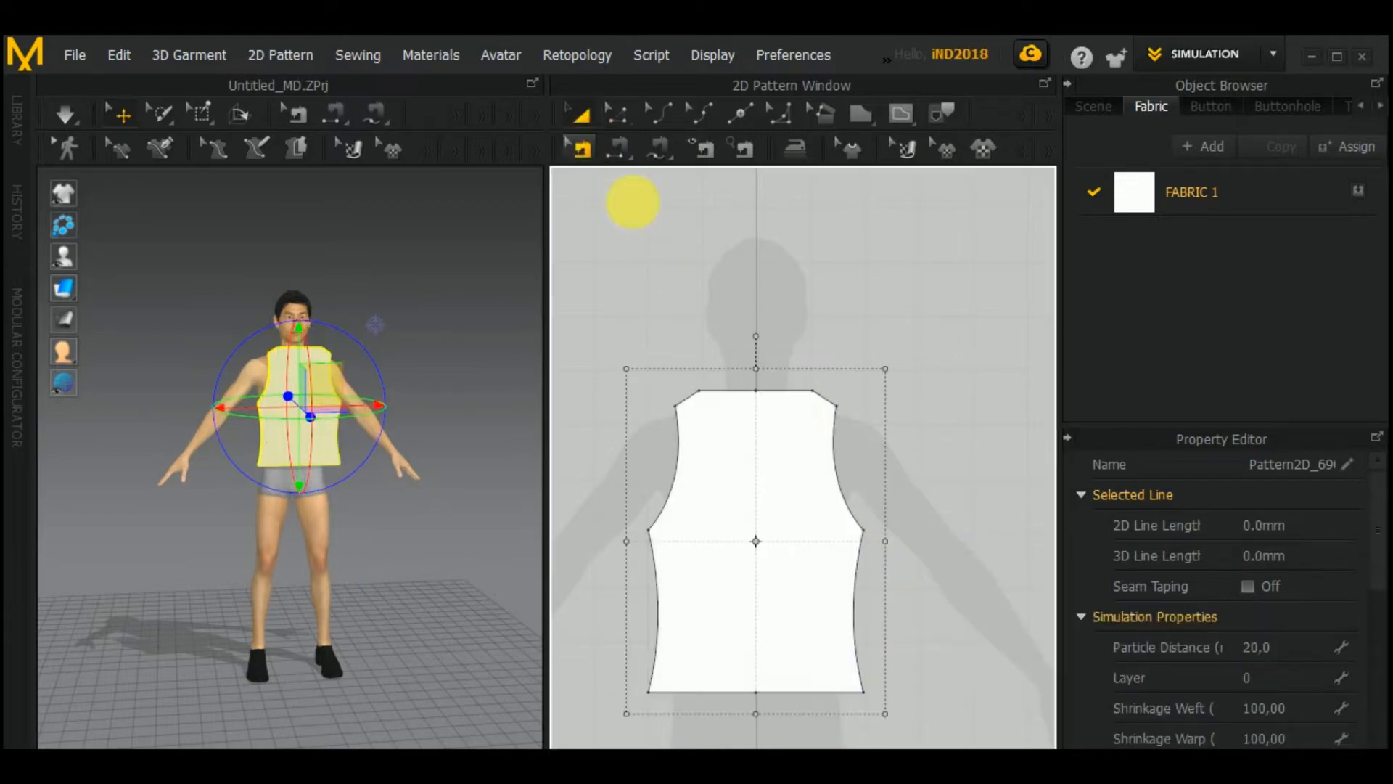
pyautogui.moveTo(982, 622); pyautogui.dragTo(983, 563, button='right')
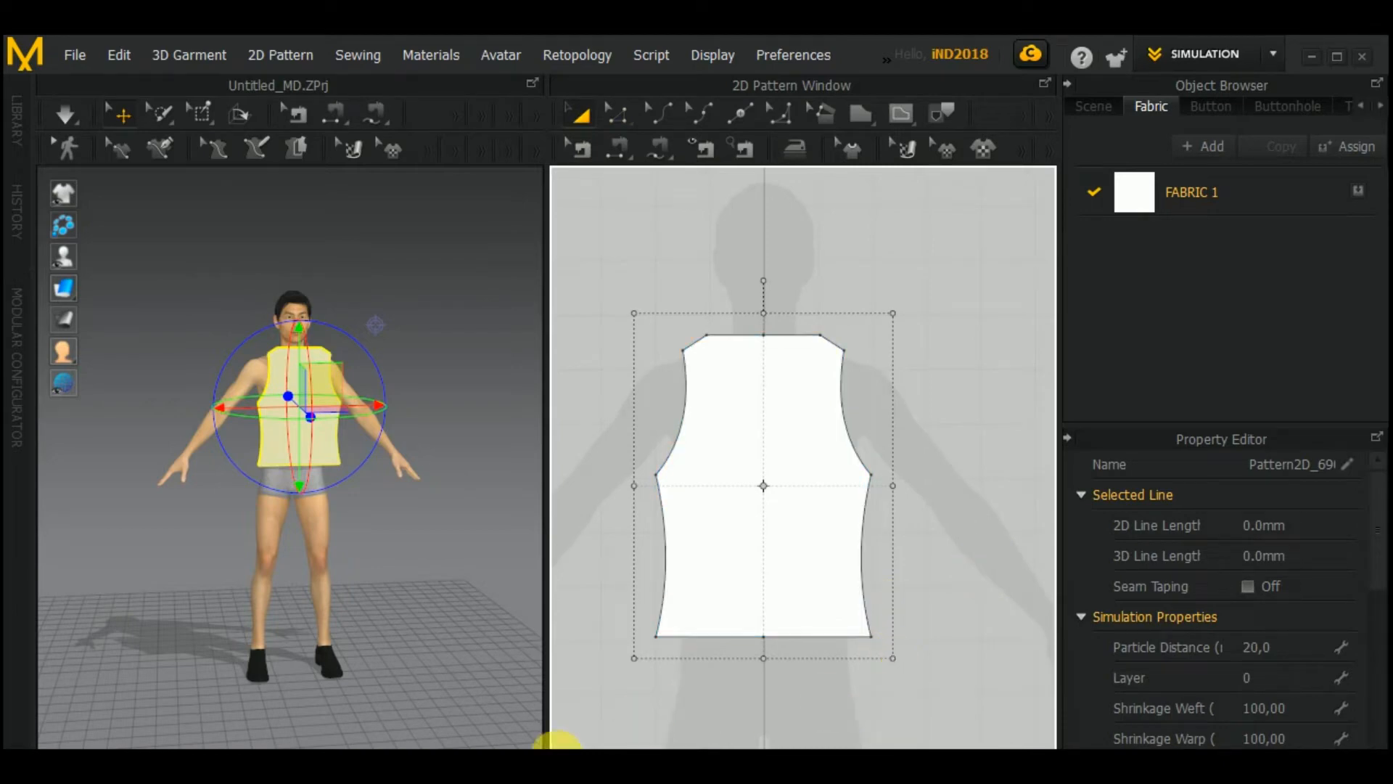
# Step: Delete the centre point on the neckline edge and the centre point on the hem of the torso pattern
pyautogui.click(775, 348)
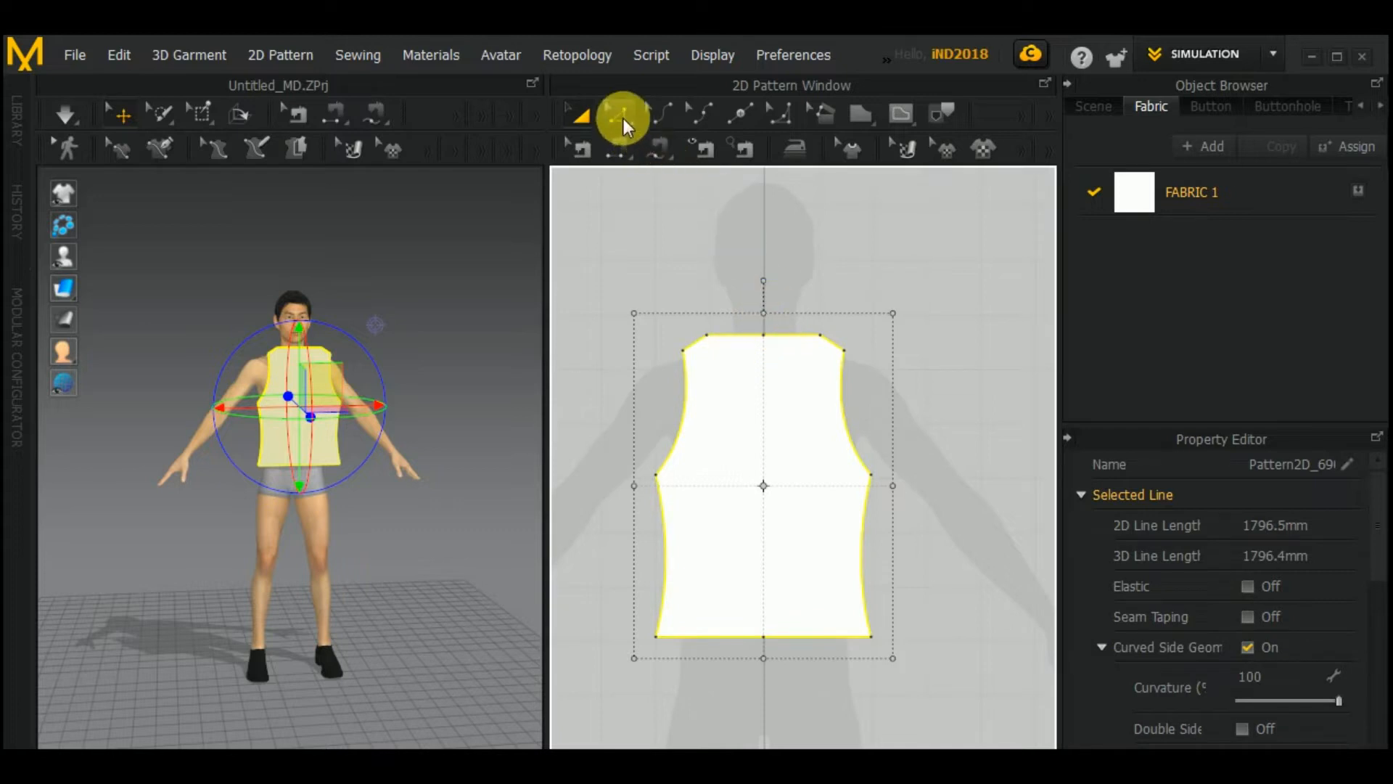
pyautogui.click(622, 116)
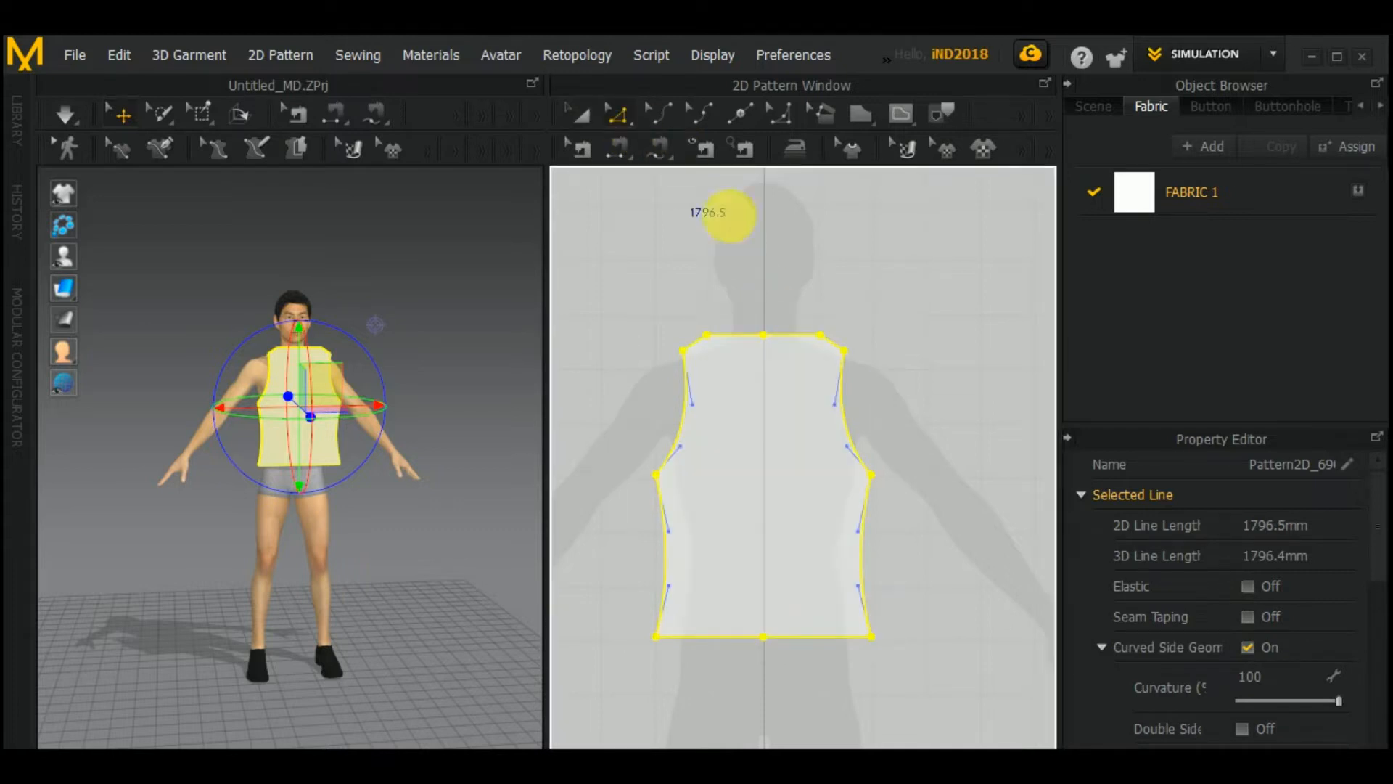
pyautogui.click(763, 335)
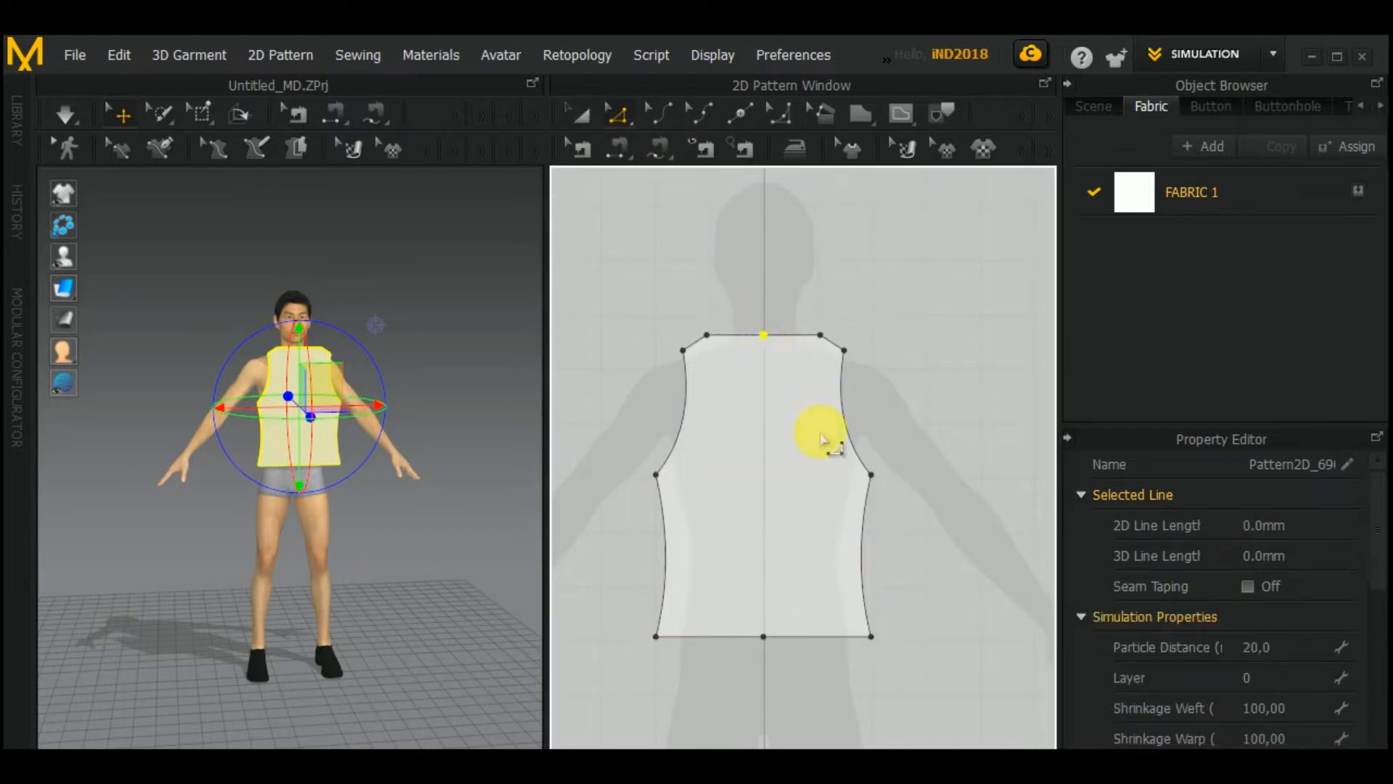
pyautogui.press('Delete')
pyautogui.click(762, 636)
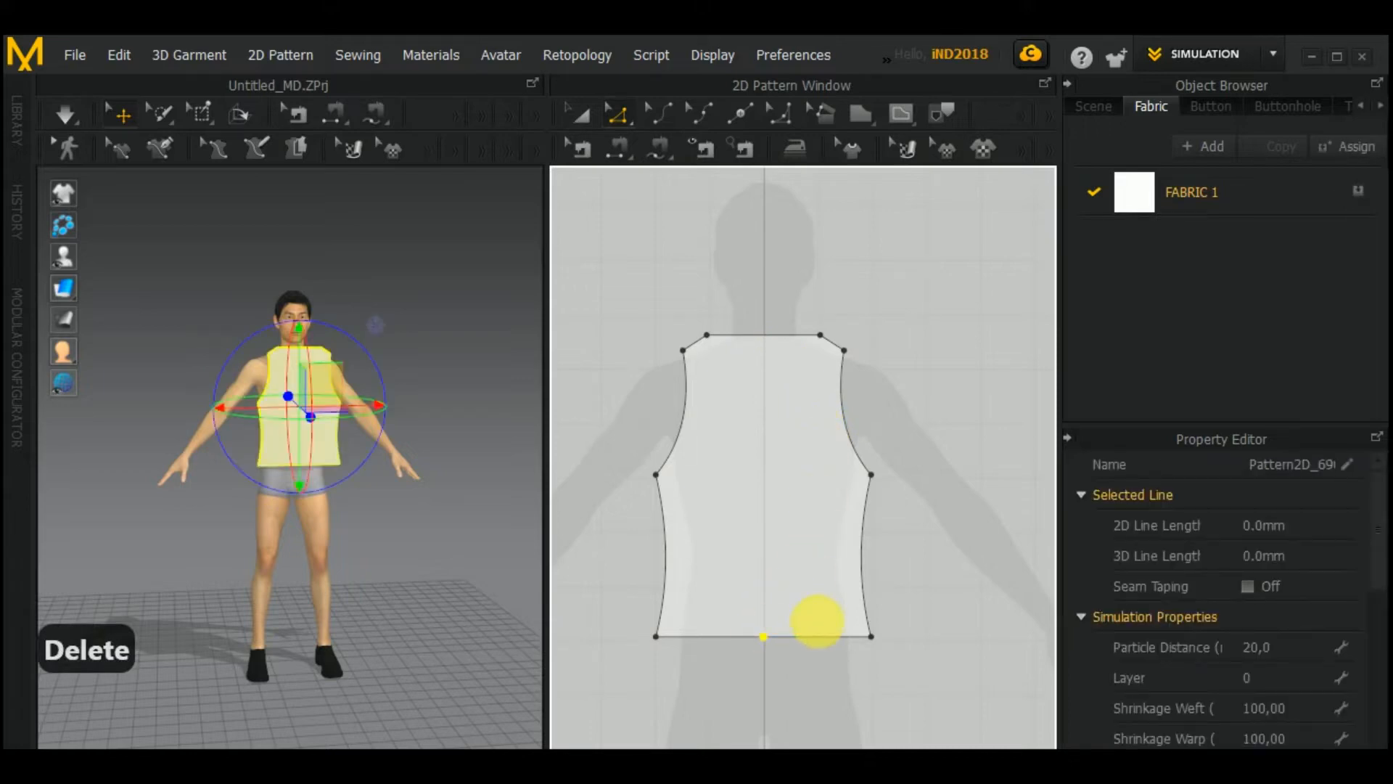
pyautogui.press('Delete')
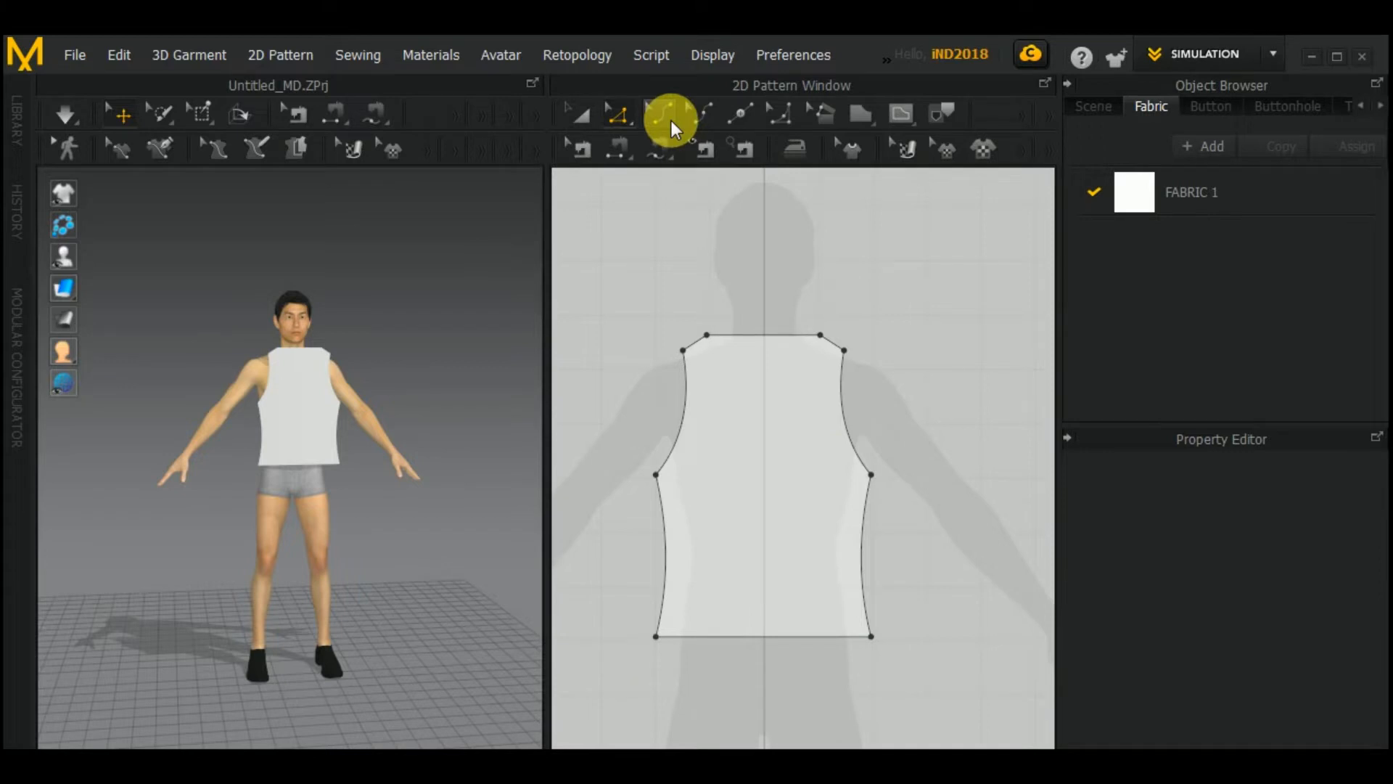
# Step: Curve the torso pattern's neckline downward to about 303 mm long and its hem downward to about 402 mm long
pyautogui.moveTo(697, 224); pyautogui.dragTo(701, 240, button='middle')
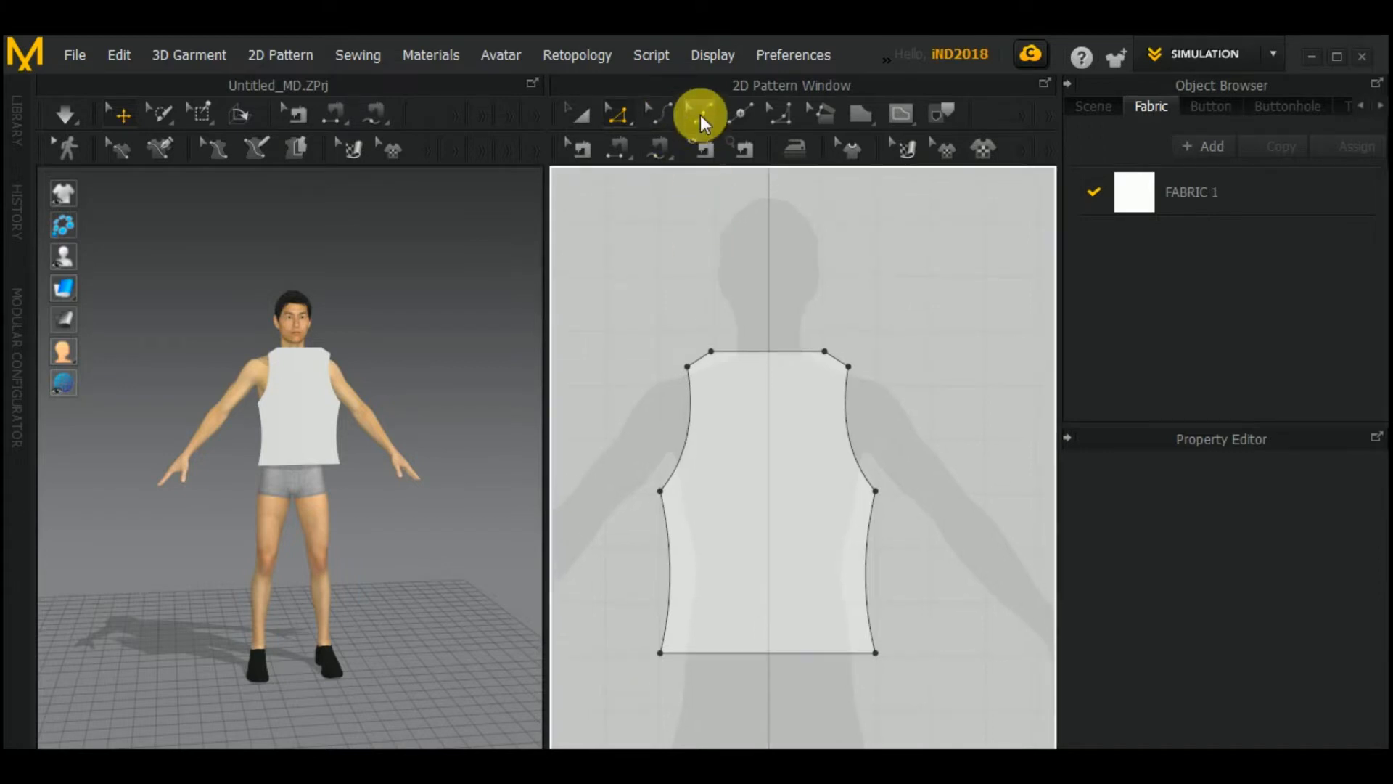
pyautogui.click(654, 115)
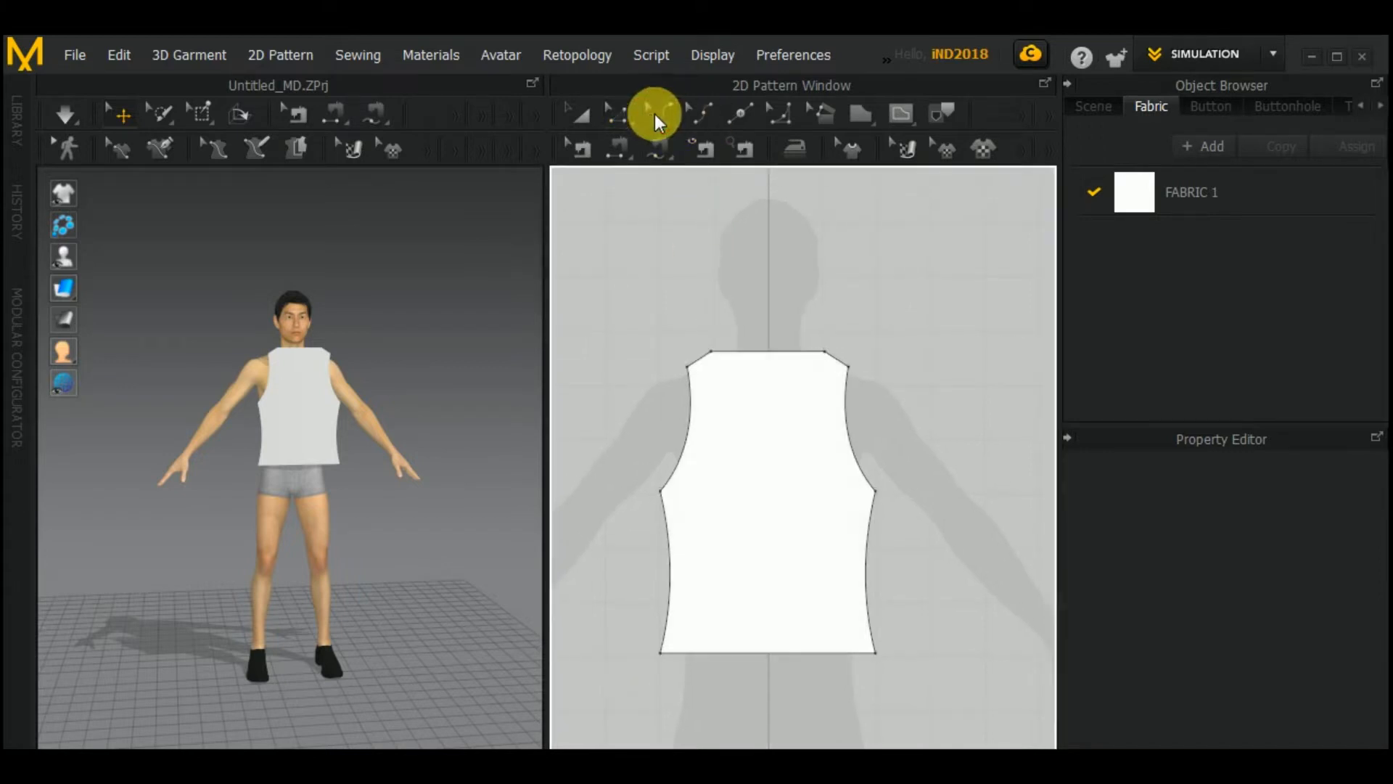
pyautogui.click(771, 356)
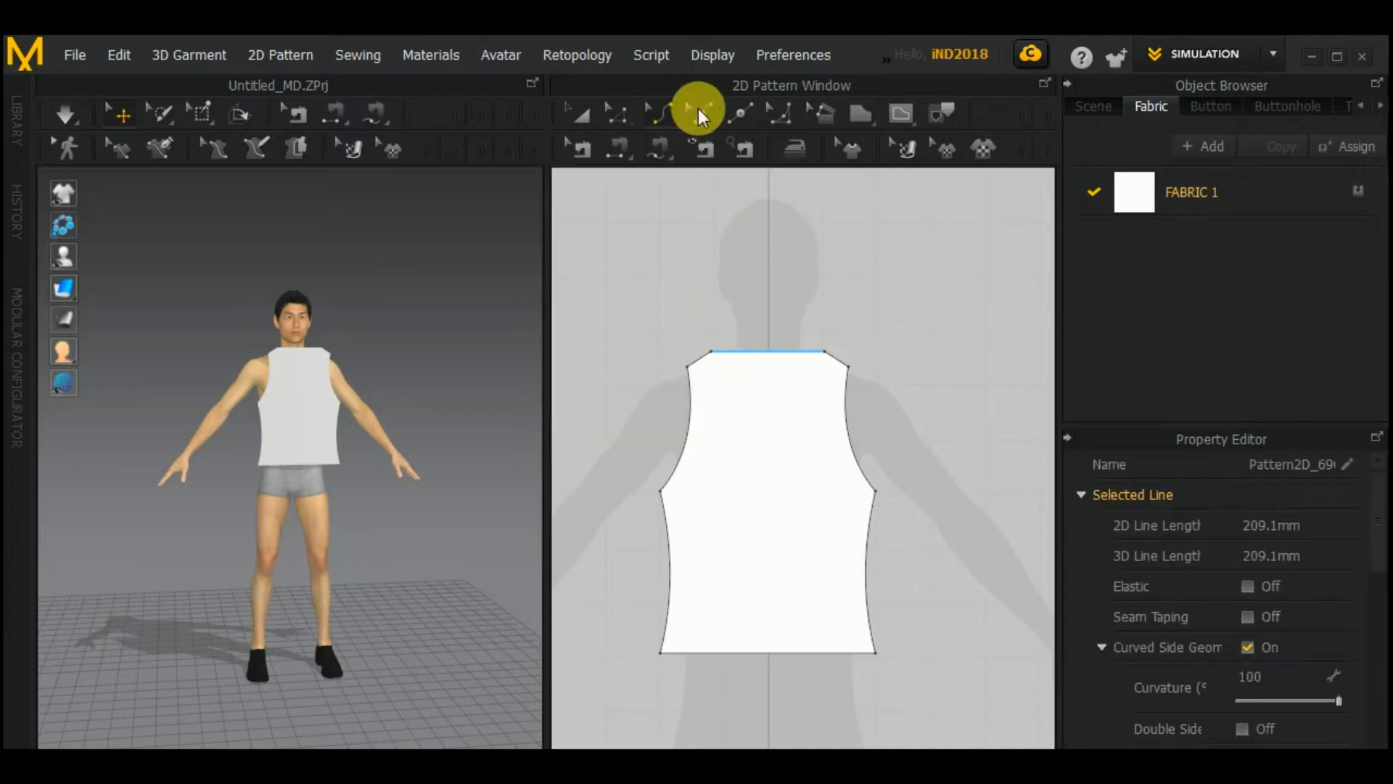
pyautogui.click(698, 109)
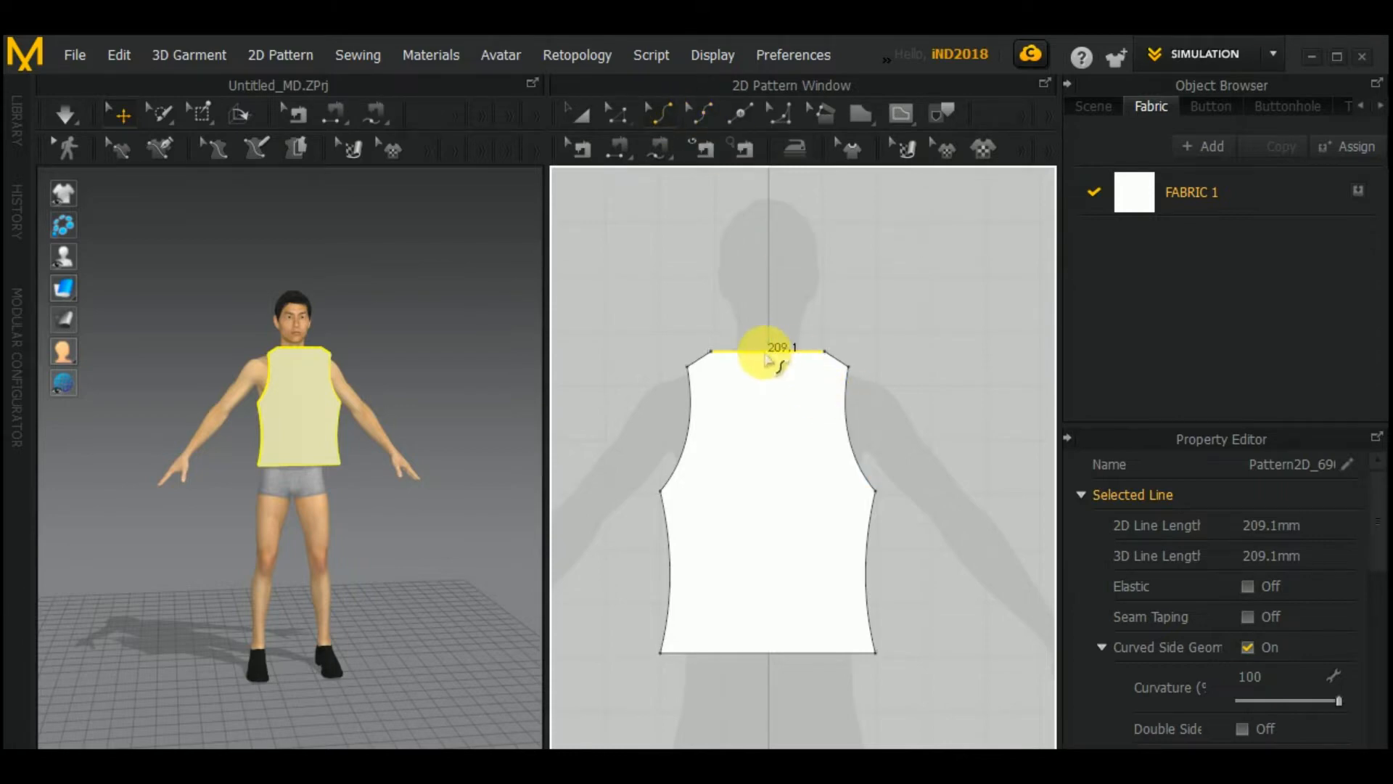
pyautogui.moveTo(766, 353); pyautogui.dragTo(769, 399)
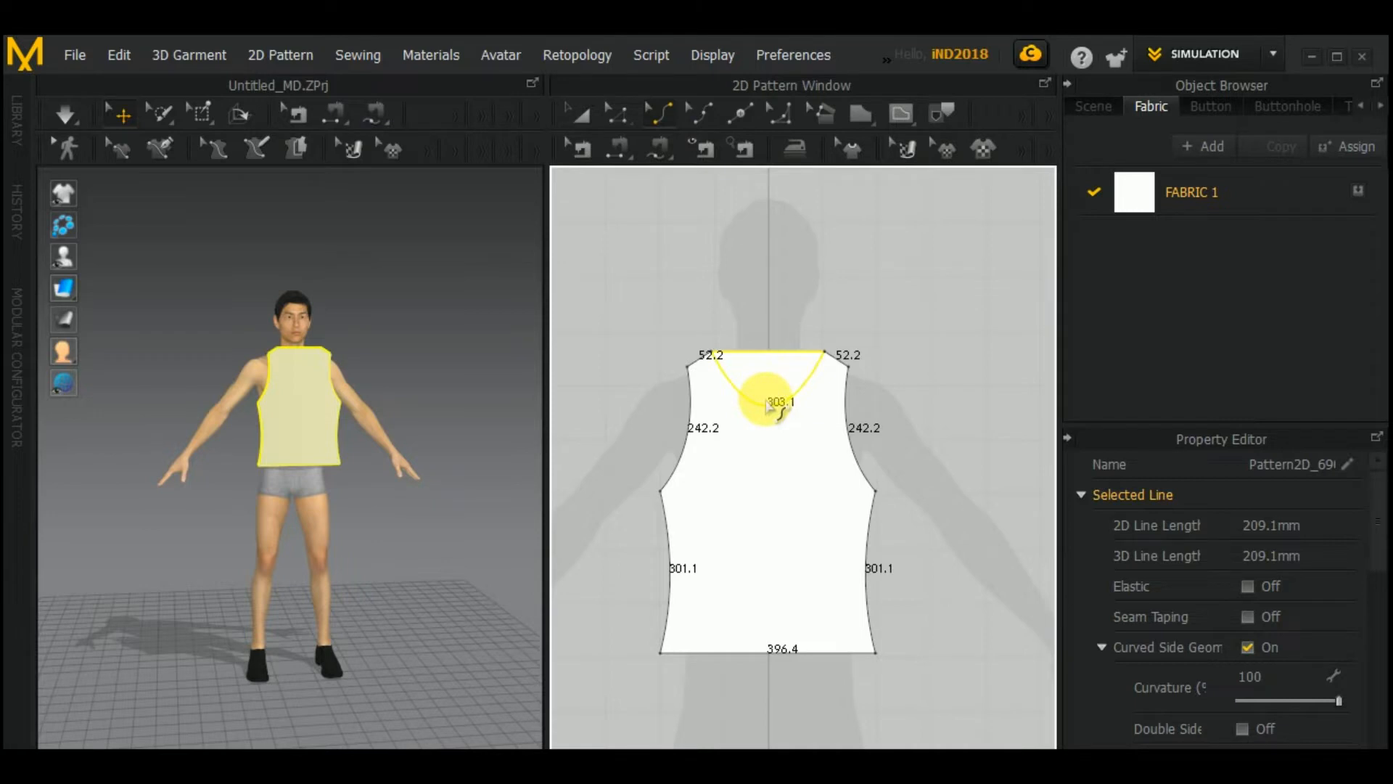
pyautogui.moveTo(769, 405); pyautogui.dragTo(768, 401)
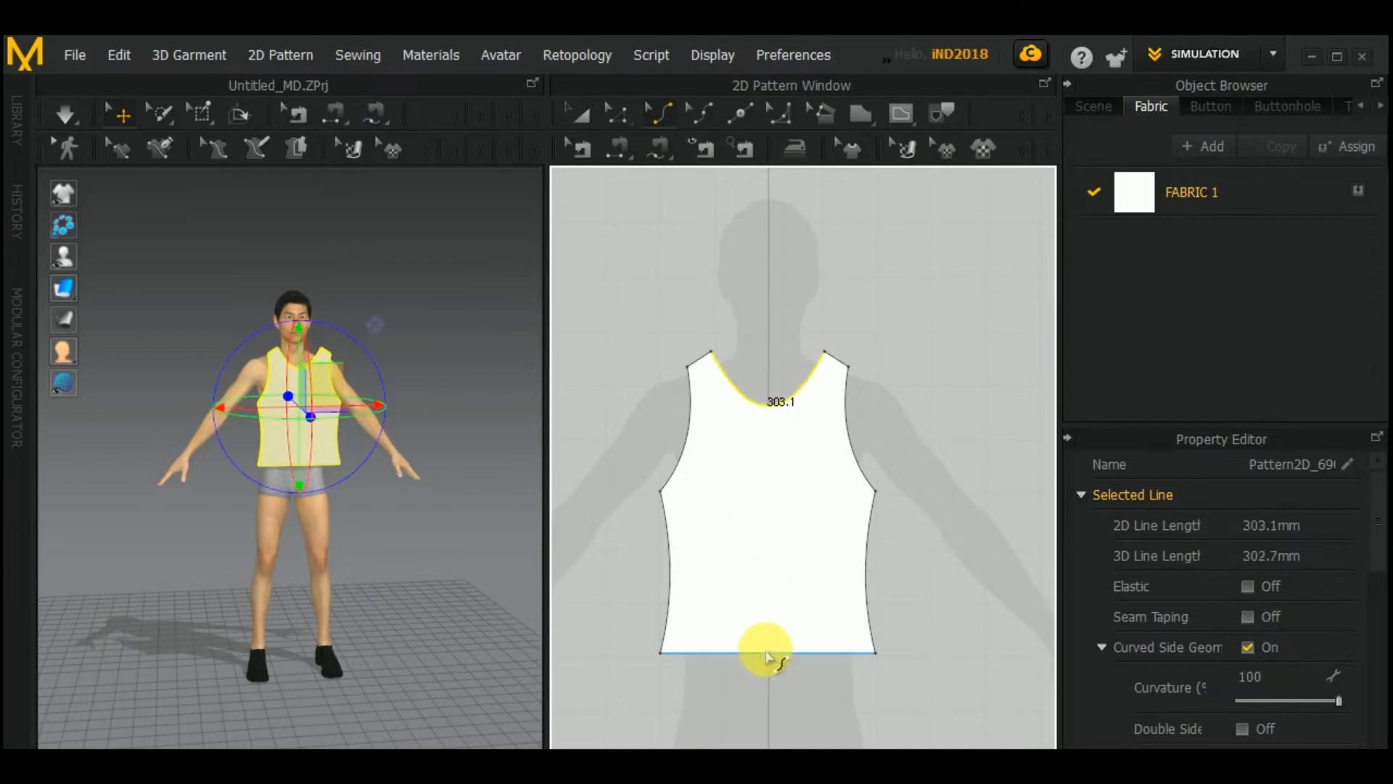
pyautogui.moveTo(767, 653); pyautogui.dragTo(768, 669)
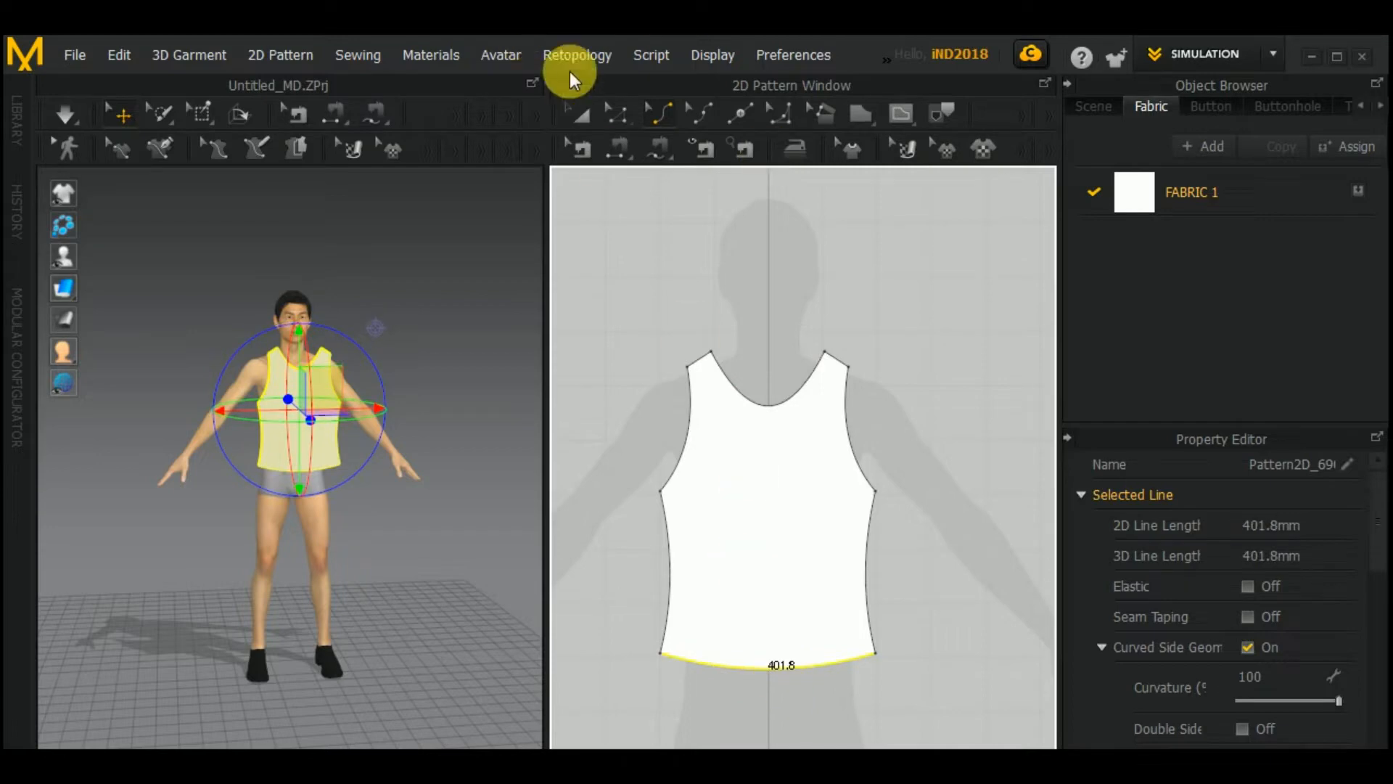
# Step: Clone the torso pattern as a Symmetric Pattern (with Sewing) and place the copy beside the original at the same height
pyautogui.click(580, 113)
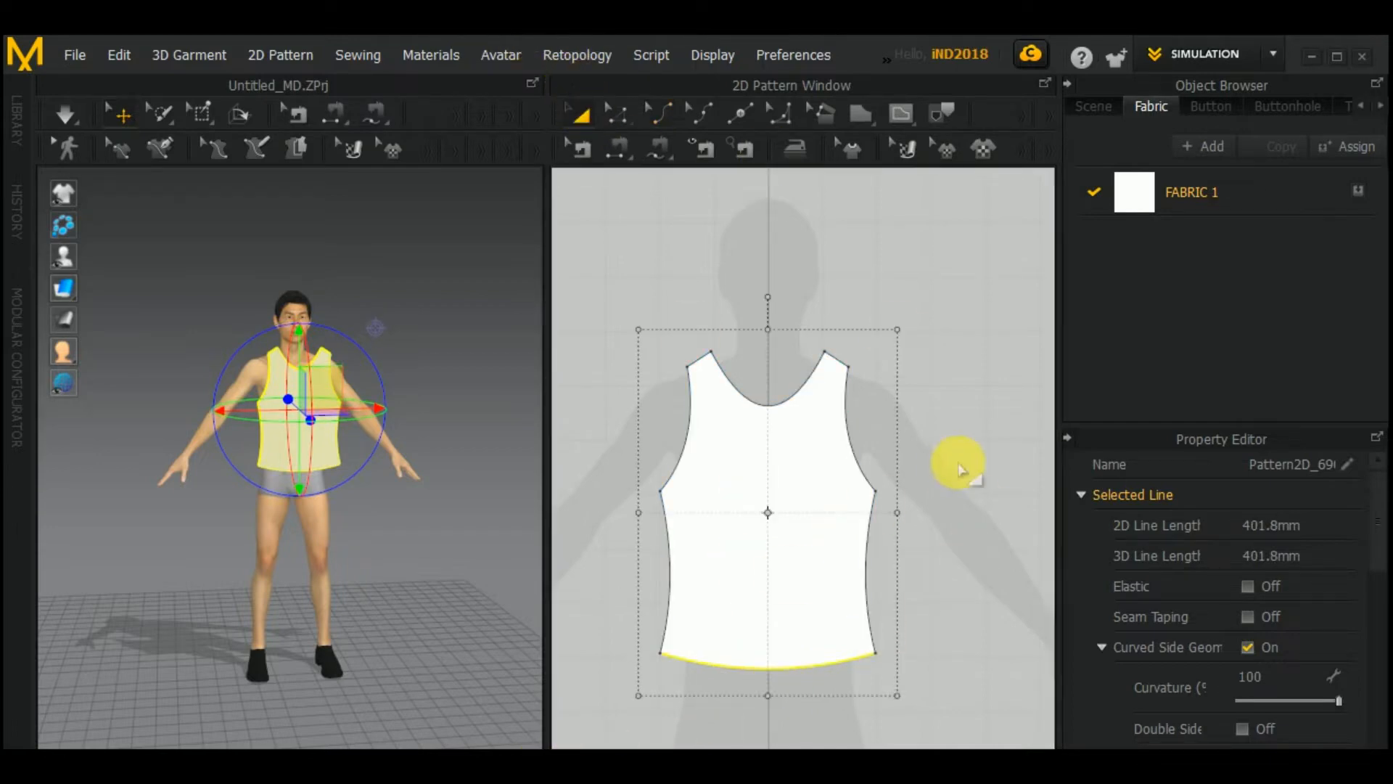
pyautogui.moveTo(965, 482); pyautogui.dragTo(941, 477, button='middle')
pyautogui.click(770, 444)
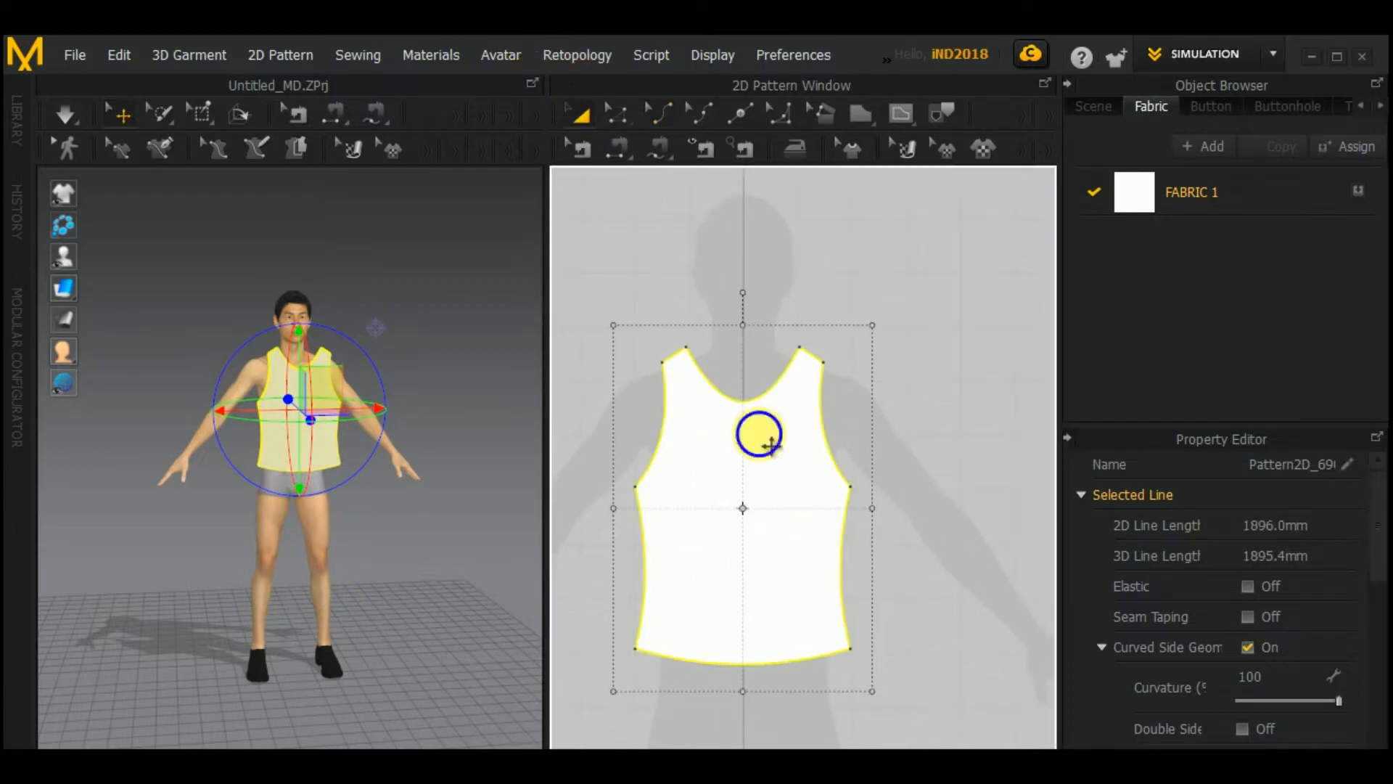
pyautogui.rightClick(760, 437)
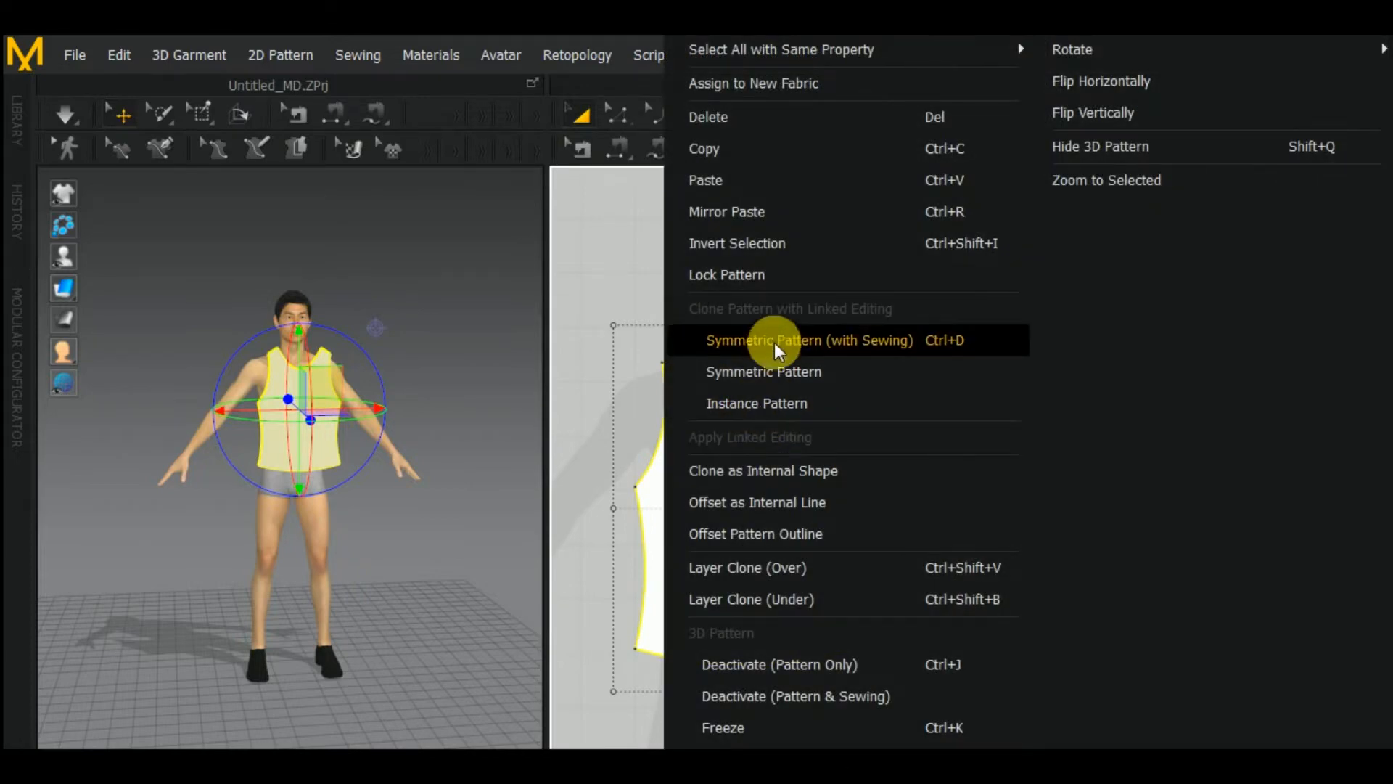
pyautogui.click(882, 340)
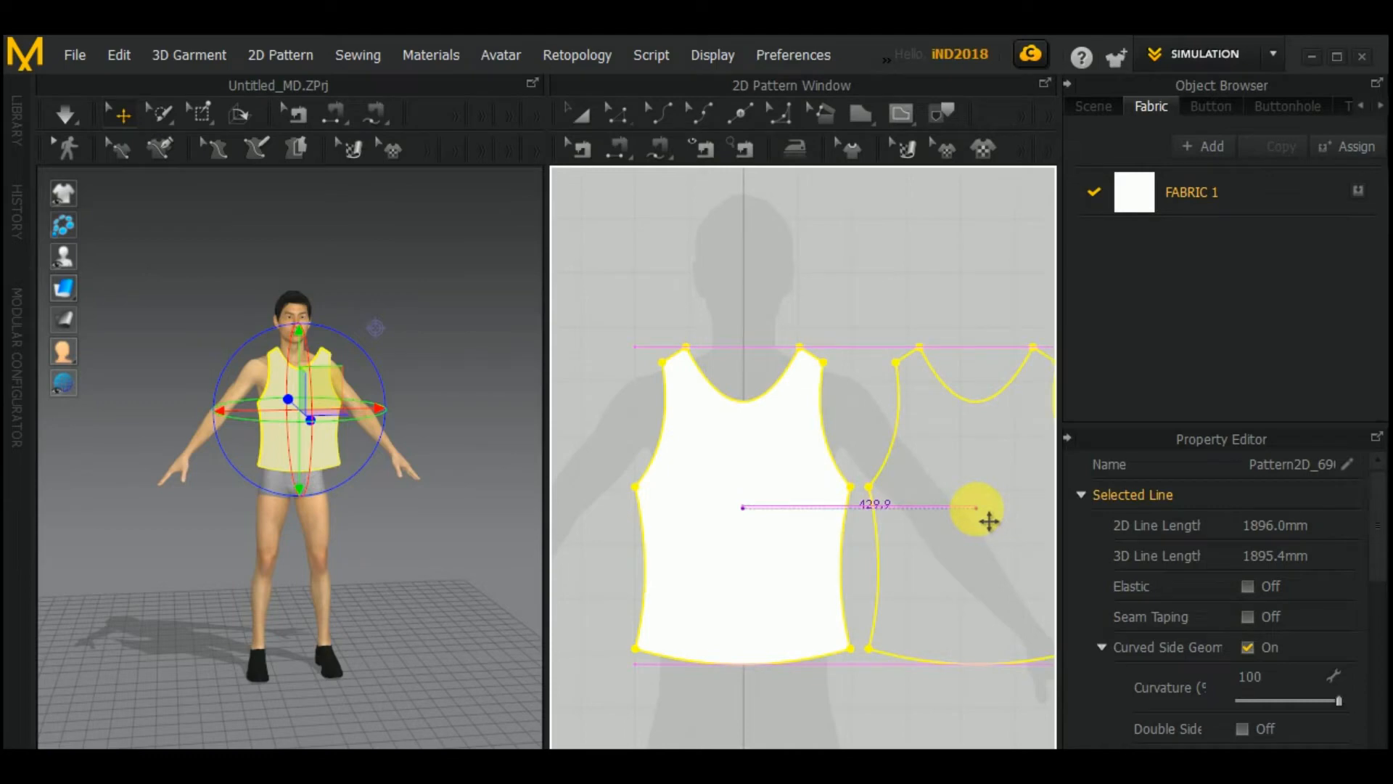
pyautogui.click(997, 517)
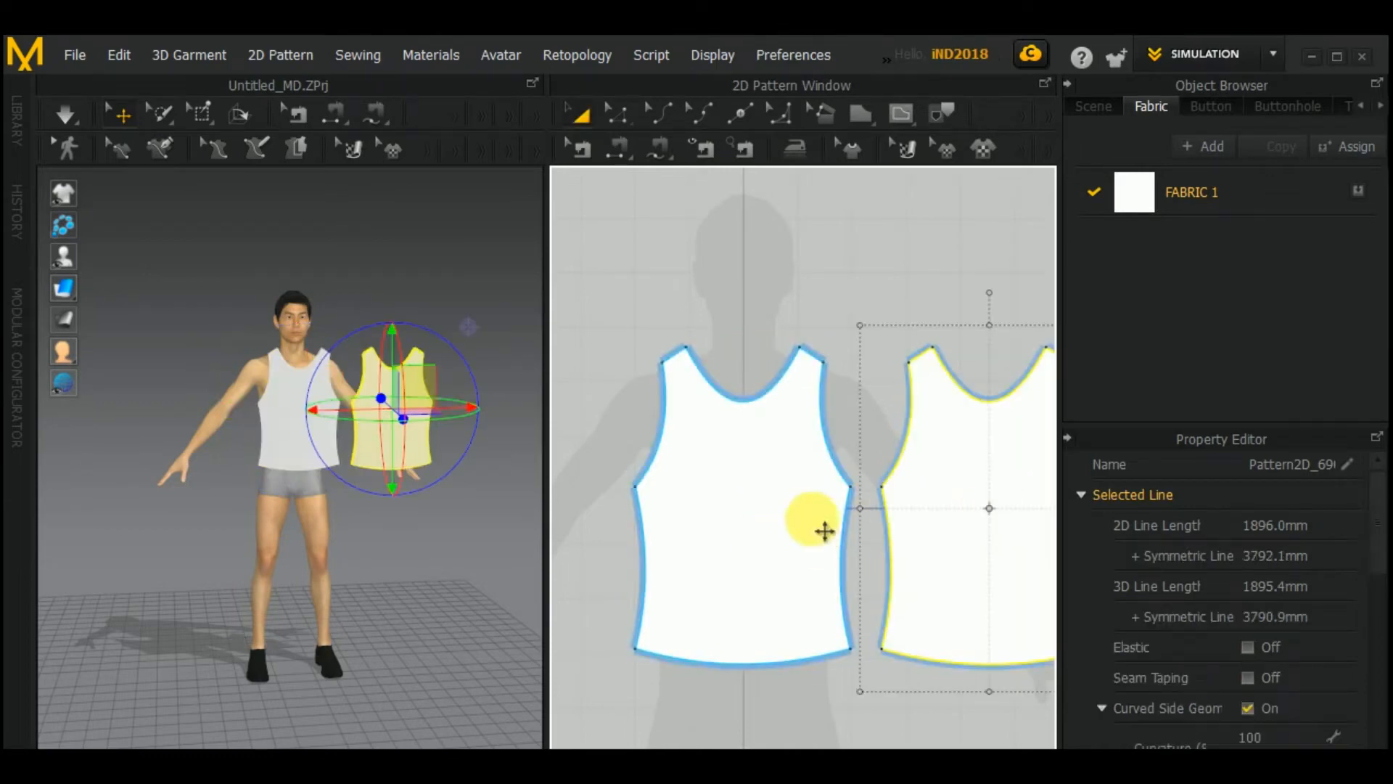
# Step: Flip the cloned torso piece horizontally in 3D so that it can serve as the back
pyautogui.moveTo(825, 531); pyautogui.dragTo(747, 511, button='right')
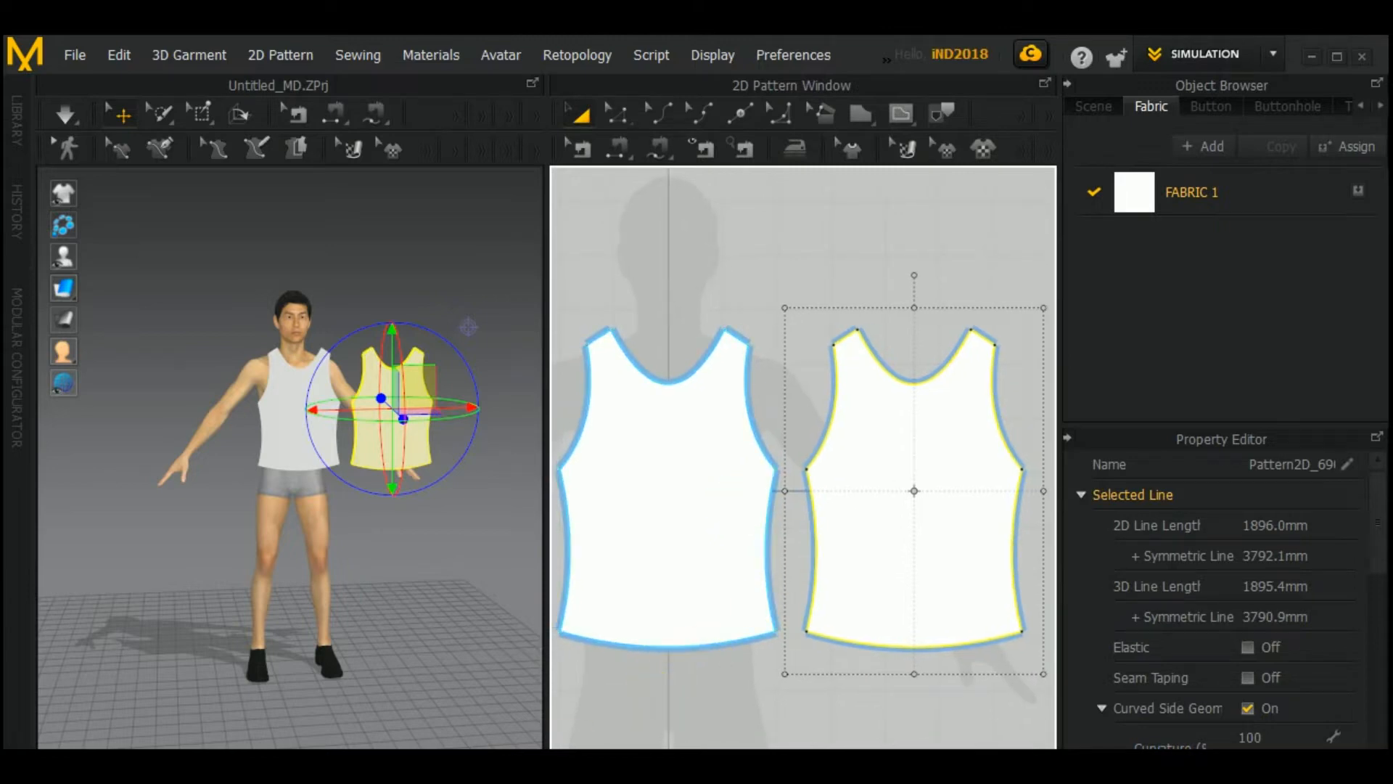
pyautogui.moveTo(458, 560); pyautogui.dragTo(373, 429, button='right')
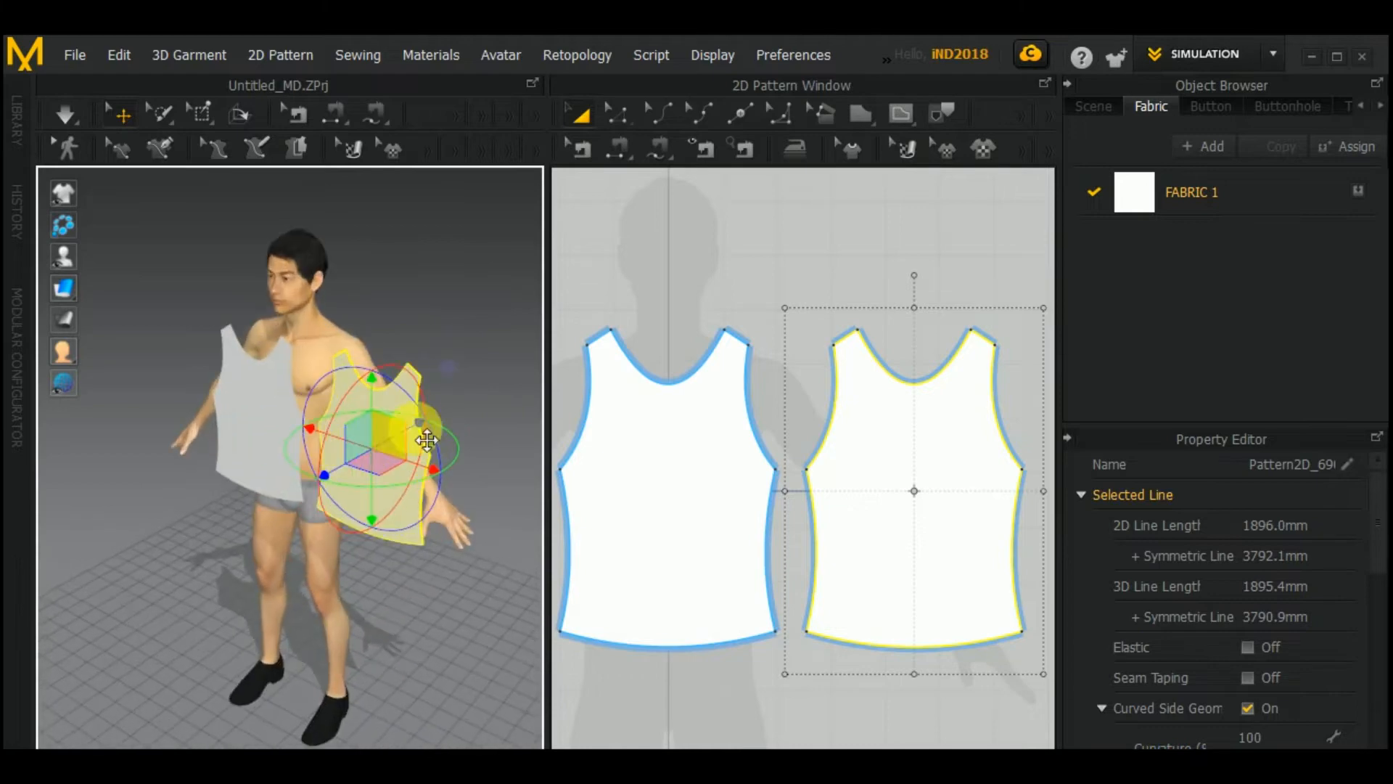
pyautogui.rightClick(400, 411)
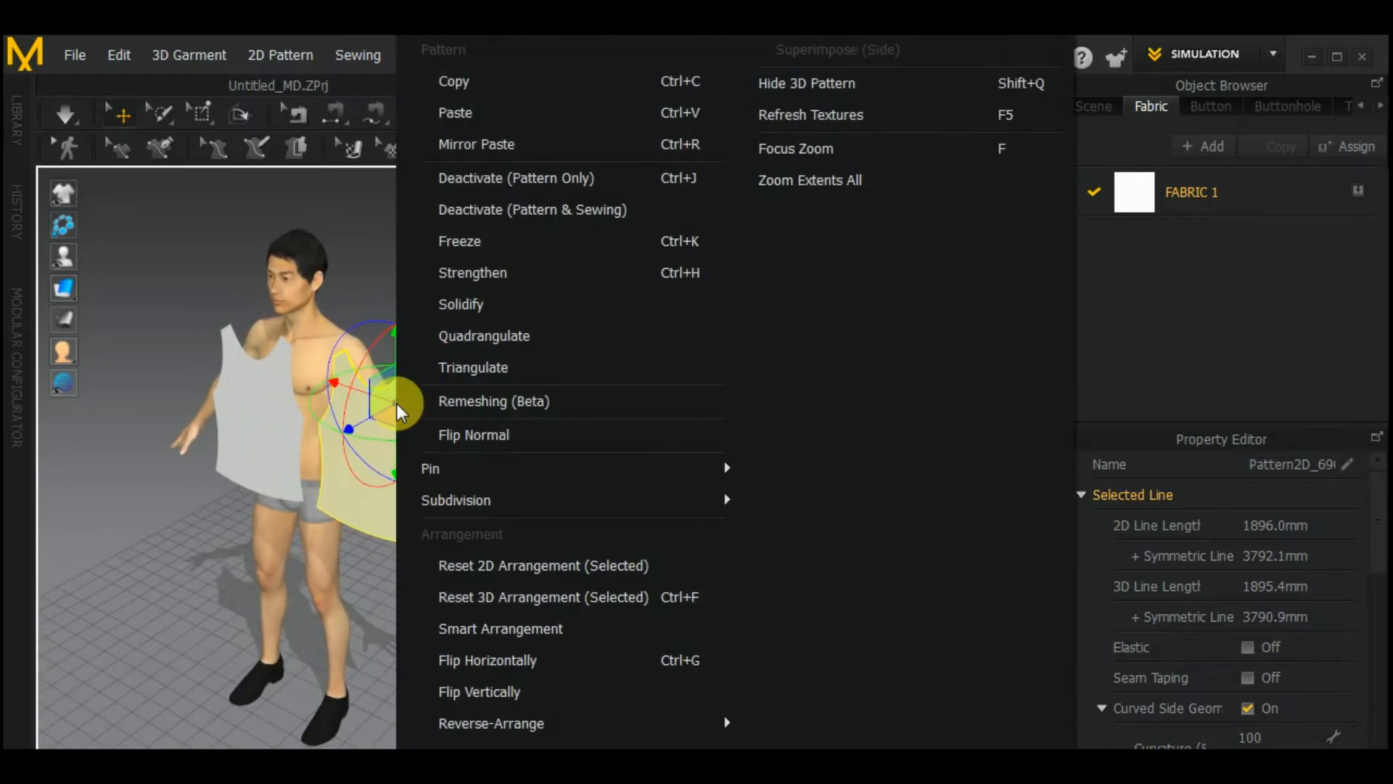
pyautogui.click(481, 660)
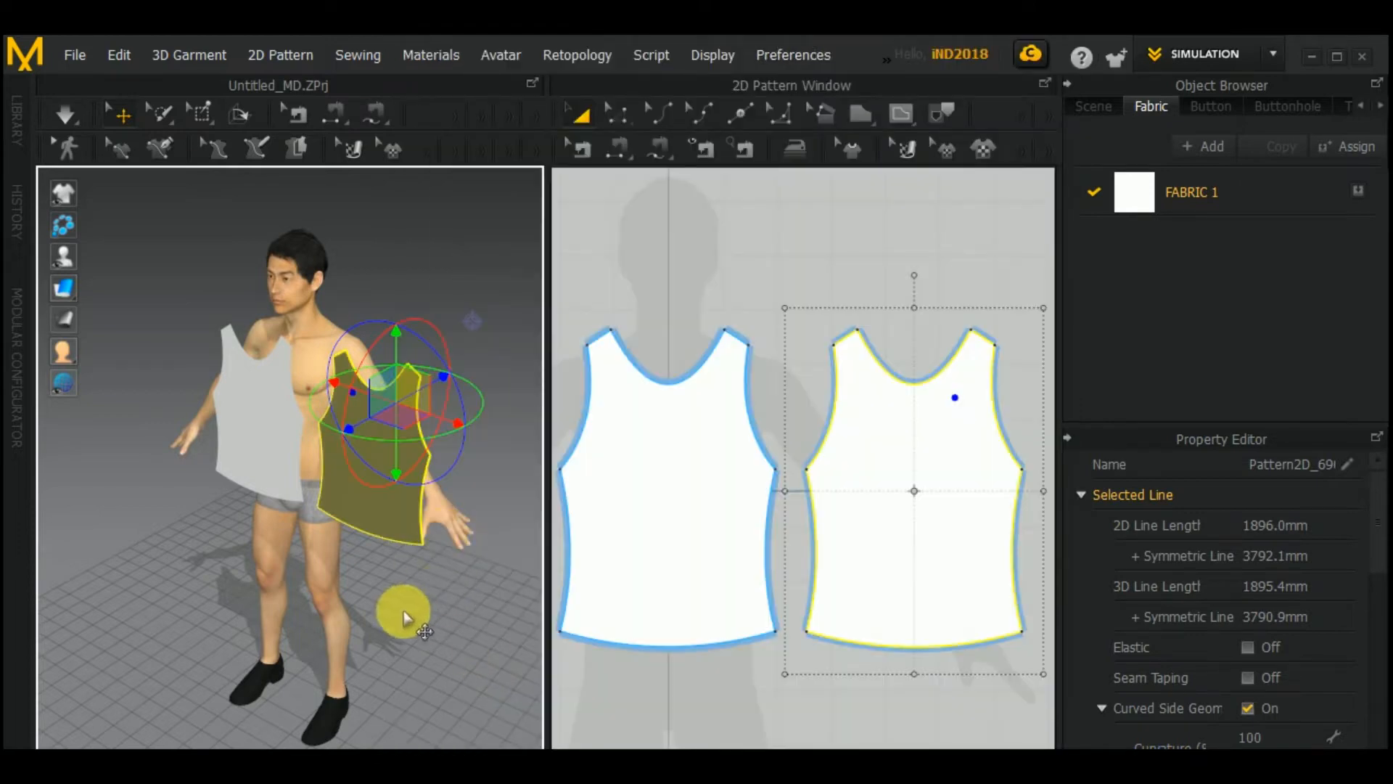
# Step: Move the flipped back piece sideways in 3D until it sits directly behind the avatar's torso
pyautogui.moveTo(404, 607); pyautogui.dragTo(508, 585, button='right')
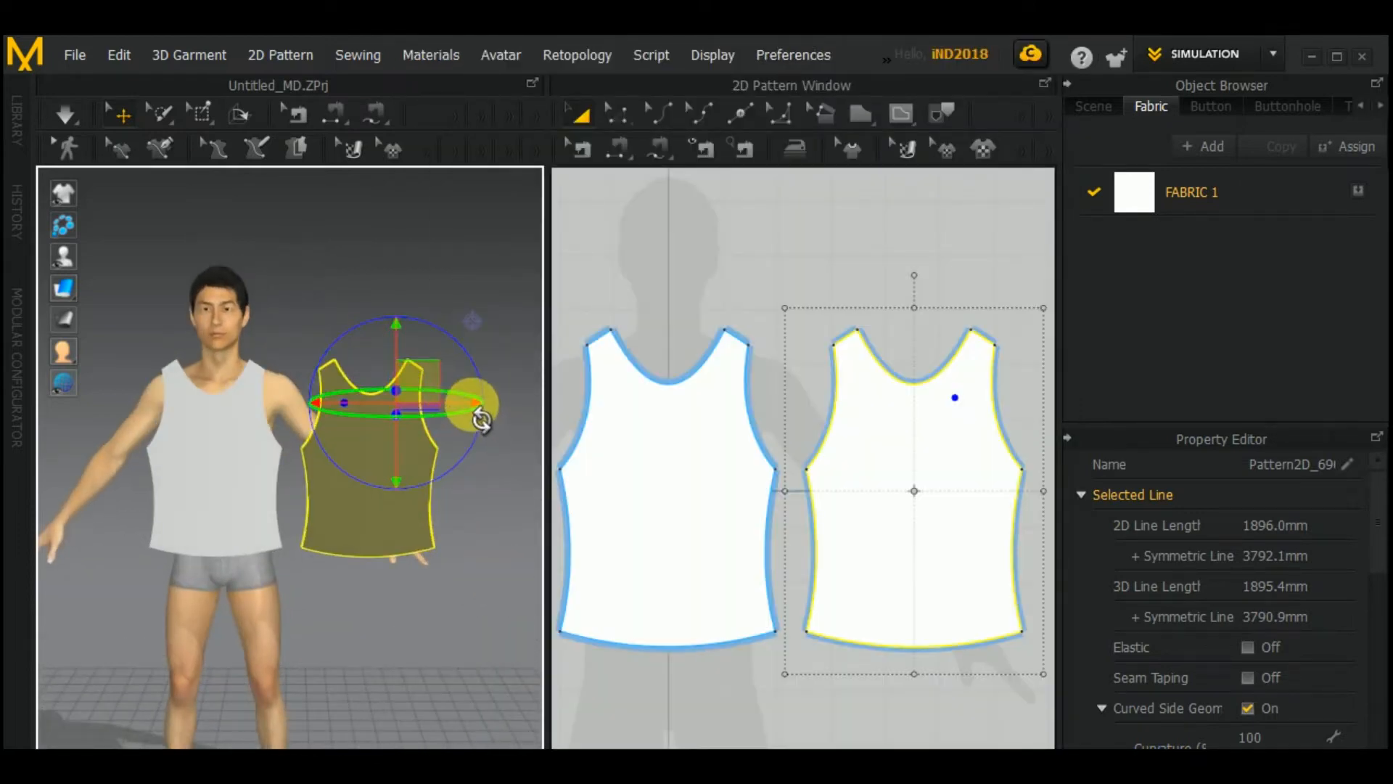
pyautogui.moveTo(476, 399); pyautogui.dragTo(319, 393)
pyautogui.moveTo(454, 486); pyautogui.dragTo(177, 556, button='right')
pyautogui.moveTo(232, 398); pyautogui.dragTo(529, 473, button='right')
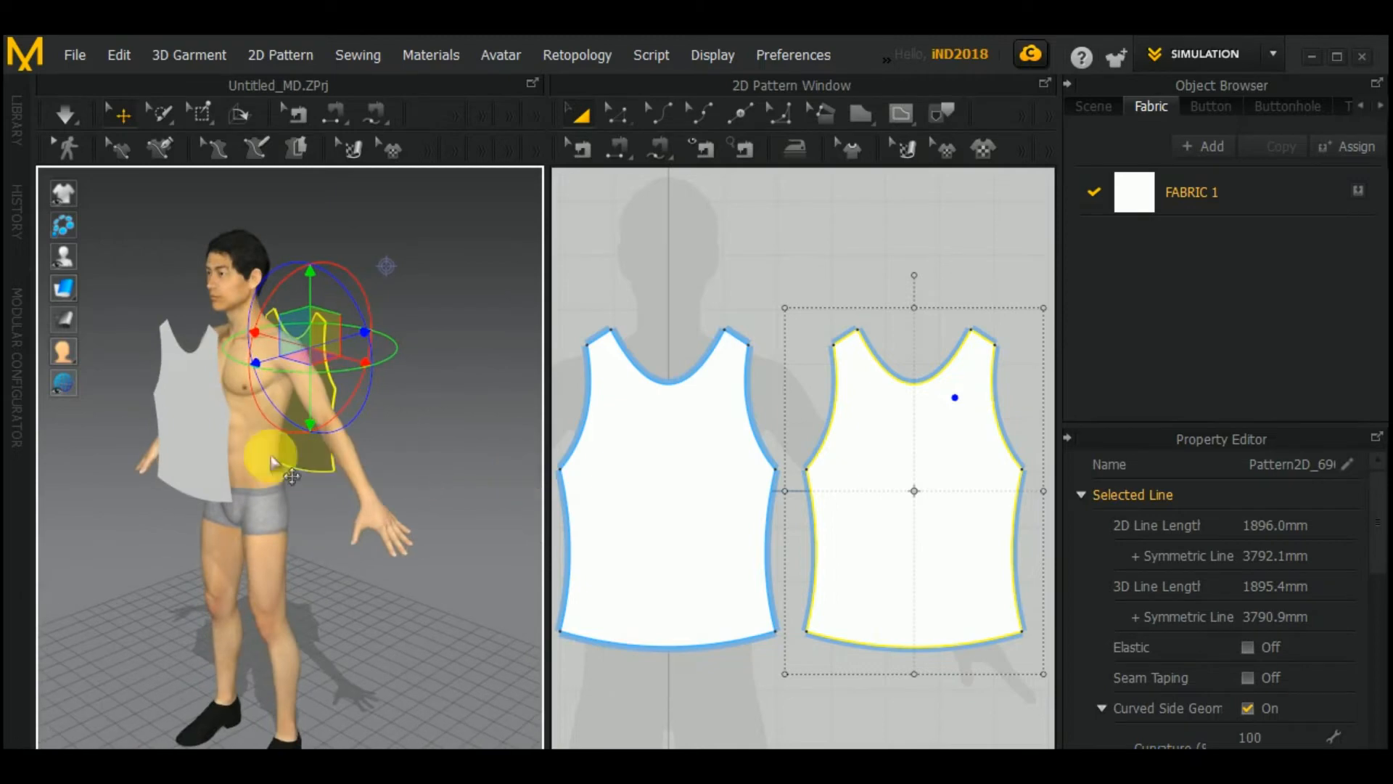
# Step: Move the front piece closer to the avatar's chest in 3D and deselect it
pyautogui.click(211, 446)
pyautogui.moveTo(448, 493); pyautogui.dragTo(218, 558, button='right')
pyautogui.click(372, 484)
pyautogui.moveTo(395, 606); pyautogui.dragTo(383, 564, button='middle')
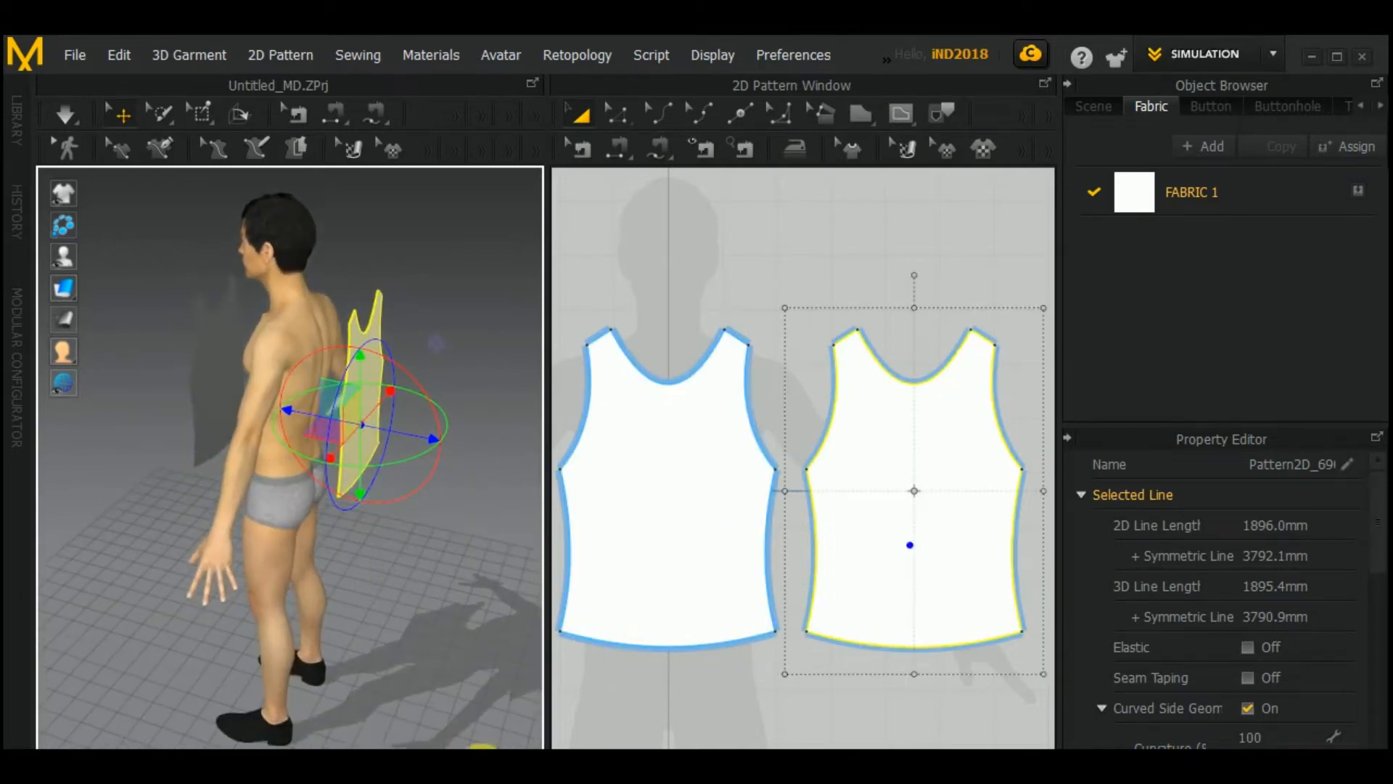
pyautogui.moveTo(393, 595); pyautogui.dragTo(423, 435, button='right')
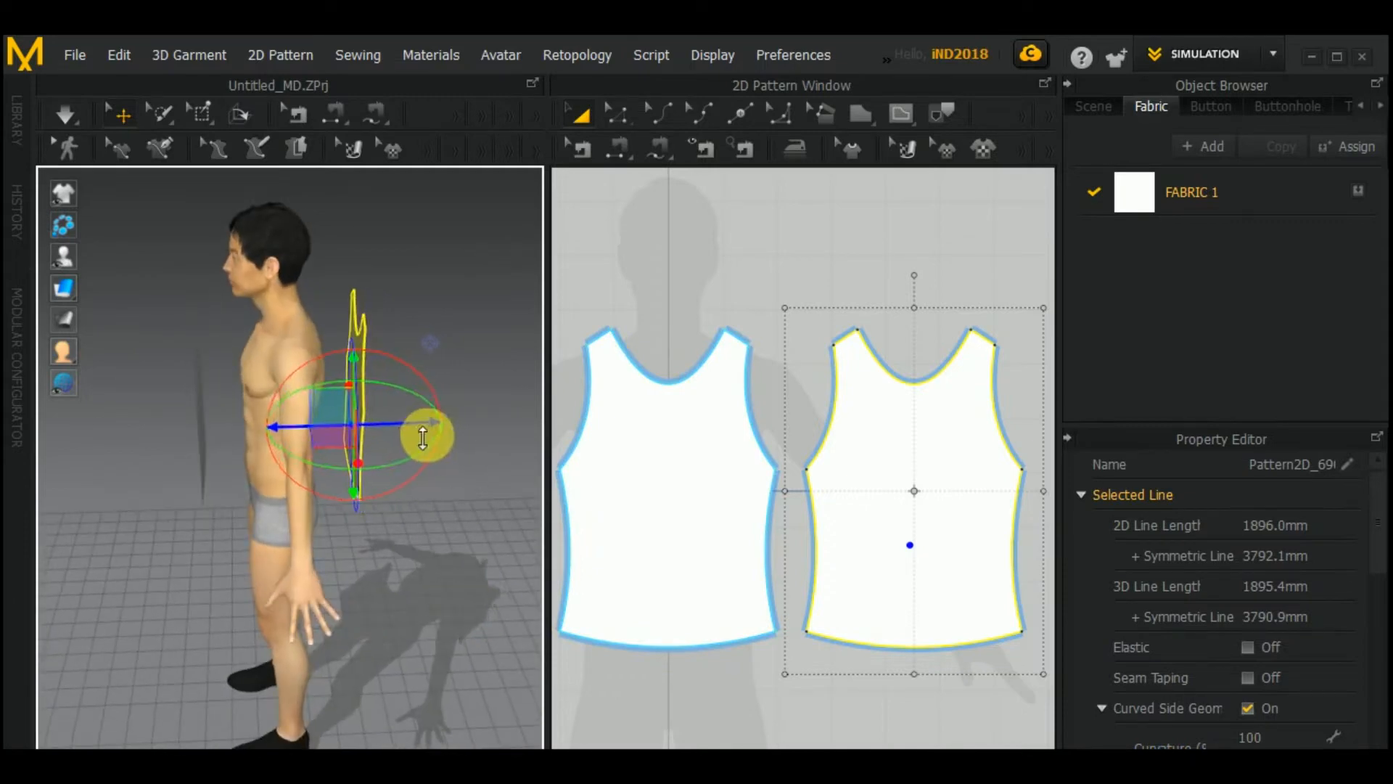
pyautogui.click(198, 411)
pyautogui.moveTo(247, 423); pyautogui.dragTo(273, 411)
pyautogui.click(833, 258)
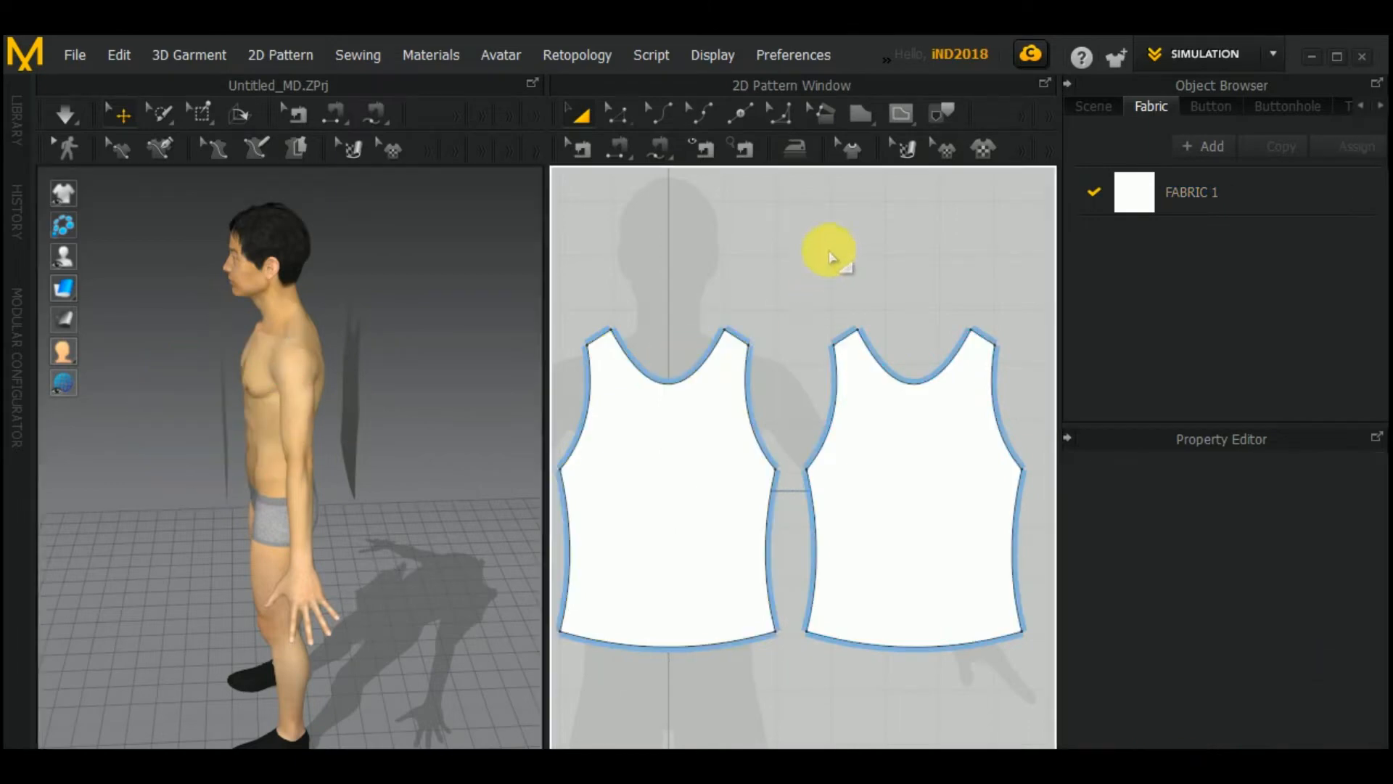
# Step: Sew both shoulder edges of the front piece to the matching shoulder edges of the back piece with Segment Sewing
pyautogui.moveTo(709, 236); pyautogui.dragTo(721, 243, button='middle')
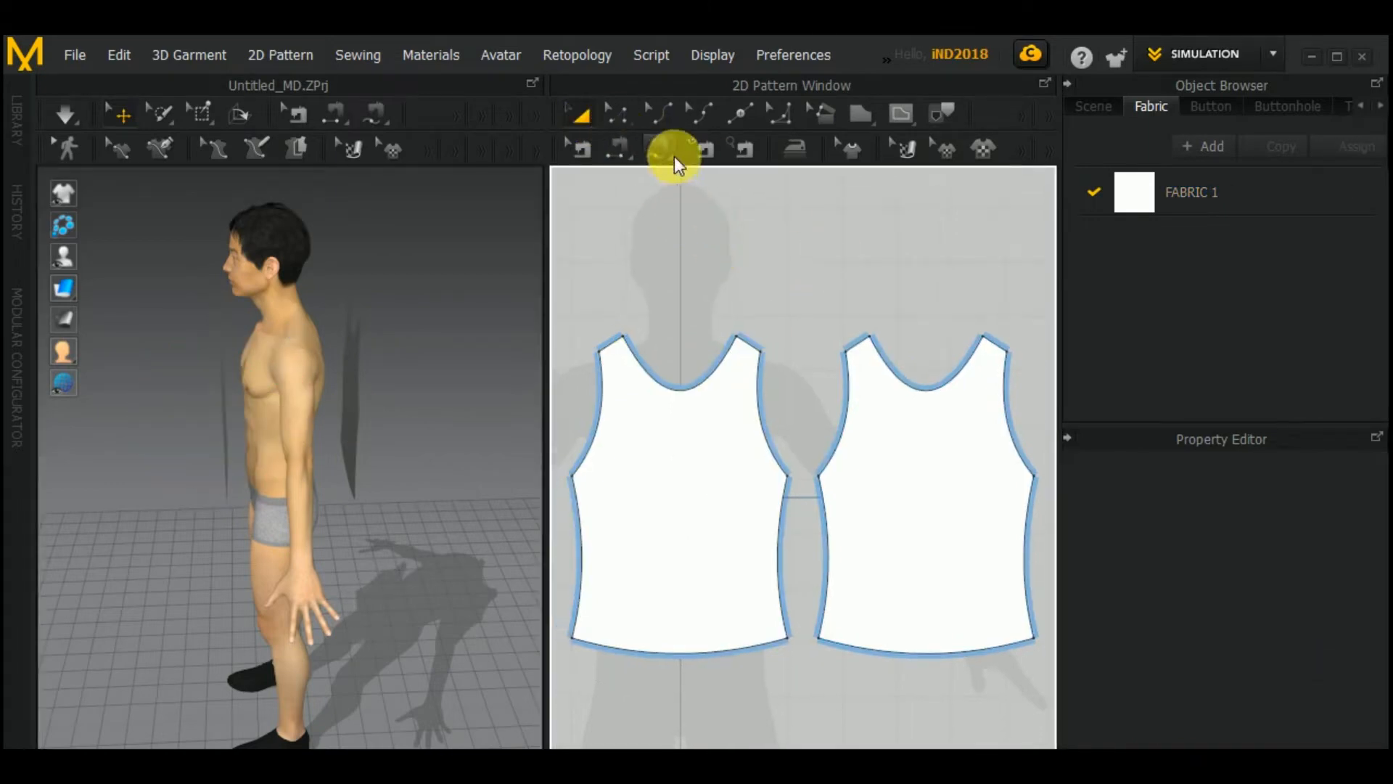
pyautogui.click(619, 147)
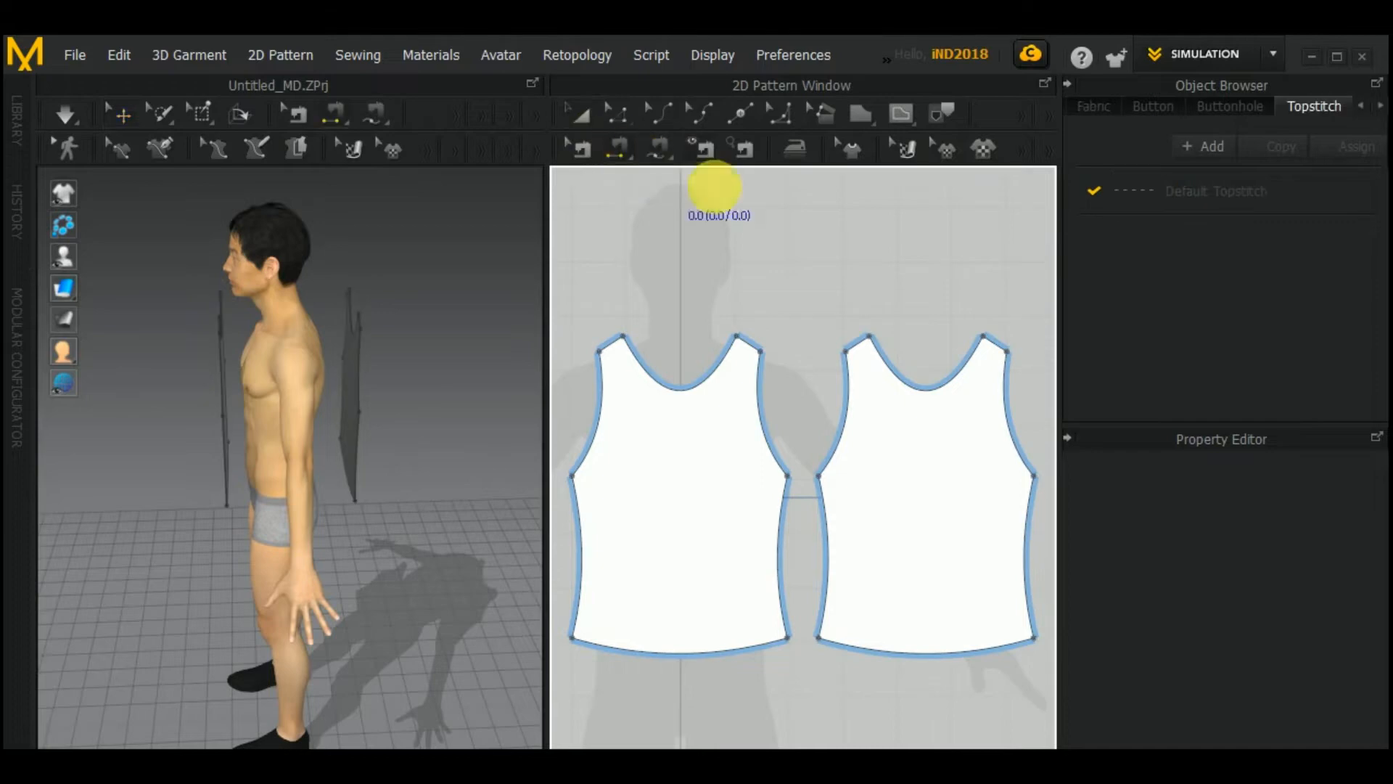
pyautogui.moveTo(799, 350); pyautogui.dragTo(784, 348, button='middle')
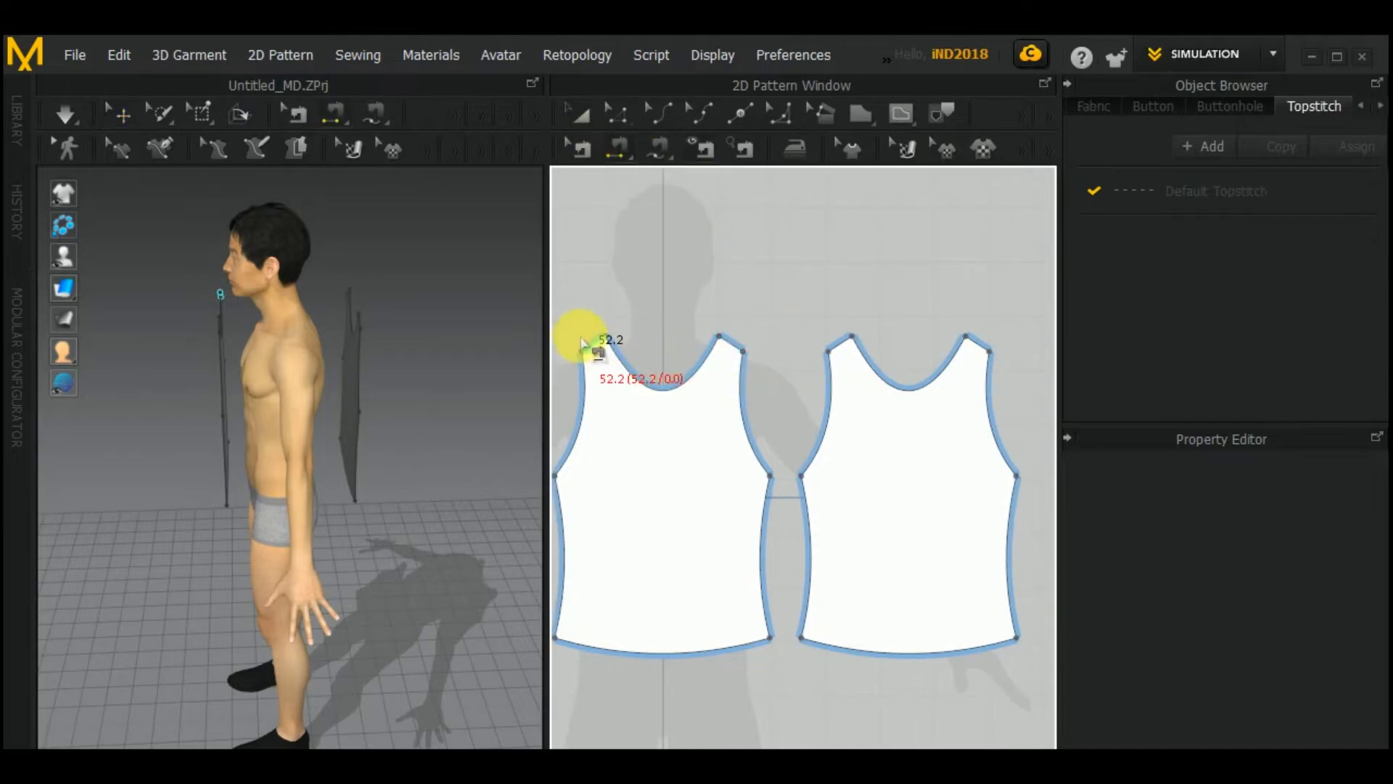
pyautogui.moveTo(368, 549); pyautogui.dragTo(483, 541, button='right')
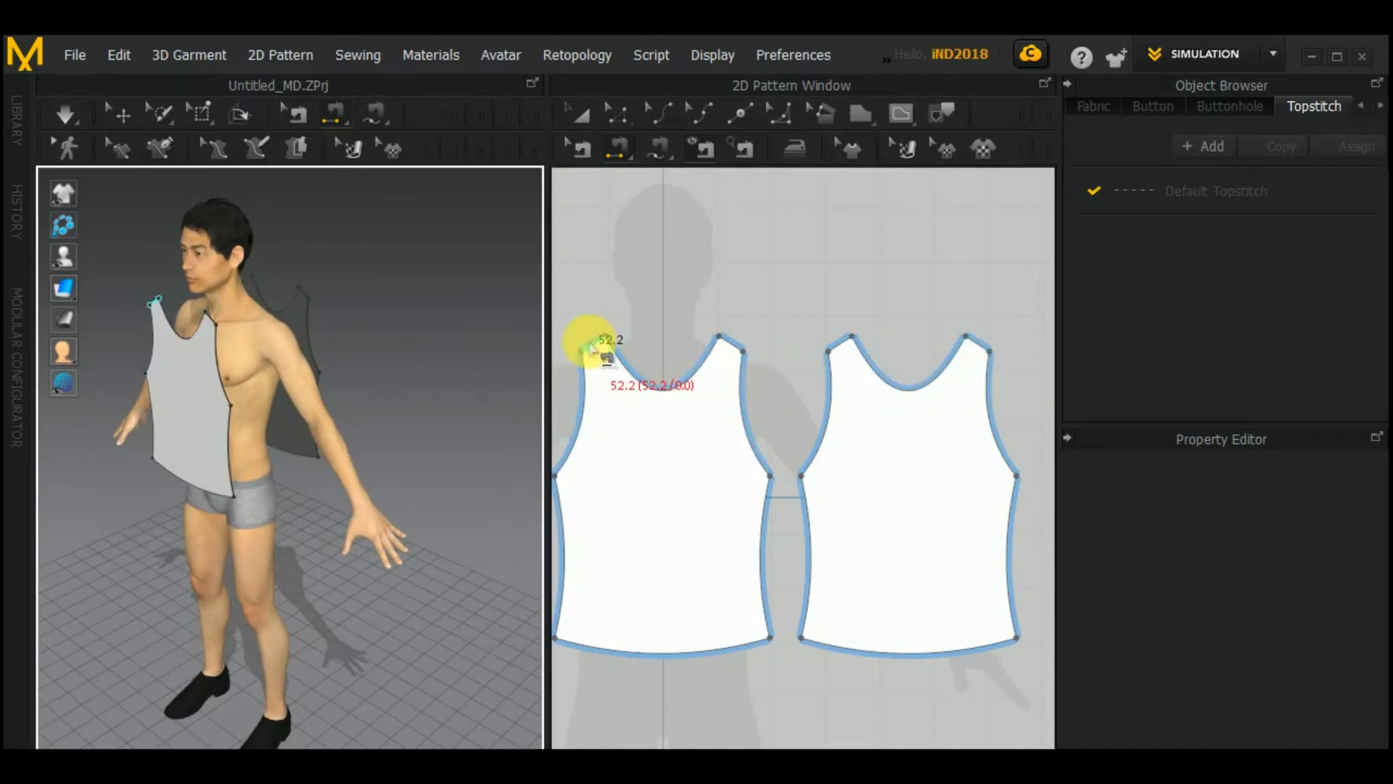
pyautogui.click(591, 348)
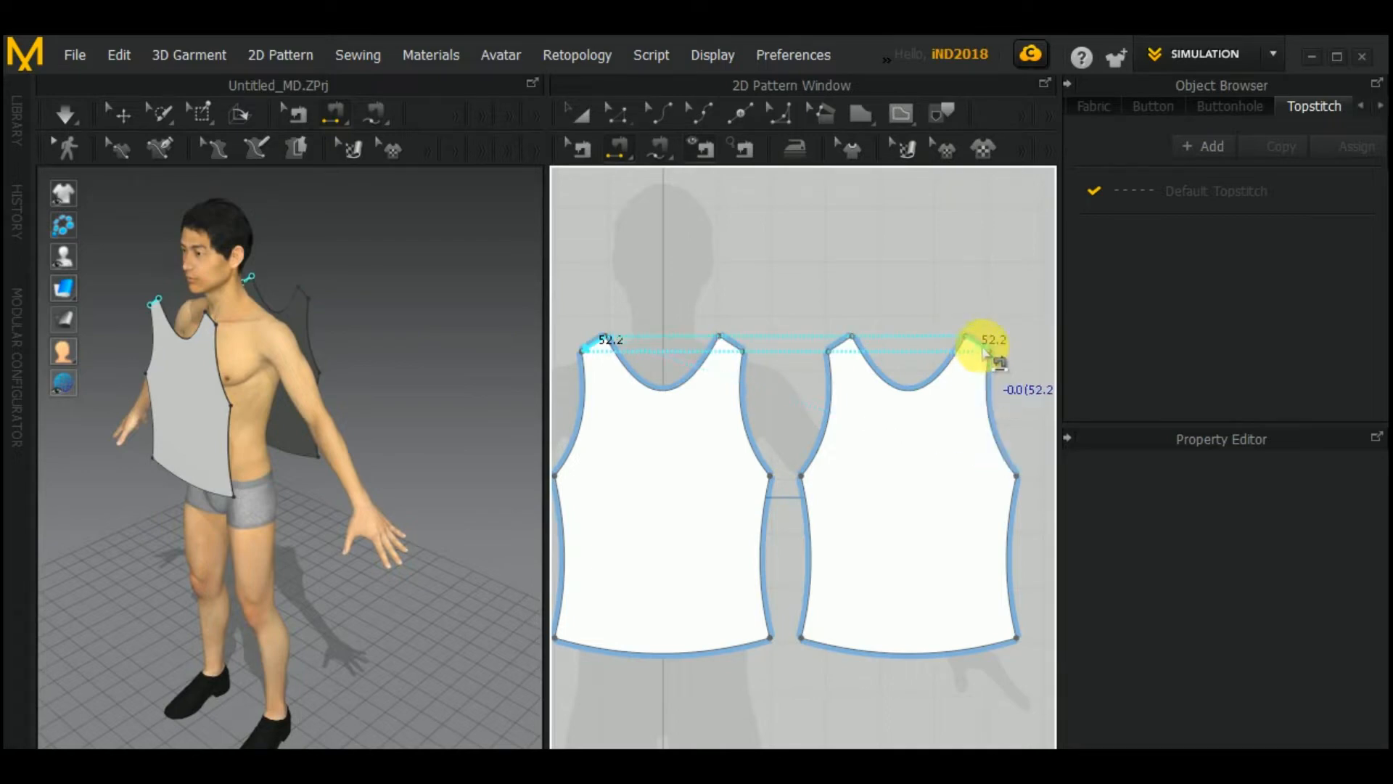
pyautogui.click(983, 344)
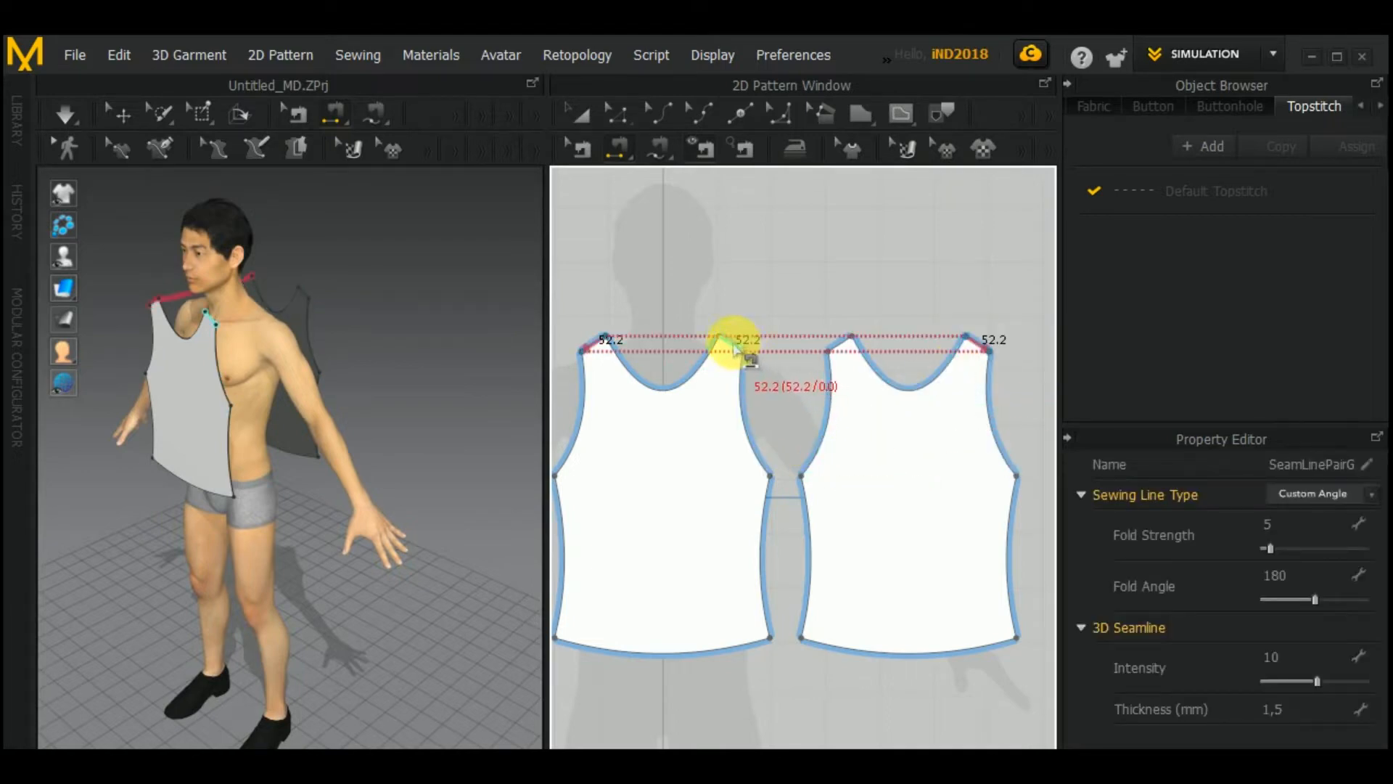
pyautogui.click(734, 343)
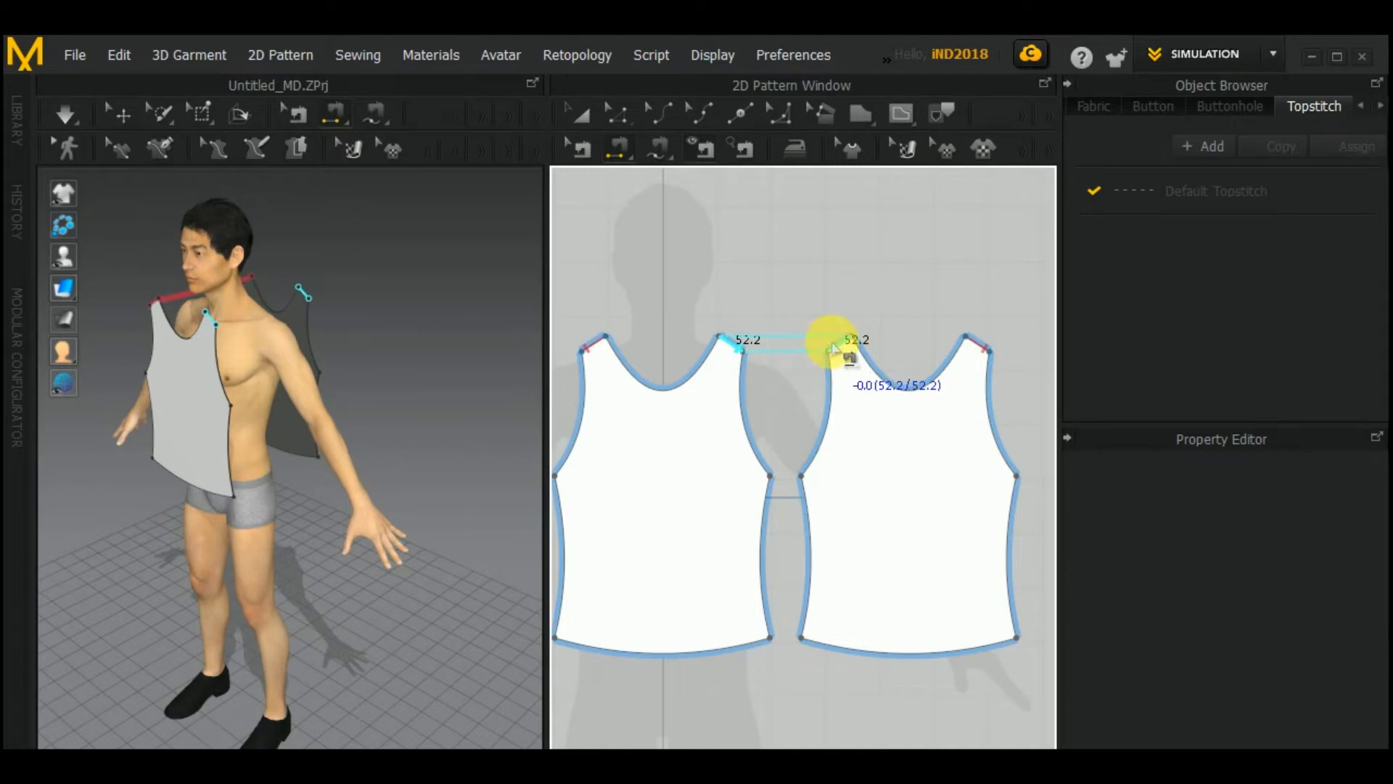
pyautogui.click(833, 349)
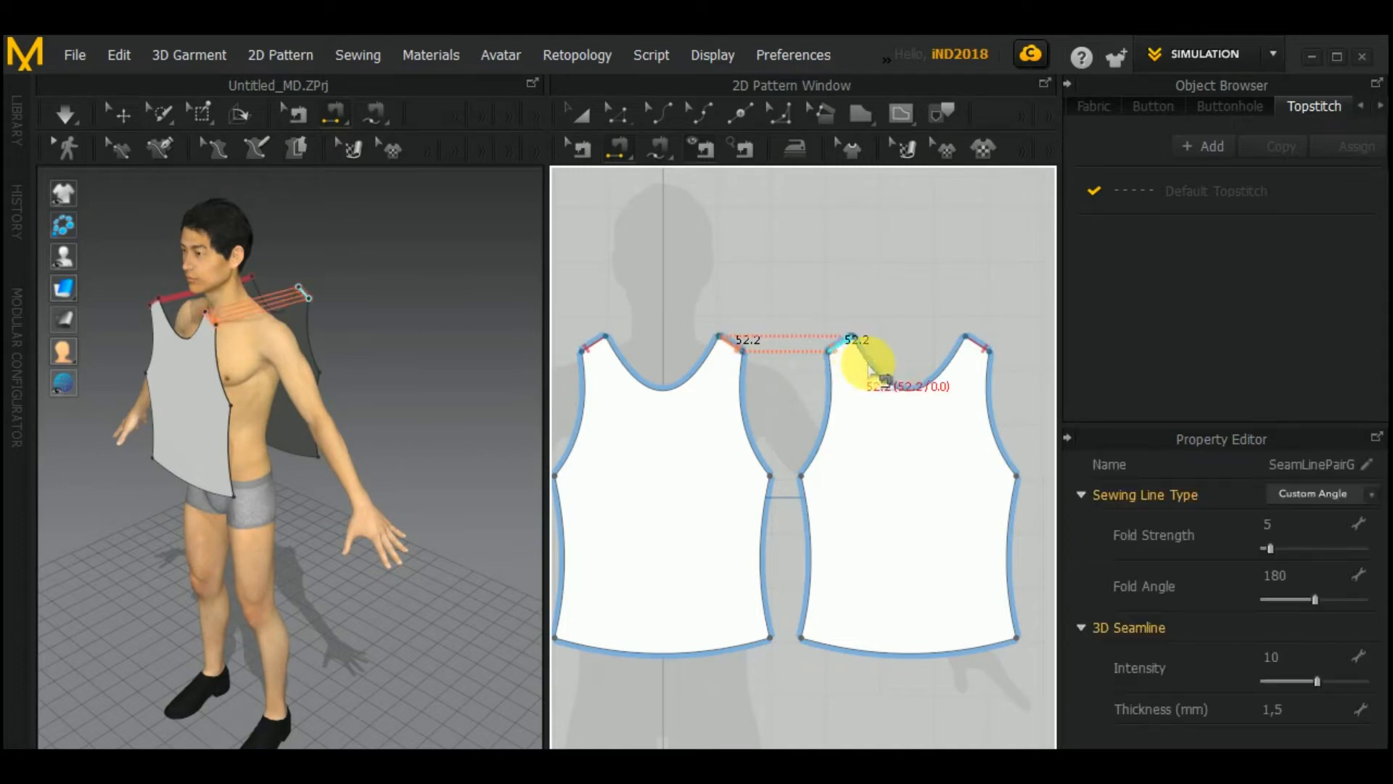
# Step: Sew both side edges of the front piece to the matching side edges of the back piece with Segment Sewing
pyautogui.click(563, 533)
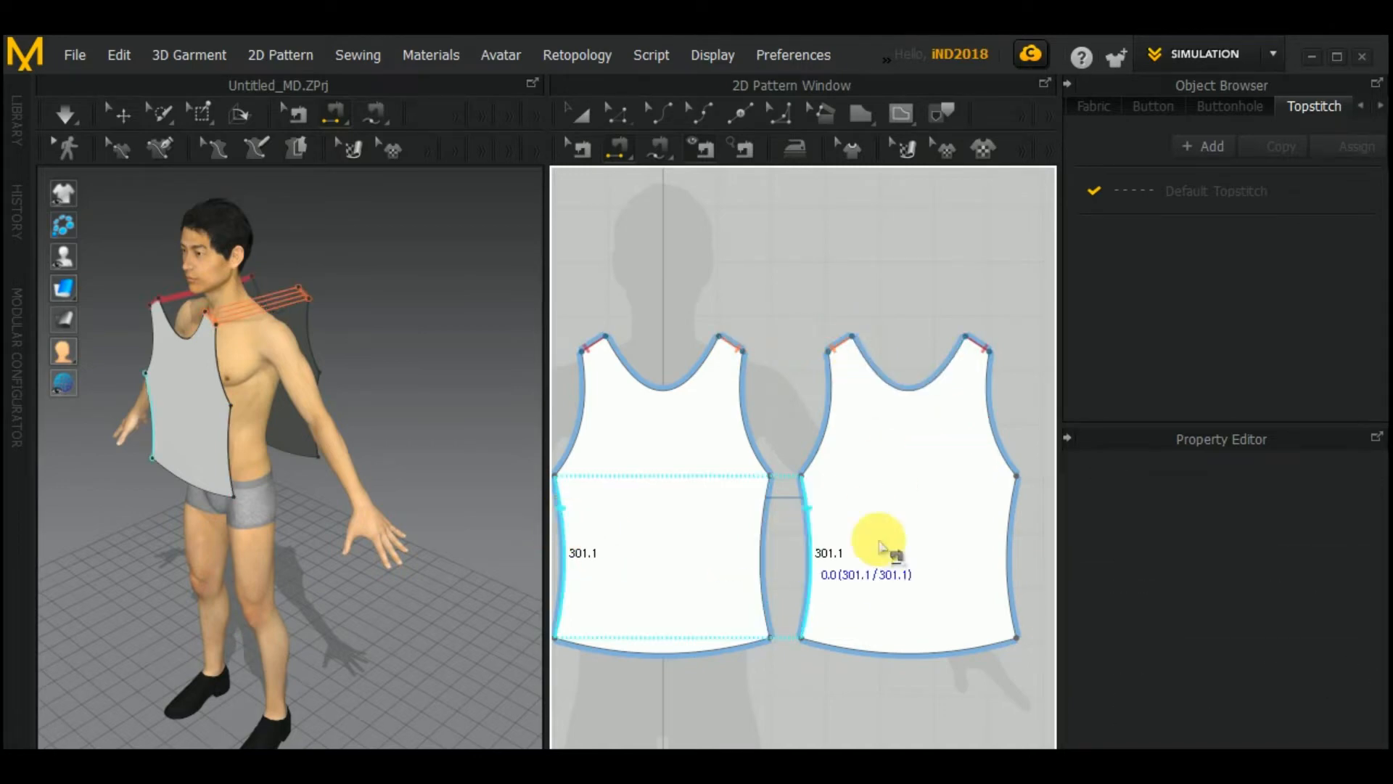
pyautogui.click(1009, 540)
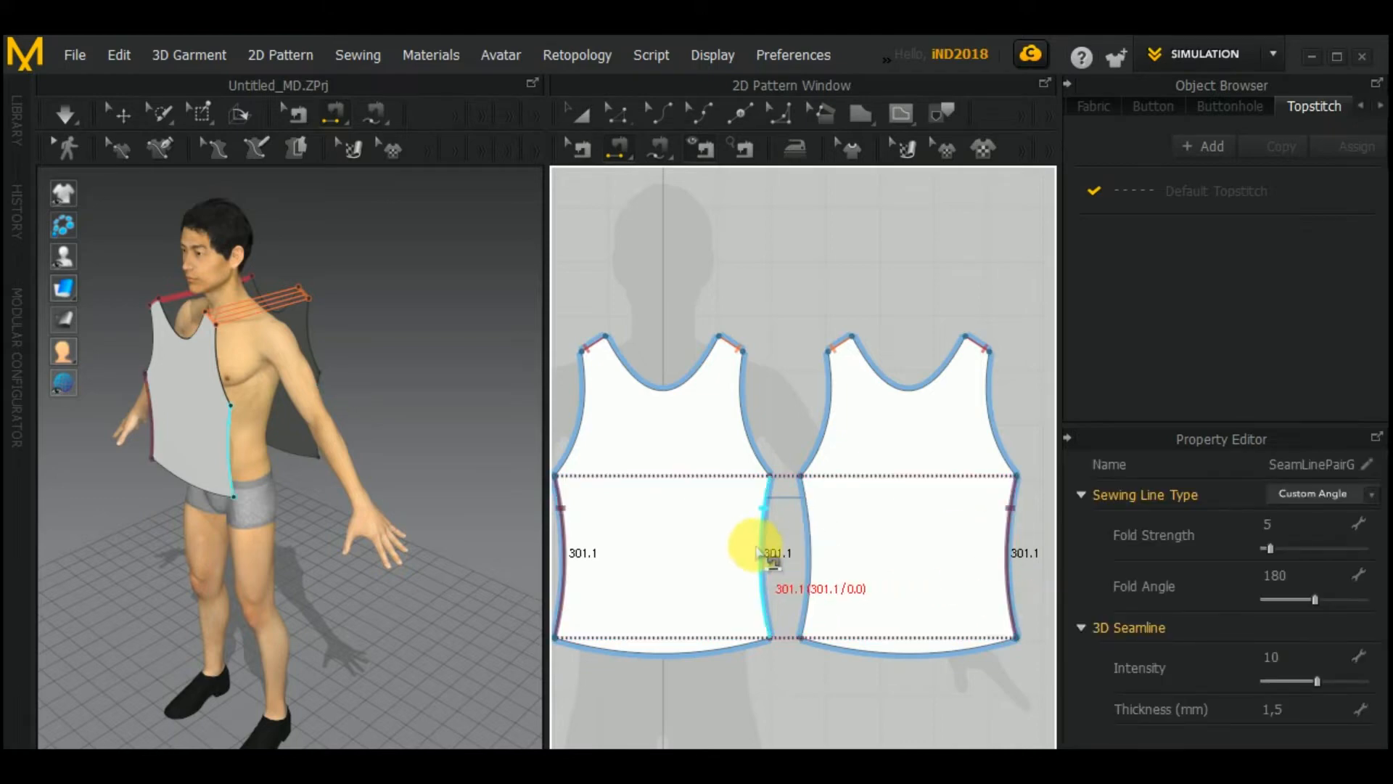
pyautogui.click(763, 552)
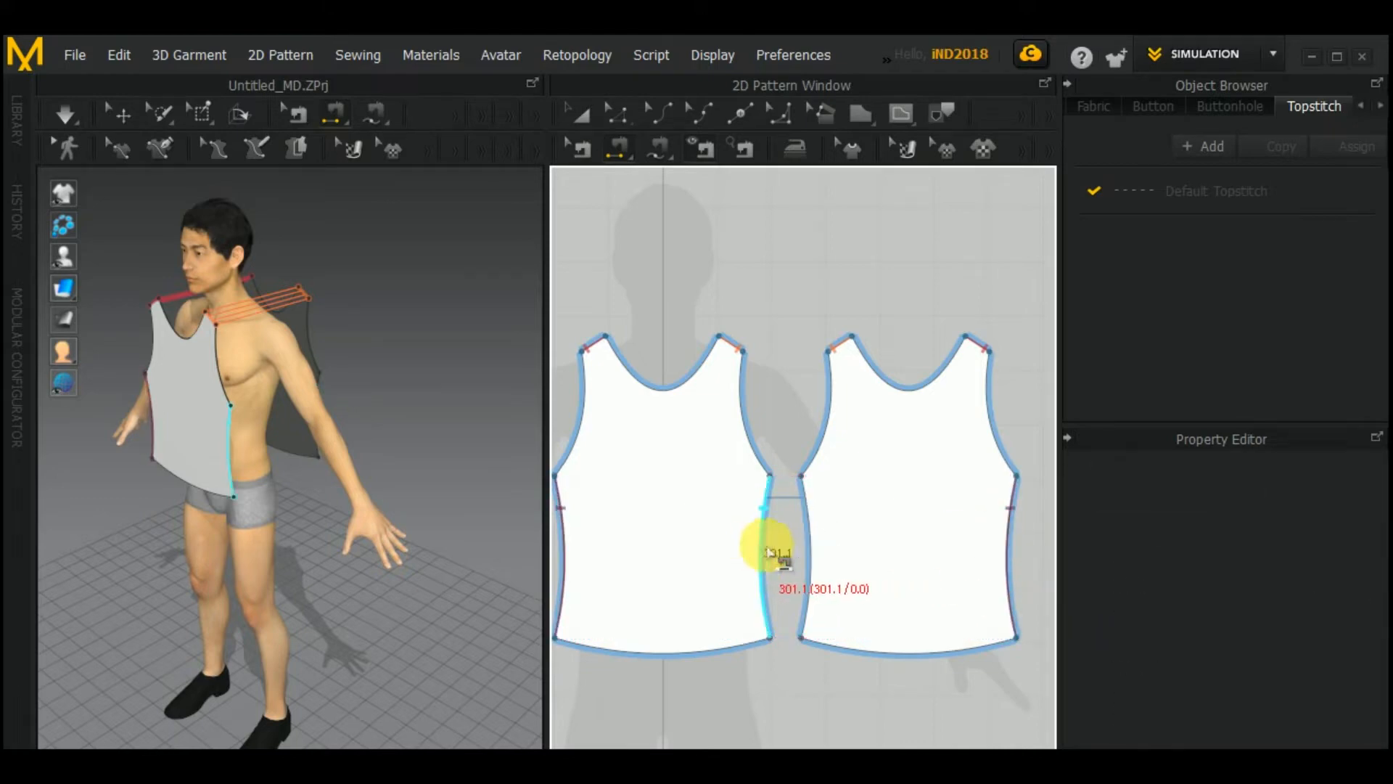
pyautogui.click(811, 558)
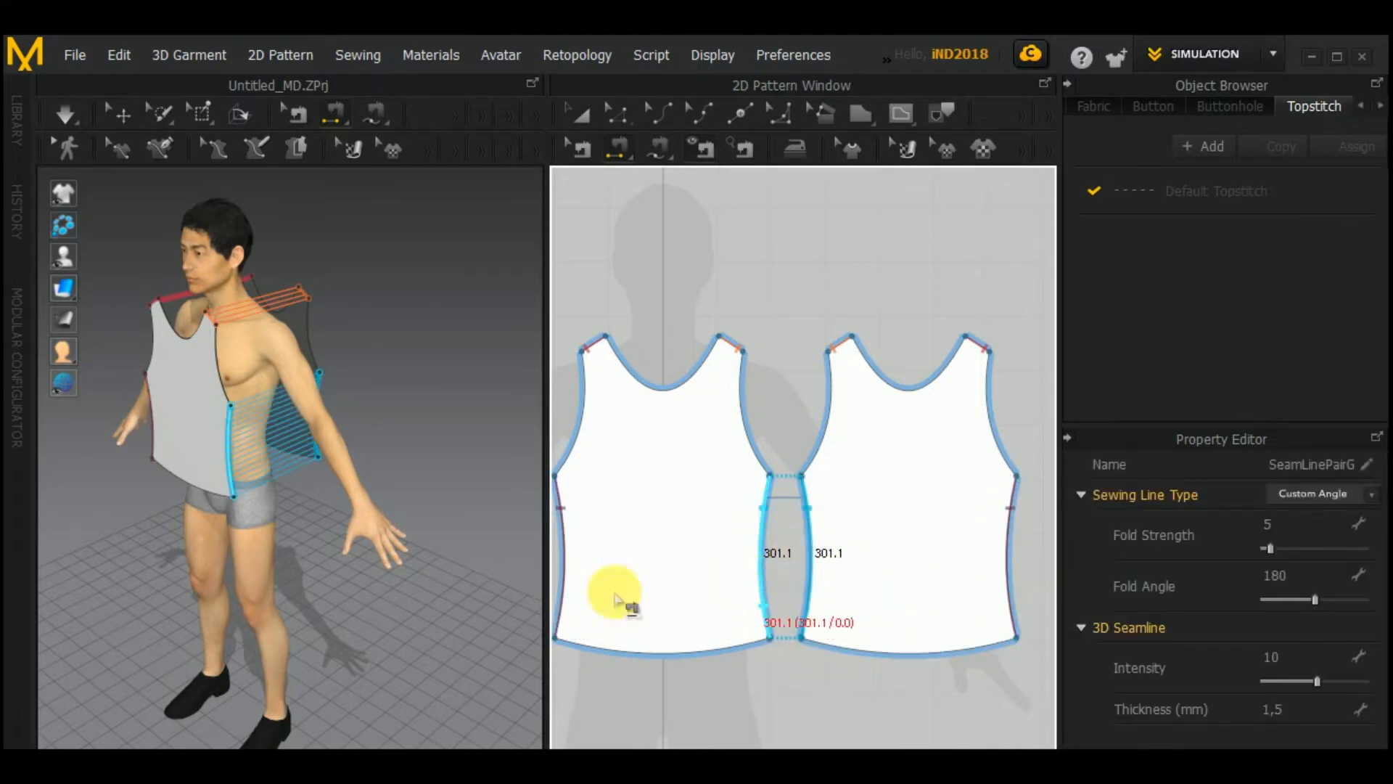
# Step: Run the simulation to drape the sewn top onto the avatar and select the front piece in 3D
pyautogui.moveTo(358, 606); pyautogui.dragTo(464, 585, button='right')
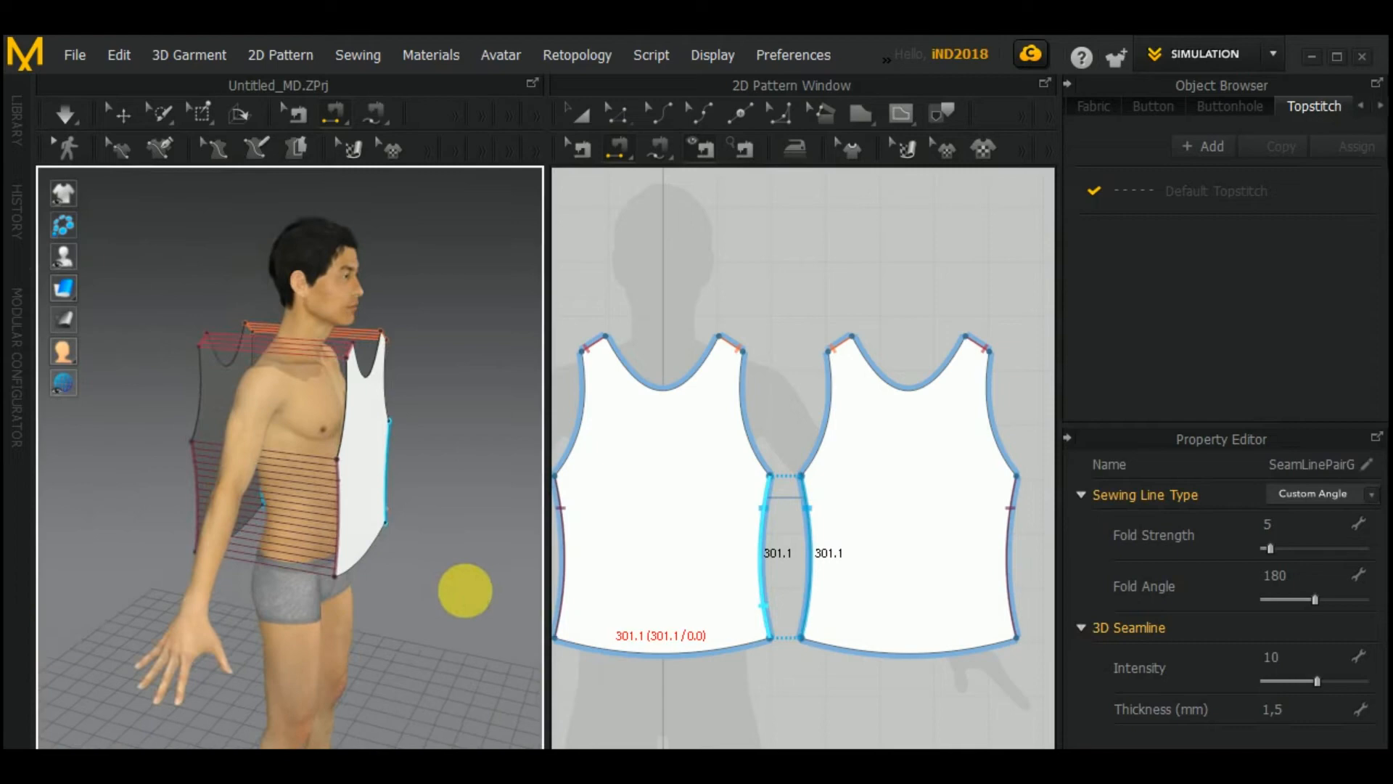
pyautogui.click(64, 113)
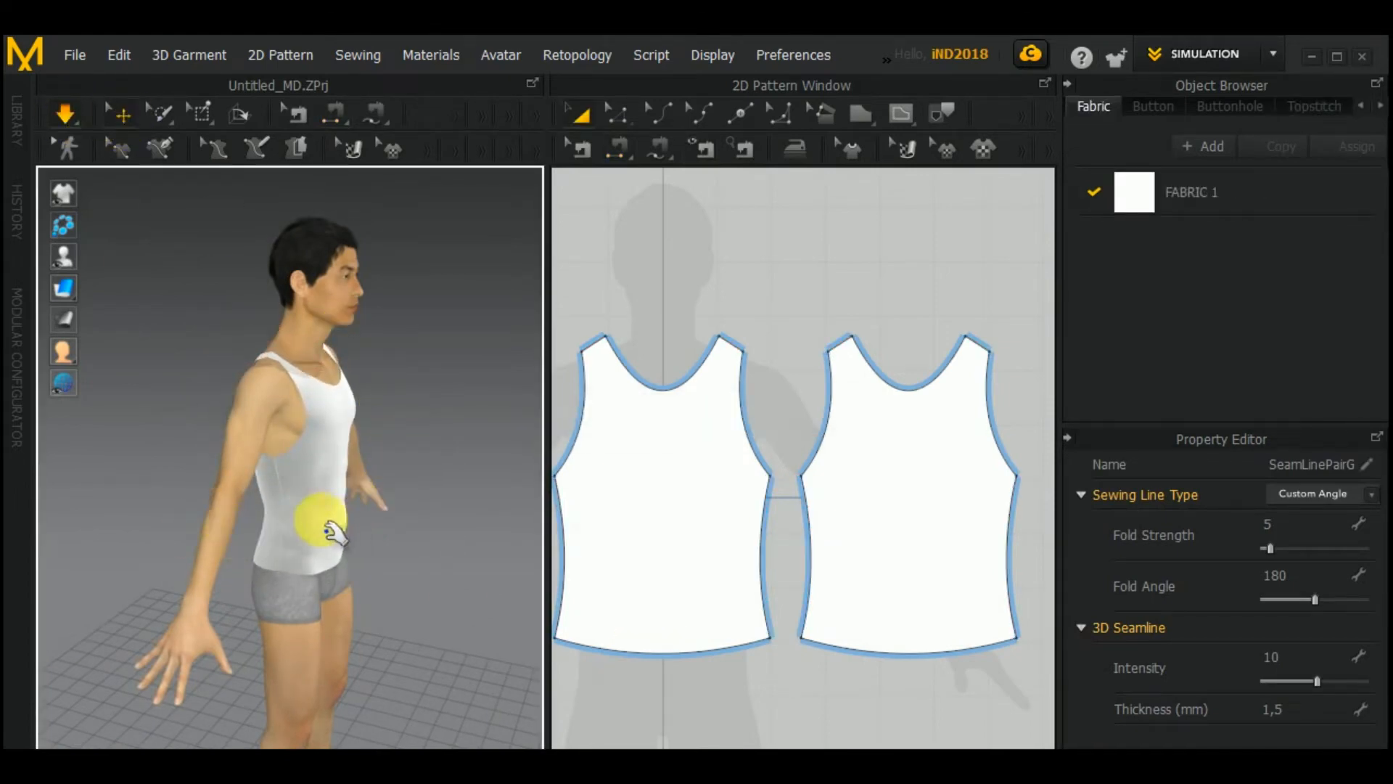
pyautogui.click(317, 525)
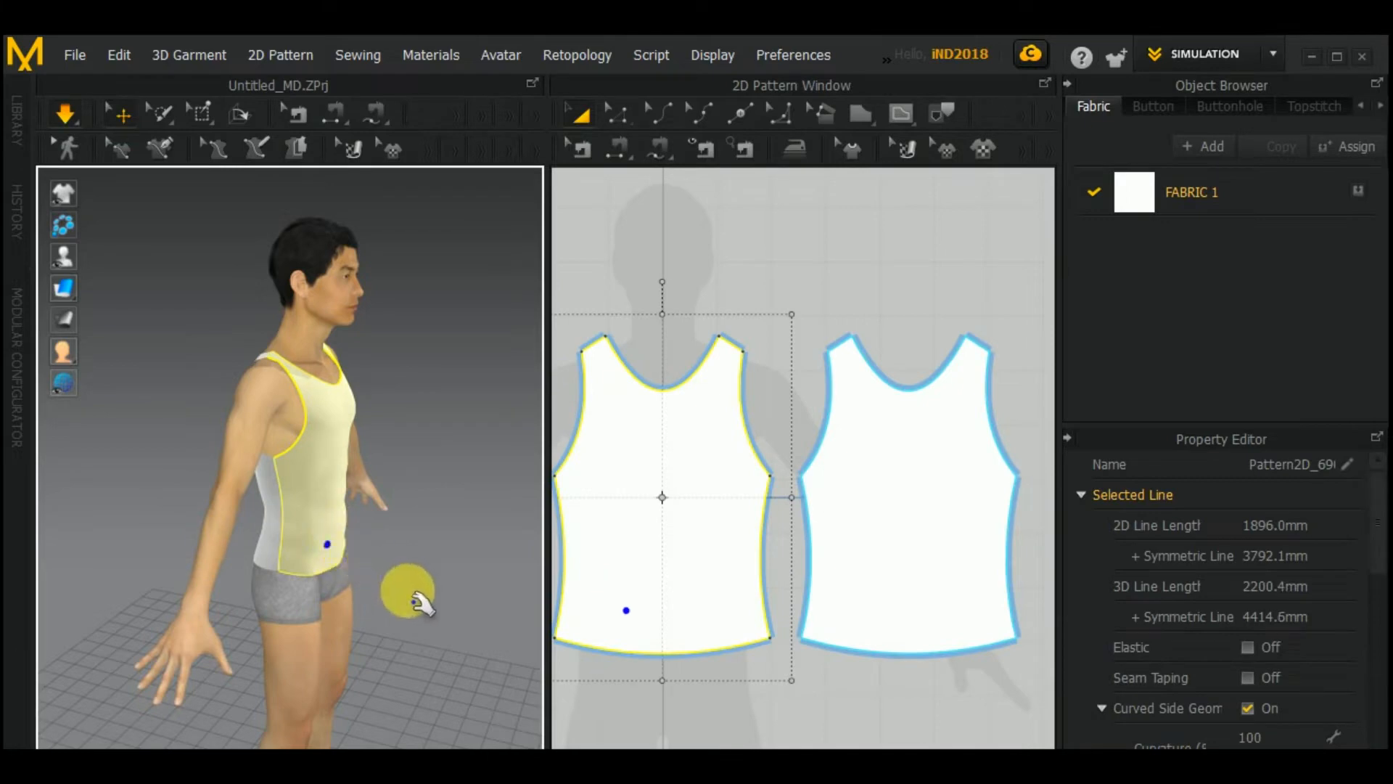
pyautogui.moveTo(414, 591); pyautogui.dragTo(361, 635, button='right')
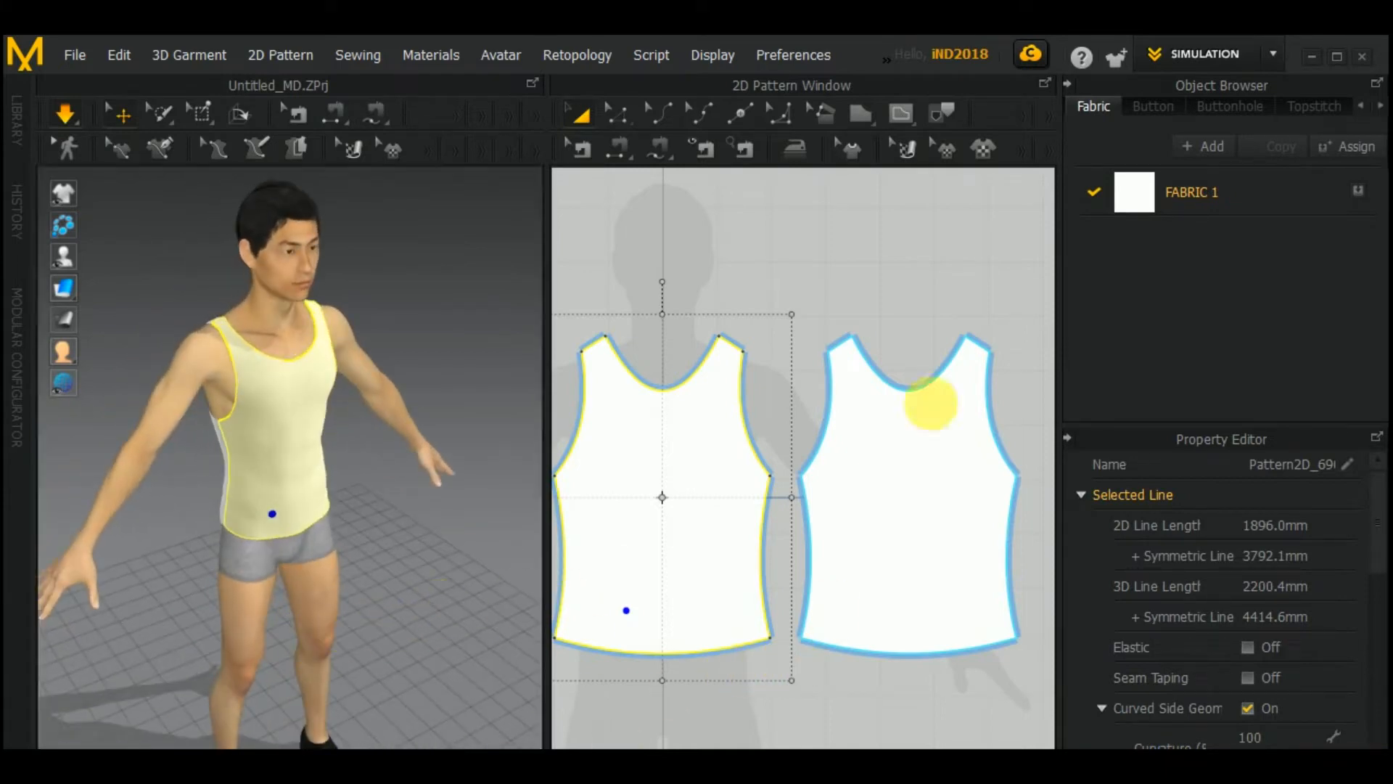
# Step: Examine the front torso piece's line, simulation, fabric and arrangement properties
pyautogui.click(862, 251)
pyautogui.moveTo(861, 296); pyautogui.dragTo(855, 261, button='right')
pyautogui.scroll(4, 892, 280)
pyautogui.scroll(-6, 878, 283)
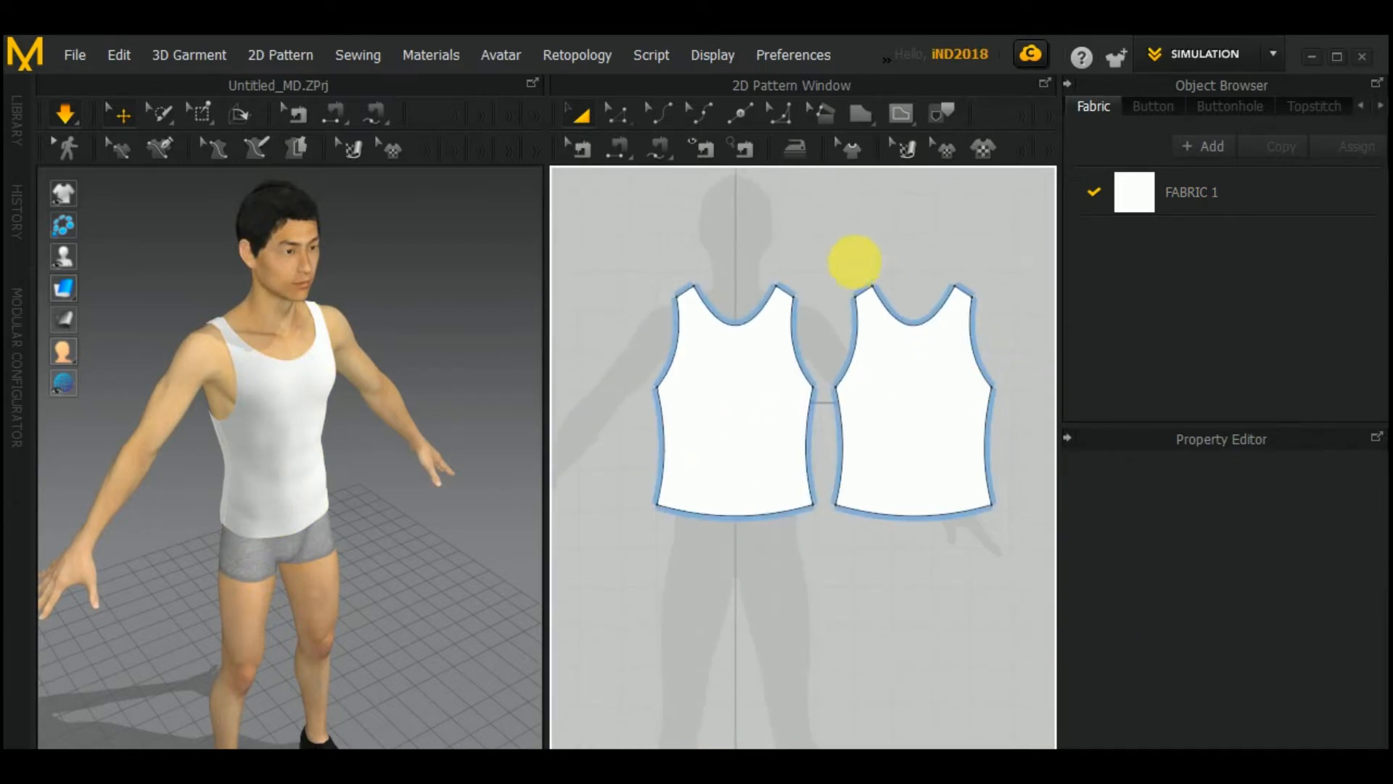
pyautogui.click(759, 324)
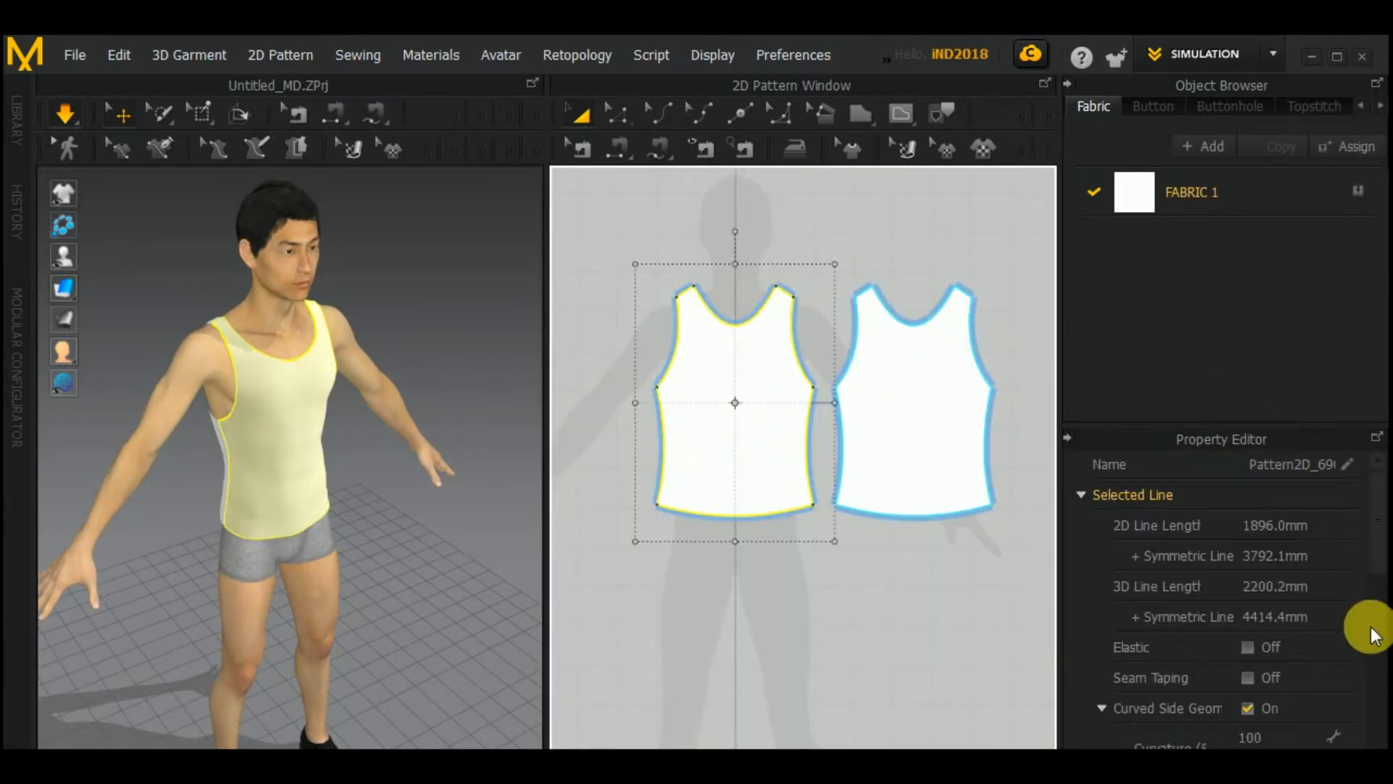
pyautogui.scroll(-4, 1372, 635)
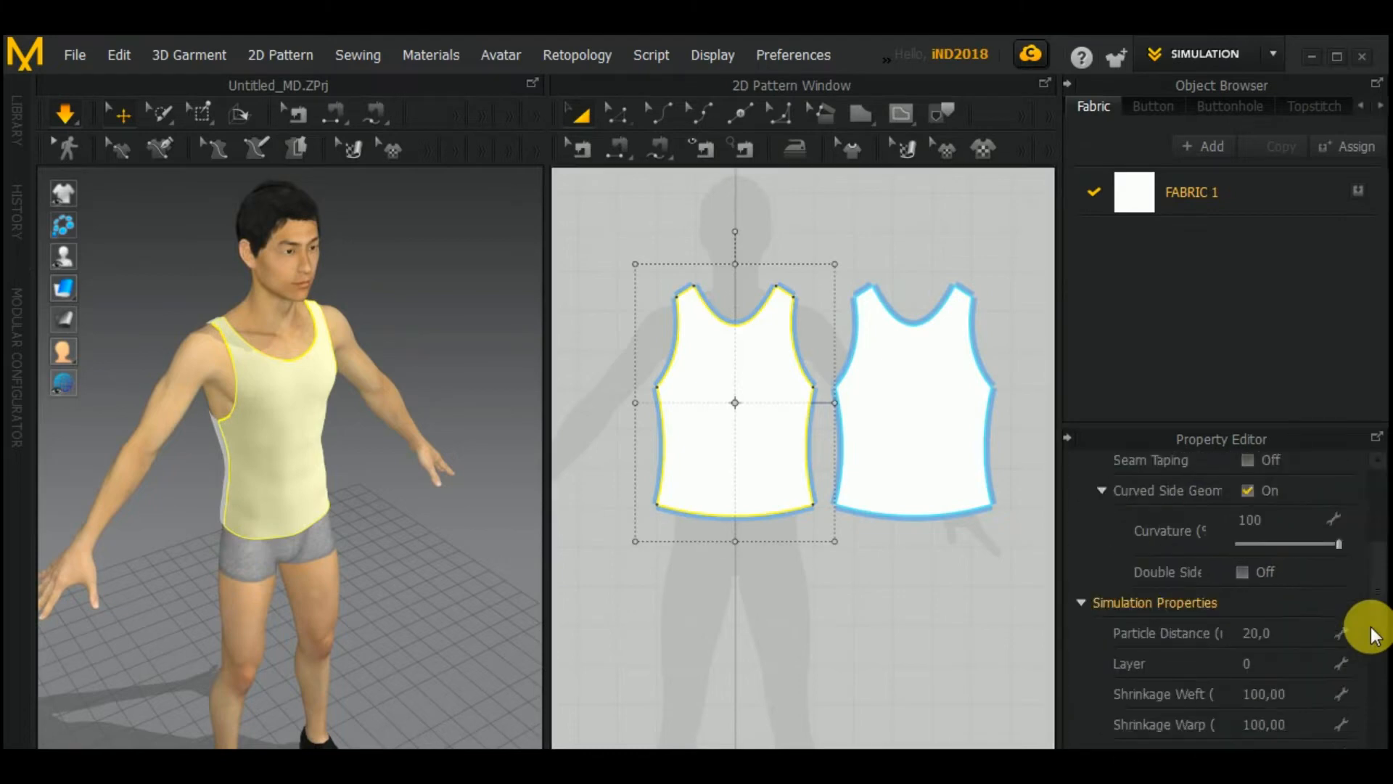
pyautogui.scroll(-4, 1372, 635)
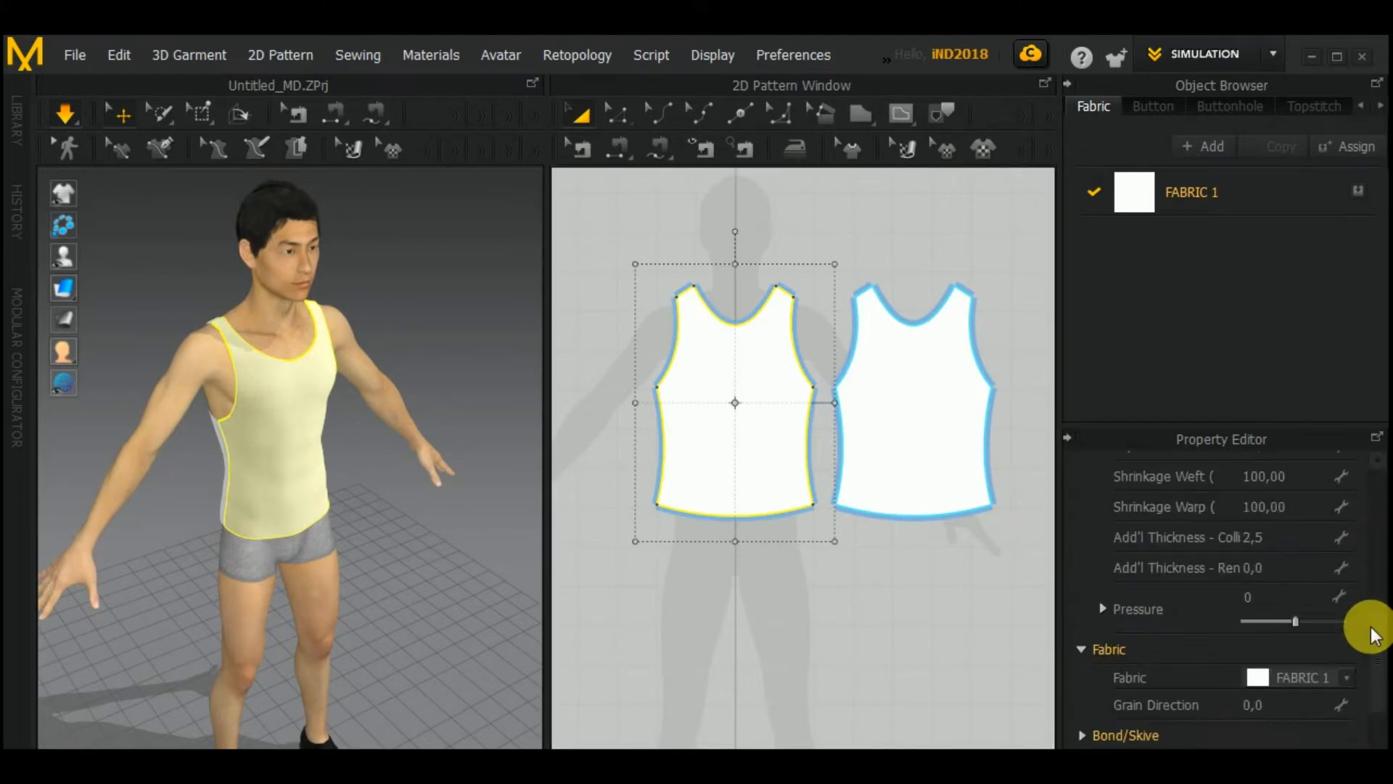
pyautogui.scroll(-2, 1374, 635)
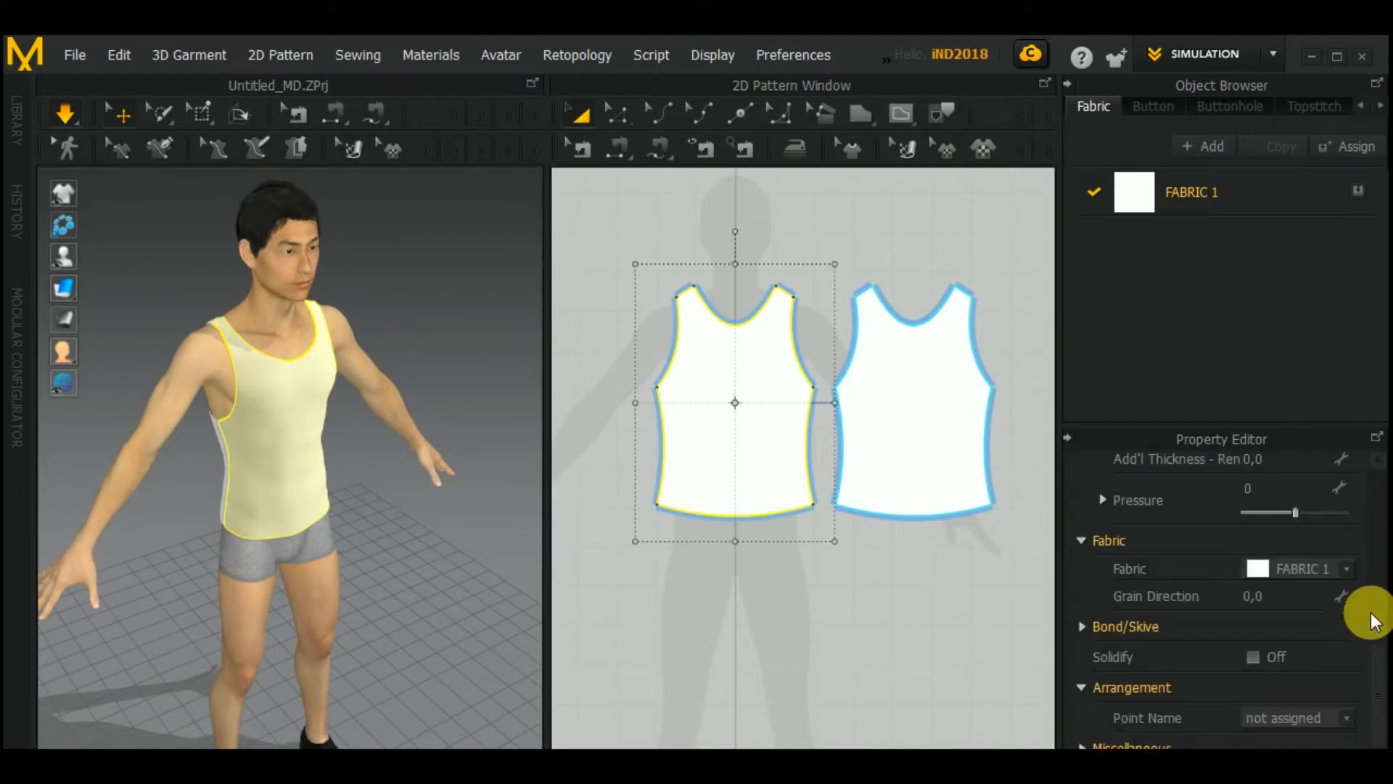
# Step: Apply the Cotton_Oxford physical property preset to FABRIC 1, keeping the Fabric_Matte material type
pyautogui.click(1193, 197)
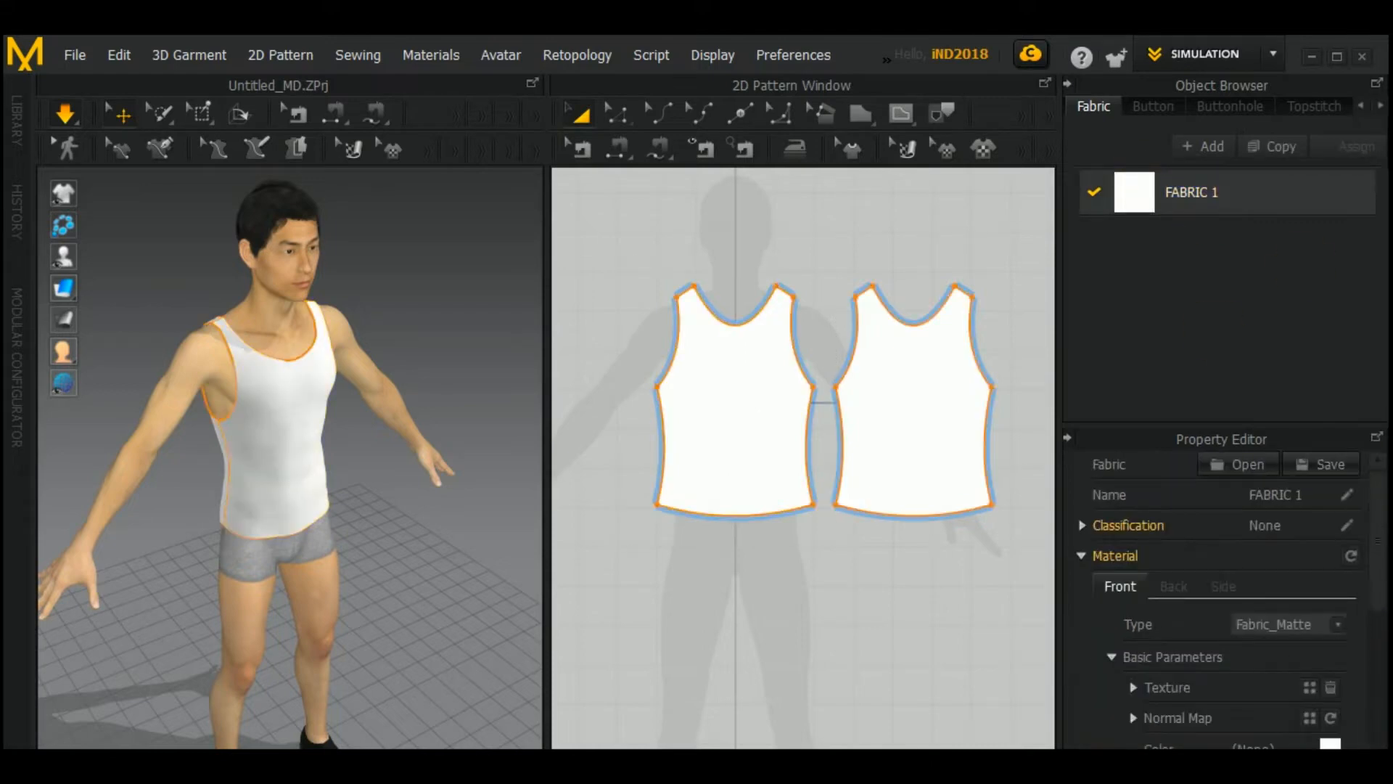
pyautogui.click(1336, 625)
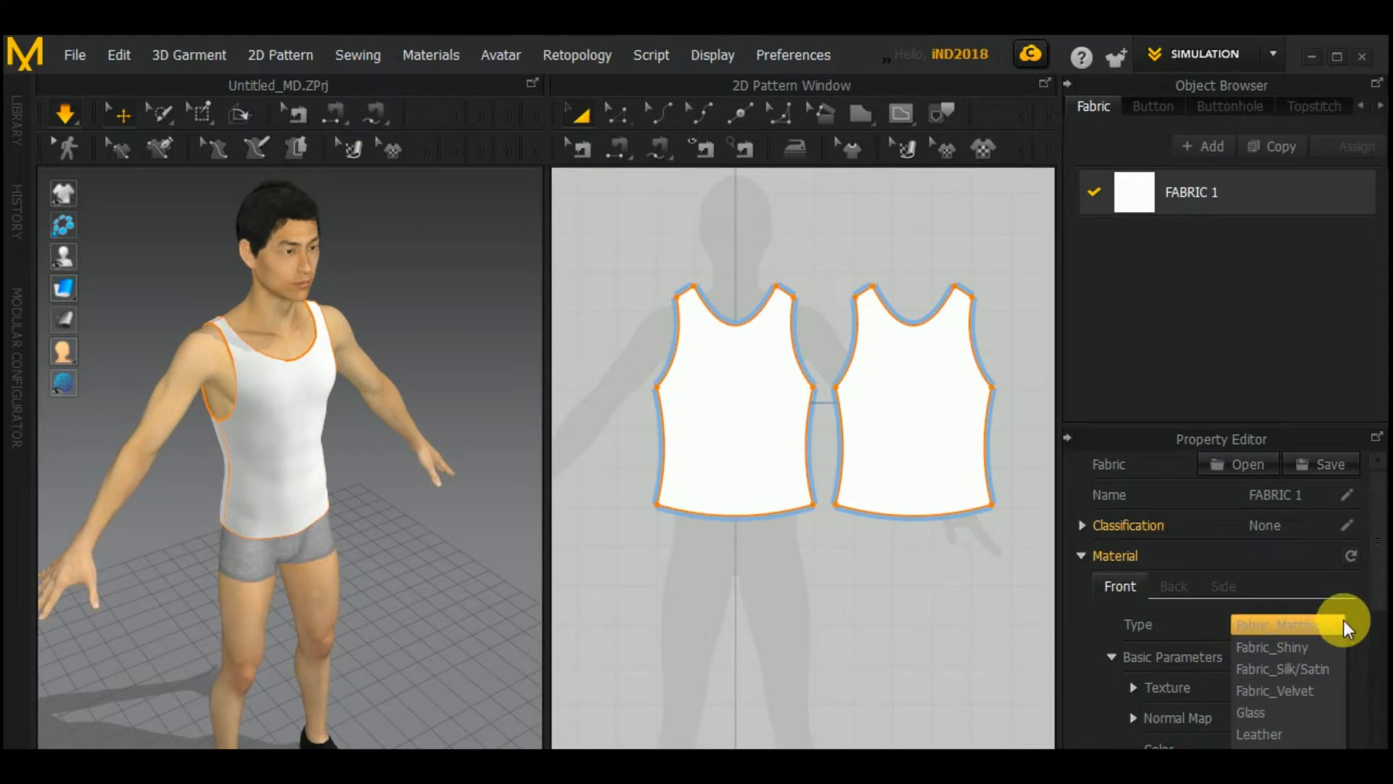
pyautogui.click(1342, 624)
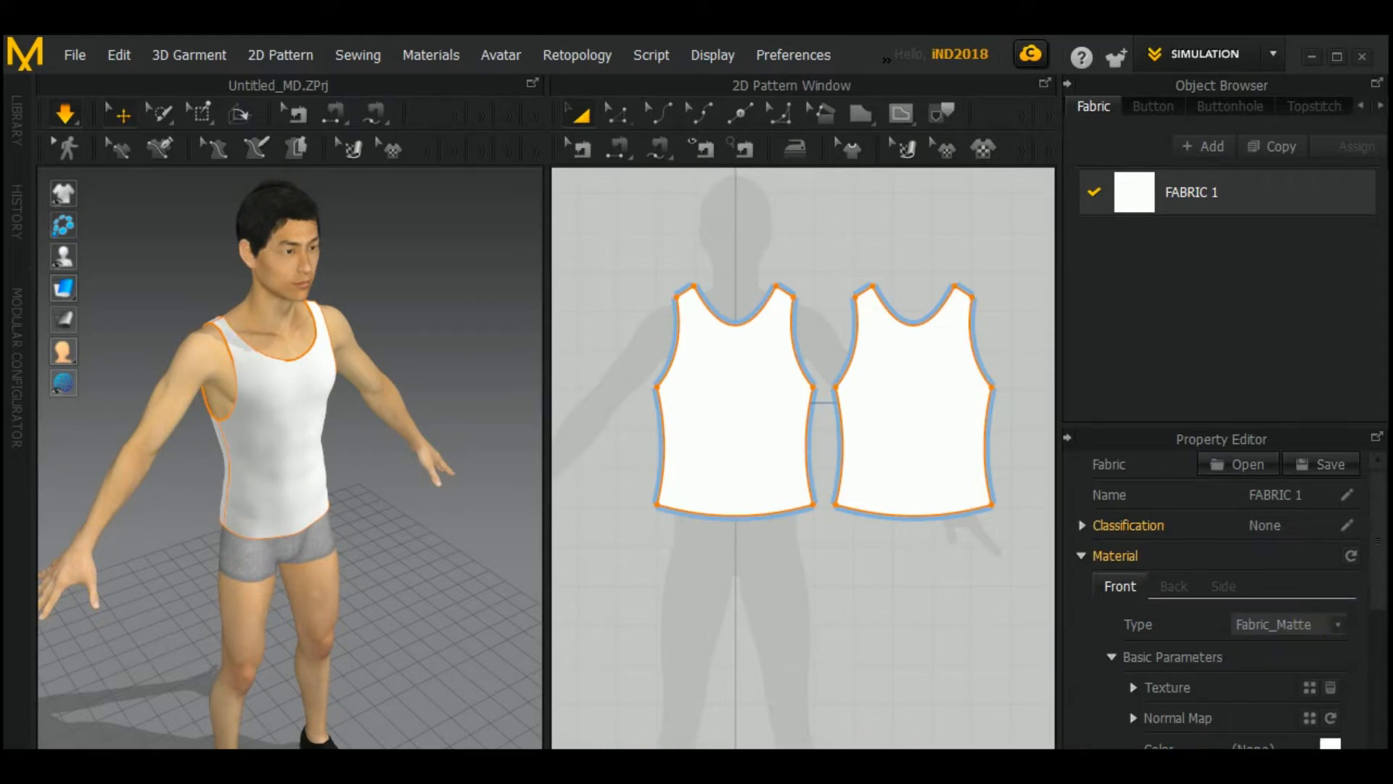
pyautogui.scroll(-1, 1383, 597)
pyautogui.moveTo(1384, 570); pyautogui.dragTo(1356, 704)
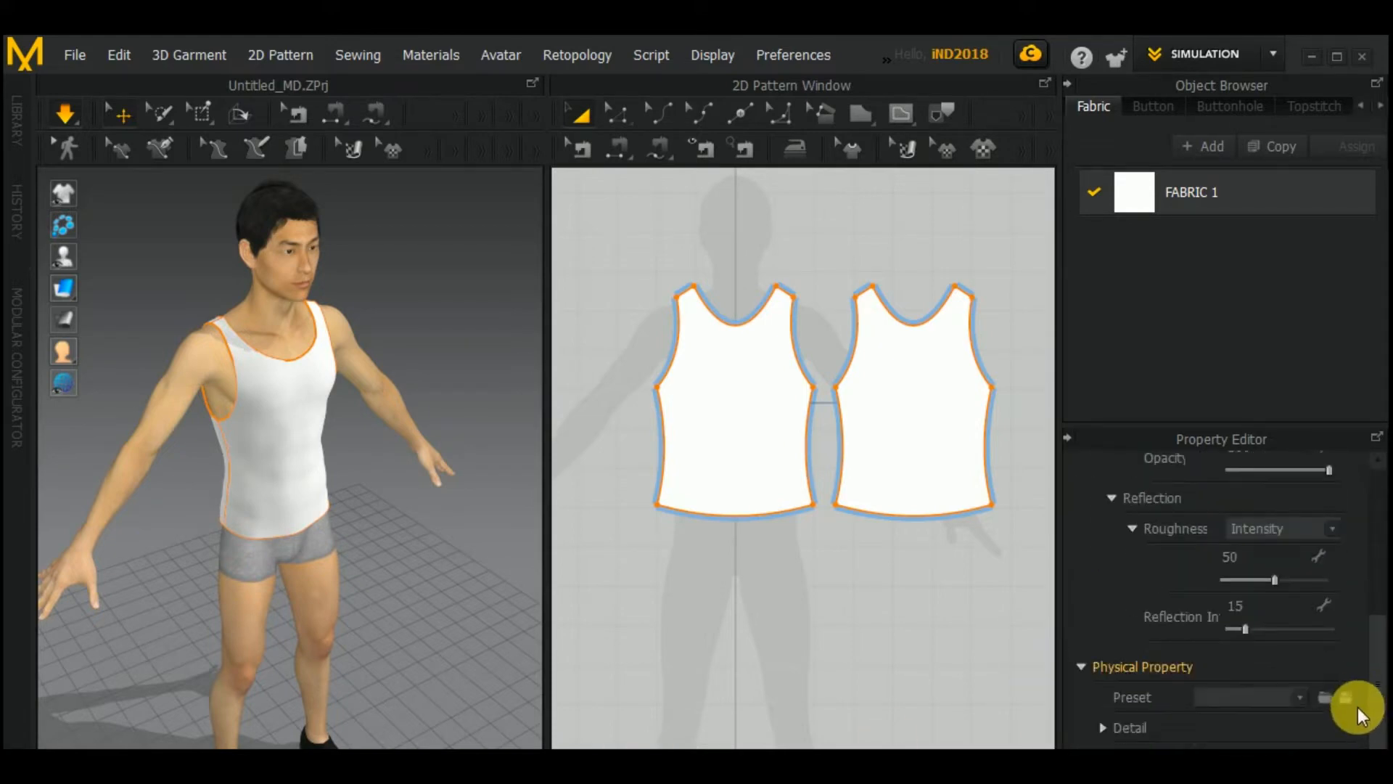
pyautogui.click(1296, 699)
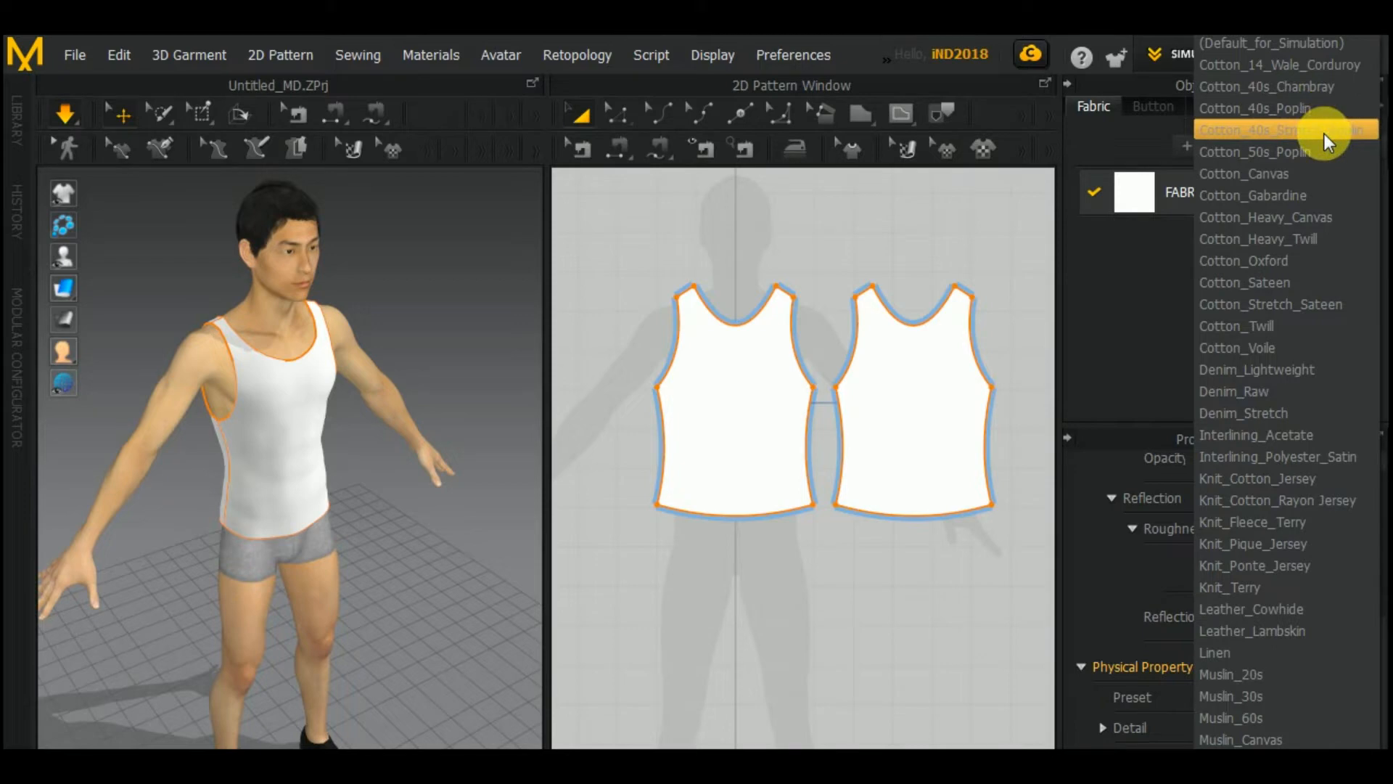
pyautogui.click(1303, 260)
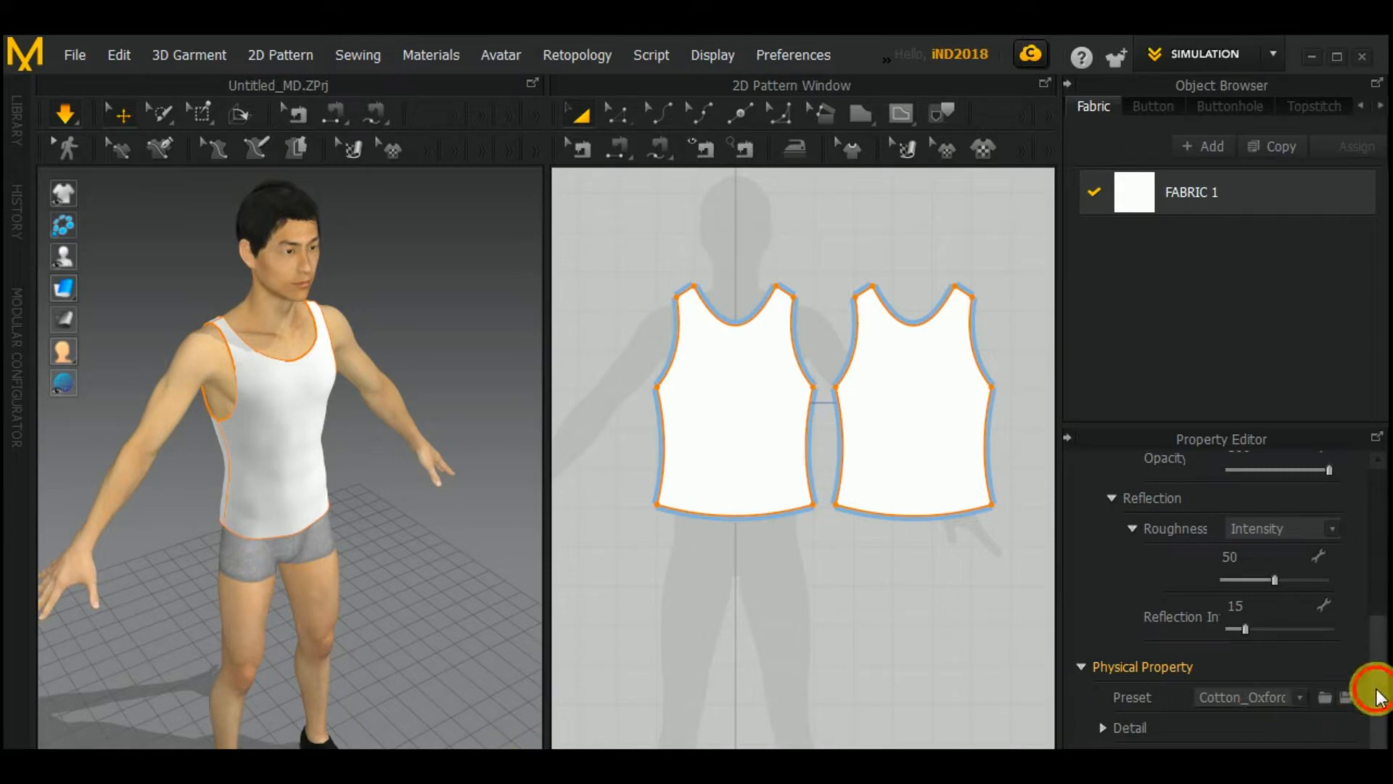
# Step: Change the colour of FABRIC 1 to dark gray 595959
pyautogui.moveTo(1379, 697); pyautogui.dragTo(1352, 602)
pyautogui.click(1331, 556)
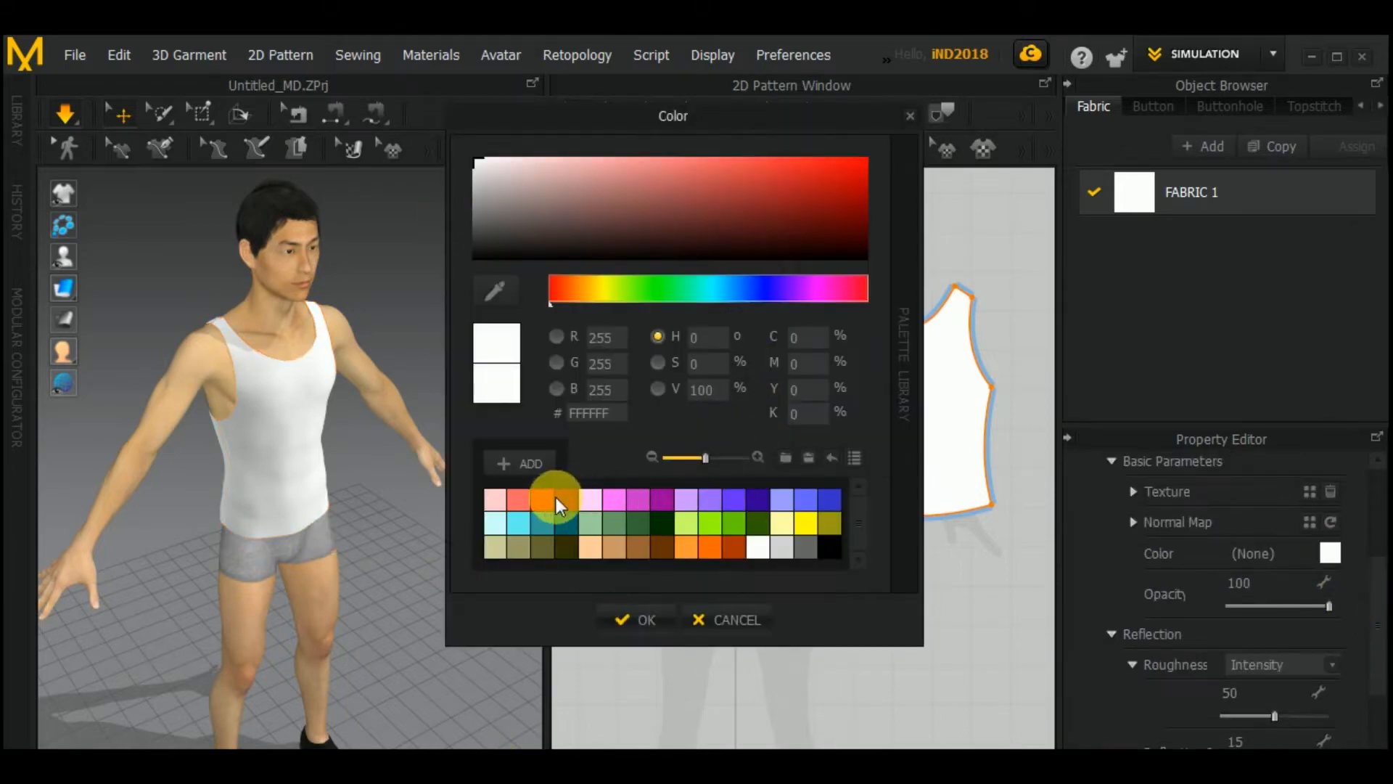
pyautogui.click(807, 547)
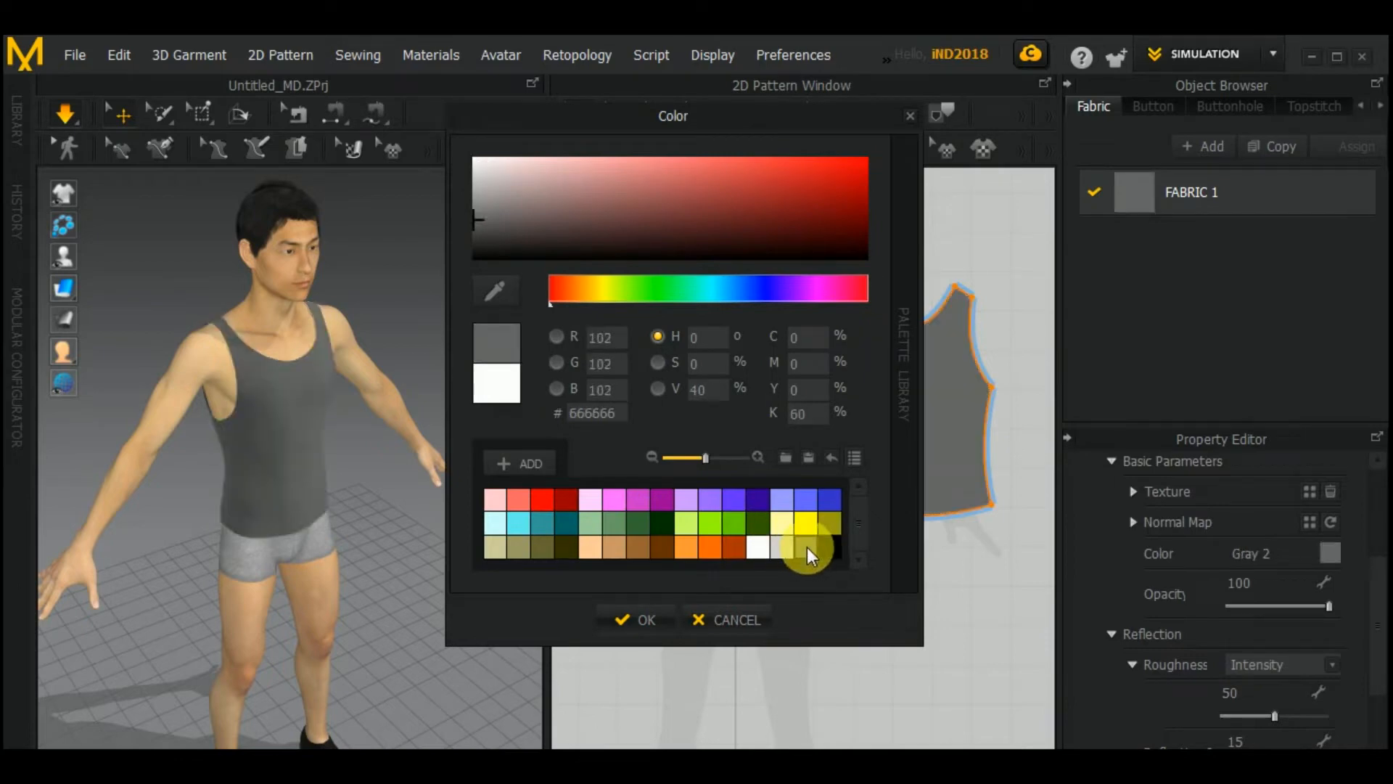
pyautogui.moveTo(507, 237)
pyautogui.mouseDown()
pyautogui.moveTo(464, 247)
pyautogui.moveTo(463, 225)
pyautogui.mouseUp()
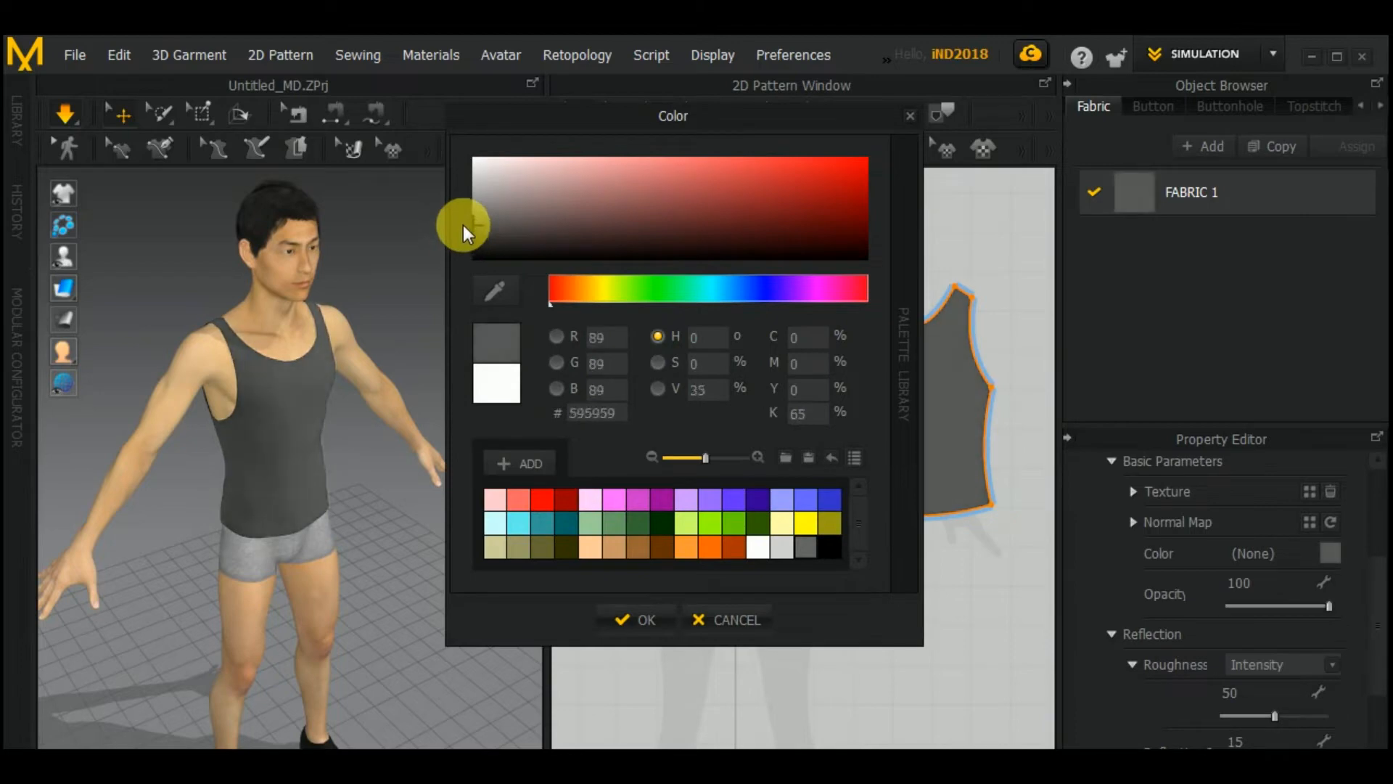
pyautogui.click(653, 621)
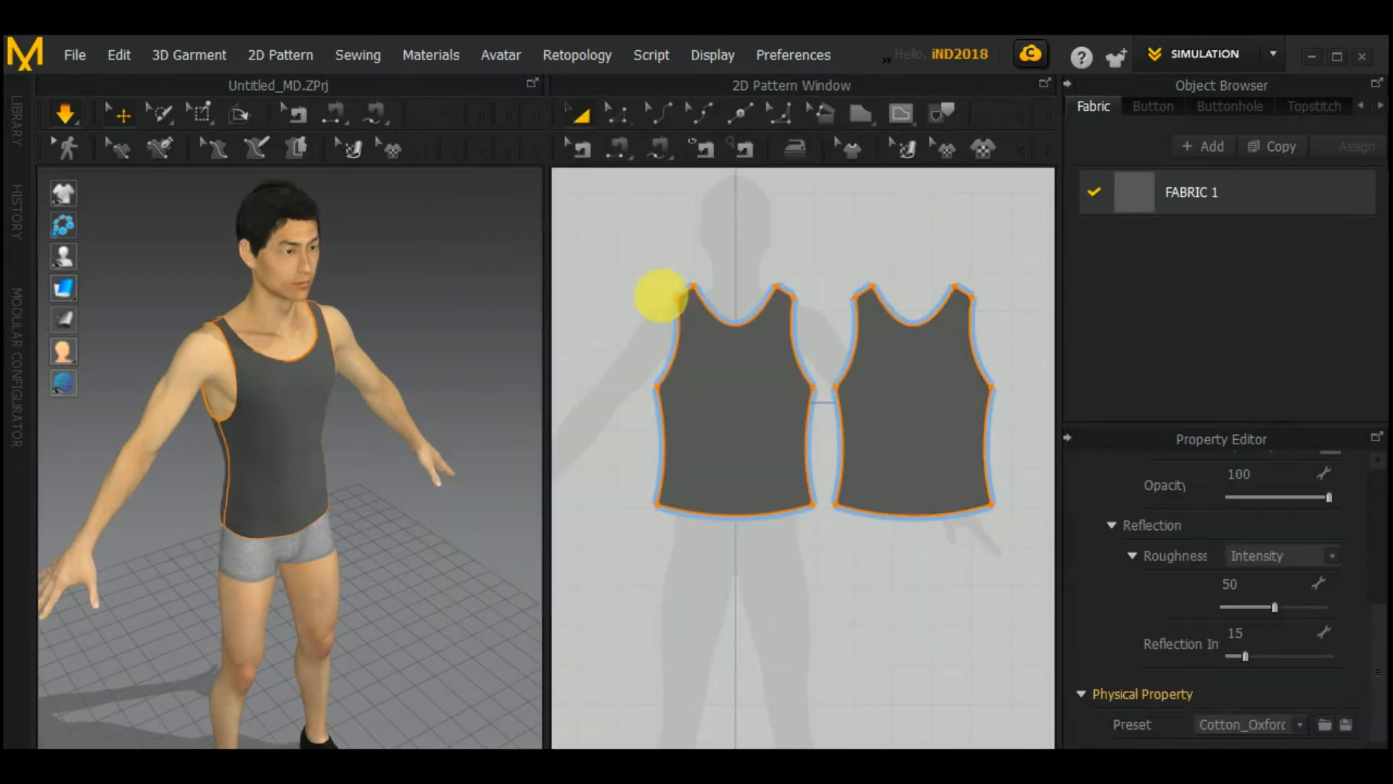
# Step: Select both torso pieces in the 2D pattern and remove their linked editing
pyautogui.moveTo(629, 211); pyautogui.dragTo(630, 232, button='middle')
pyautogui.moveTo(608, 244); pyautogui.dragTo(1045, 632)
pyautogui.rightClick(790, 467)
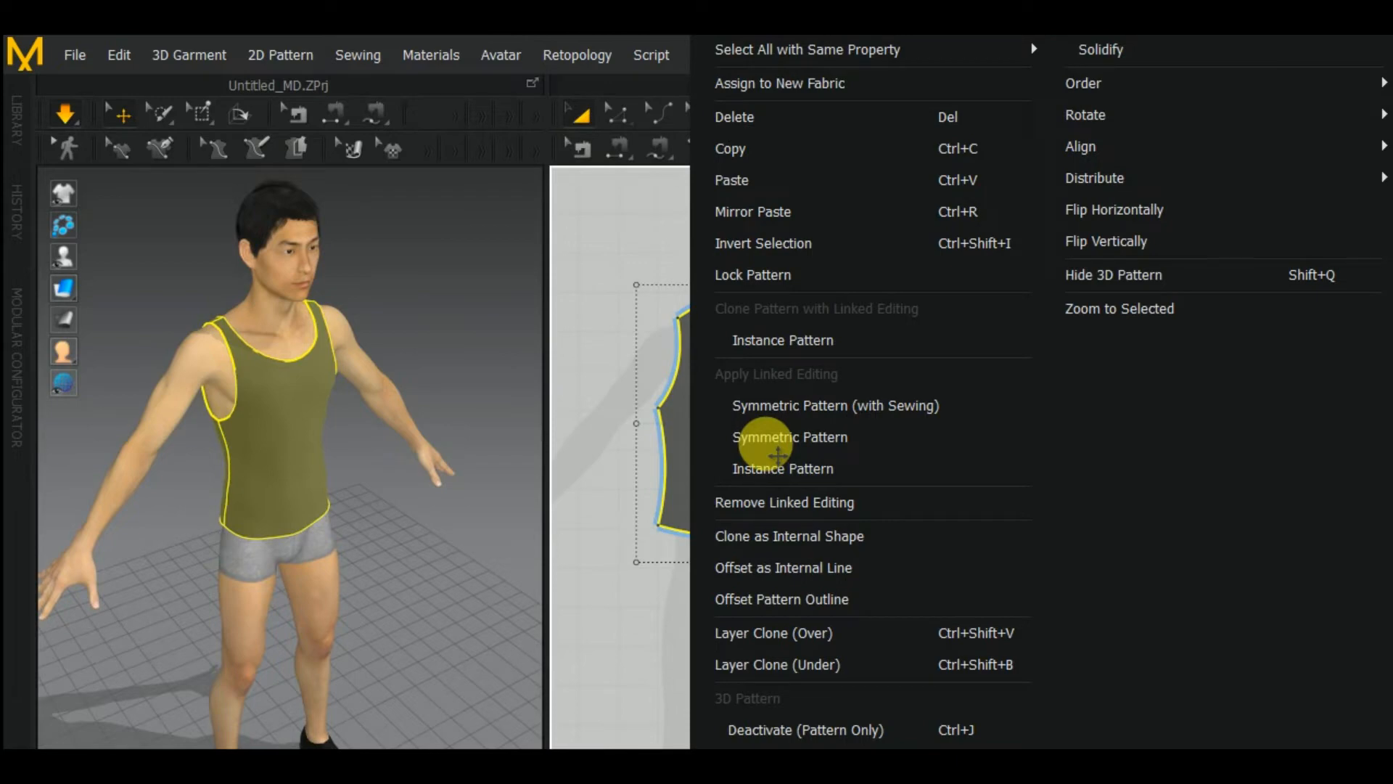
pyautogui.click(834, 503)
pyautogui.moveTo(824, 622); pyautogui.dragTo(808, 658, button='middle')
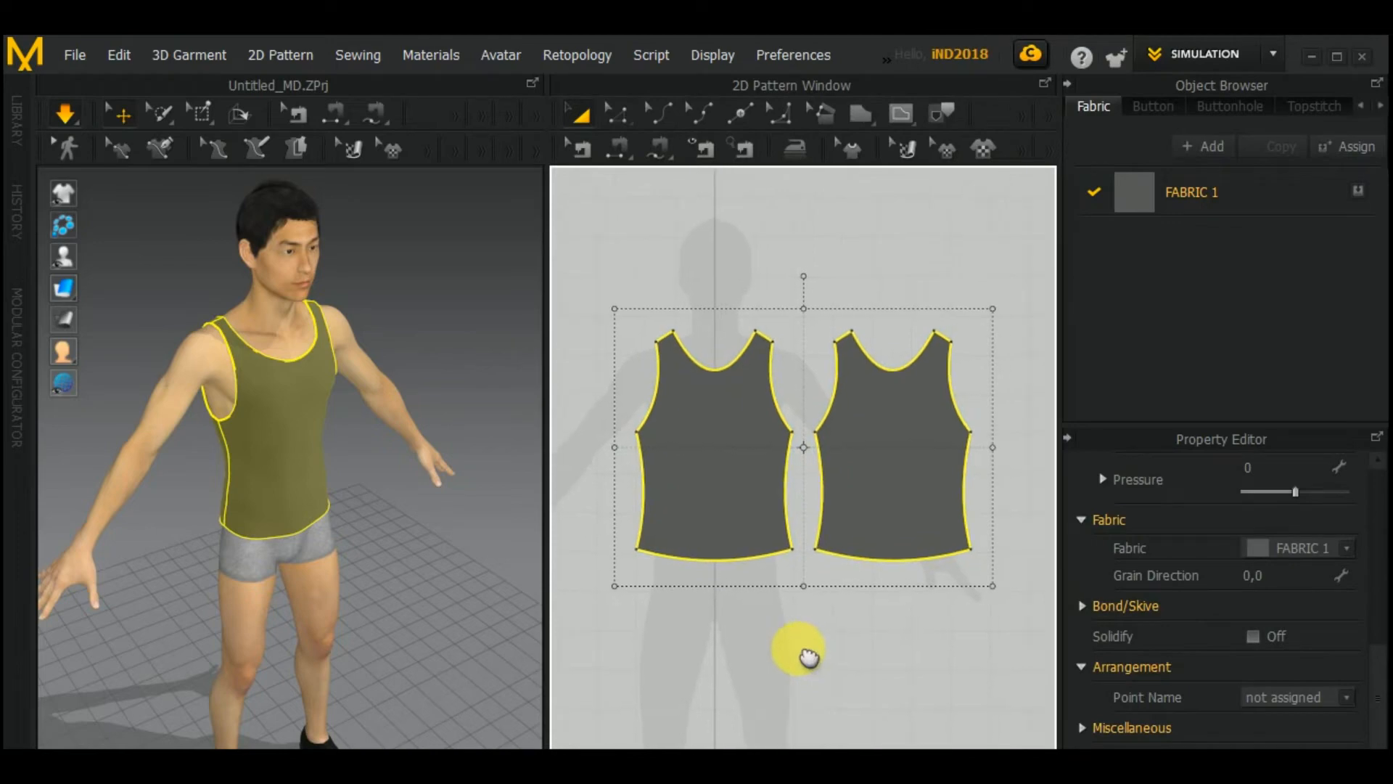
pyautogui.moveTo(745, 282); pyautogui.dragTo(733, 302, button='middle')
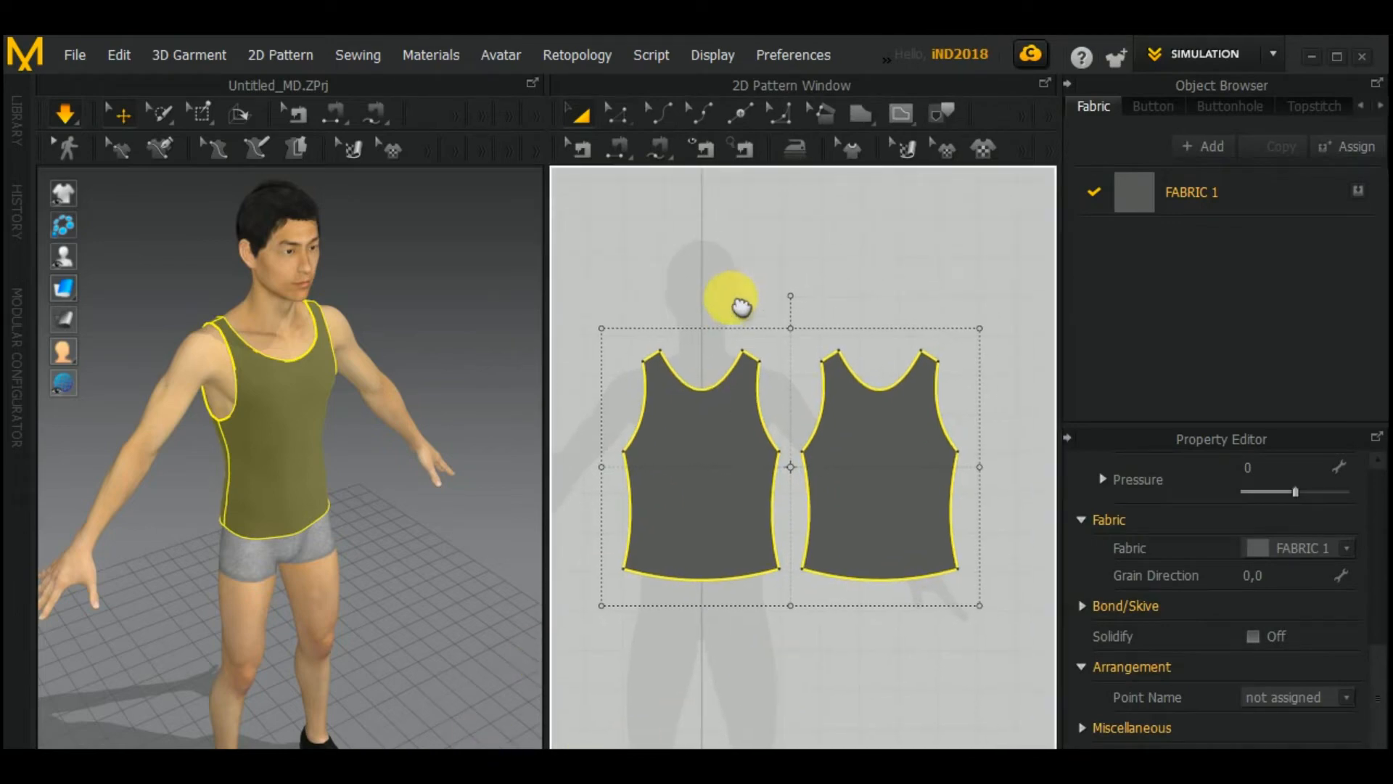
# Step: Raise the back piece's neckline into a shallower curve with the Edit Curvature tool
pyautogui.click(812, 384)
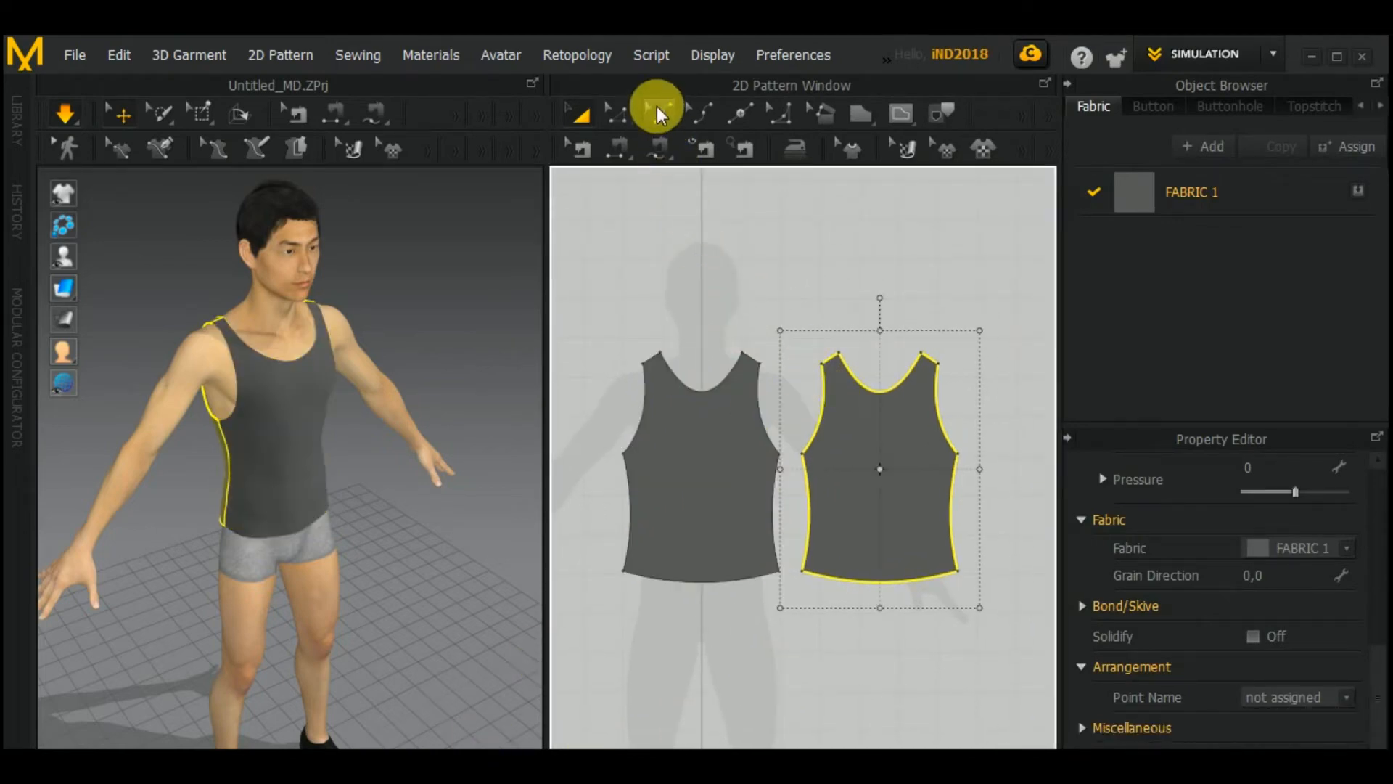
pyautogui.click(656, 106)
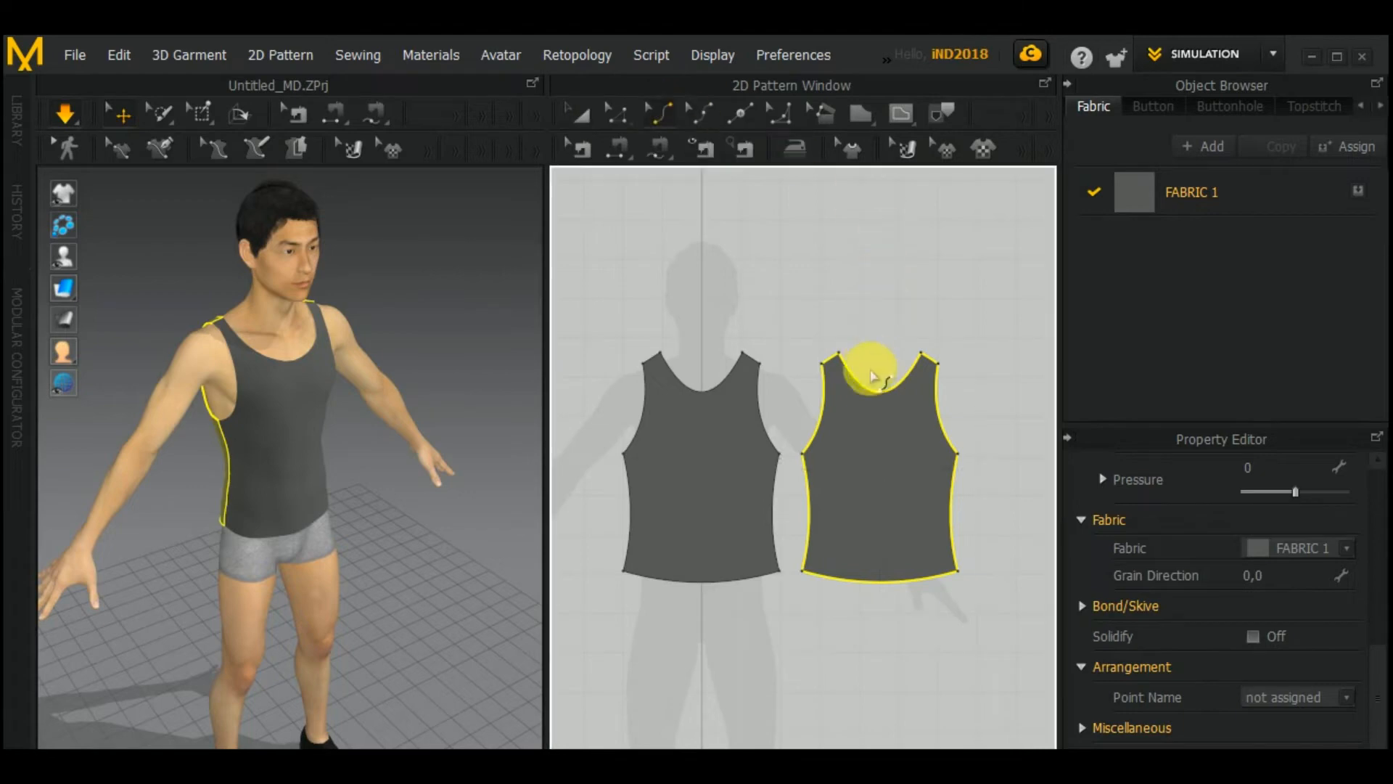
pyautogui.click(881, 396)
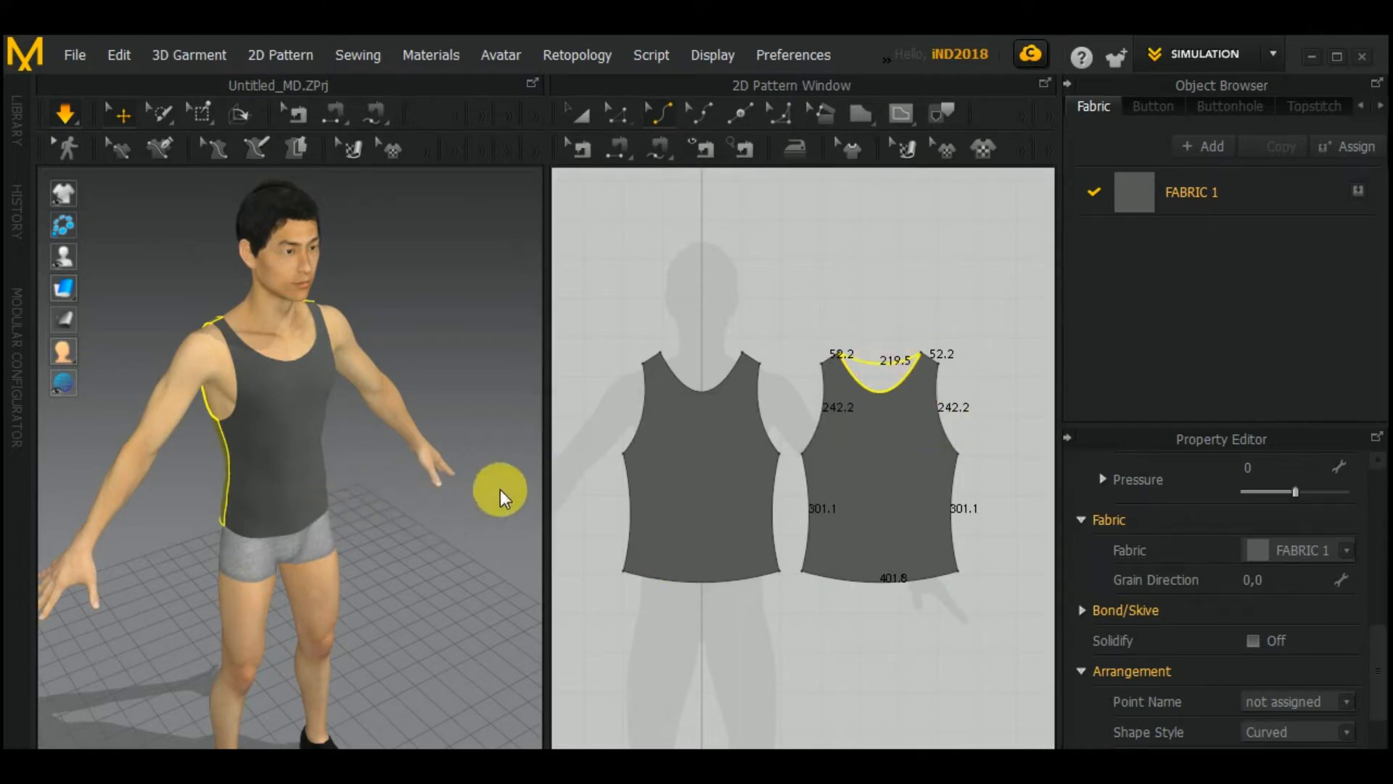
# Step: Simulate the garment again to settle the reshaped back neckline, checking the top from behind and in front
pyautogui.moveTo(171, 529); pyautogui.dragTo(456, 540, button='right')
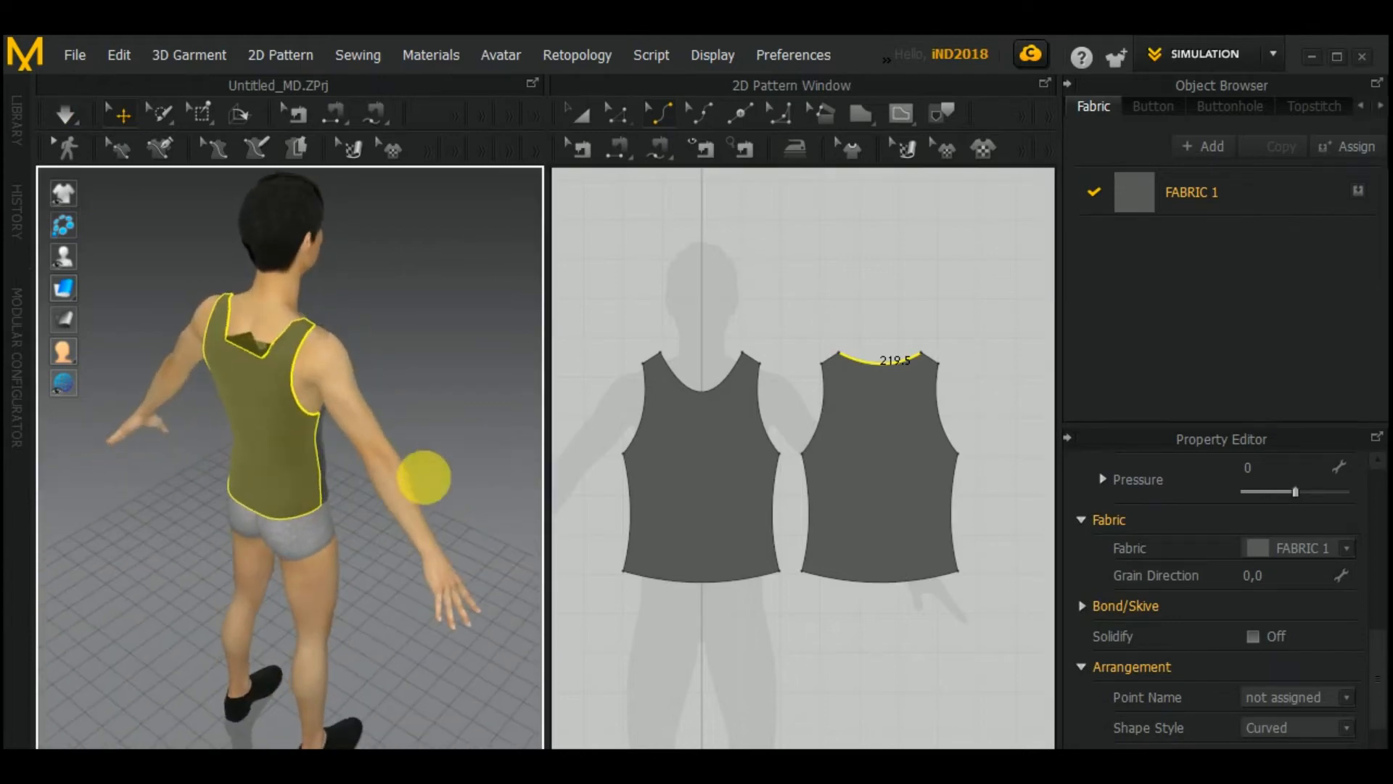
pyautogui.moveTo(424, 475); pyautogui.dragTo(423, 521, button='middle')
pyautogui.scroll(6, 239, 415)
pyautogui.scroll(-5, 242, 416)
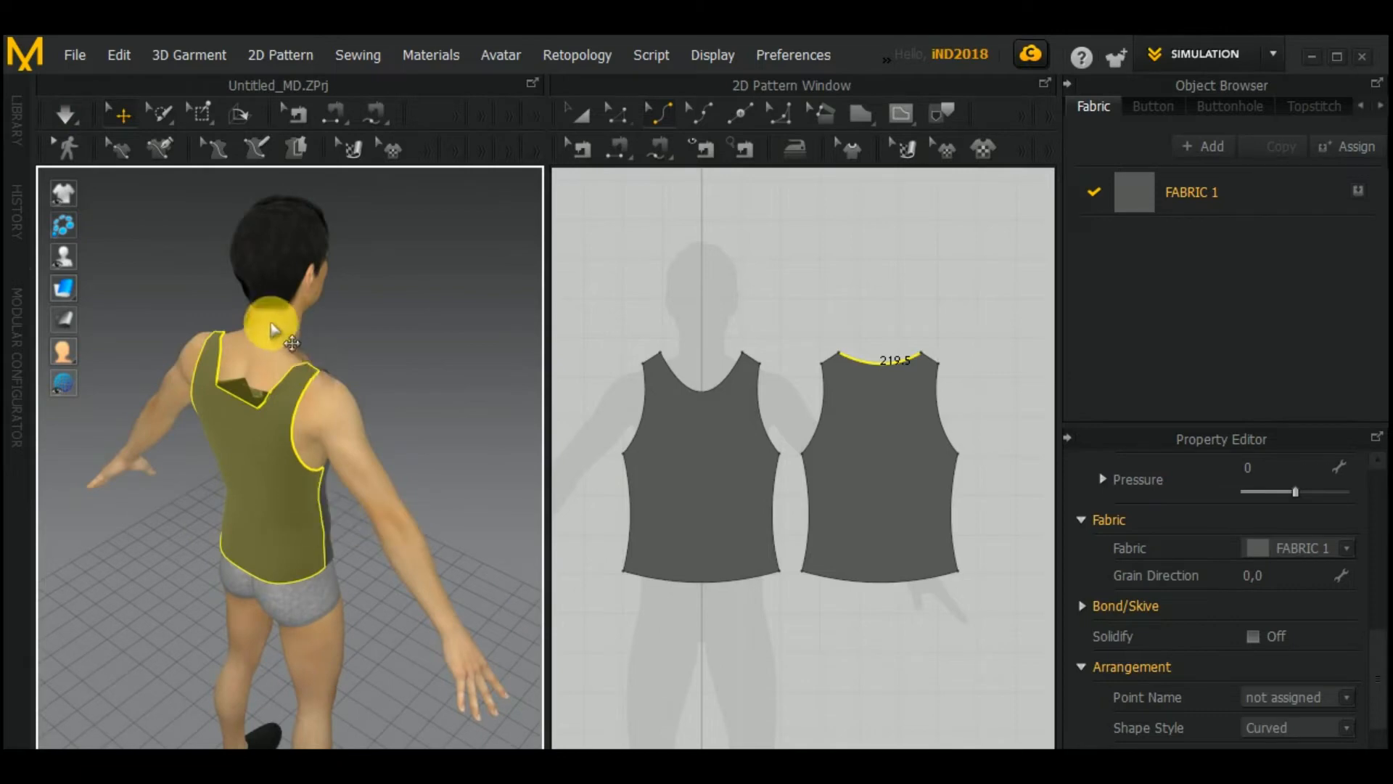
pyautogui.press('space')
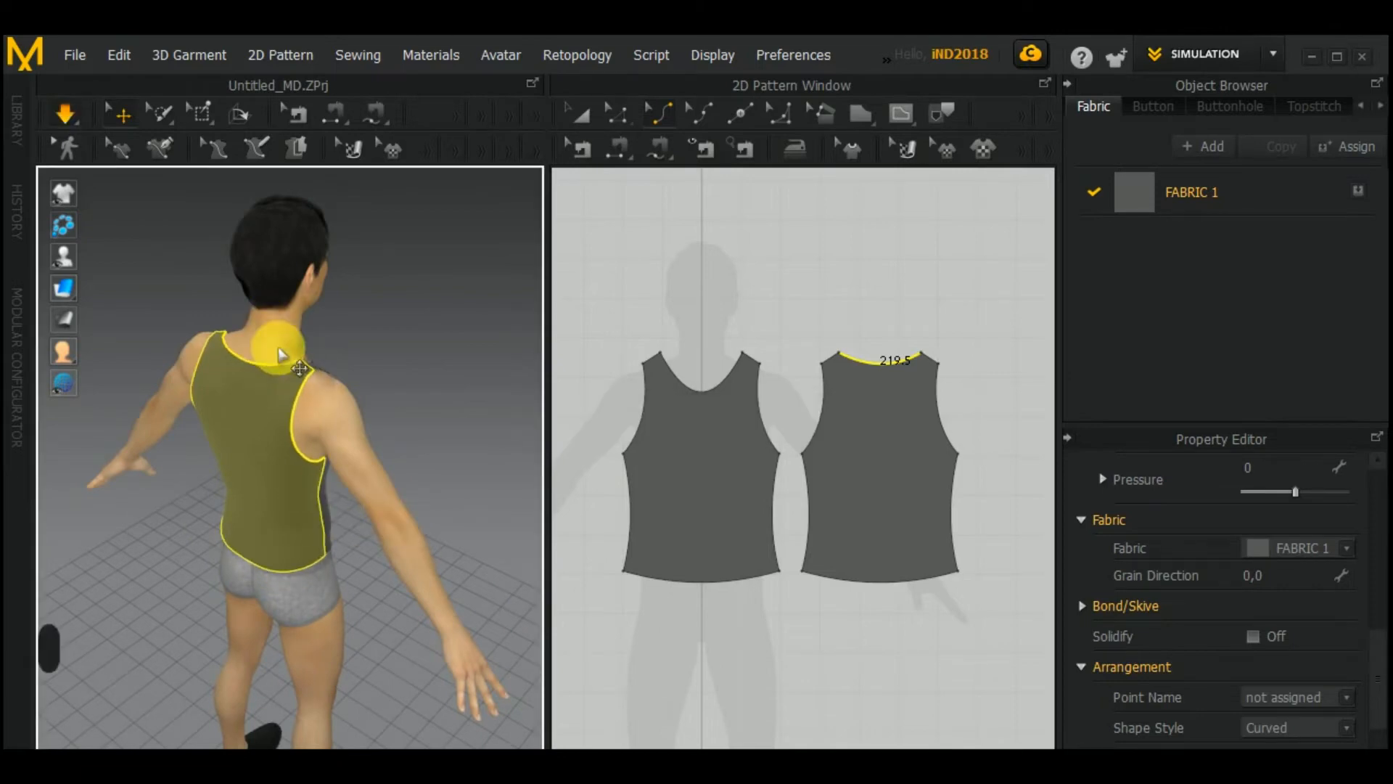
pyautogui.moveTo(413, 447); pyautogui.dragTo(529, 559, button='right')
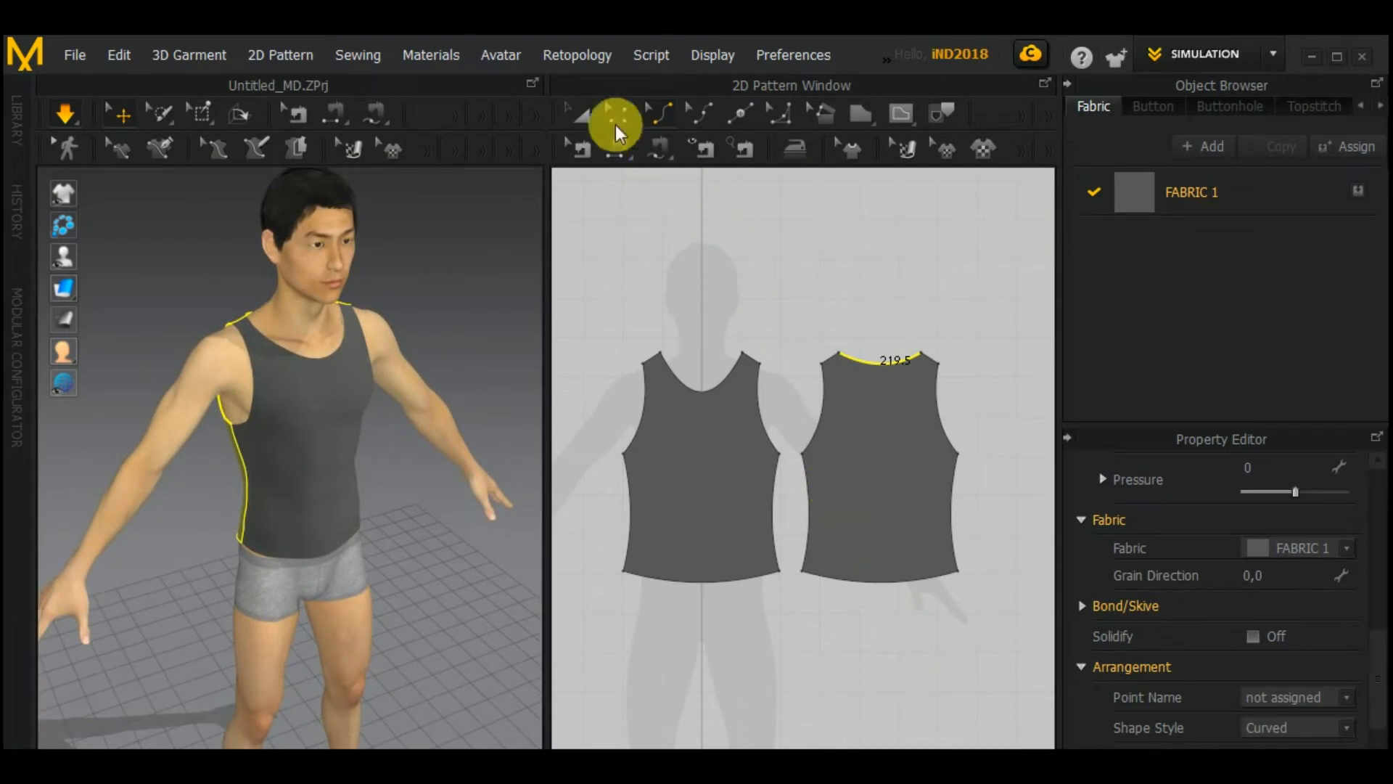
# Step: Select the front and back torso pieces together and set their particle distance to 10
pyautogui.click(583, 115)
pyautogui.moveTo(602, 230); pyautogui.dragTo(991, 693)
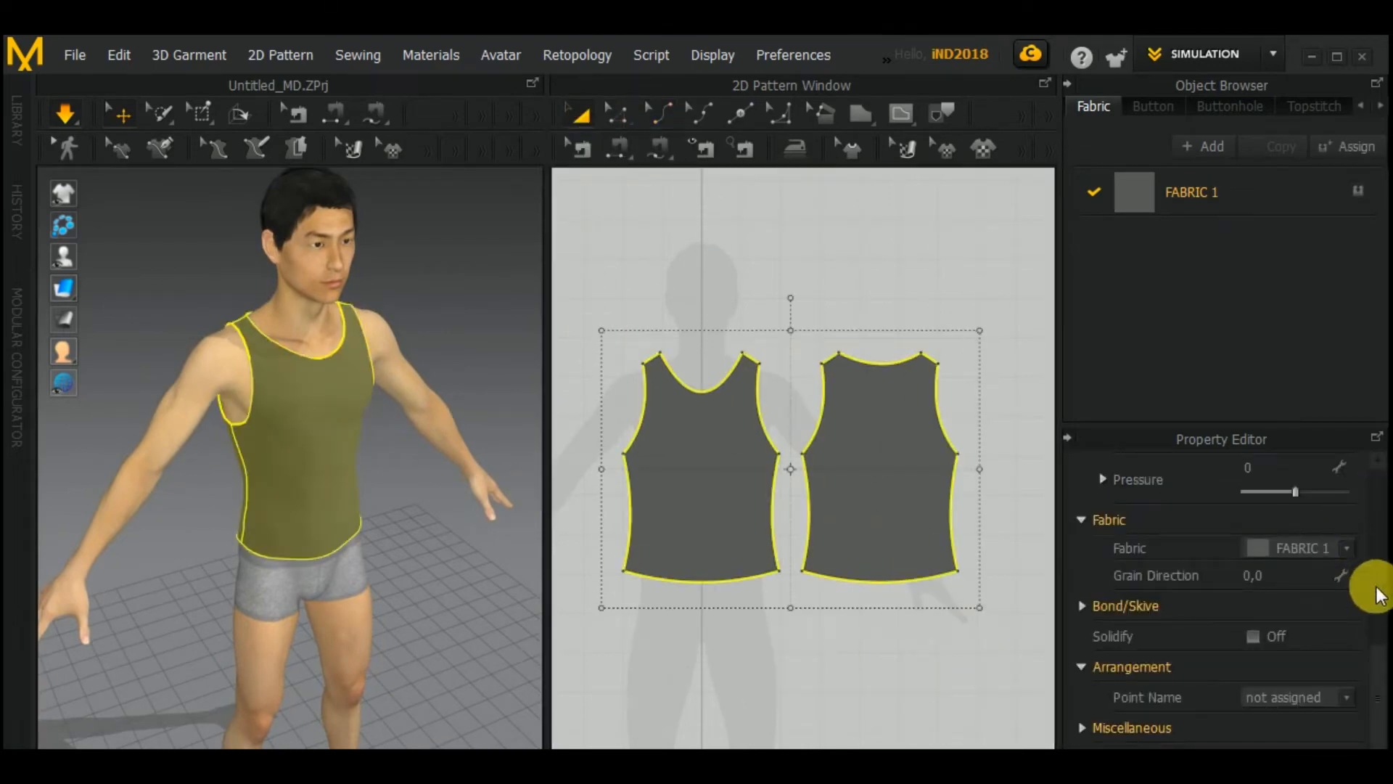
pyautogui.scroll(10, 1378, 600)
pyautogui.moveTo(1386, 479); pyautogui.dragTo(1385, 556)
pyautogui.click(1296, 599)
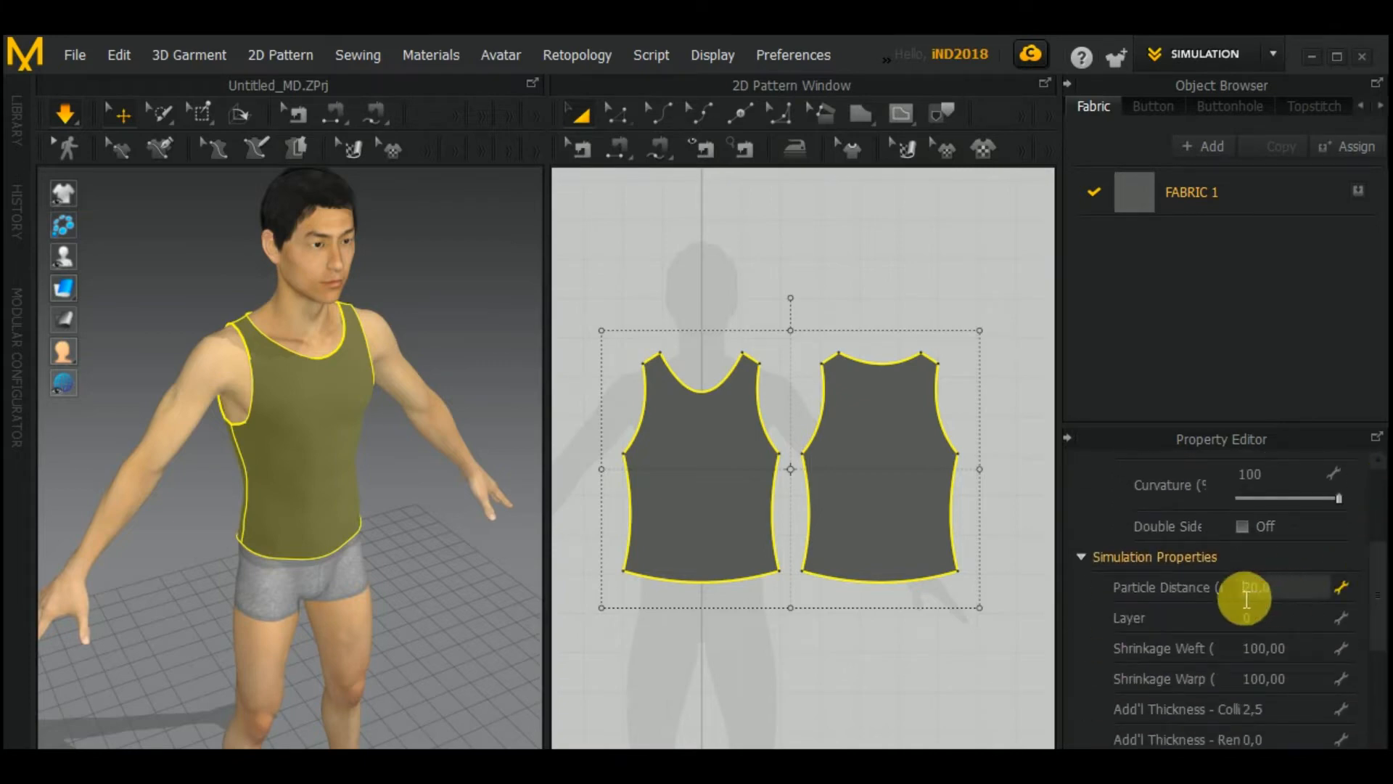
pyautogui.write('10')
pyautogui.press('Return')
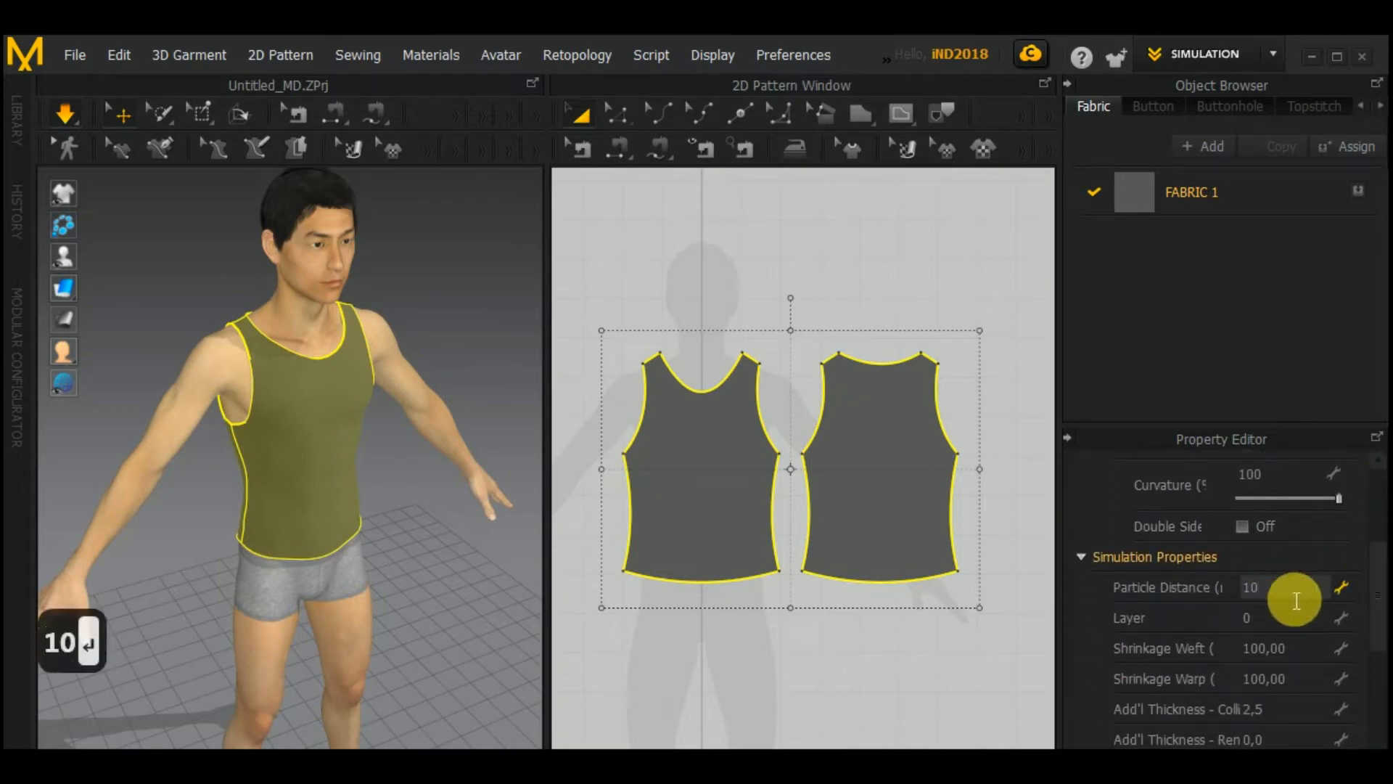
# Step: Set the shrinkage weft of both torso pieces to 120 and run the simulation
pyautogui.moveTo(175, 606); pyautogui.dragTo(327, 534, button='right')
pyautogui.scroll(3, 327, 535)
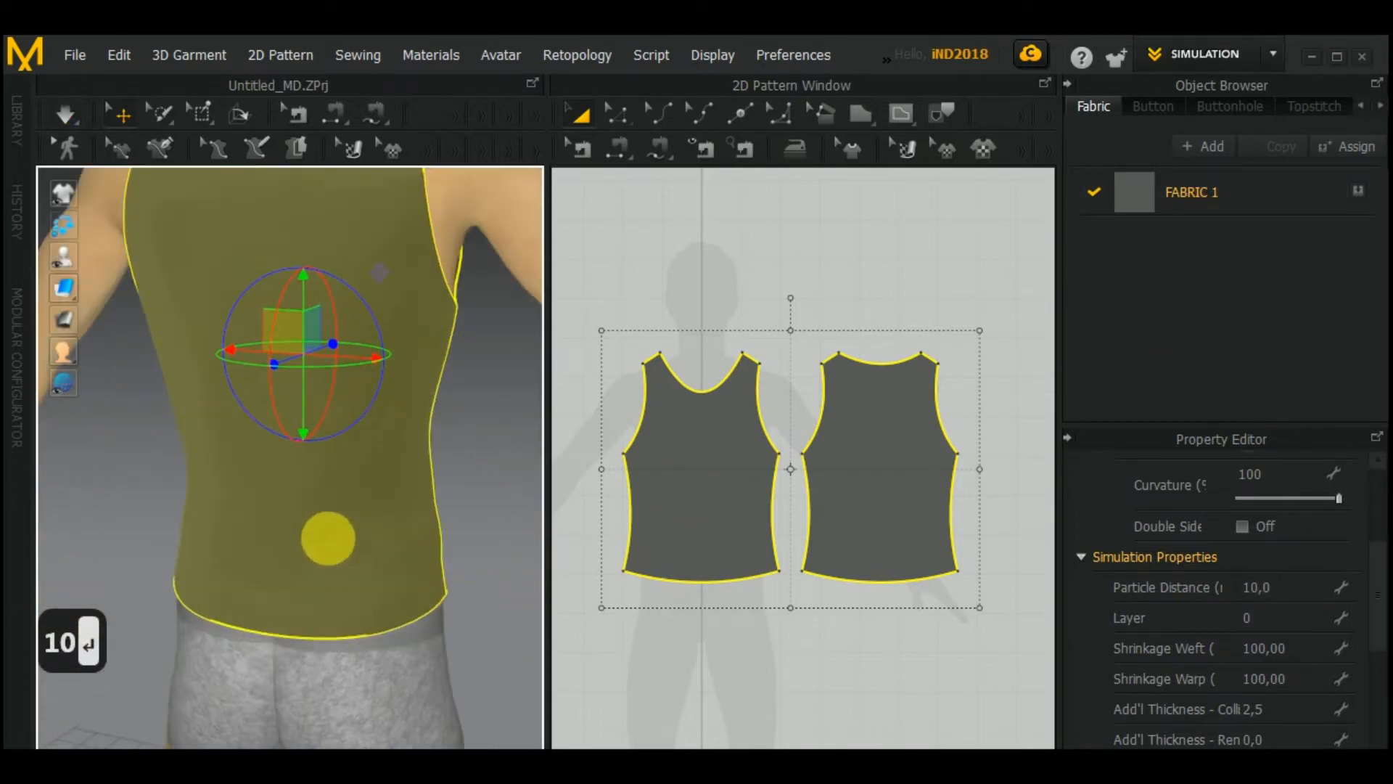
pyautogui.click(489, 555)
pyautogui.moveTo(488, 559)
pyautogui.mouseDown(button='right')
pyautogui.moveTo(435, 578)
pyautogui.moveTo(478, 544)
pyautogui.mouseUp(button='right')
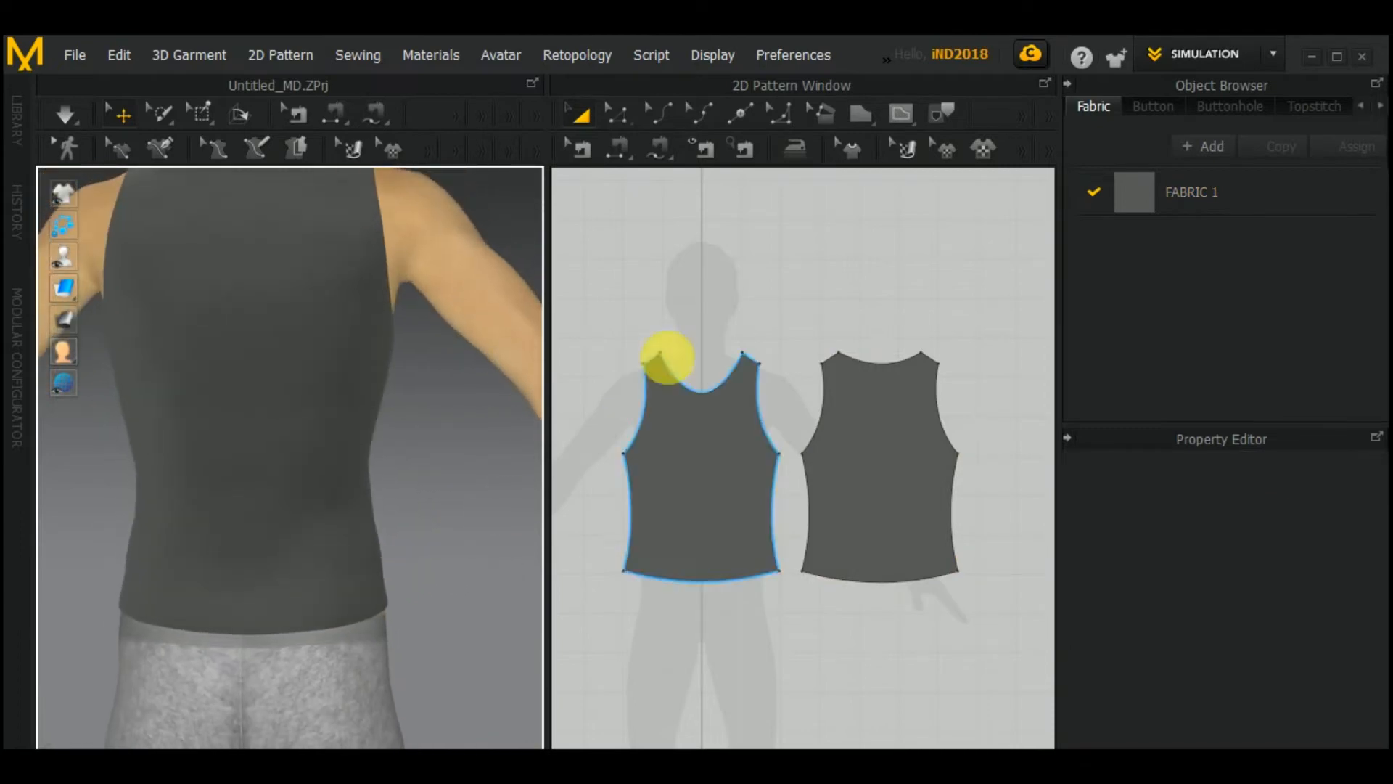
pyautogui.moveTo(622, 299); pyautogui.dragTo(976, 624)
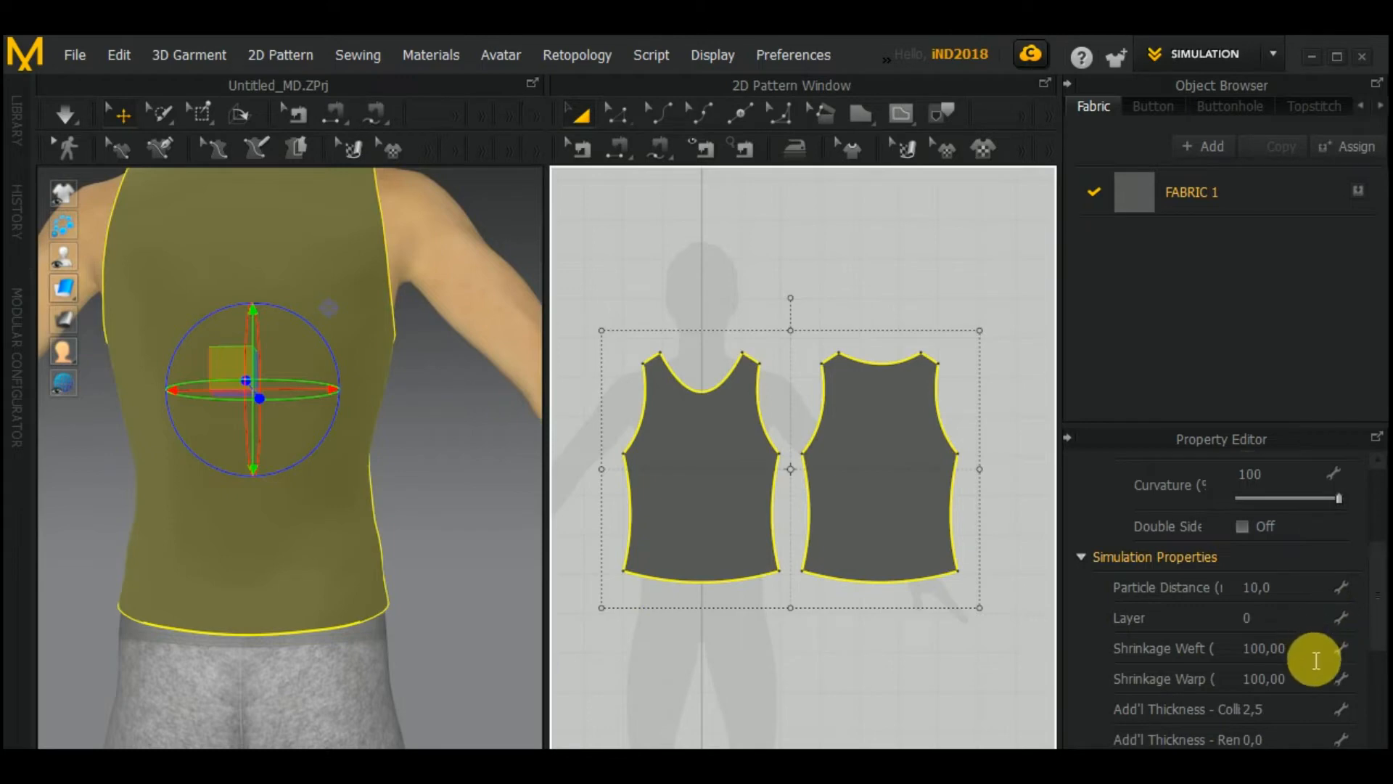
pyautogui.click(1286, 657)
pyautogui.write('120')
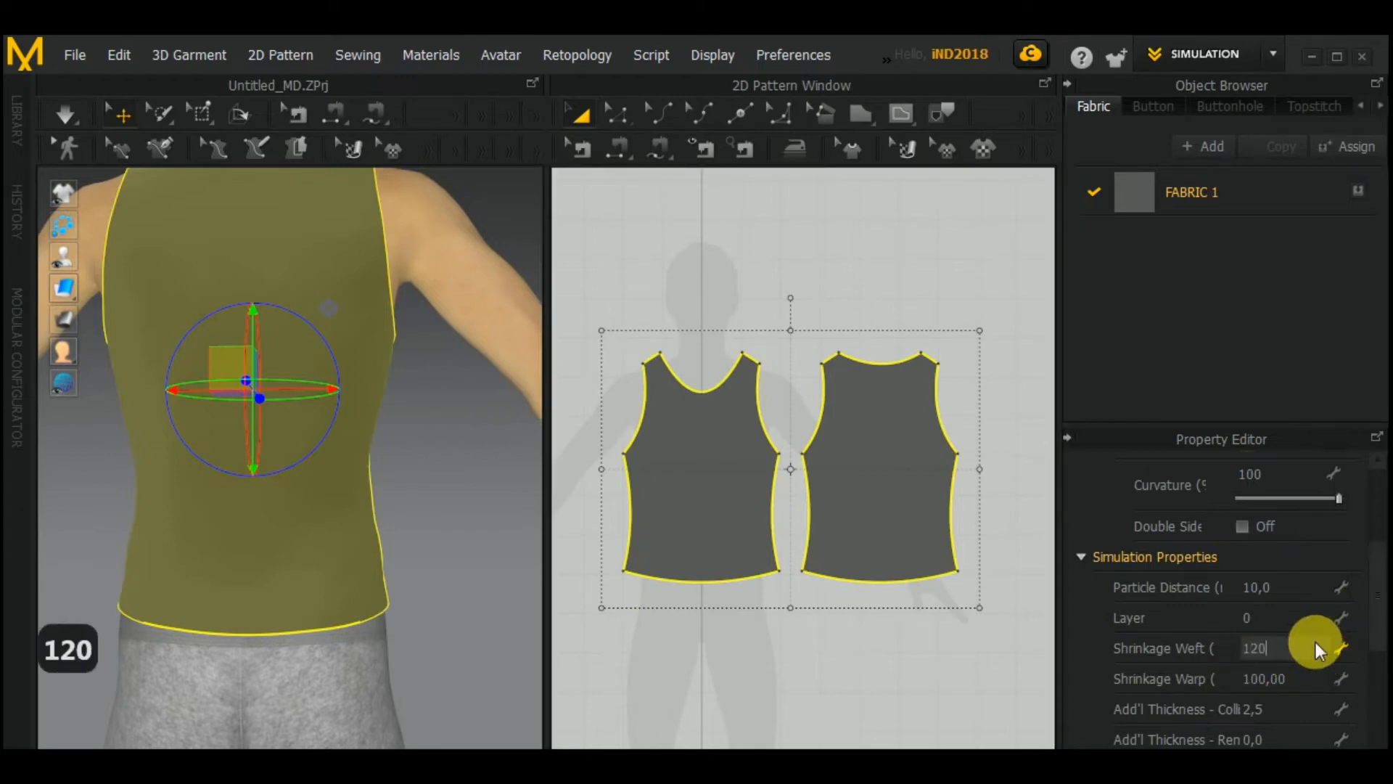
pyautogui.press('Return')
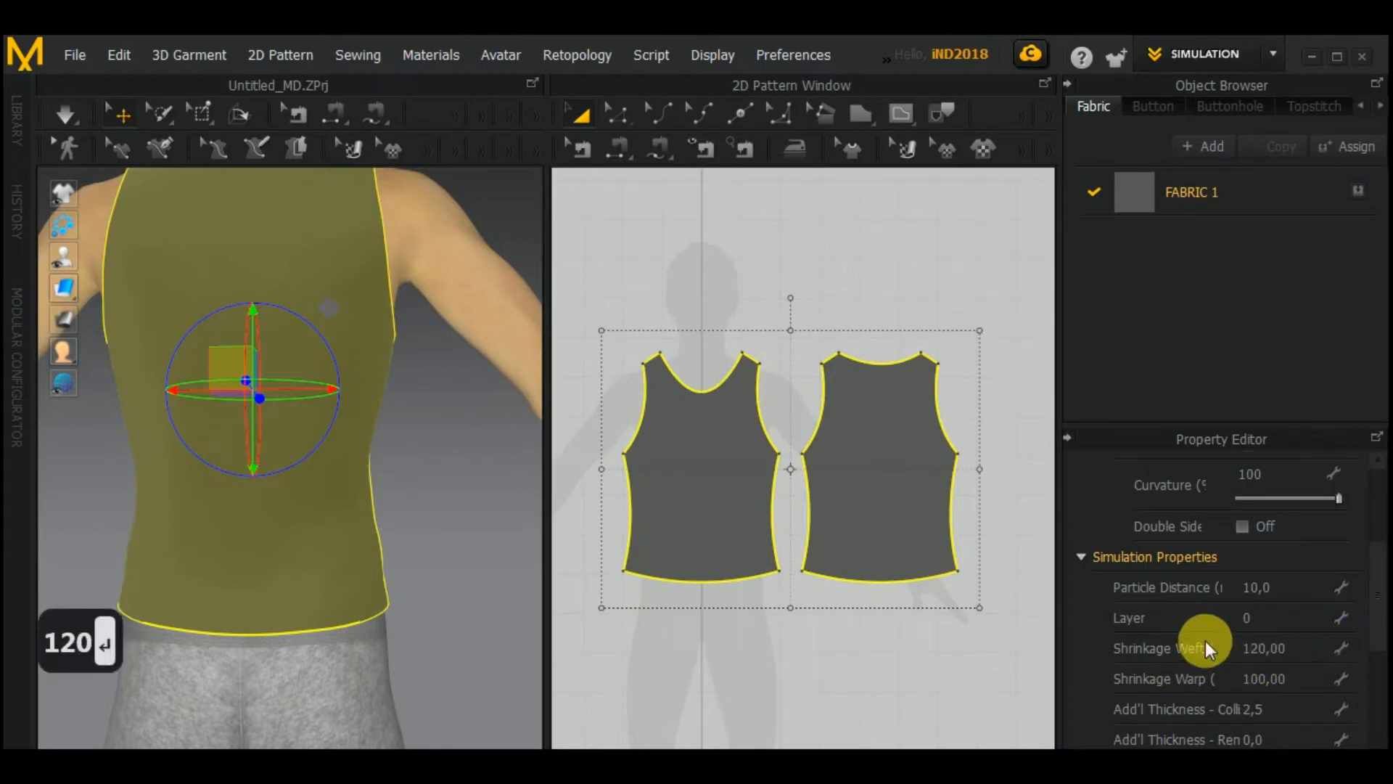
pyautogui.press('space')
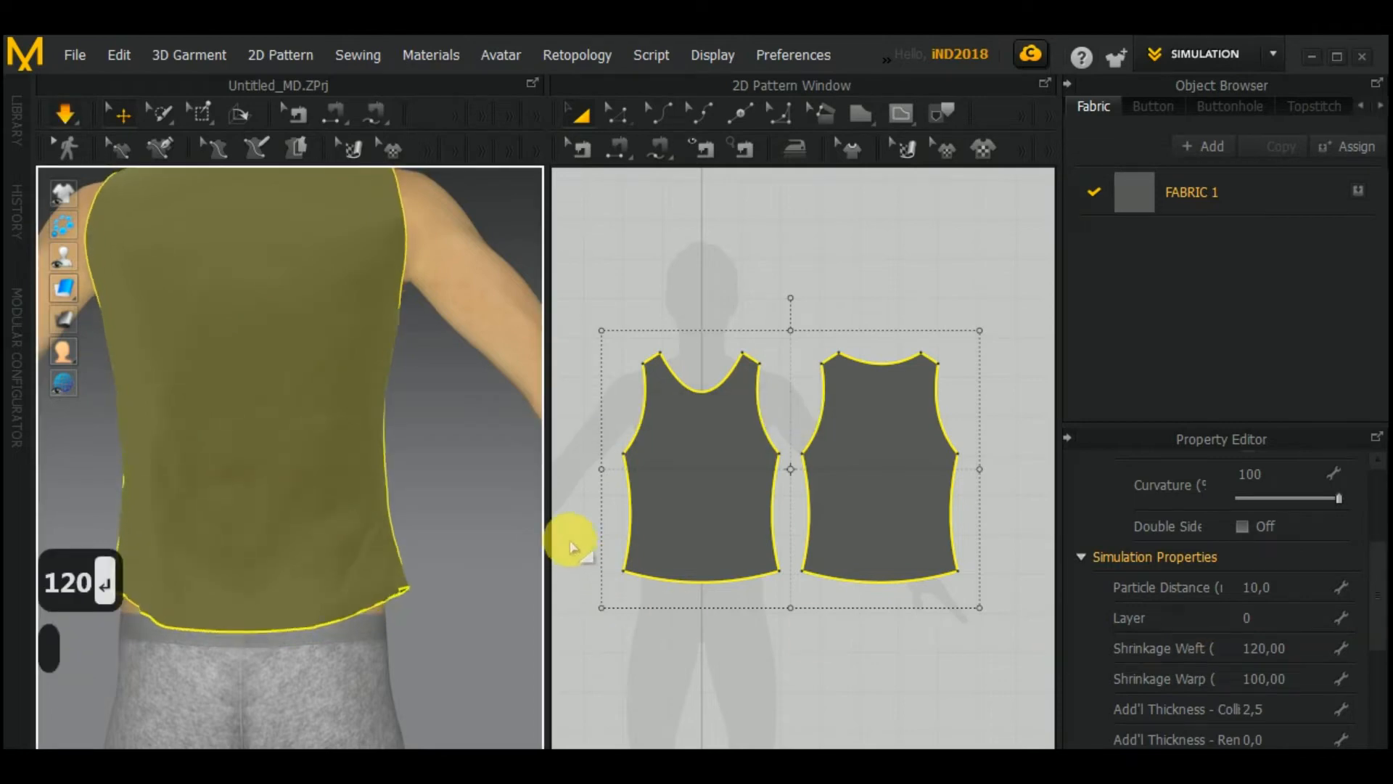
# Step: Pull the corners of the top's back hem down and into place on the avatar while the simulation runs
pyautogui.moveTo(384, 551); pyautogui.dragTo(345, 640)
pyautogui.moveTo(114, 581); pyautogui.dragTo(120, 640)
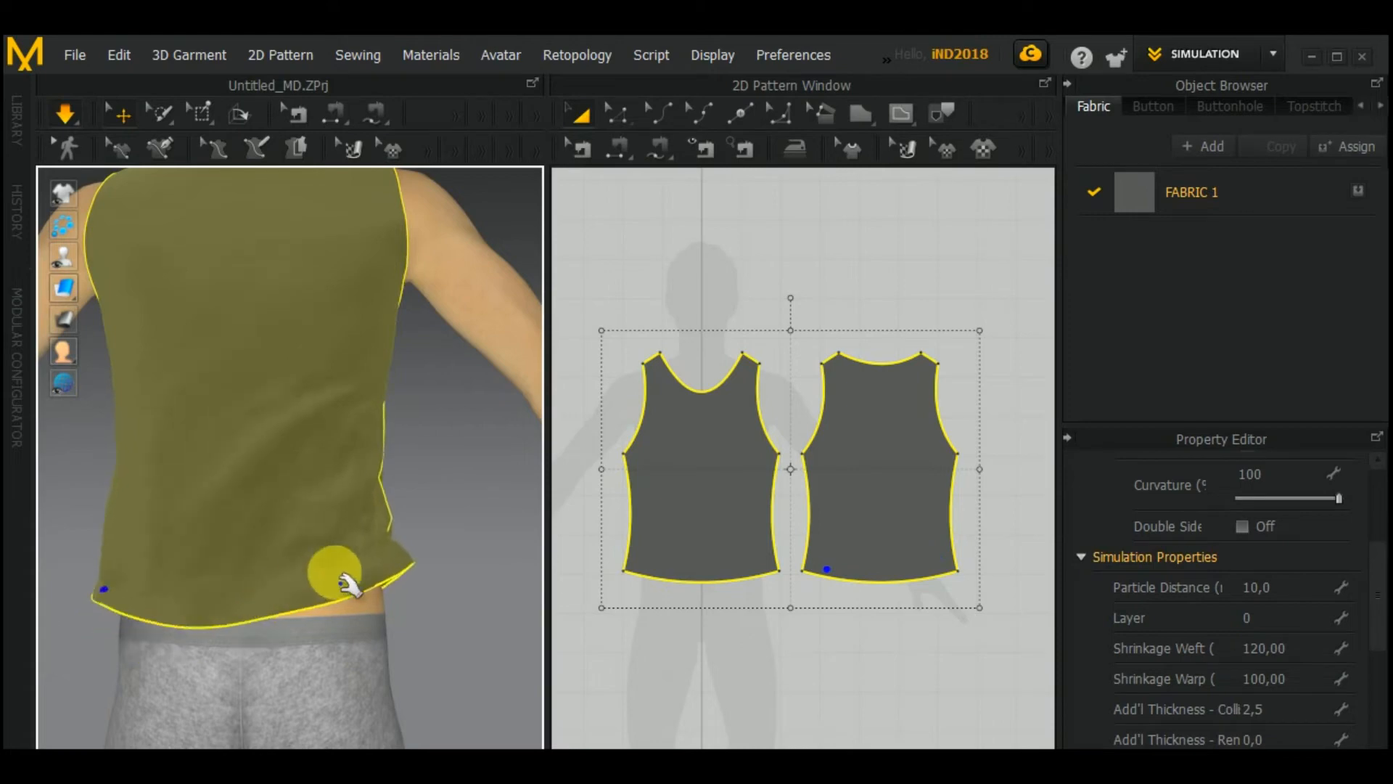
pyautogui.moveTo(374, 578); pyautogui.dragTo(407, 551)
pyautogui.moveTo(407, 551); pyautogui.dragTo(323, 523, button='right')
# Step: Reduce the shrinkage weft of both pieces to 110 and check the simulated fit from the side and back
pyautogui.click(1299, 649)
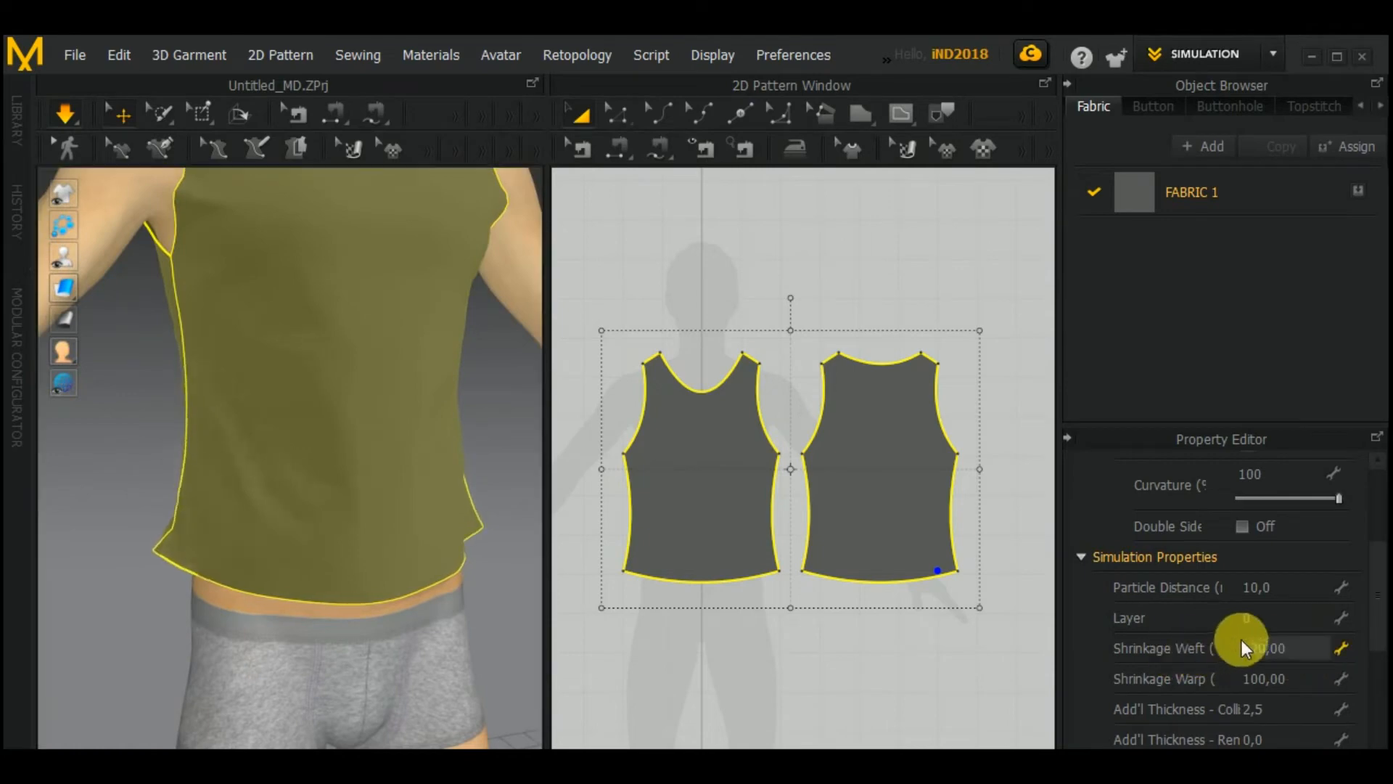
pyautogui.moveTo(1255, 653); pyautogui.dragTo(1314, 652)
pyautogui.write('110')
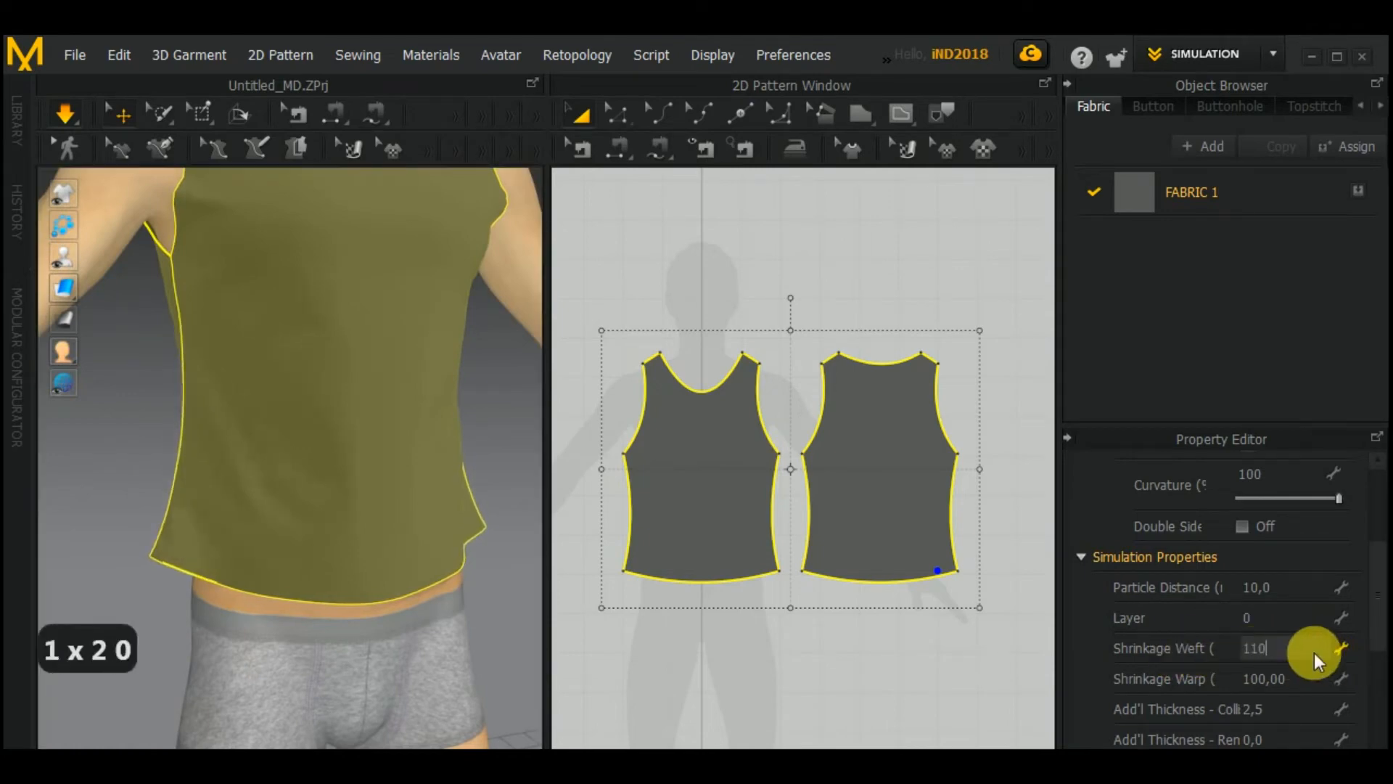
pyautogui.press('Return')
pyautogui.moveTo(302, 529); pyautogui.dragTo(673, 514, button='right')
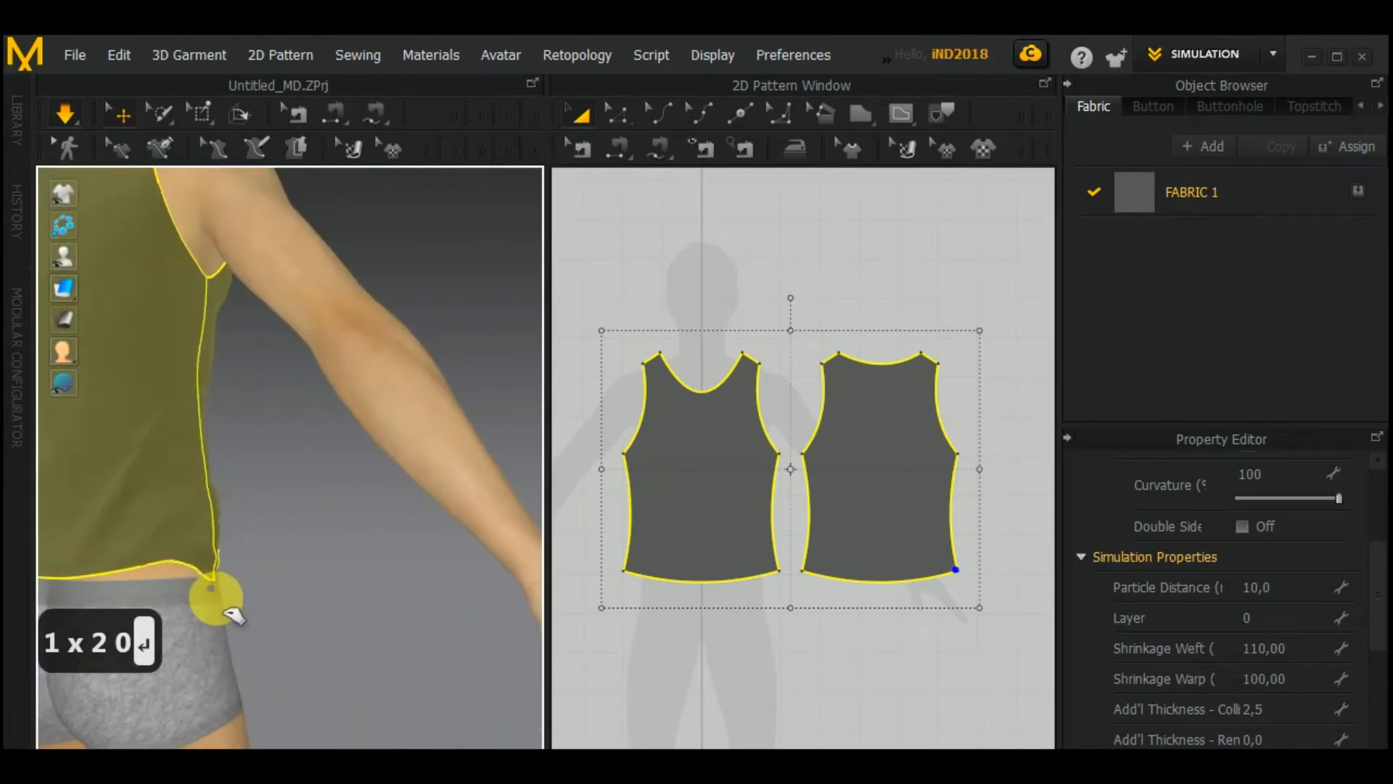
pyautogui.moveTo(240, 603); pyautogui.dragTo(430, 582, button='right')
pyautogui.moveTo(425, 583); pyautogui.dragTo(418, 581, button='right')
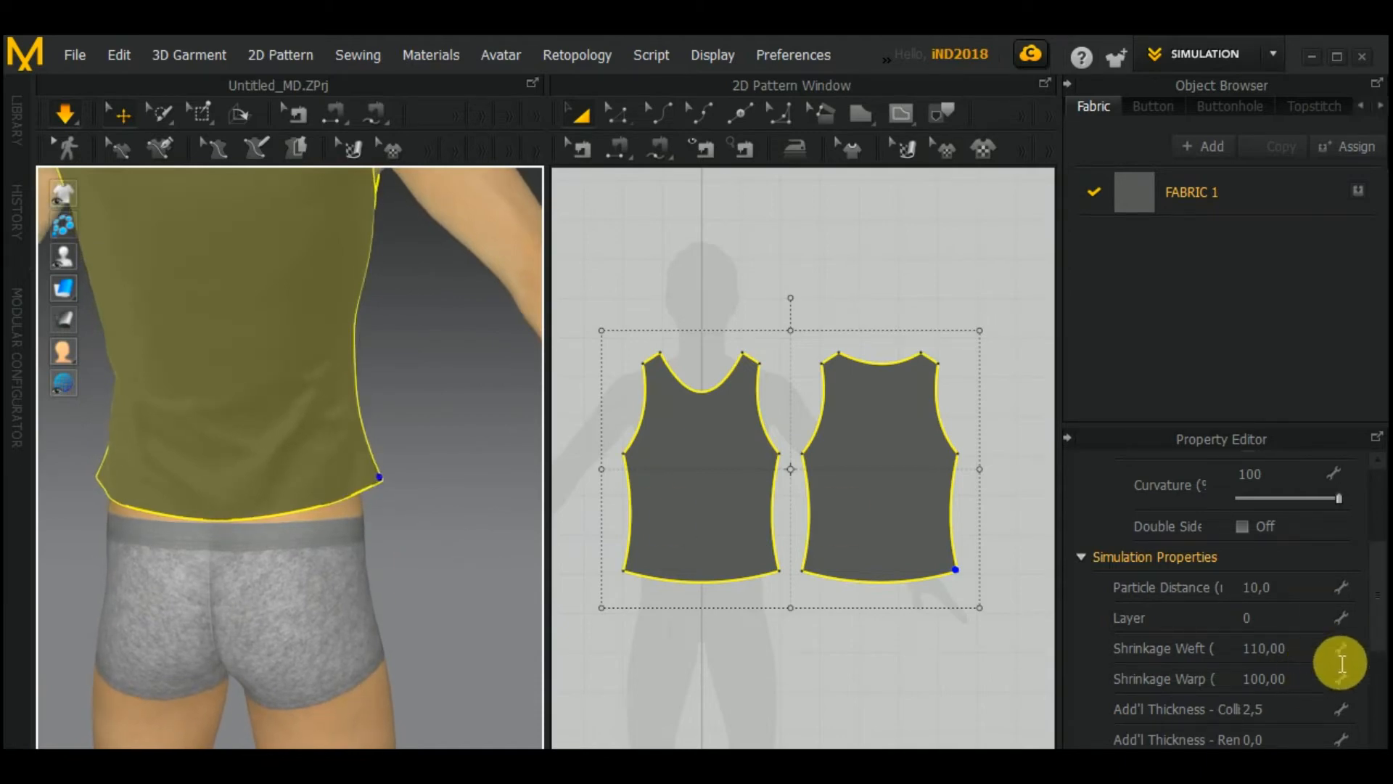
# Step: Test pressure values of -70, 36, -5 and -36 on both pieces during simulation, tugging at the back hem between tries
pyautogui.moveTo(1385, 628); pyautogui.dragTo(1379, 674)
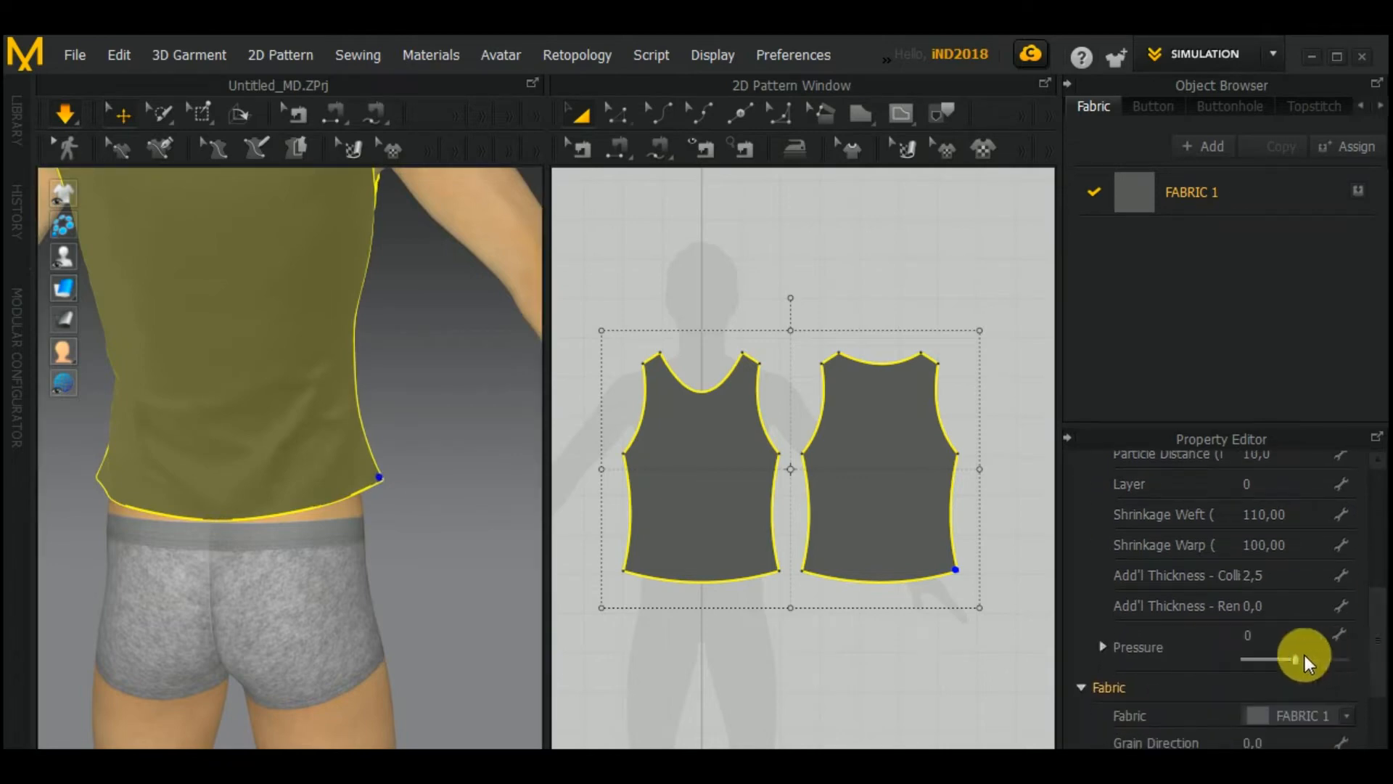
pyautogui.click(1296, 659)
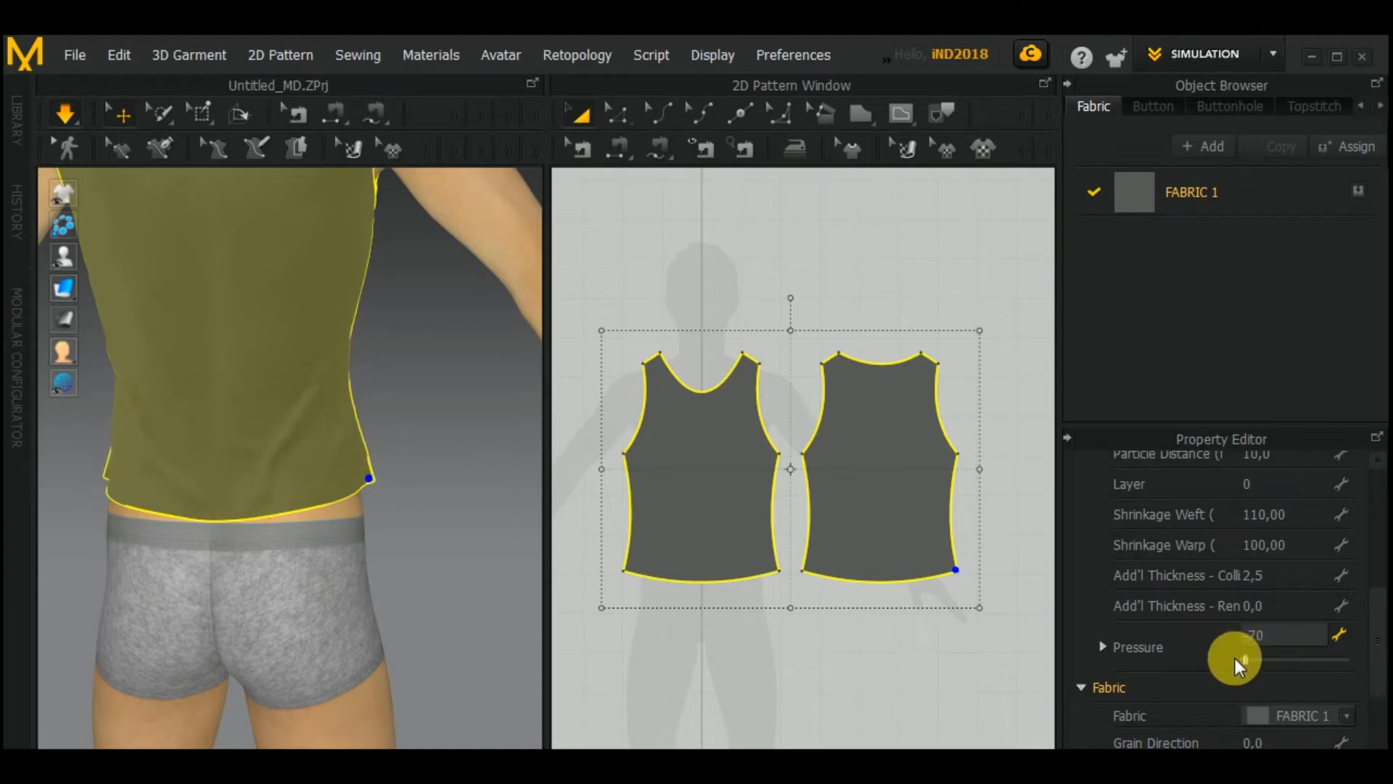
pyautogui.moveTo(1234, 658); pyautogui.dragTo(1291, 660)
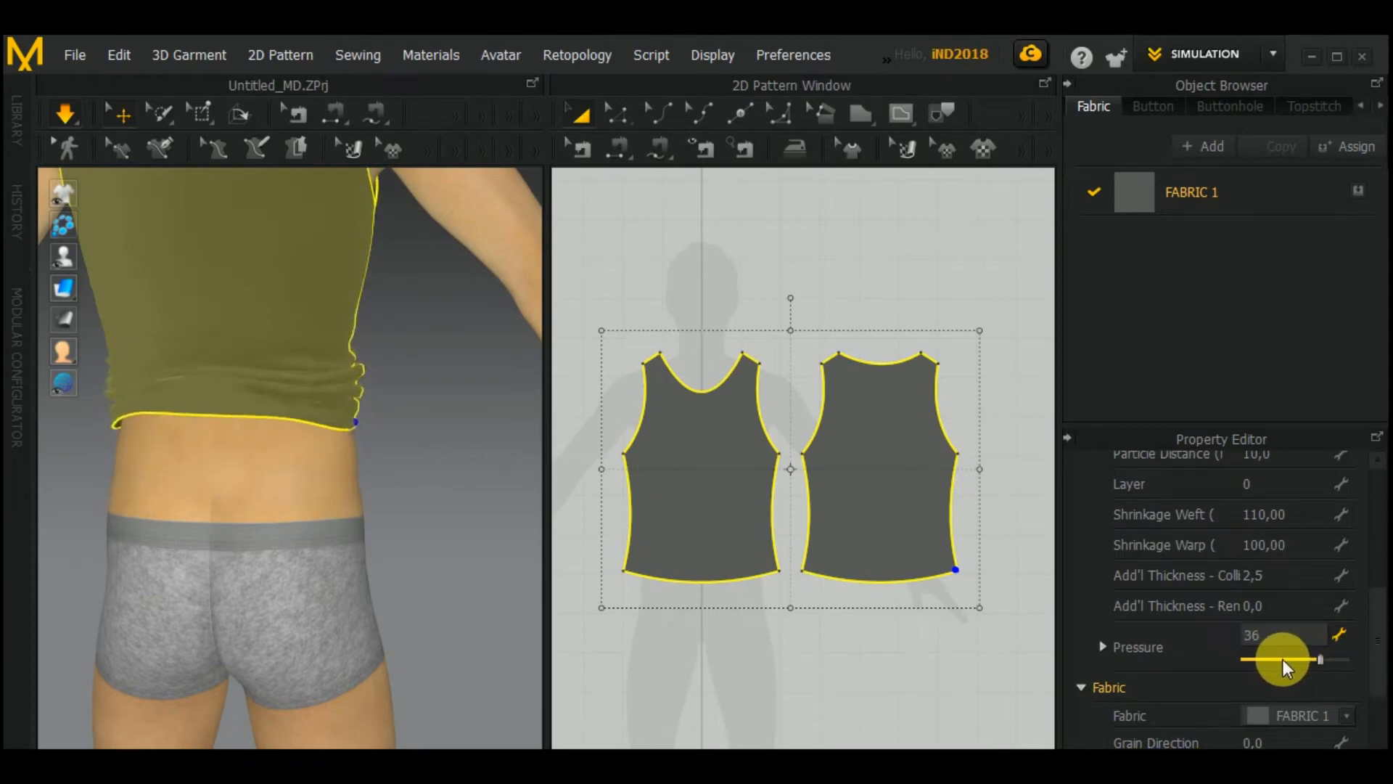
pyautogui.moveTo(1307, 661); pyautogui.dragTo(1288, 661)
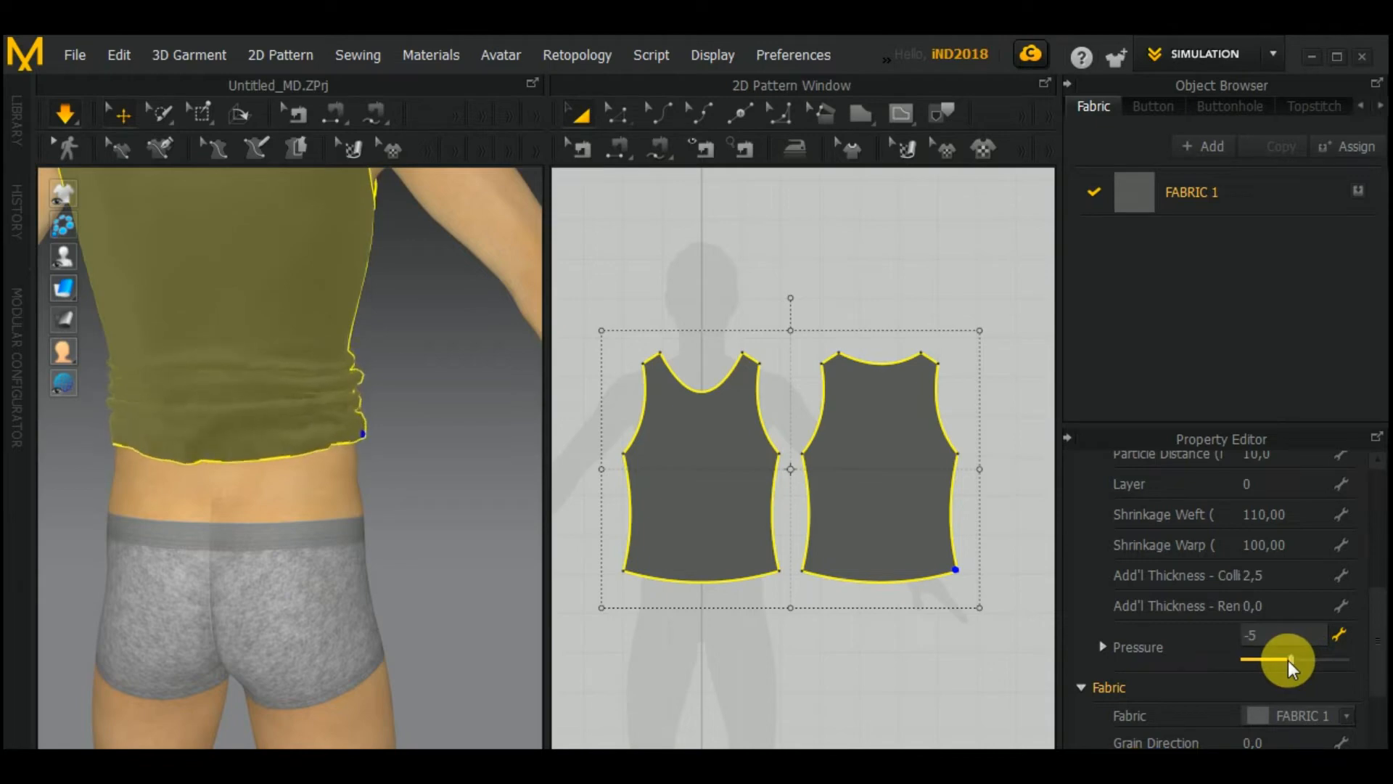
pyautogui.moveTo(358, 449); pyautogui.dragTo(167, 465)
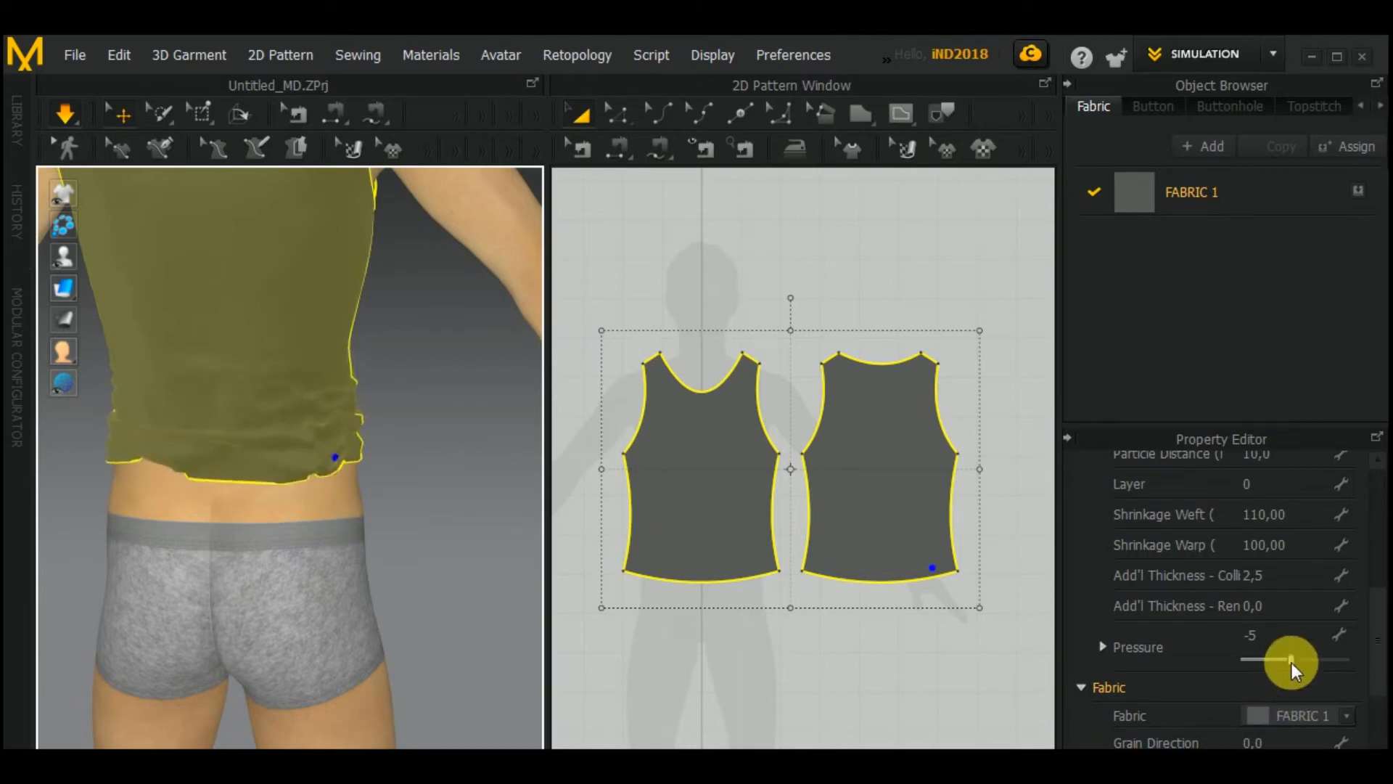
pyautogui.moveTo(1292, 663)
pyautogui.mouseDown()
pyautogui.moveTo(1325, 665)
pyautogui.moveTo(1282, 665)
pyautogui.mouseUp()
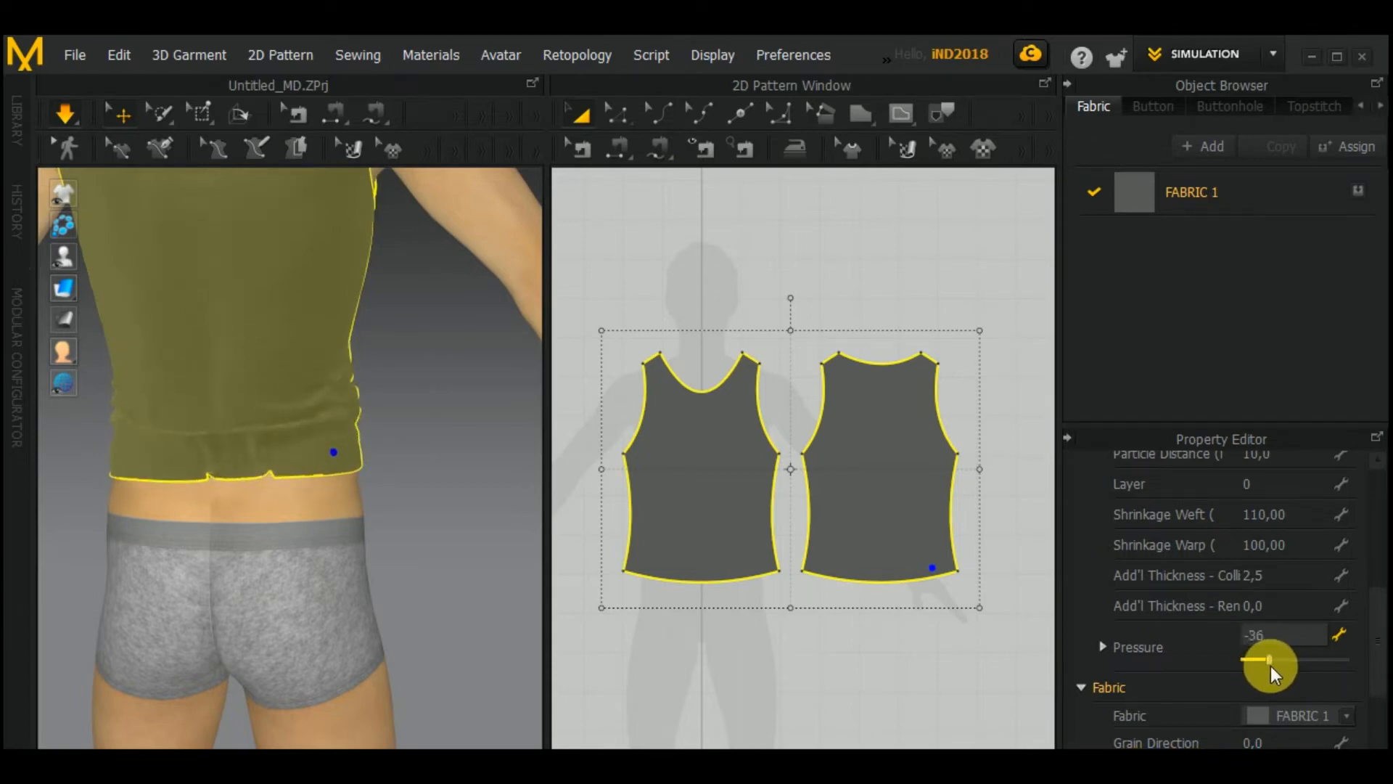
pyautogui.press('space')
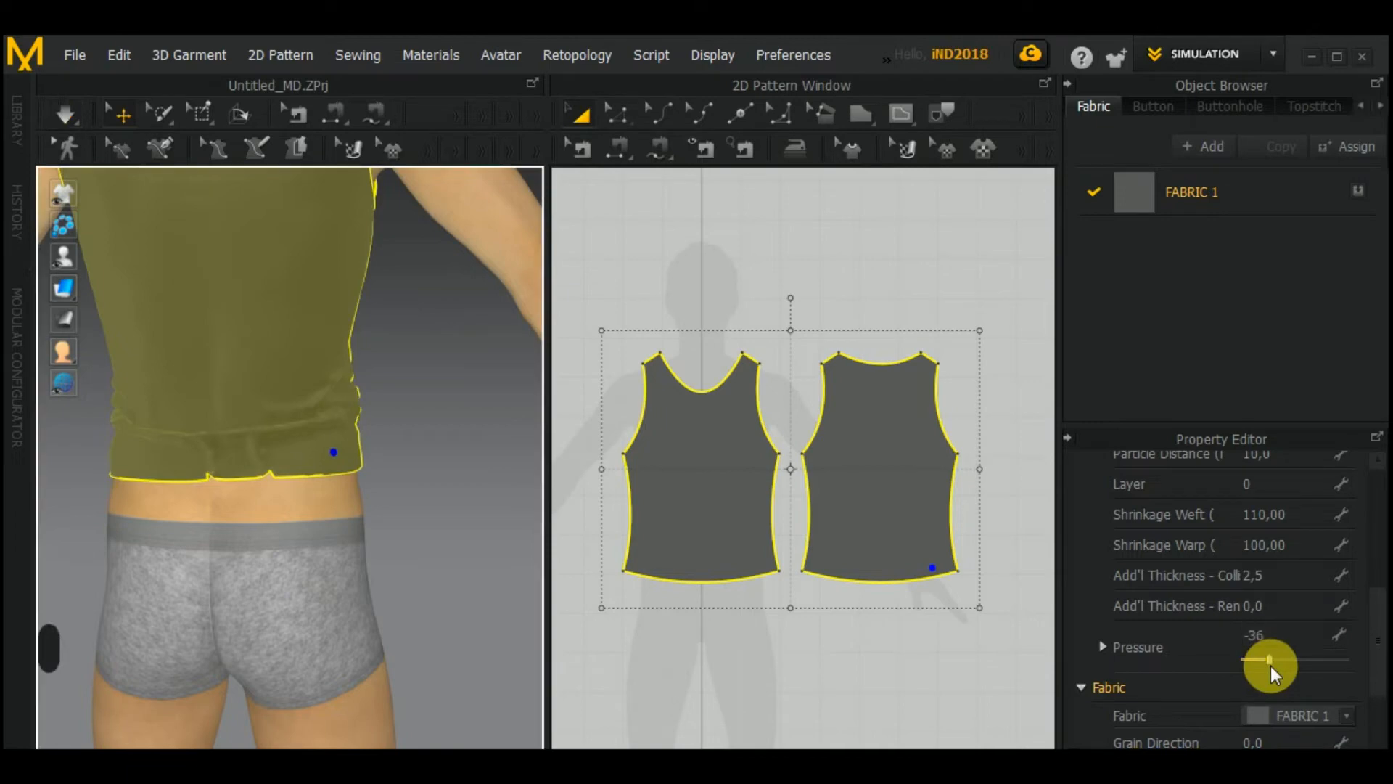
# Step: Set the pressure of both pieces to 7, undo the last two cloth distortions and simulate the top again
pyautogui.moveTo(1274, 663); pyautogui.dragTo(1295, 661)
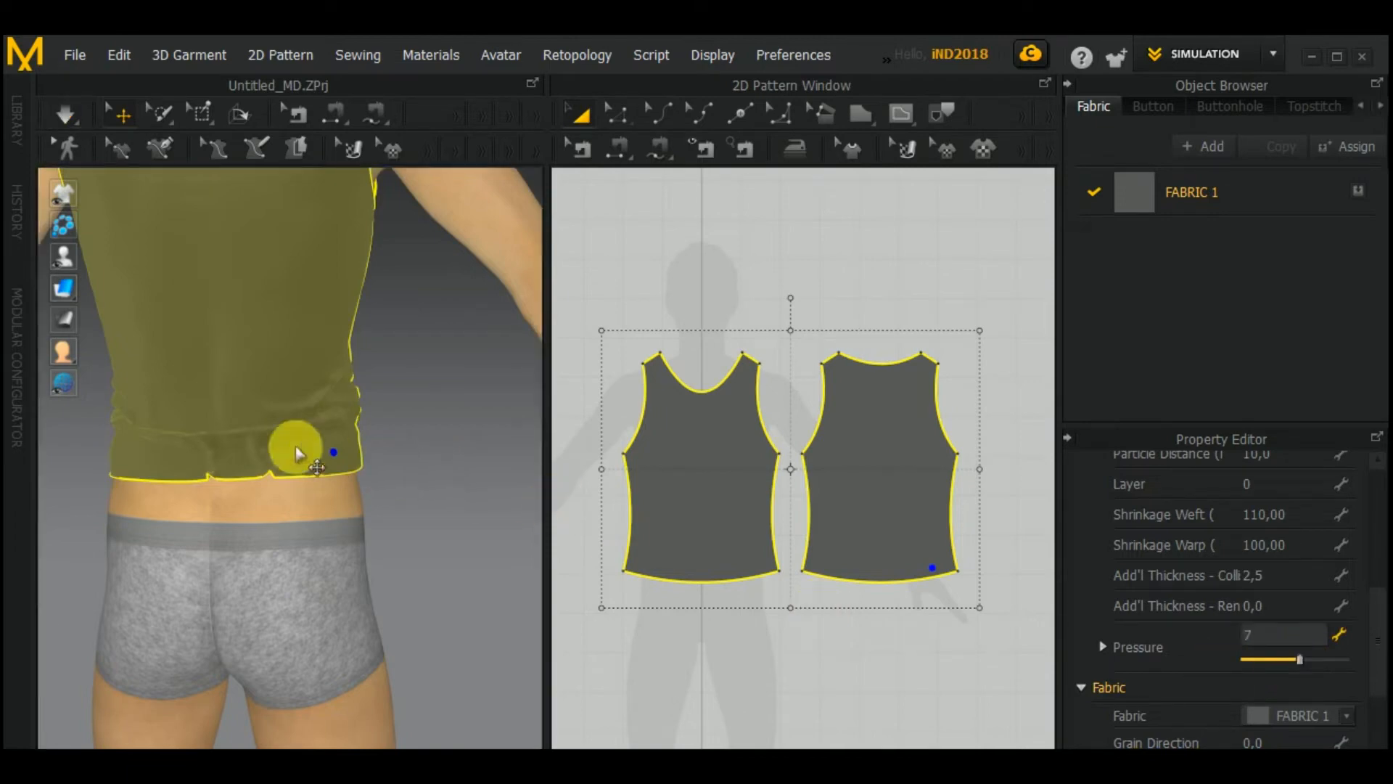
pyautogui.press('space')
pyautogui.hotkey('ctrl', 'z')
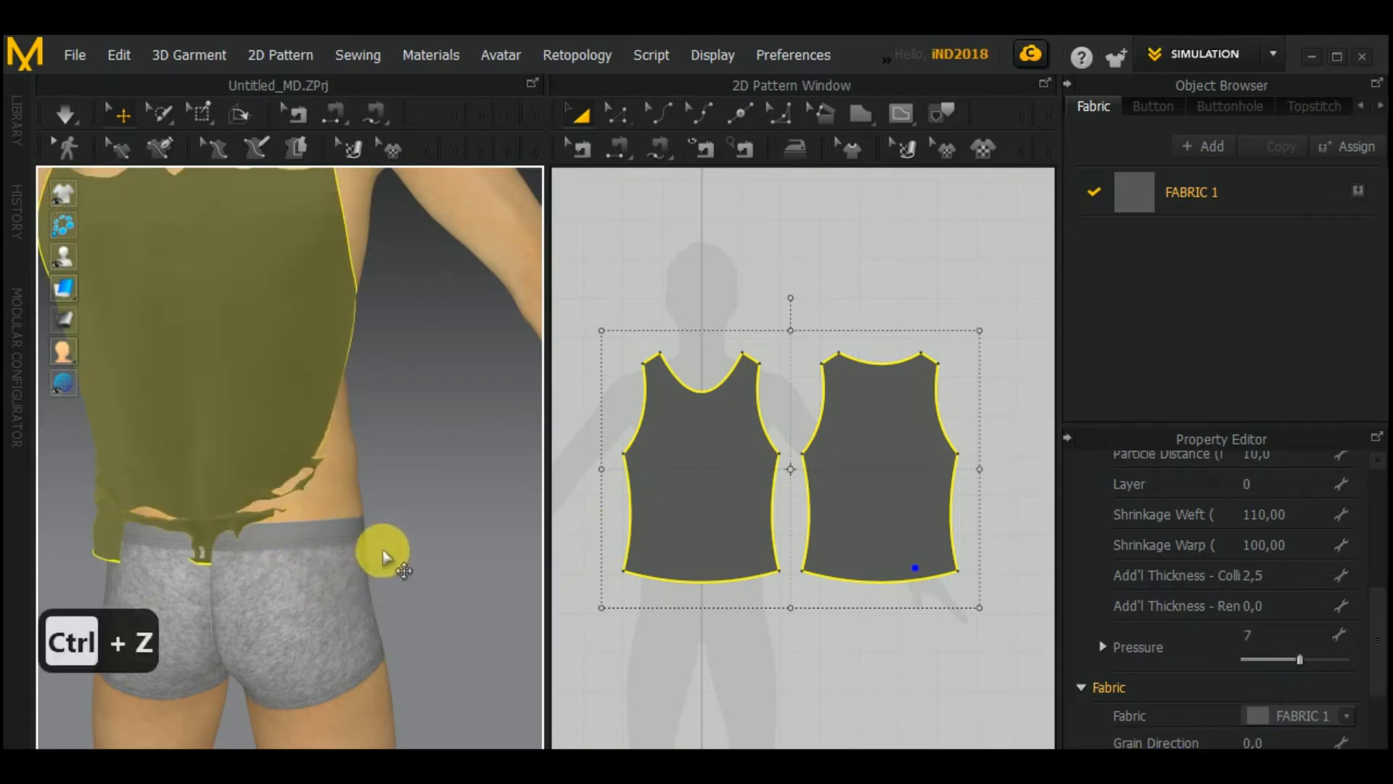
pyautogui.hotkey('ctrl', 'z')
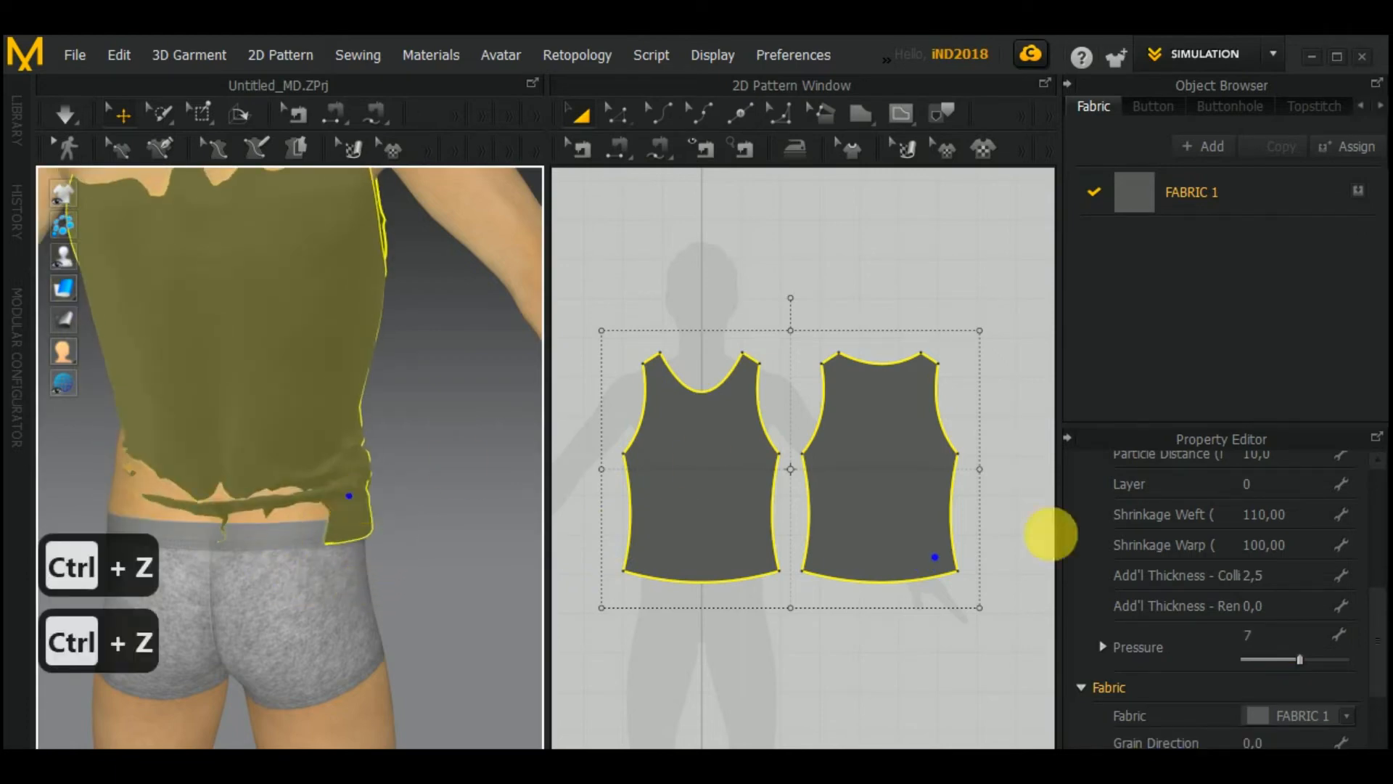
pyautogui.press('space')
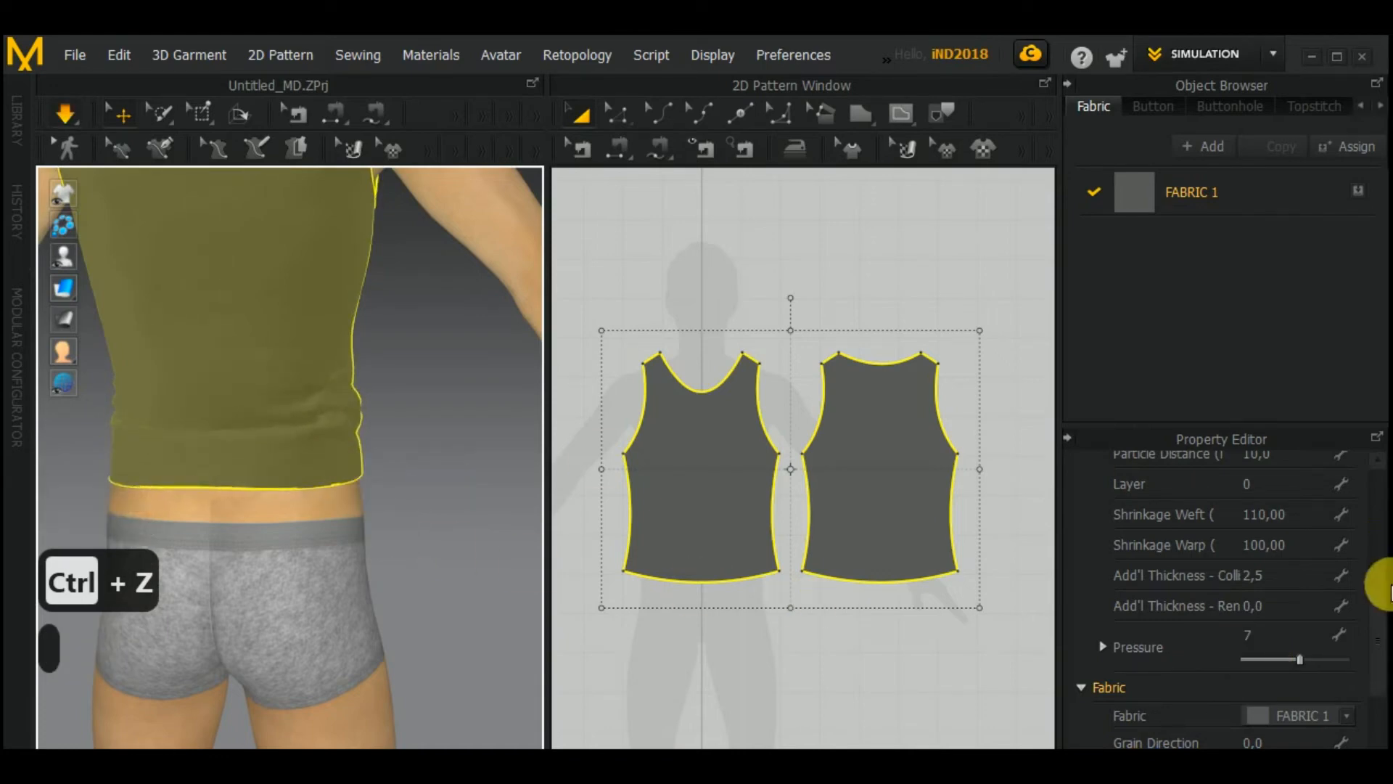
# Step: Set the shrinkage weft of both pieces to 100 and check the simulated top from the front
pyautogui.click(1292, 514)
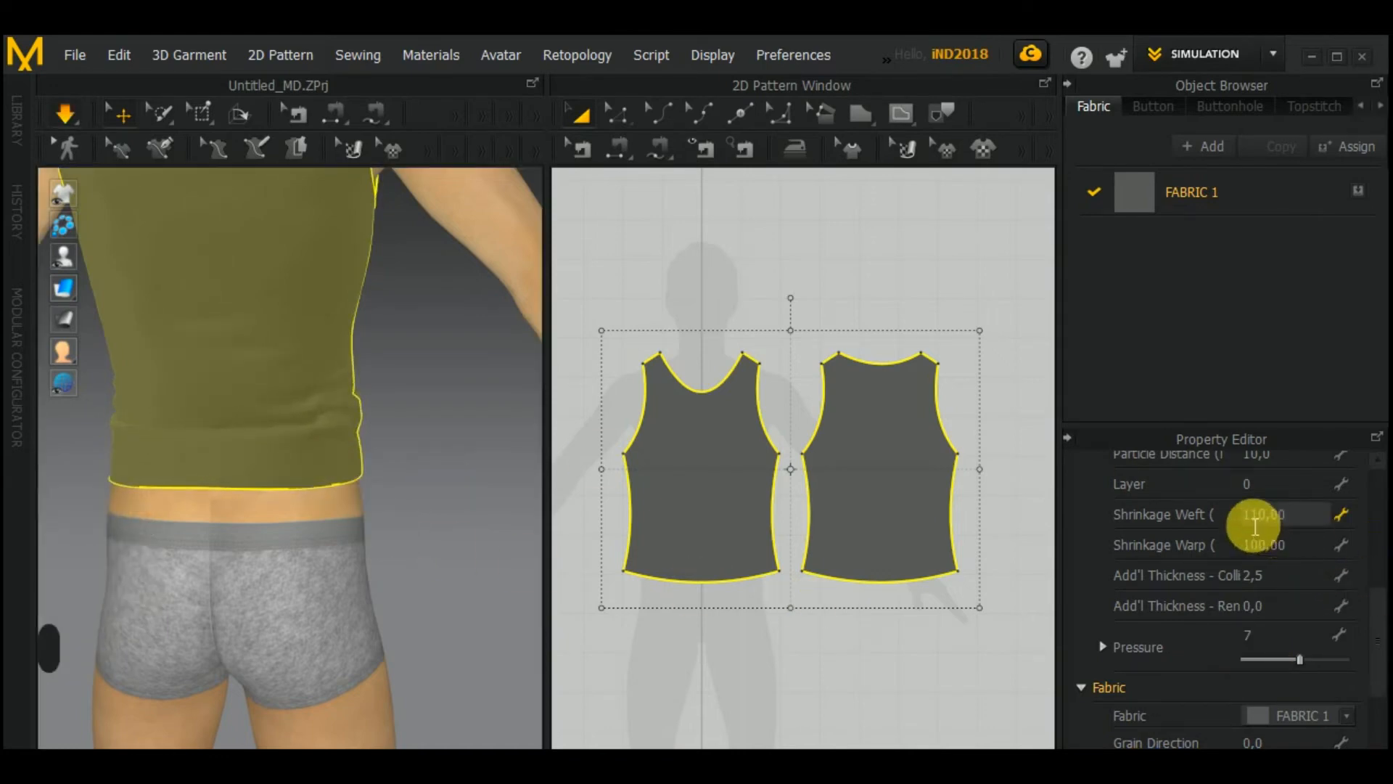
pyautogui.doubleClick(1315, 519)
pyautogui.write('100')
pyautogui.press('Return')
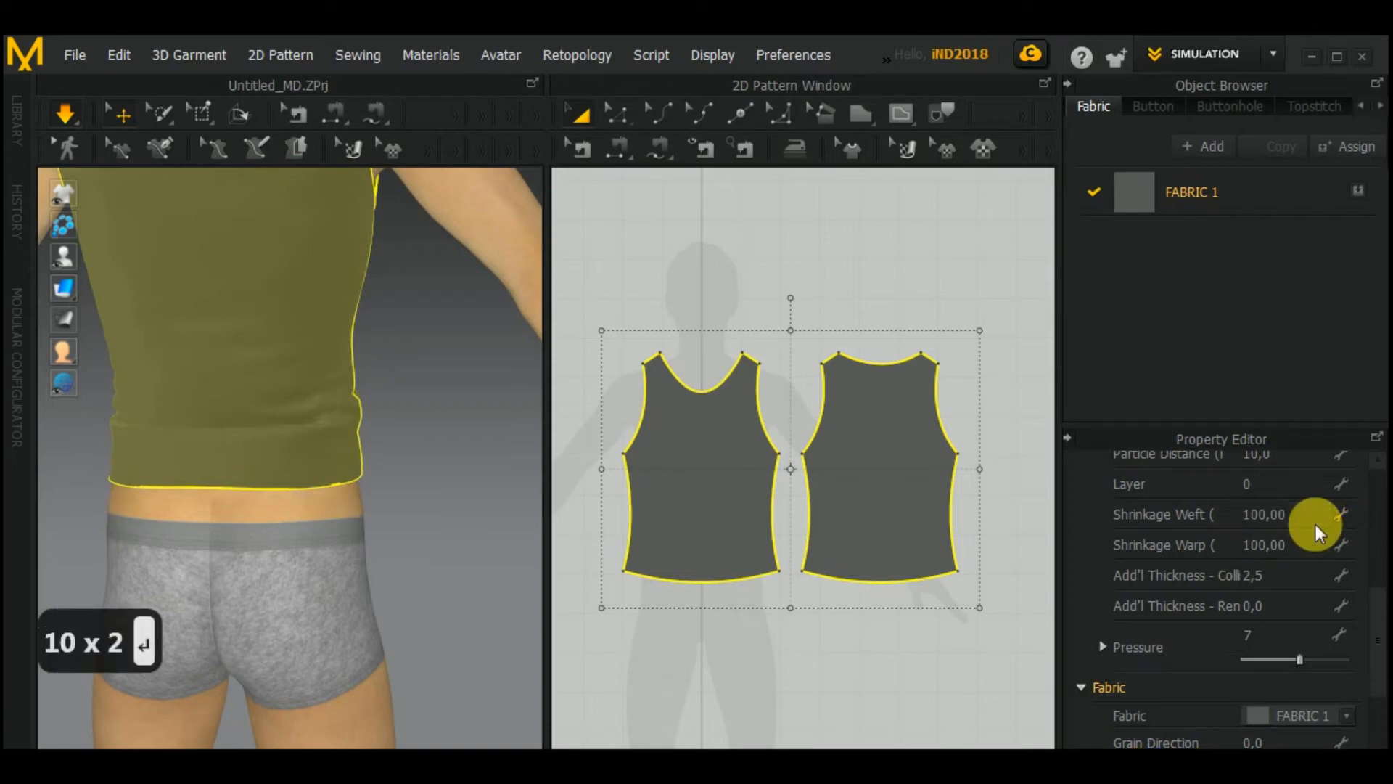
pyautogui.moveTo(451, 535); pyautogui.dragTo(320, 581, button='right')
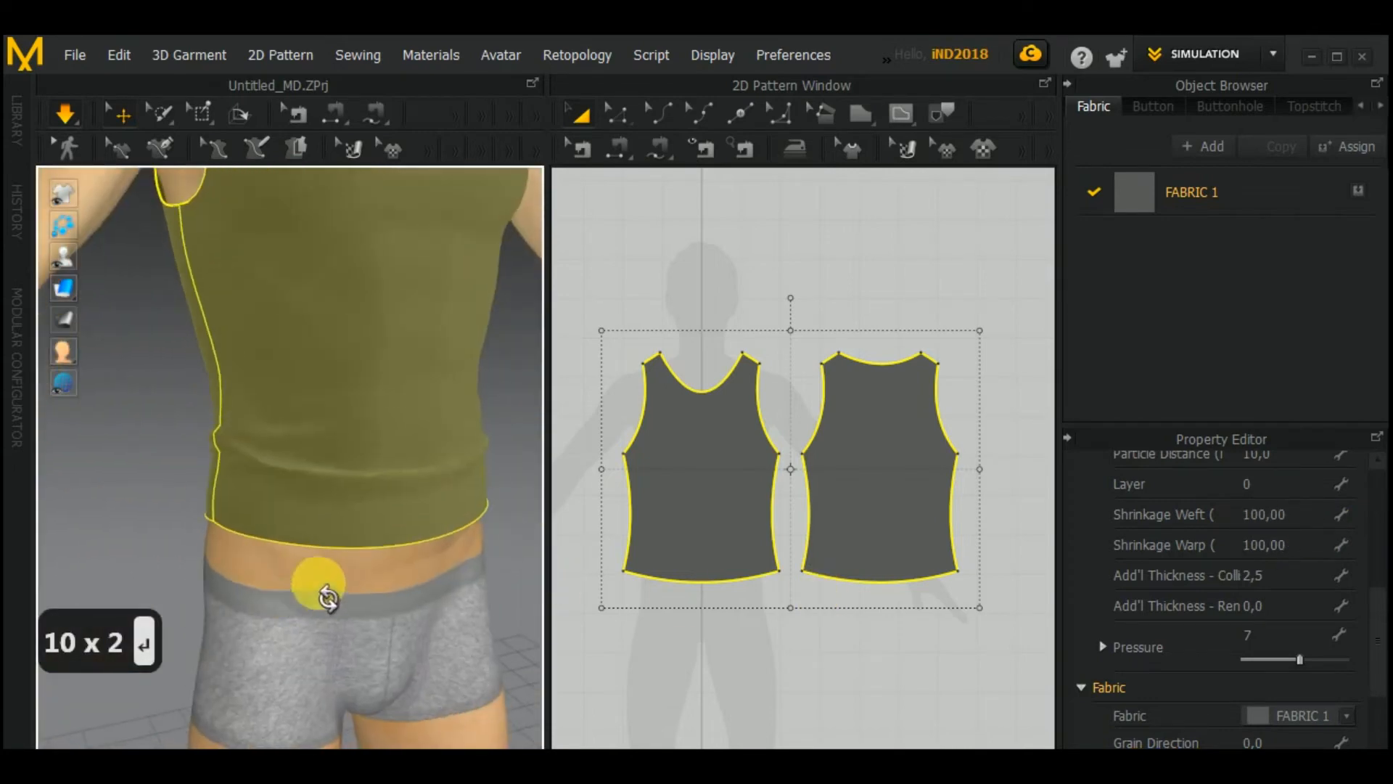
# Step: Lengthen the front piece by moving its whole hem edge straight down with the Edit Pattern tool
pyautogui.moveTo(718, 600); pyautogui.dragTo(725, 559, button='right')
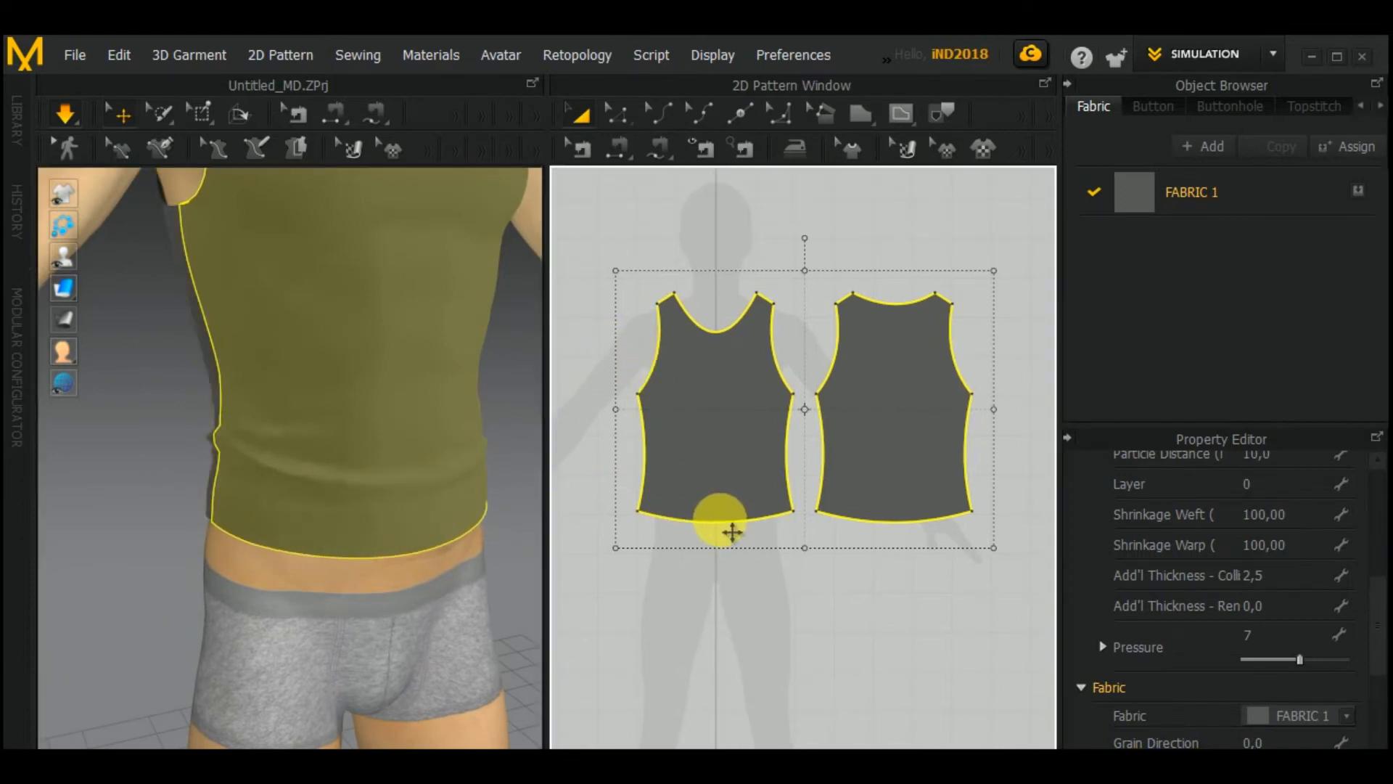
pyautogui.click(732, 532)
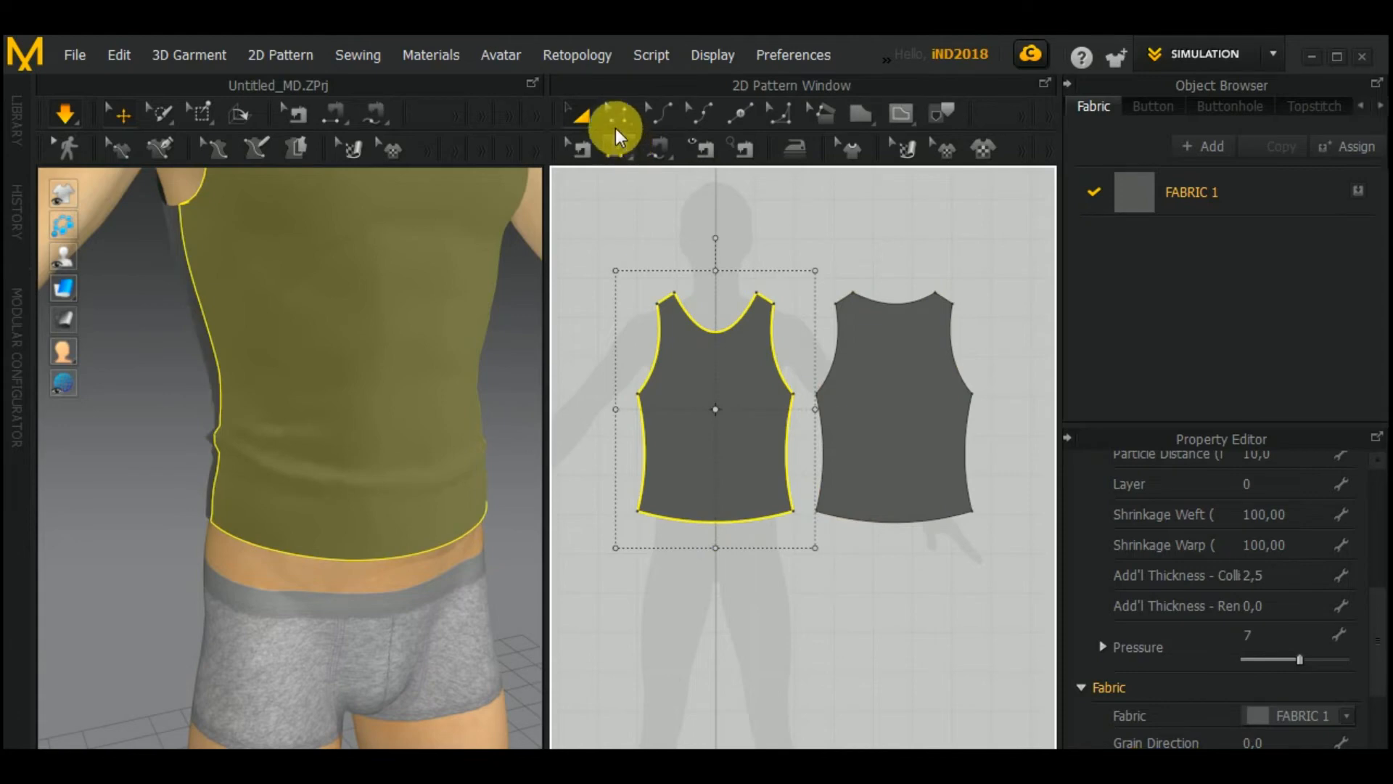
pyautogui.click(625, 114)
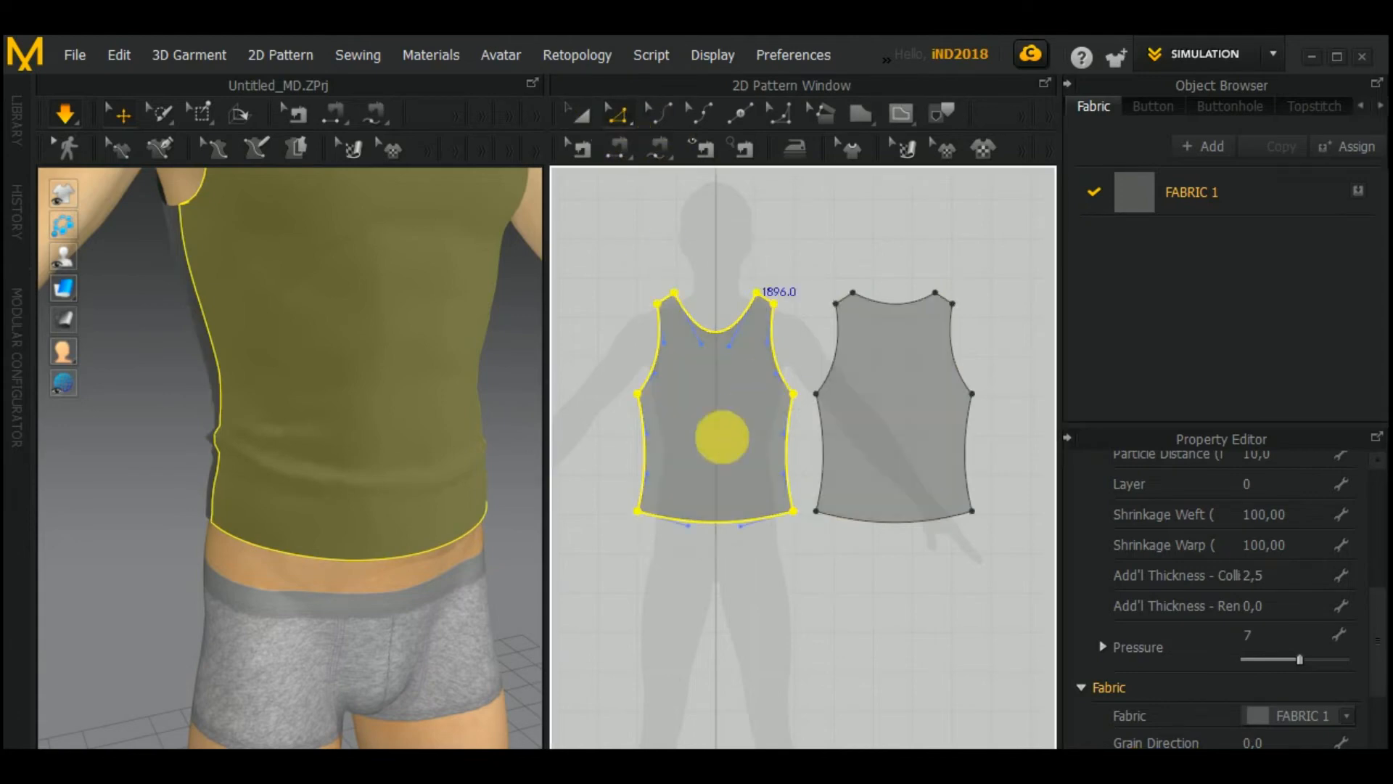
pyautogui.click(638, 511)
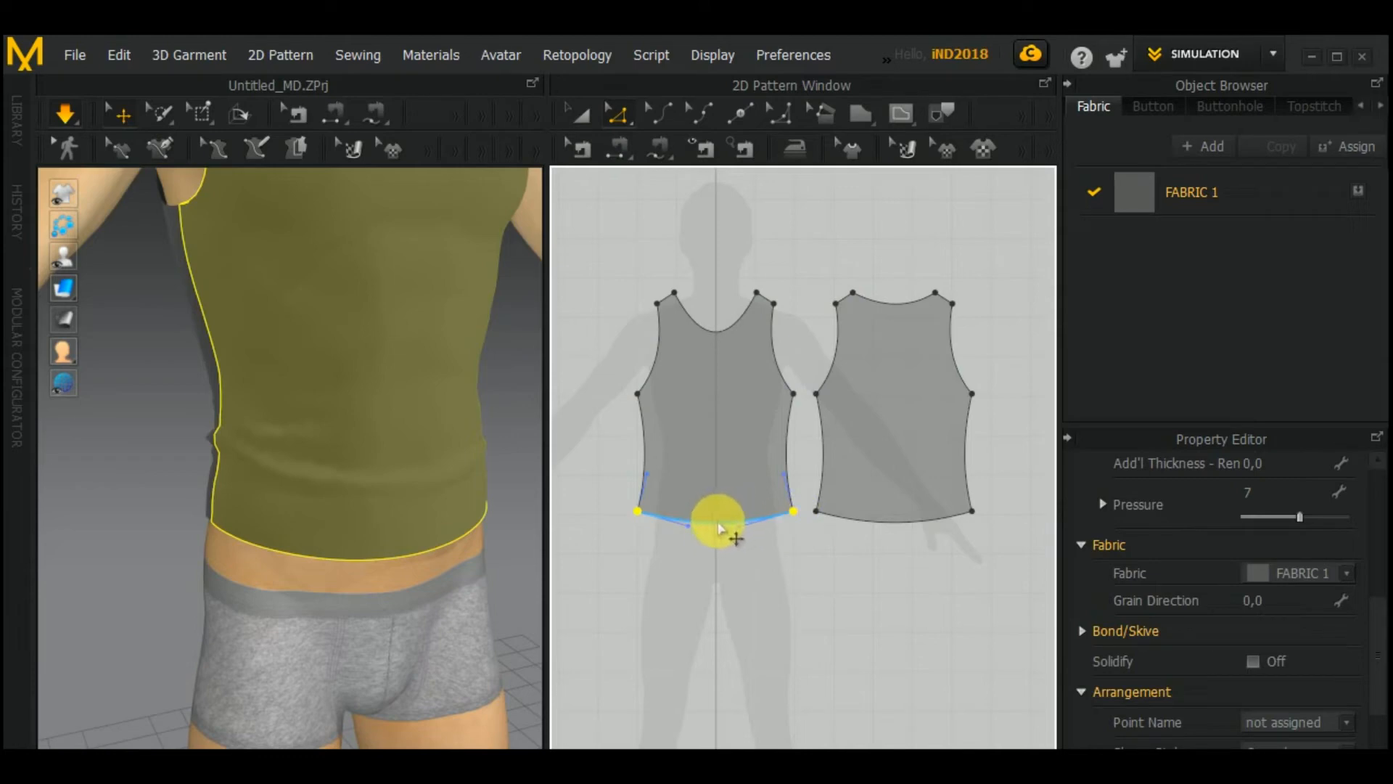
pyautogui.moveTo(718, 527); pyautogui.dragTo(721, 550)
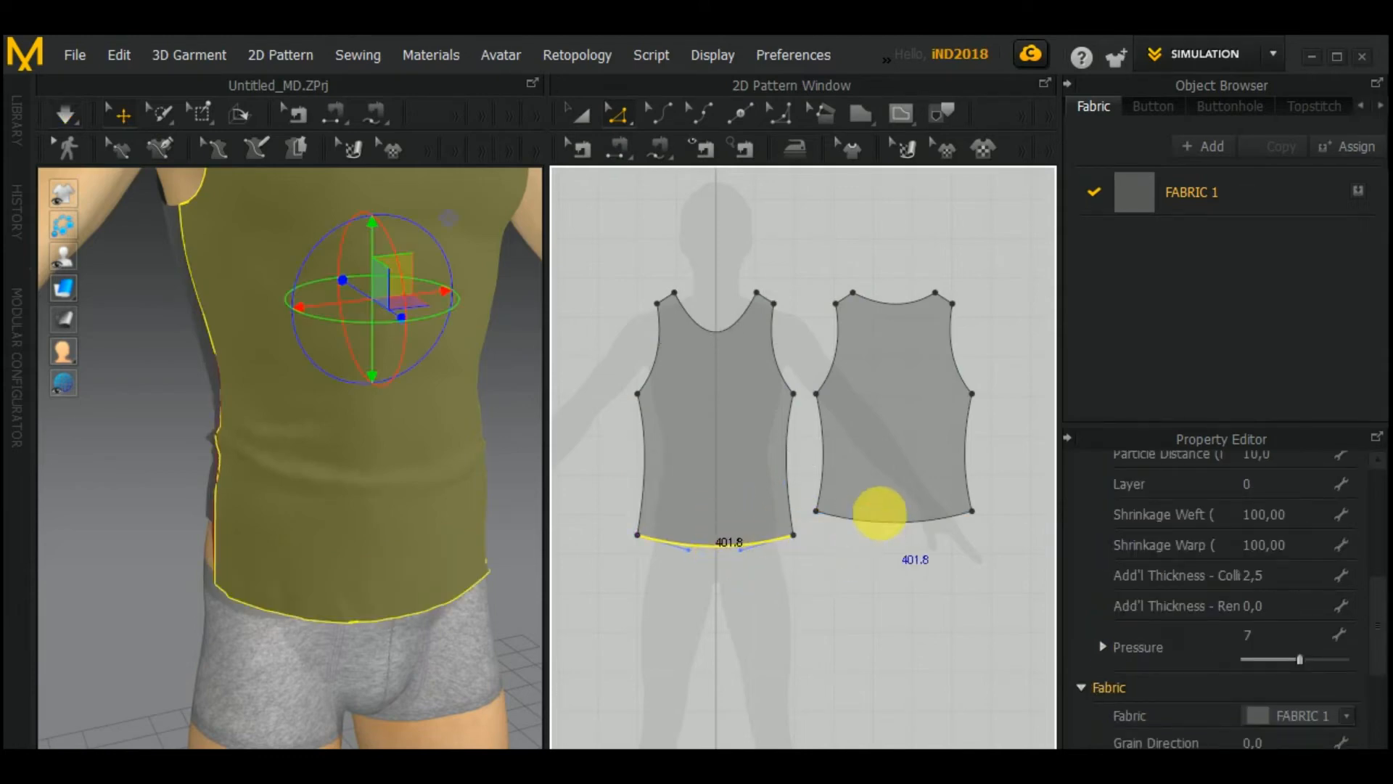
# Step: Lengthen the back piece by moving its whole hem edge straight down to match the front piece's length
pyautogui.click(881, 521)
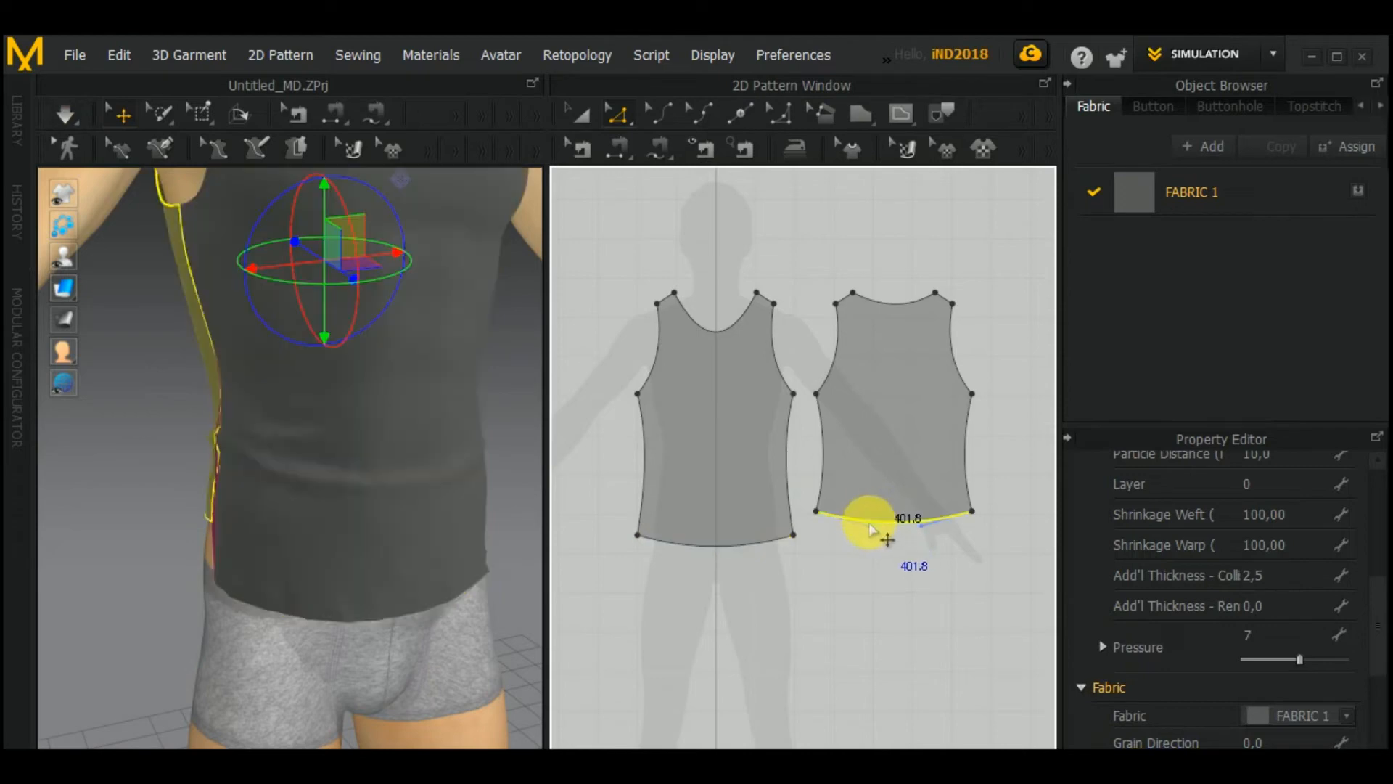
pyautogui.click(817, 512)
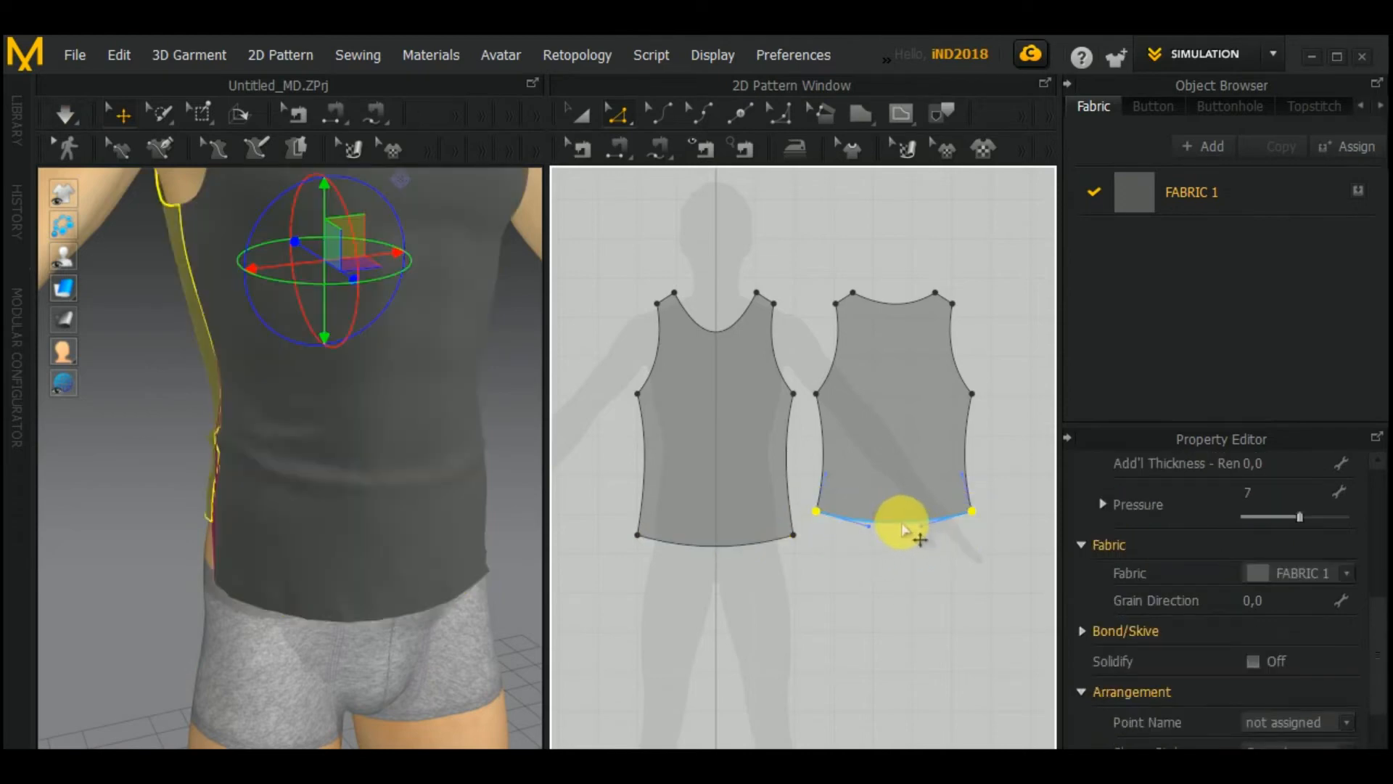
pyautogui.moveTo(899, 523); pyautogui.dragTo(902, 553)
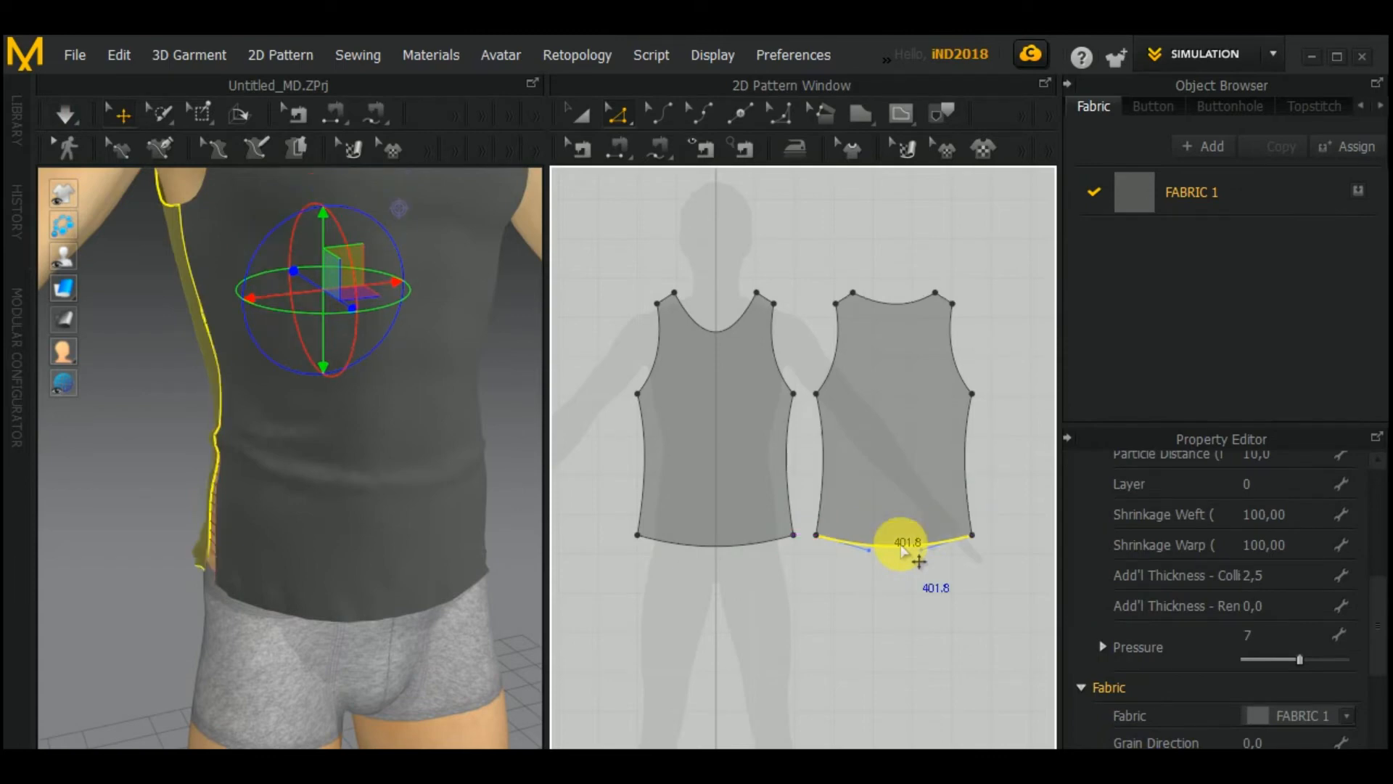
pyautogui.click(884, 620)
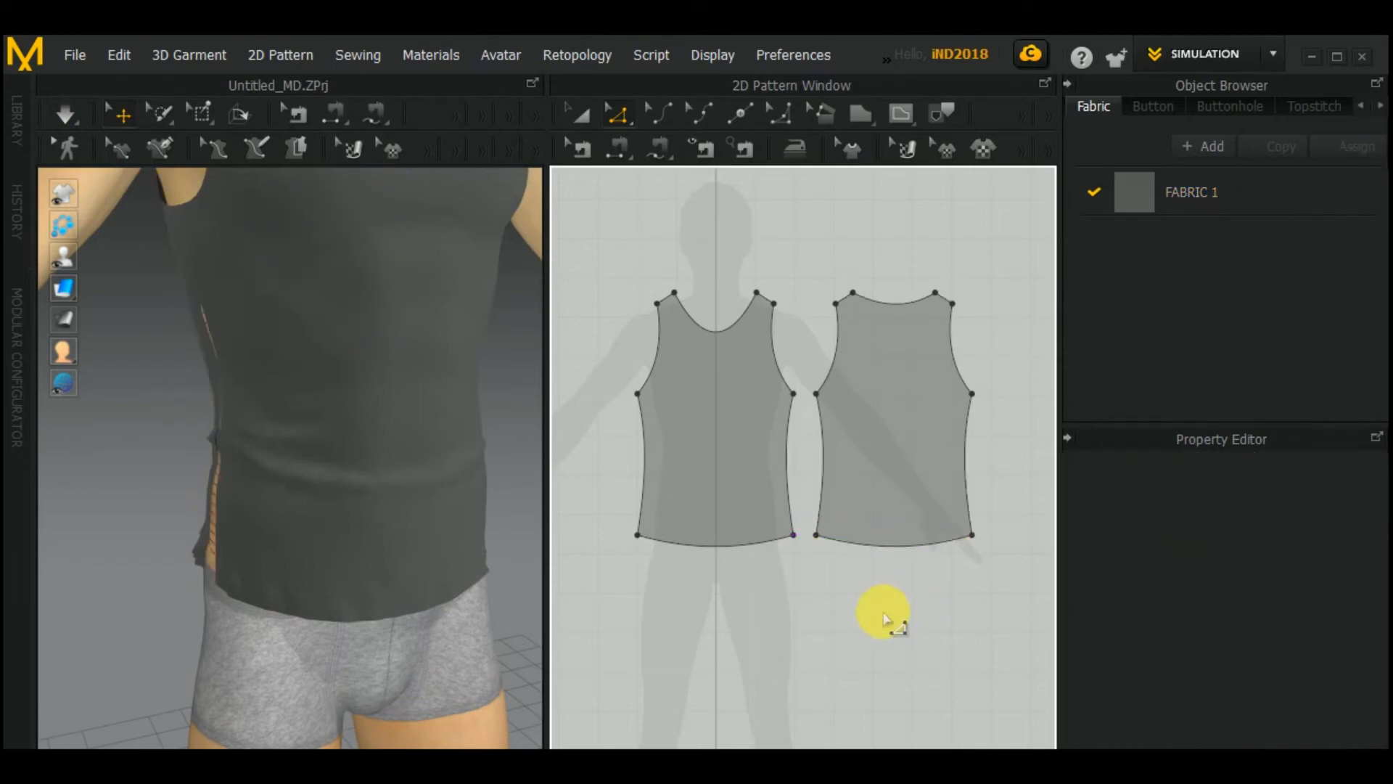
# Step: Simulate the lengthened top and inspect its fit on the avatar, both close up and from a distance
pyautogui.press('space')
pyautogui.scroll(-3, 393, 557)
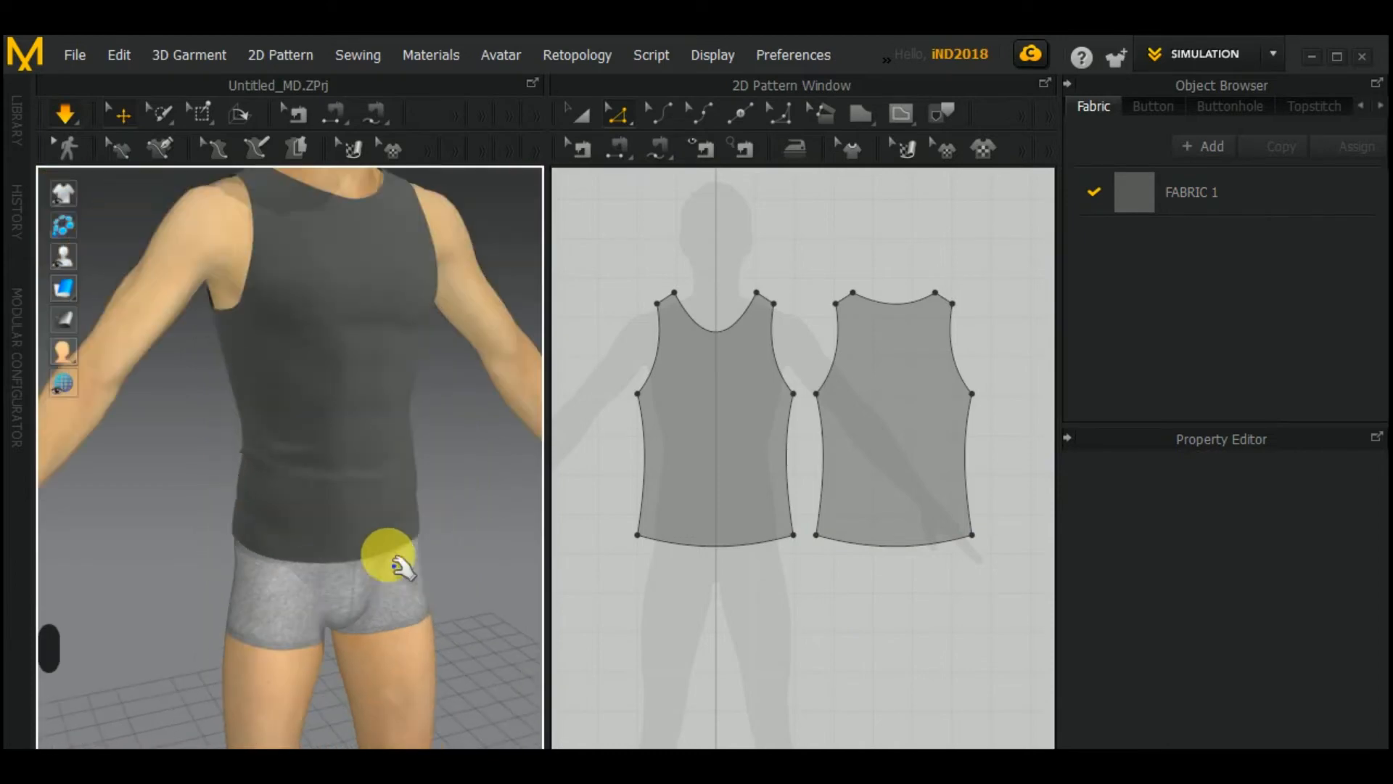
pyautogui.moveTo(271, 585); pyautogui.dragTo(452, 577, button='right')
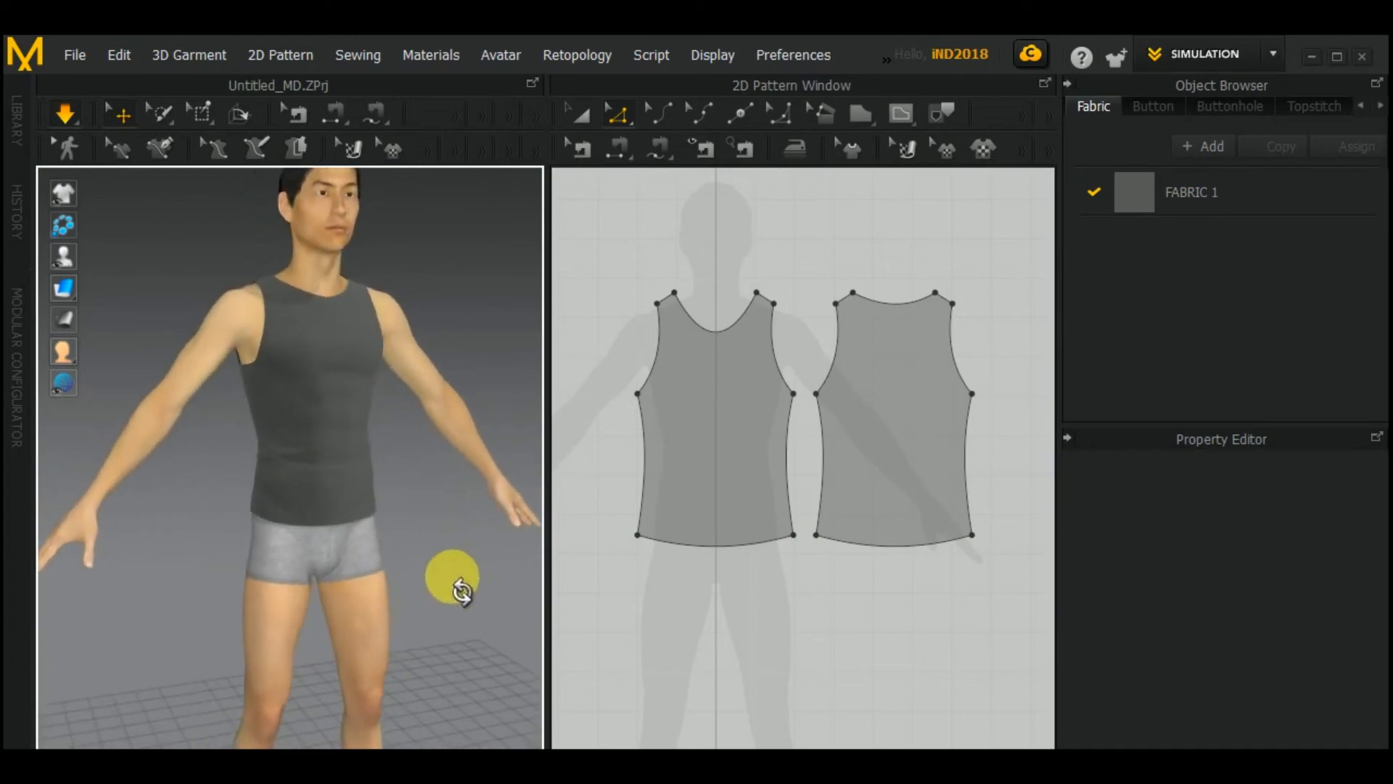
pyautogui.moveTo(452, 563); pyautogui.dragTo(455, 606, button='middle')
pyautogui.scroll(5, 291, 552)
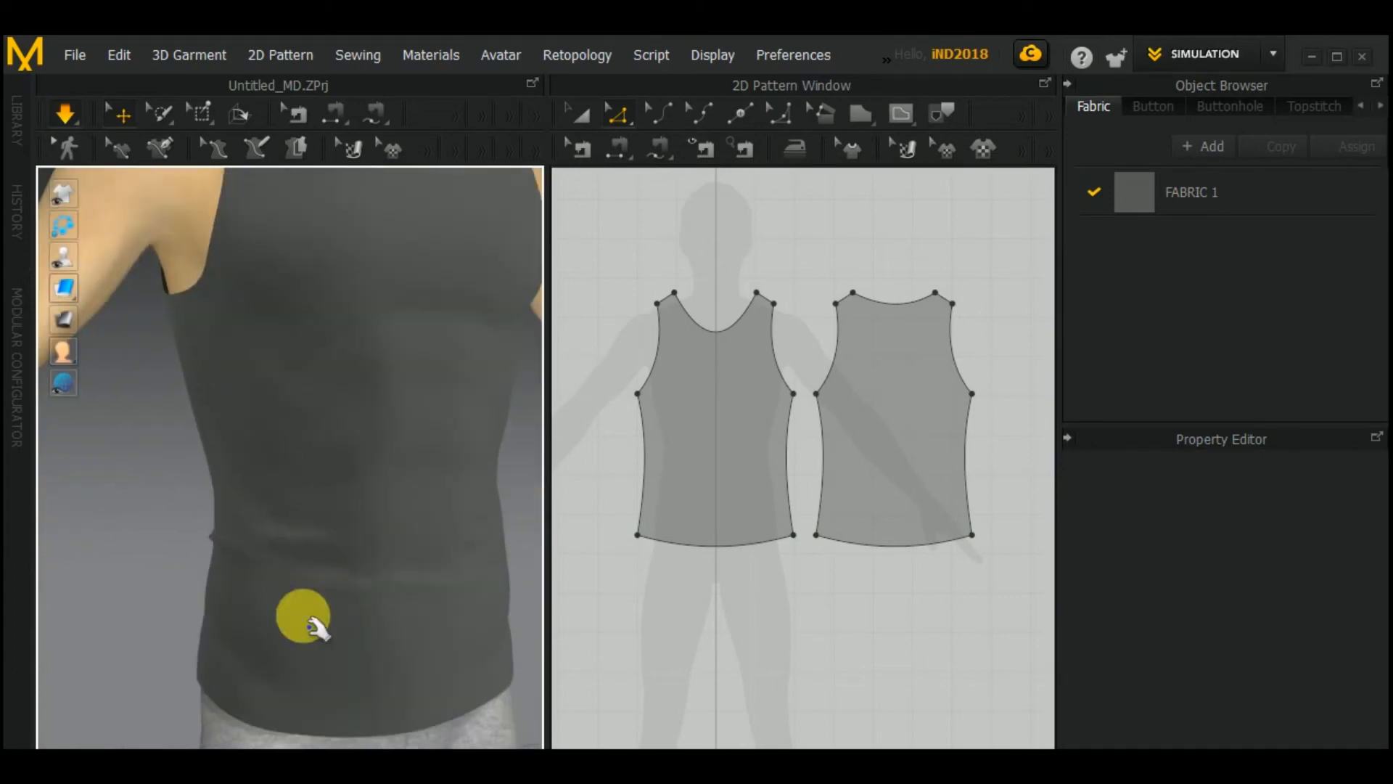
pyautogui.scroll(-5, 286, 559)
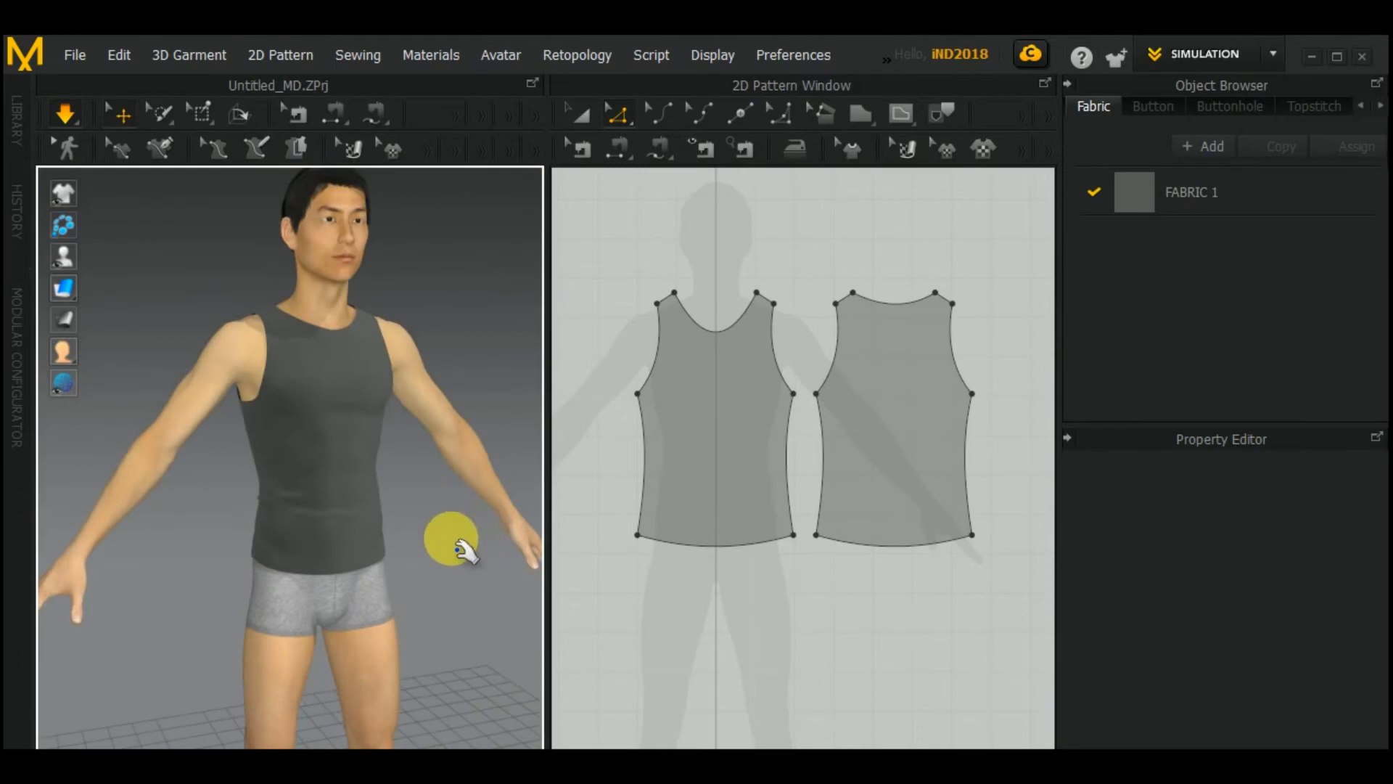
pyautogui.moveTo(465, 551); pyautogui.dragTo(441, 576, button='right')
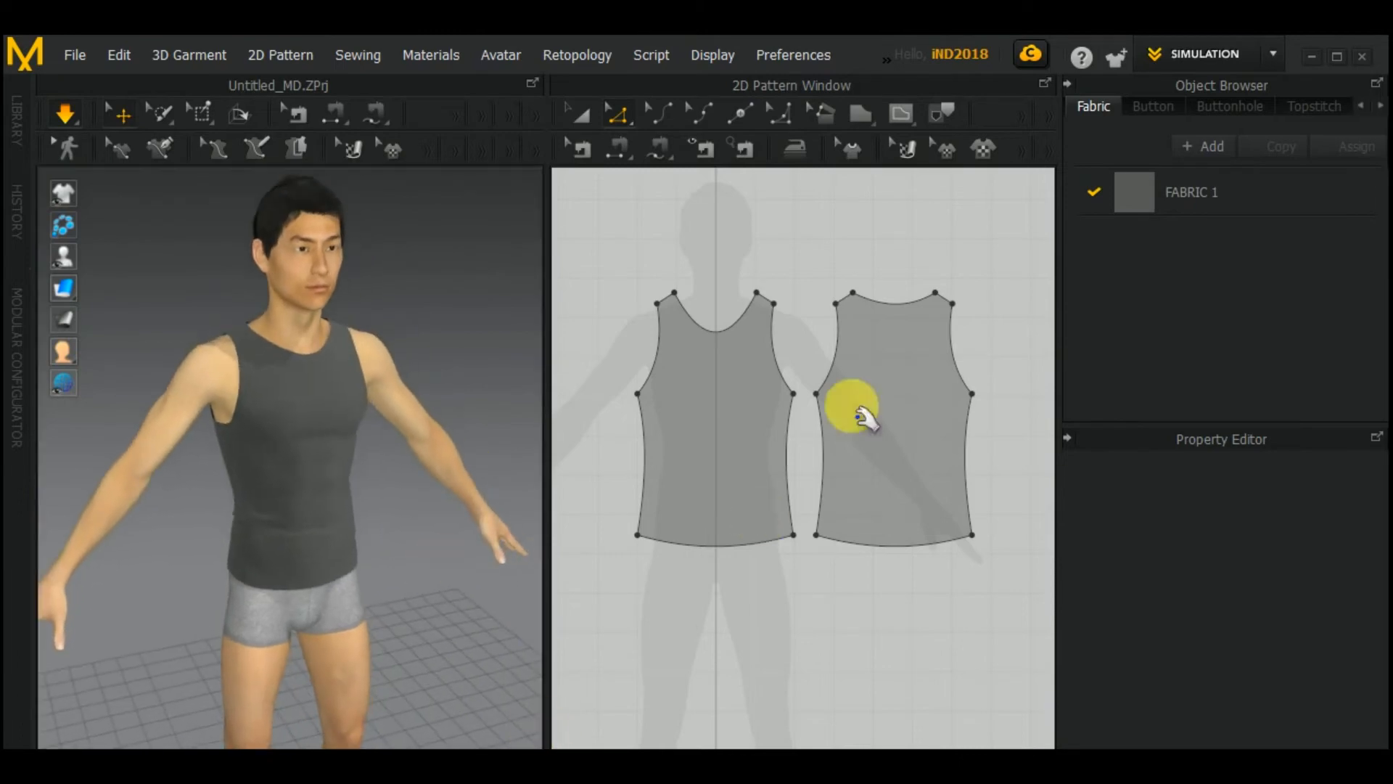
pyautogui.click(581, 114)
pyautogui.click(764, 398)
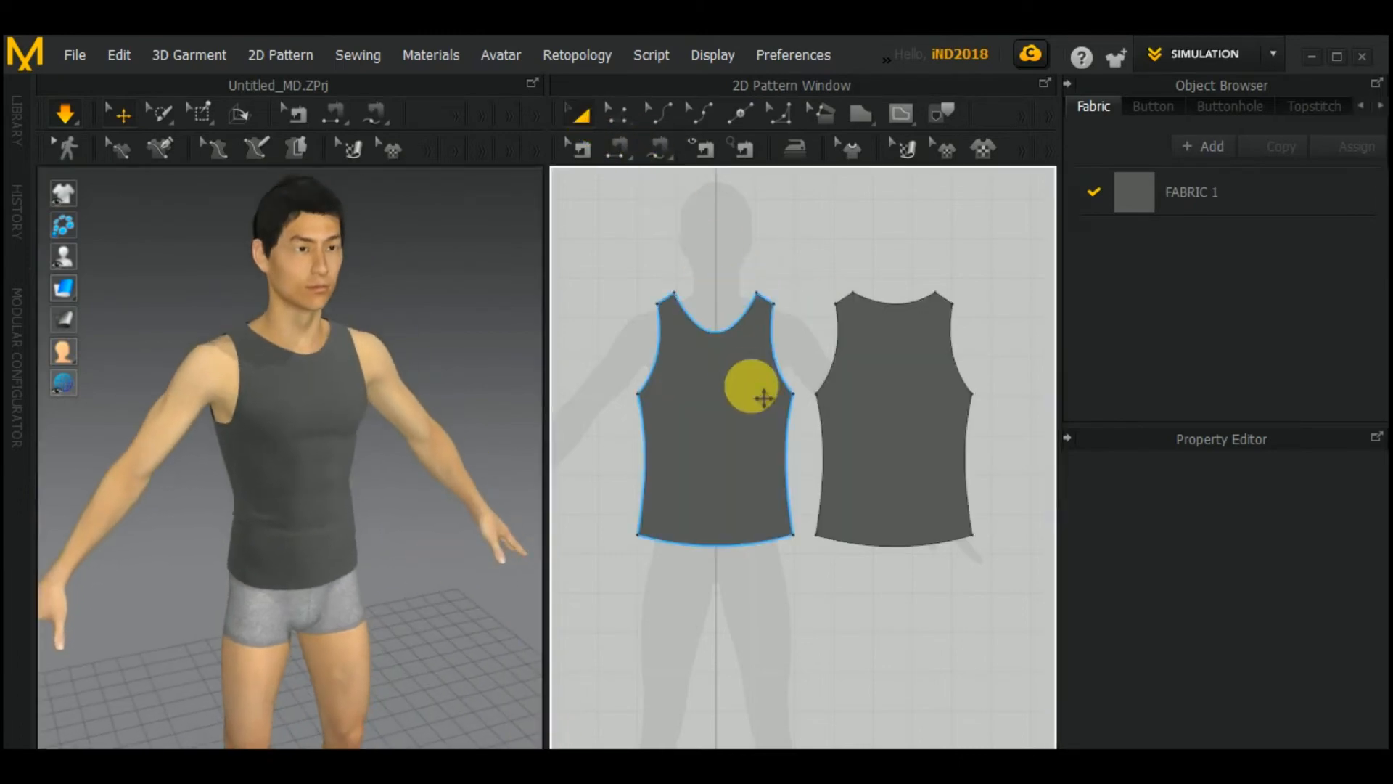
pyautogui.moveTo(836, 273); pyautogui.dragTo(845, 329, button='middle')
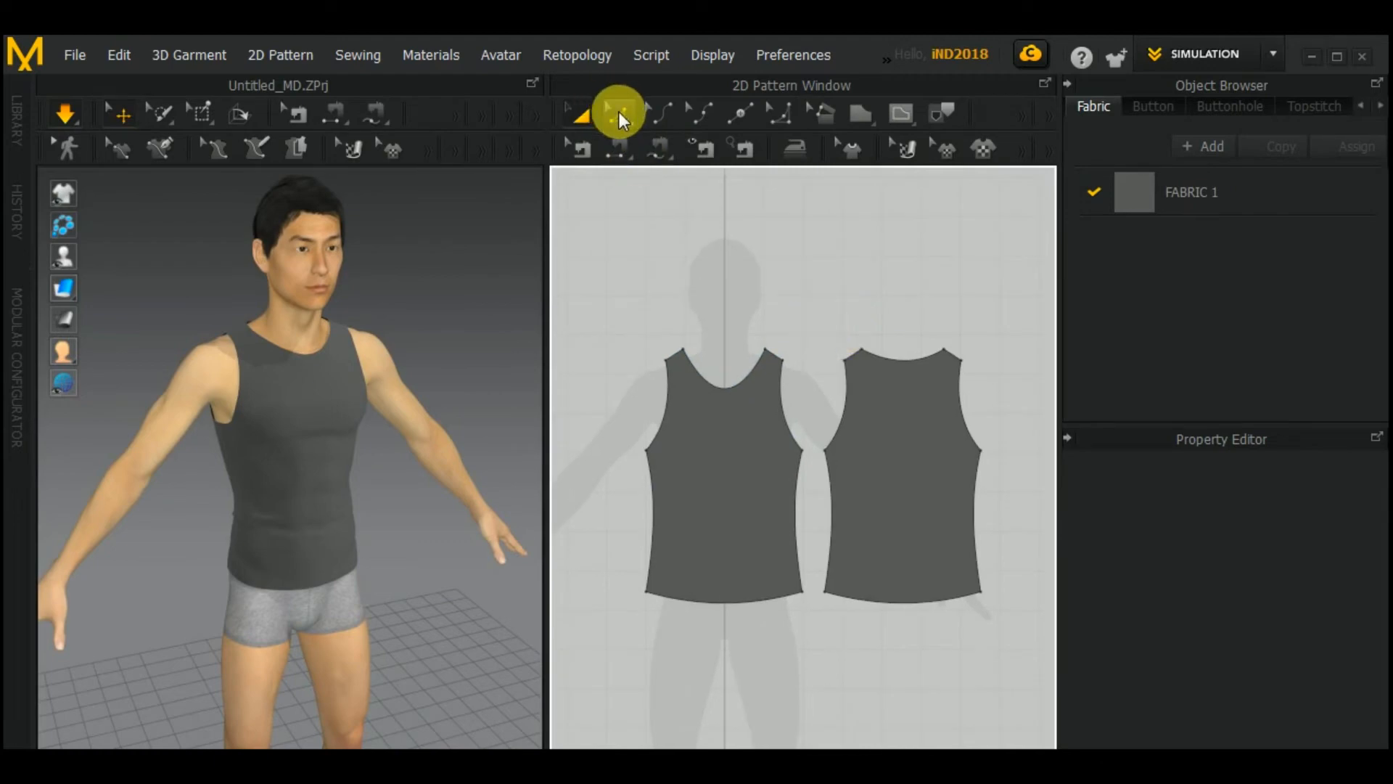
# Step: Offset the neckline and both armhole edges of the front and back pieces as internal lines at a distance of 20 mm
pyautogui.click(620, 114)
pyautogui.click(665, 419)
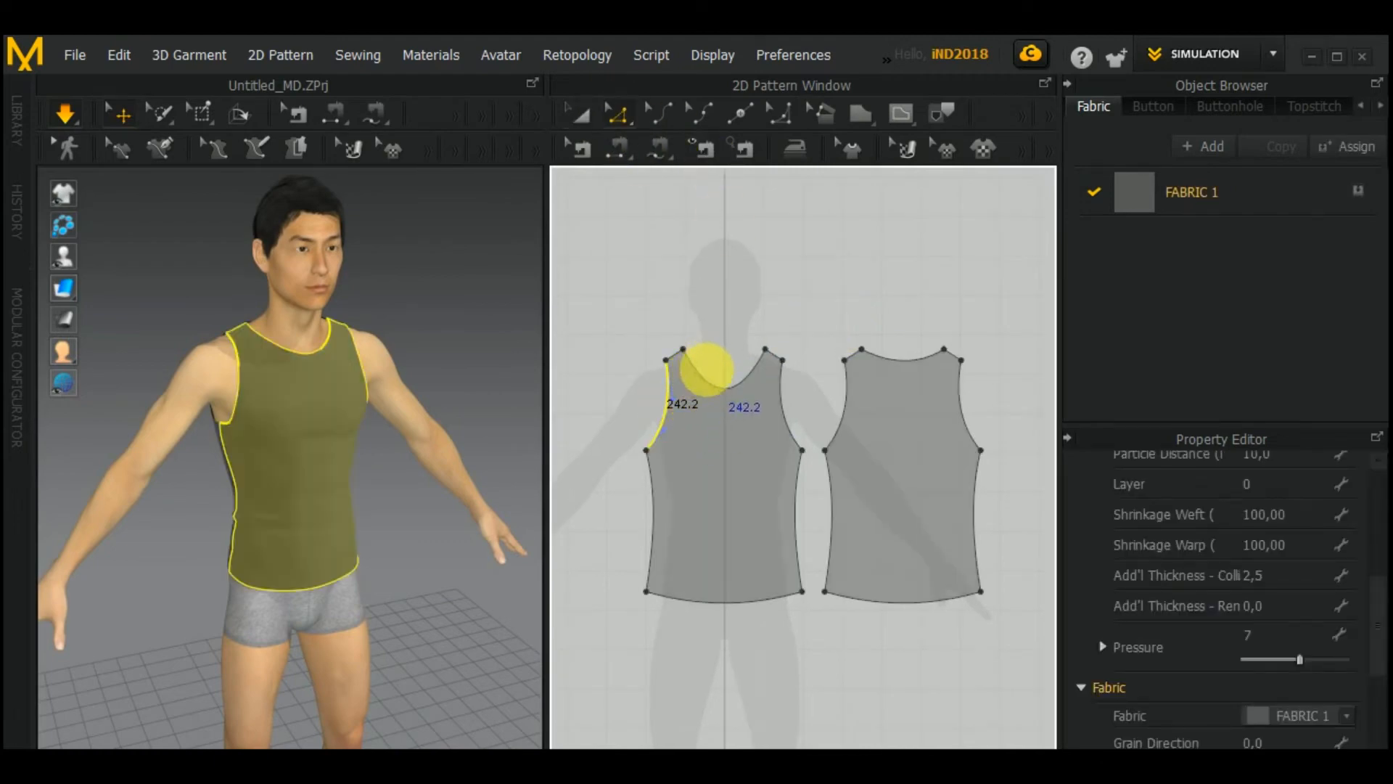
pyautogui.keyDown('shift'); pyautogui.click(707, 383); pyautogui.keyUp('shift')
pyautogui.keyDown('shift'); pyautogui.click(781, 404); pyautogui.keyUp('shift')
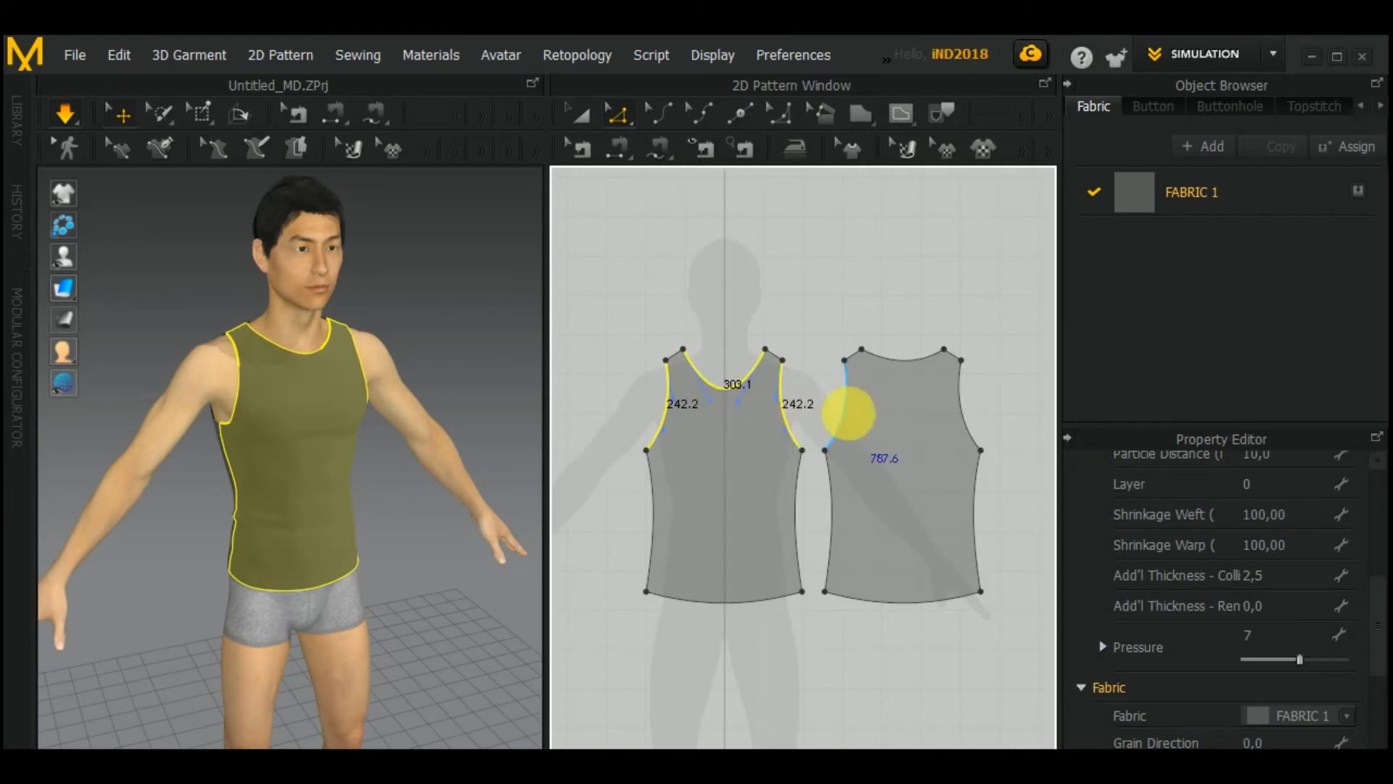
pyautogui.keyDown('shift'); pyautogui.click(843, 412); pyautogui.keyUp('shift')
pyautogui.keyDown('shift'); pyautogui.click(912, 363); pyautogui.keyUp('shift')
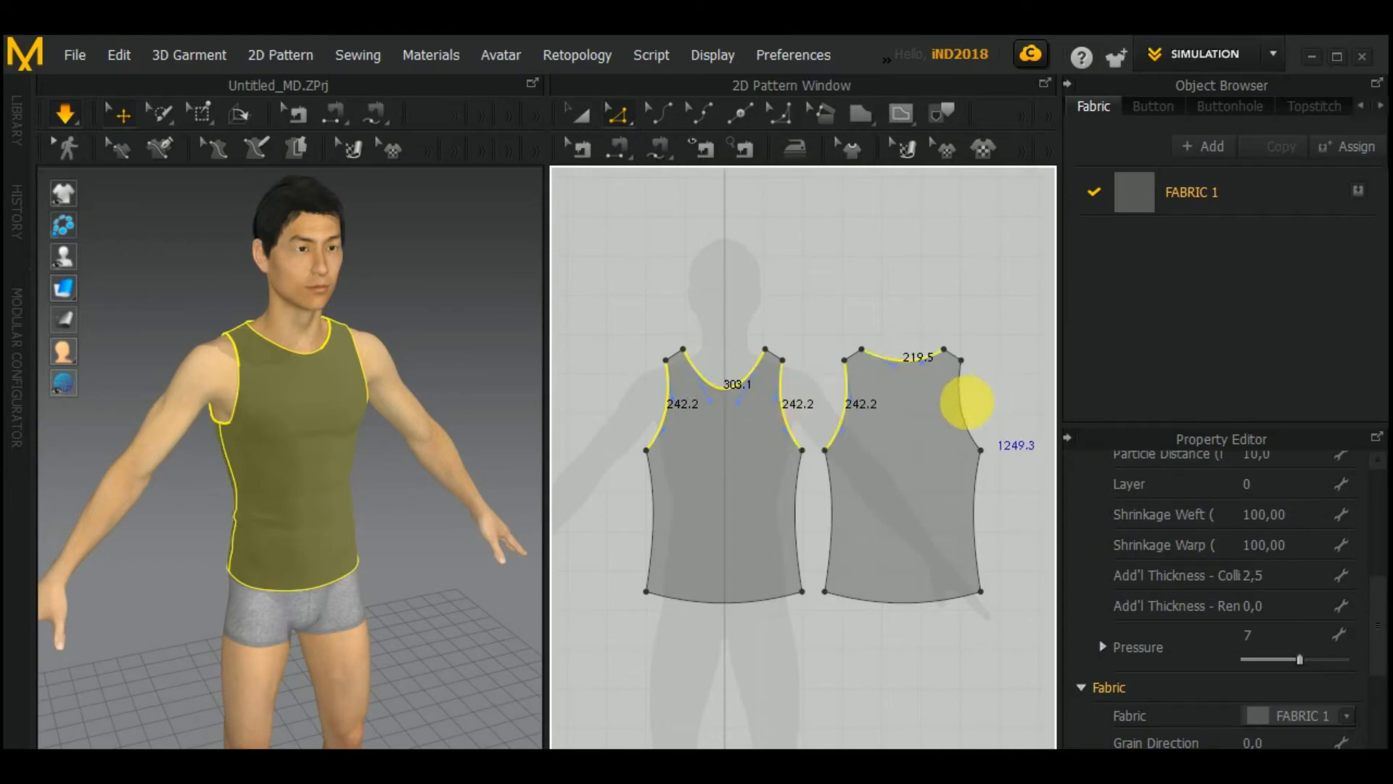
pyautogui.keyDown('shift'); pyautogui.click(966, 408); pyautogui.keyUp('shift')
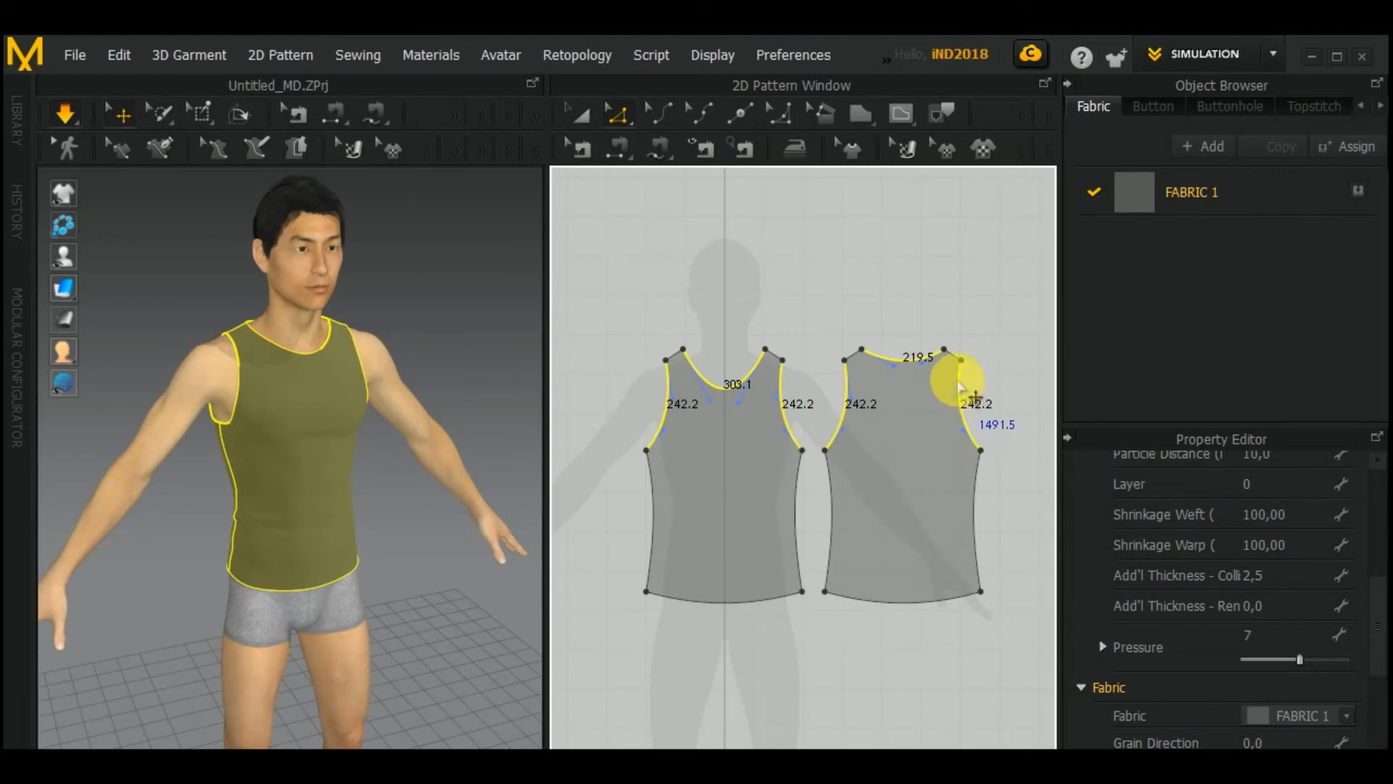
pyautogui.rightClick(959, 382)
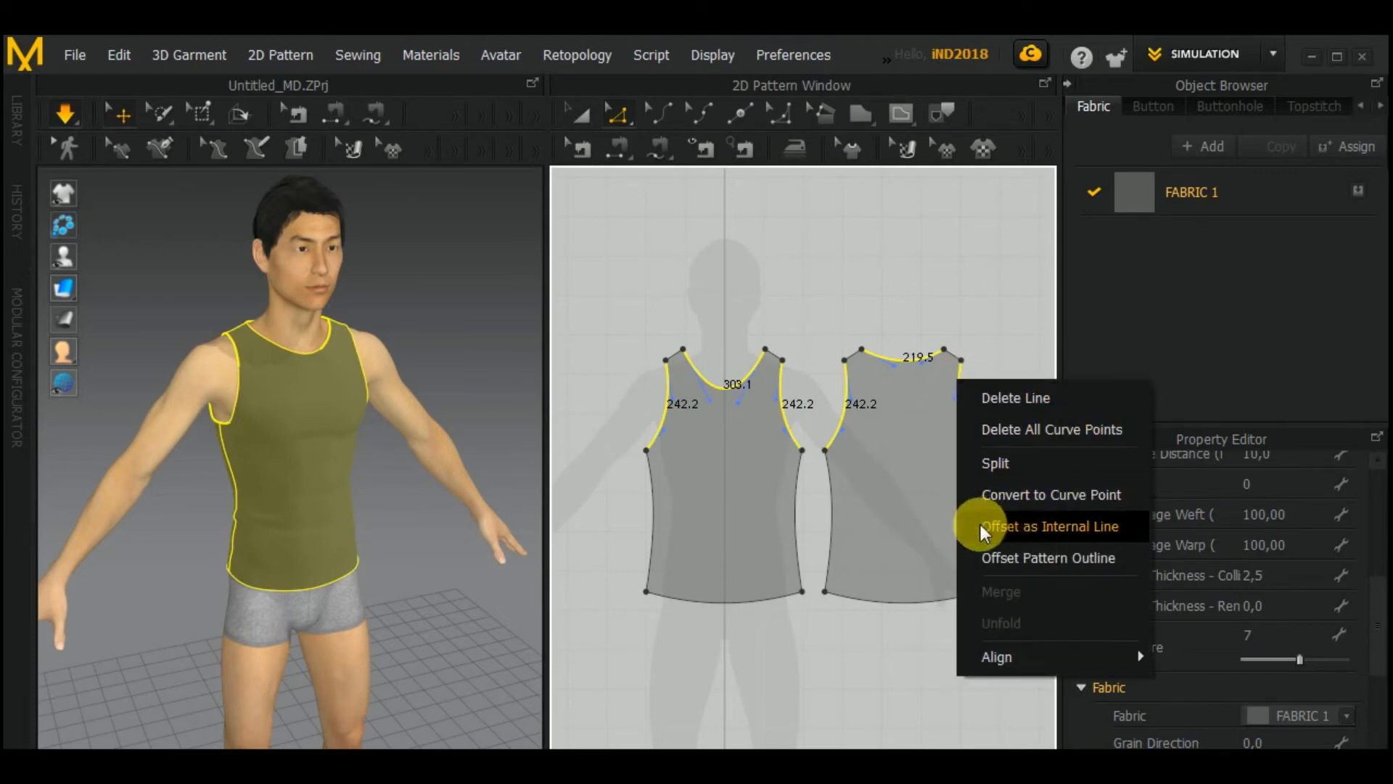
pyautogui.click(1078, 527)
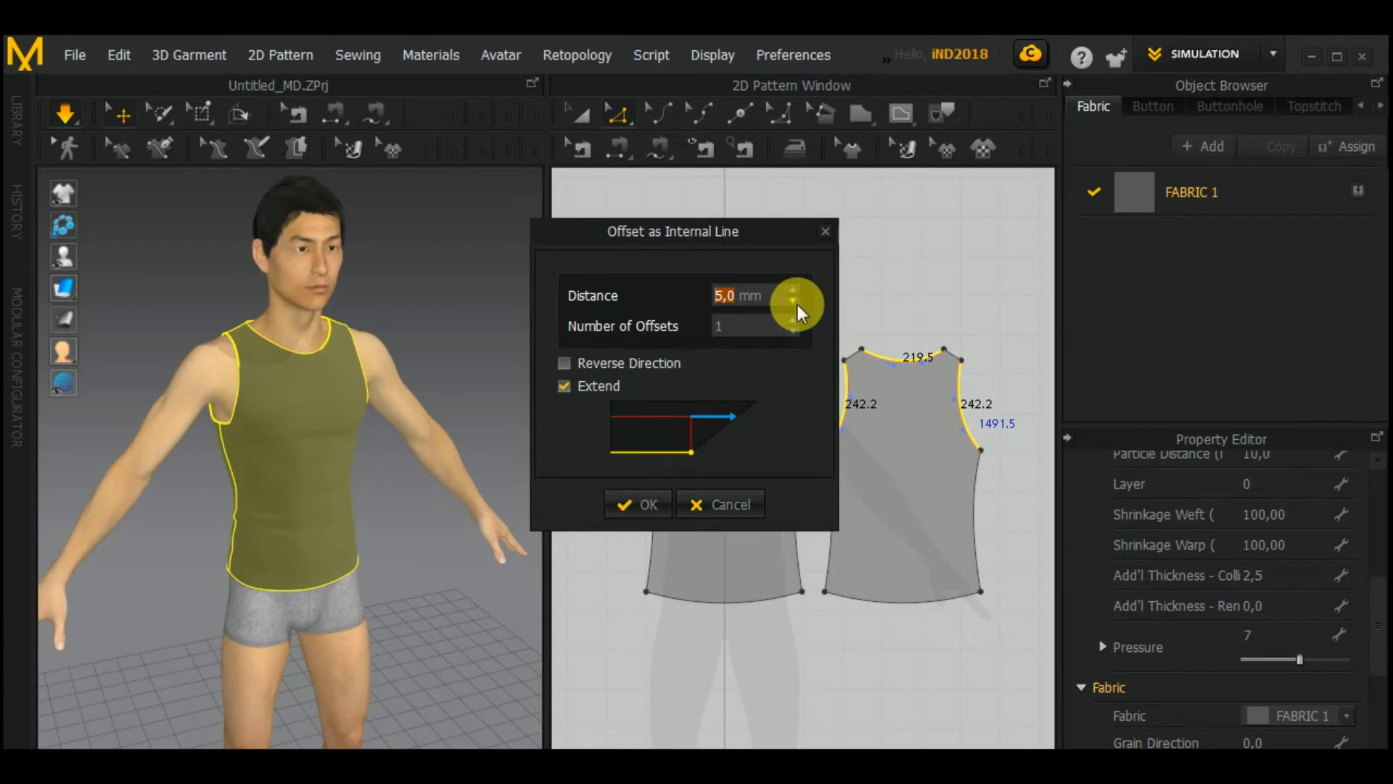
pyautogui.write('10')
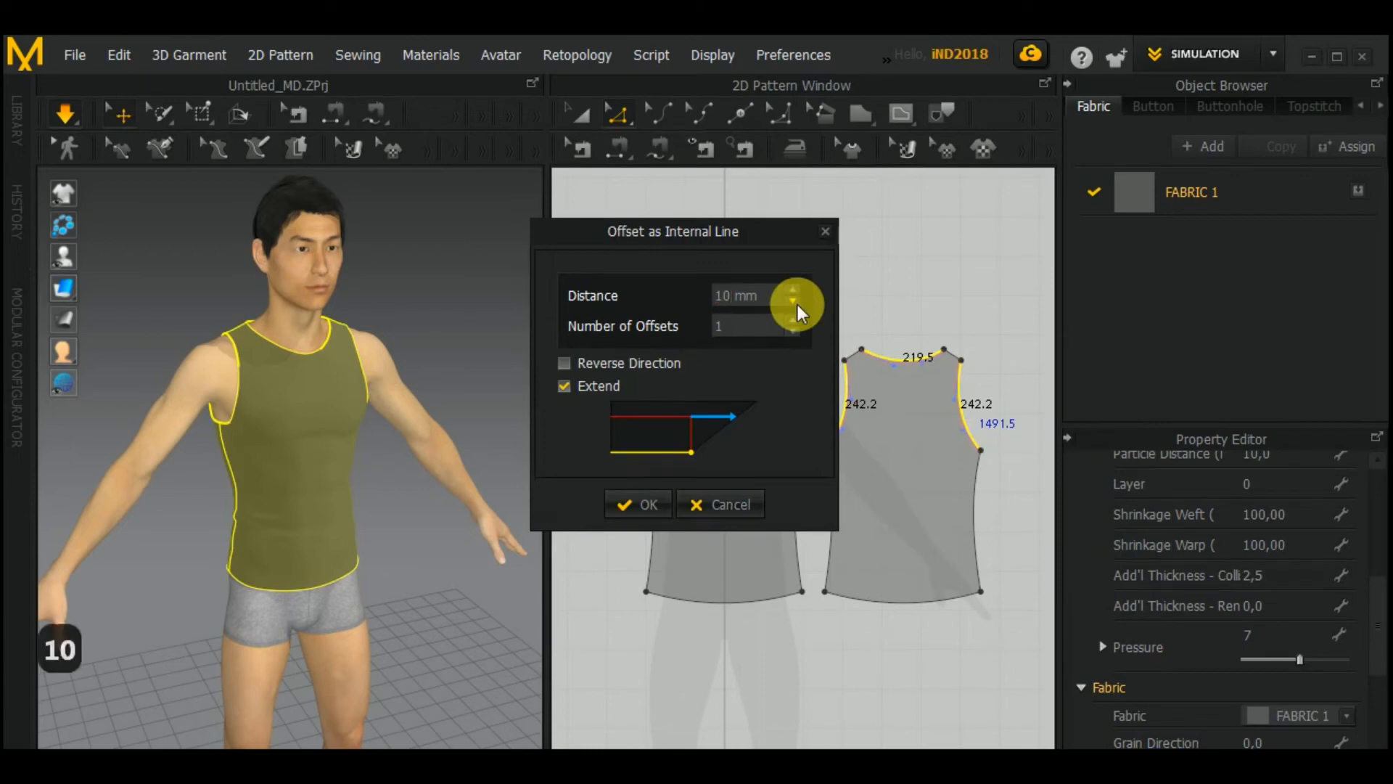
pyautogui.doubleClick(736, 304)
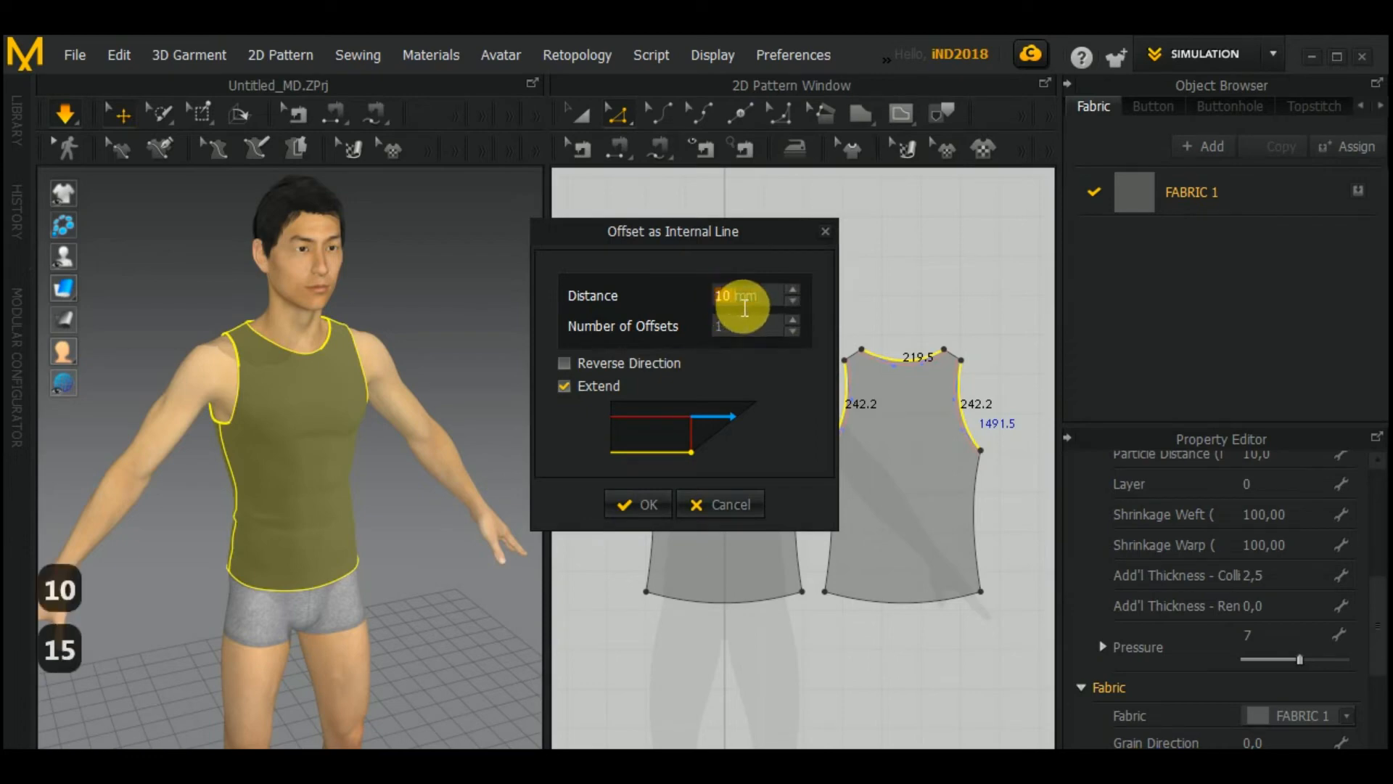
pyautogui.click(795, 289)
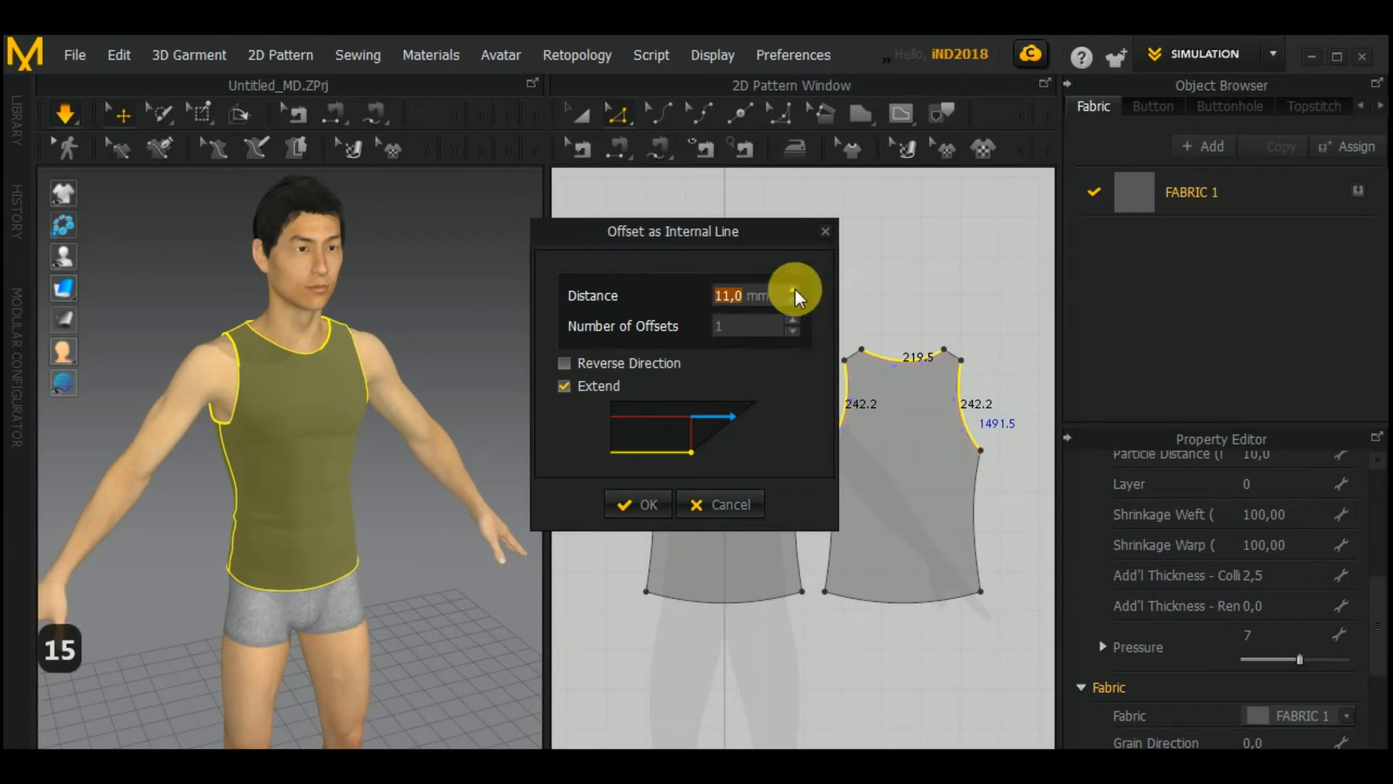
pyautogui.click(794, 289)
pyautogui.click(794, 289)
pyautogui.click(794, 289)
pyautogui.click(794, 289)
pyautogui.click(794, 289)
pyautogui.click(794, 289)
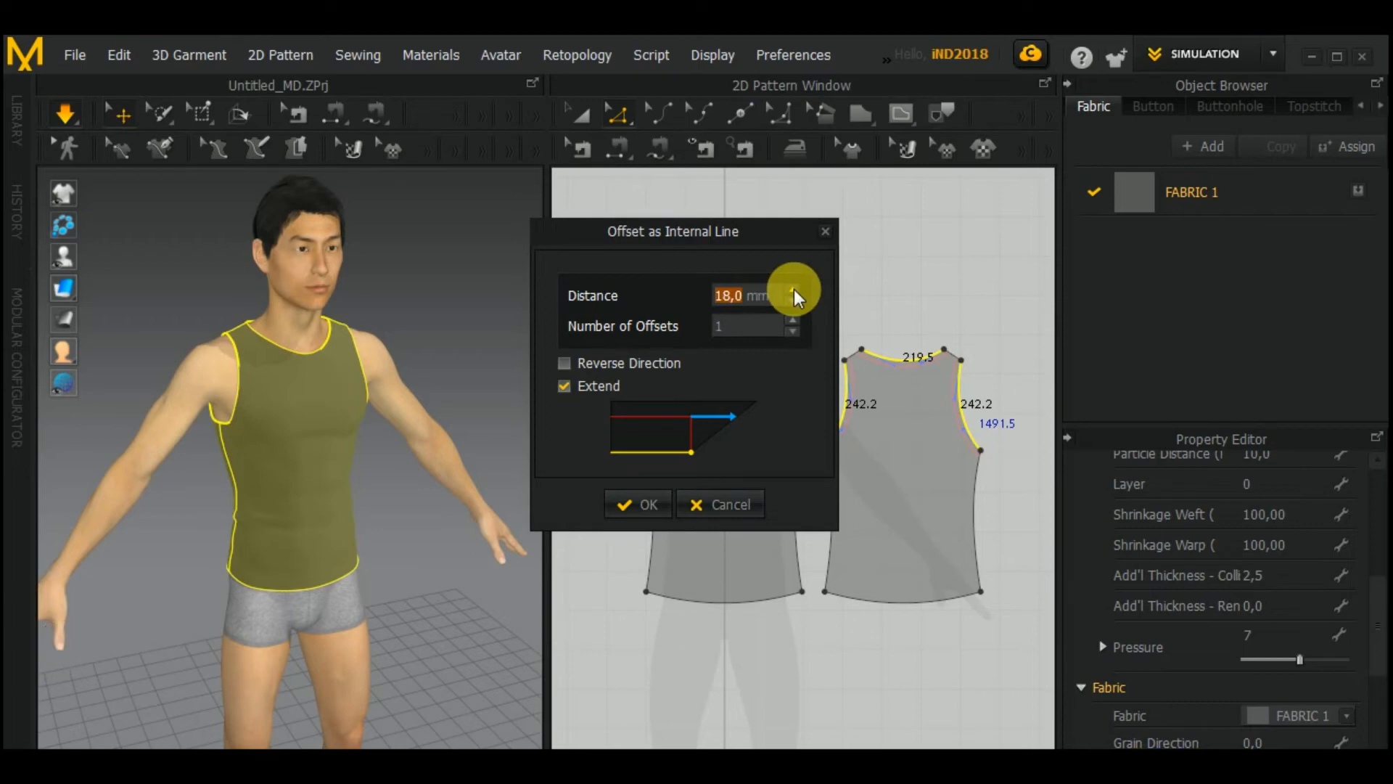
pyautogui.click(793, 289)
pyautogui.click(794, 289)
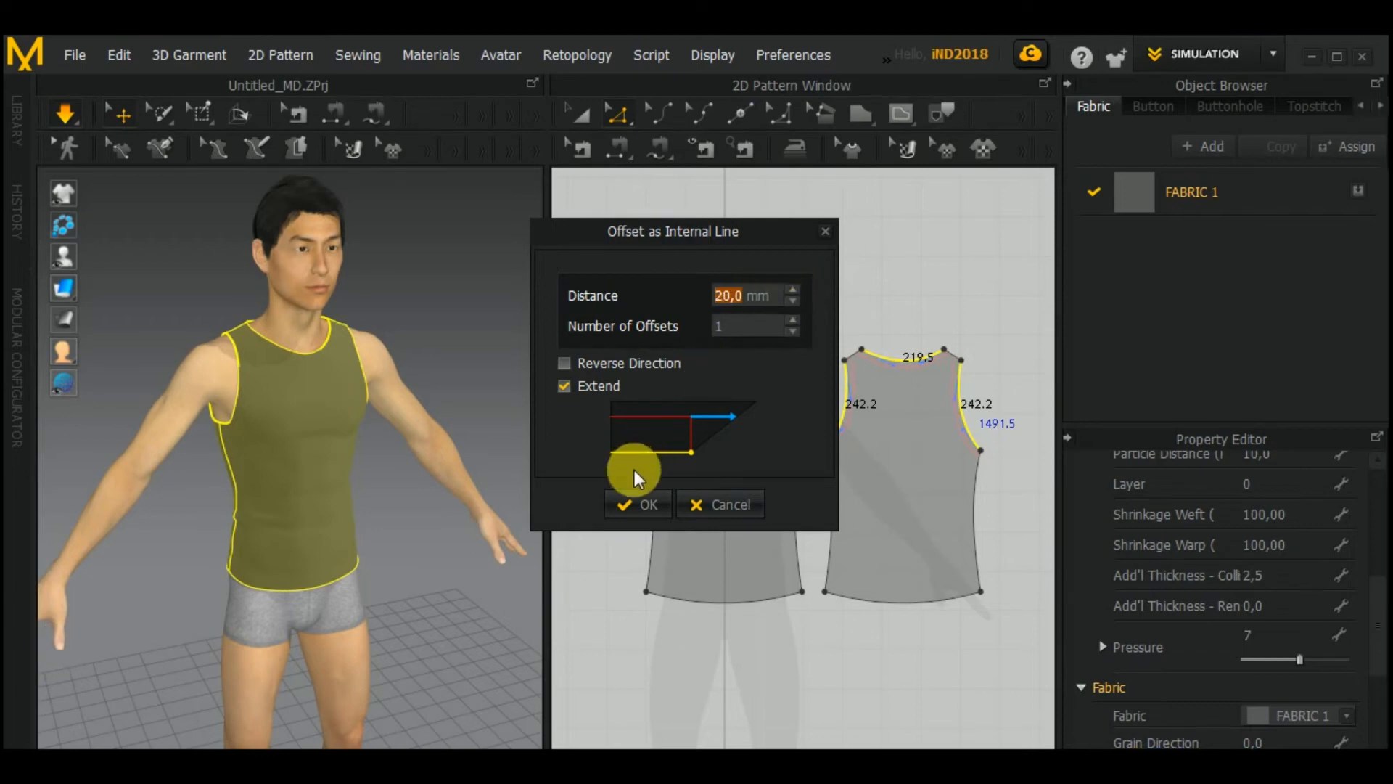
pyautogui.click(637, 504)
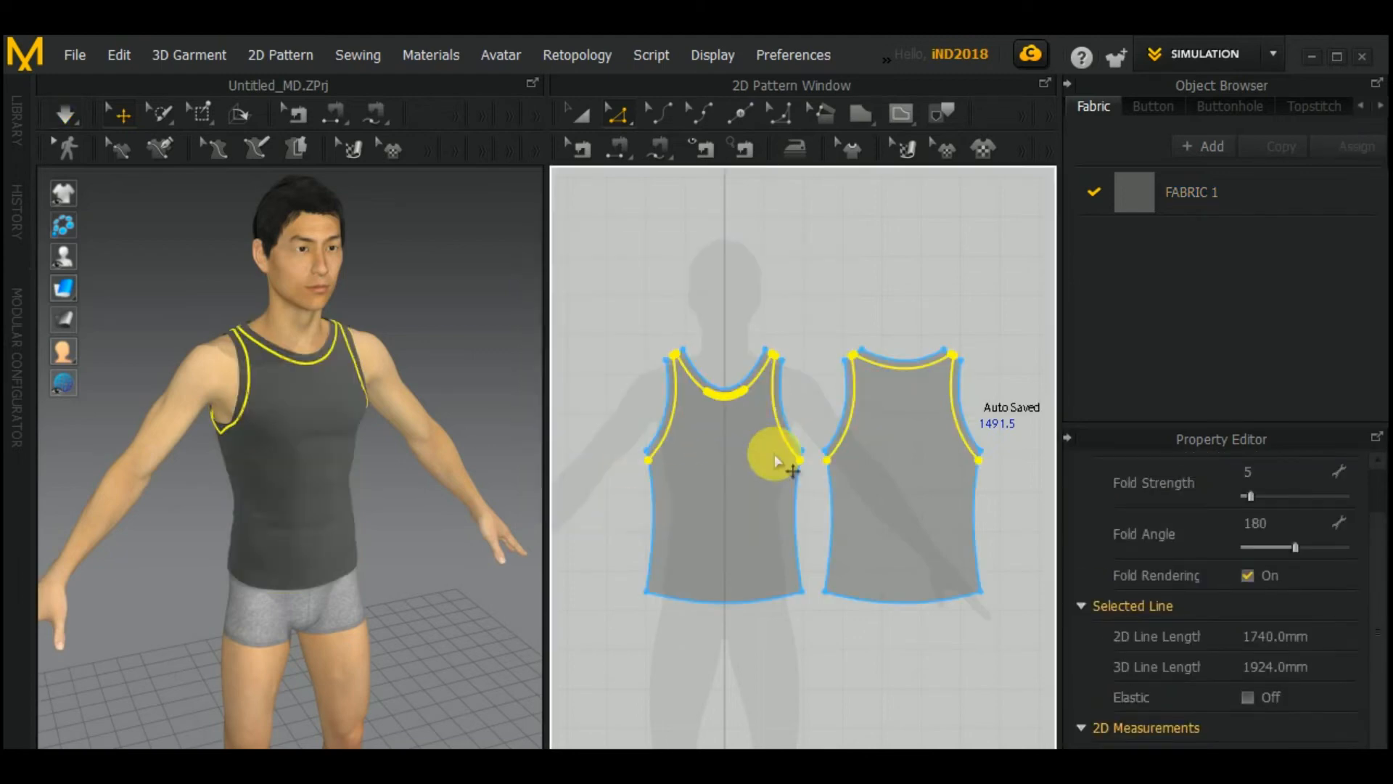
pyautogui.scroll(-1, 784, 646)
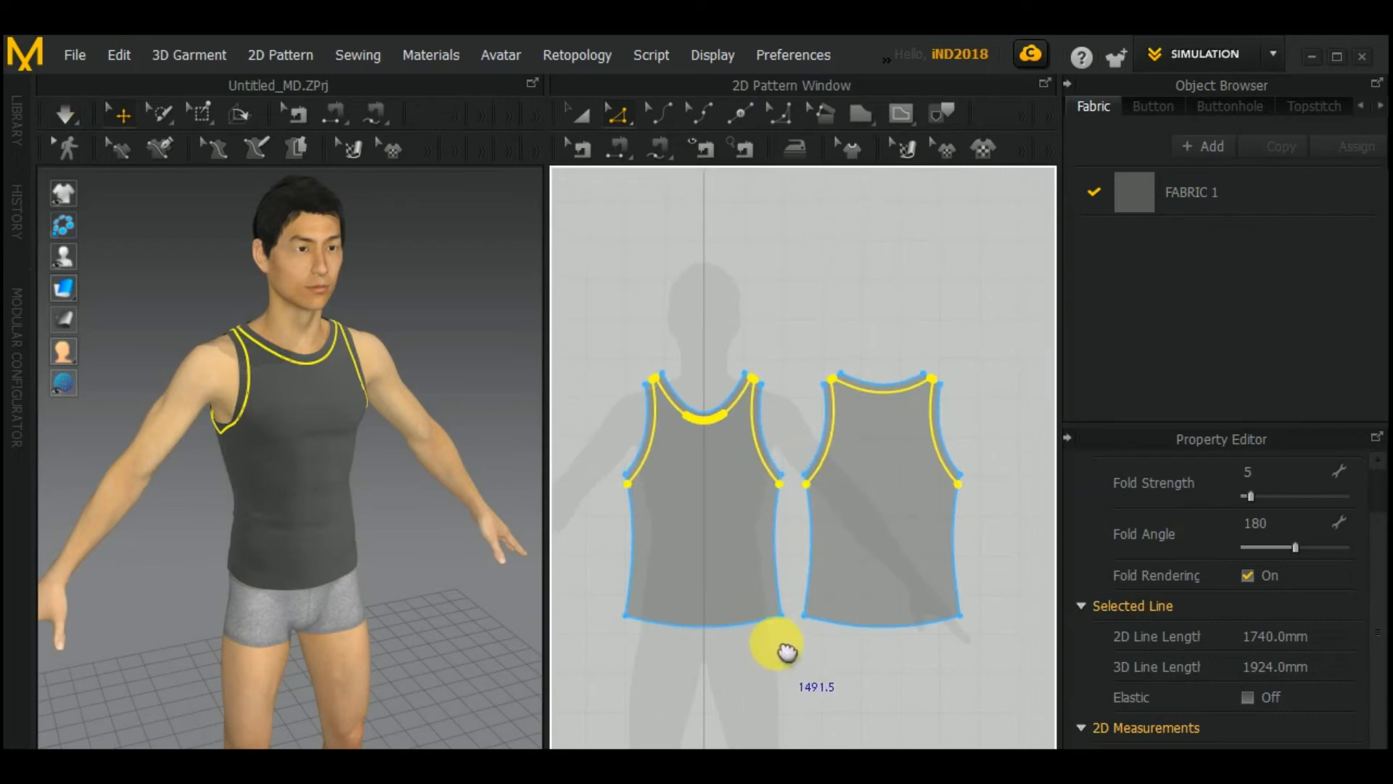
pyautogui.scroll(-3, 820, 490)
pyautogui.scroll(5, 814, 478)
pyautogui.scroll(-7, 833, 491)
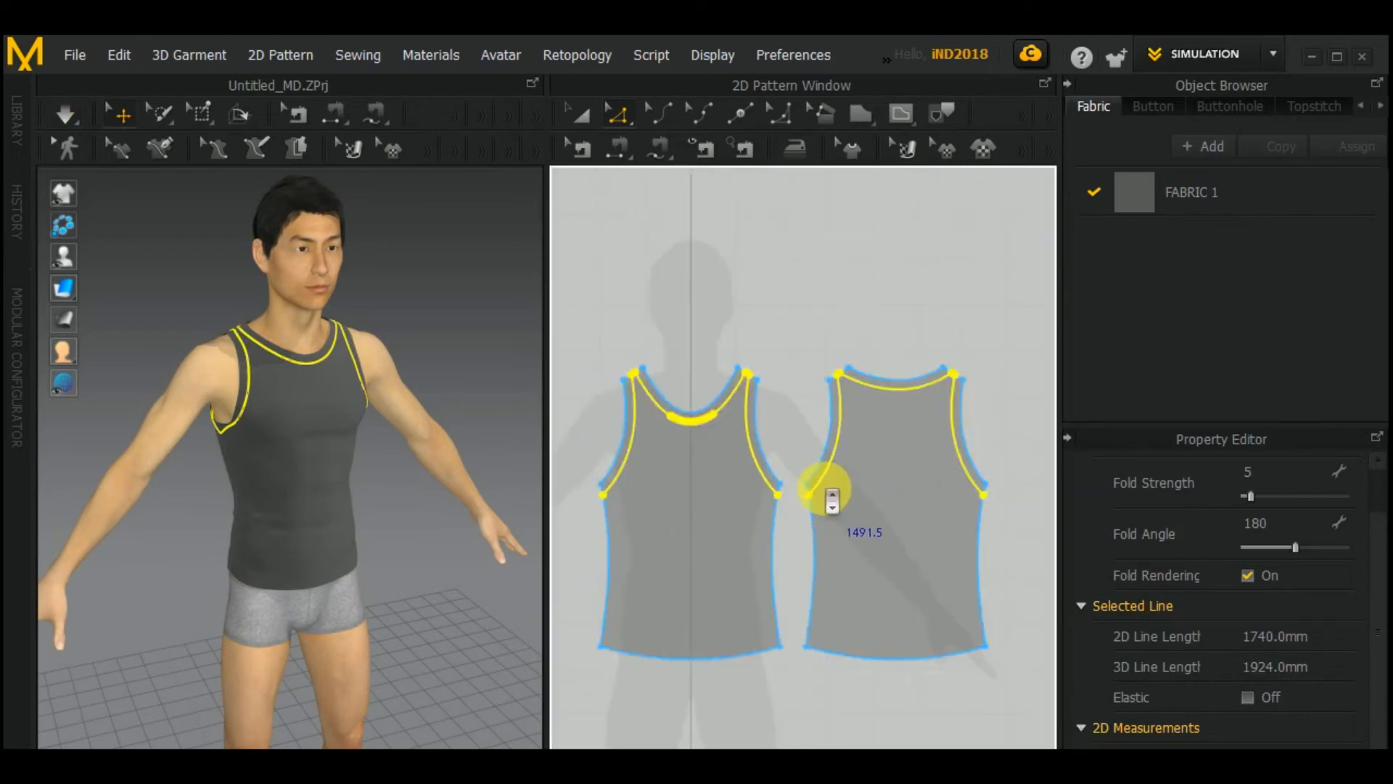
pyautogui.click(599, 123)
pyautogui.click(746, 467)
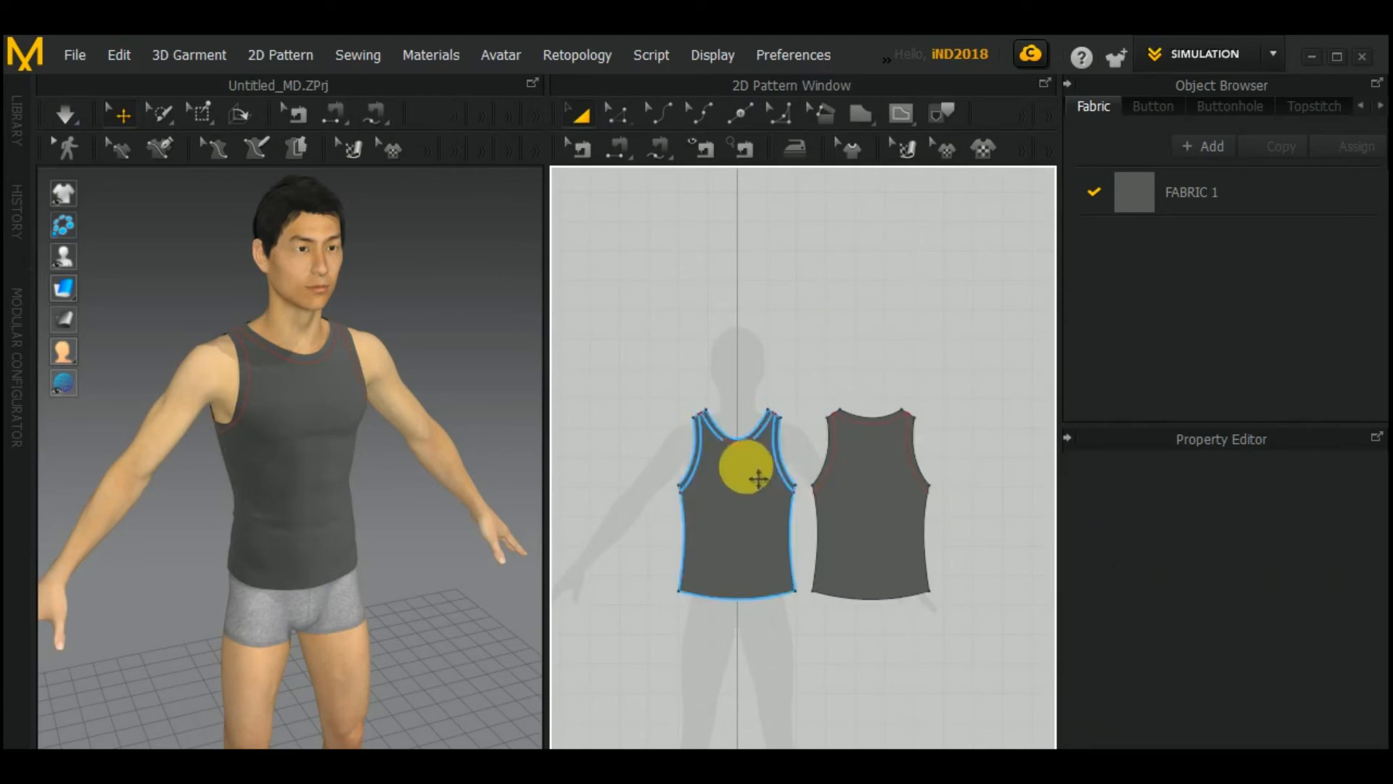
pyautogui.scroll(5, 752, 473)
pyautogui.scroll(-6, 751, 476)
pyautogui.click(864, 177)
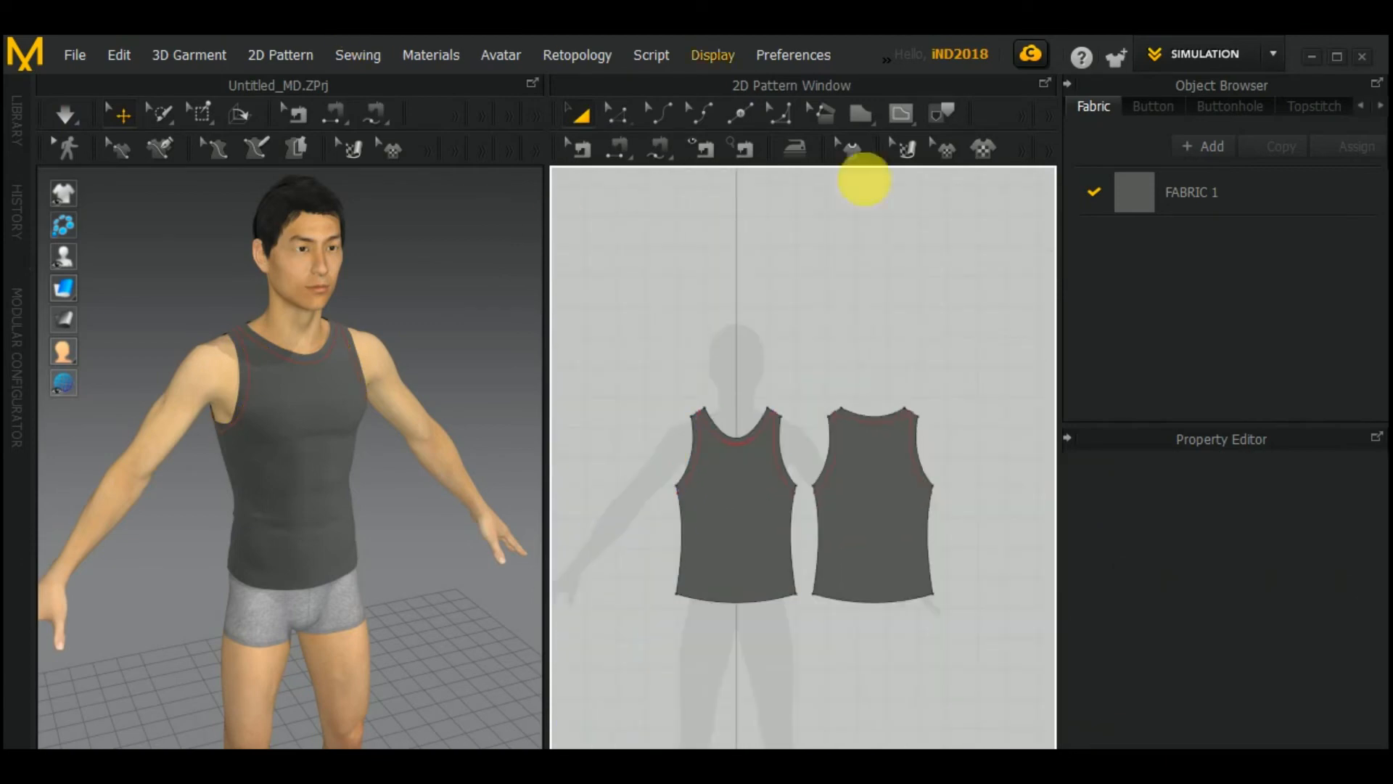
pyautogui.scroll(1, 840, 628)
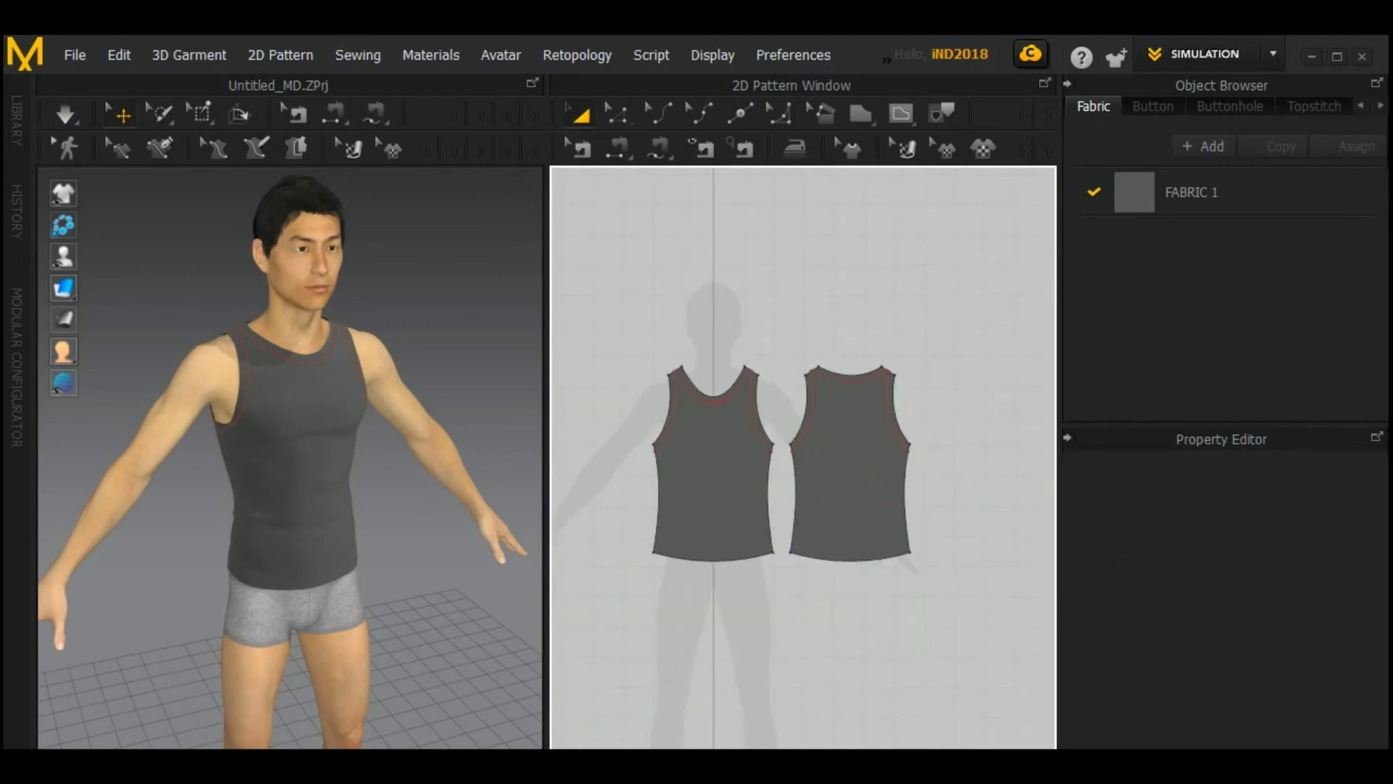
# Step: Restore the selection of the offset internal lines by undoing, and cut and sew both pieces along them
pyautogui.hotkey('ctrl', 'z')
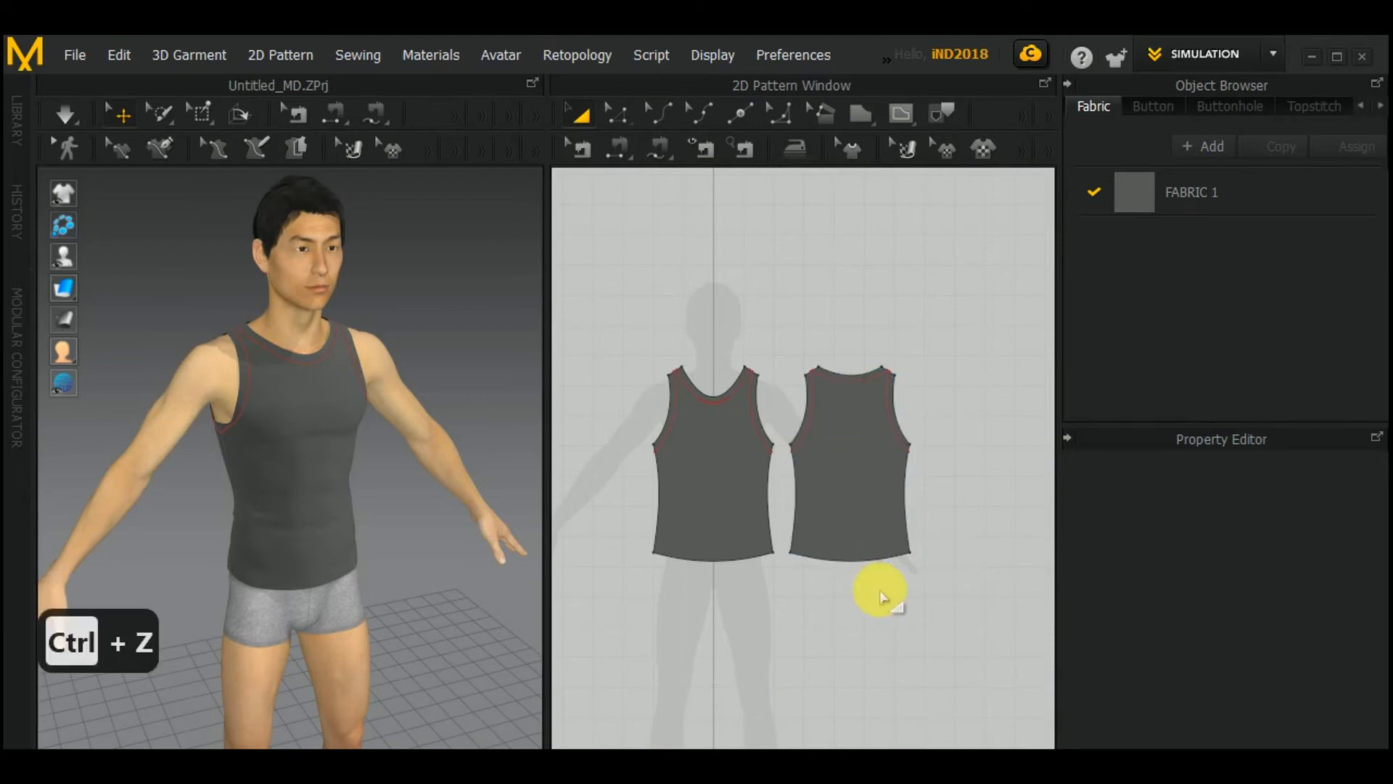
pyautogui.hotkey('ctrl', 'z')
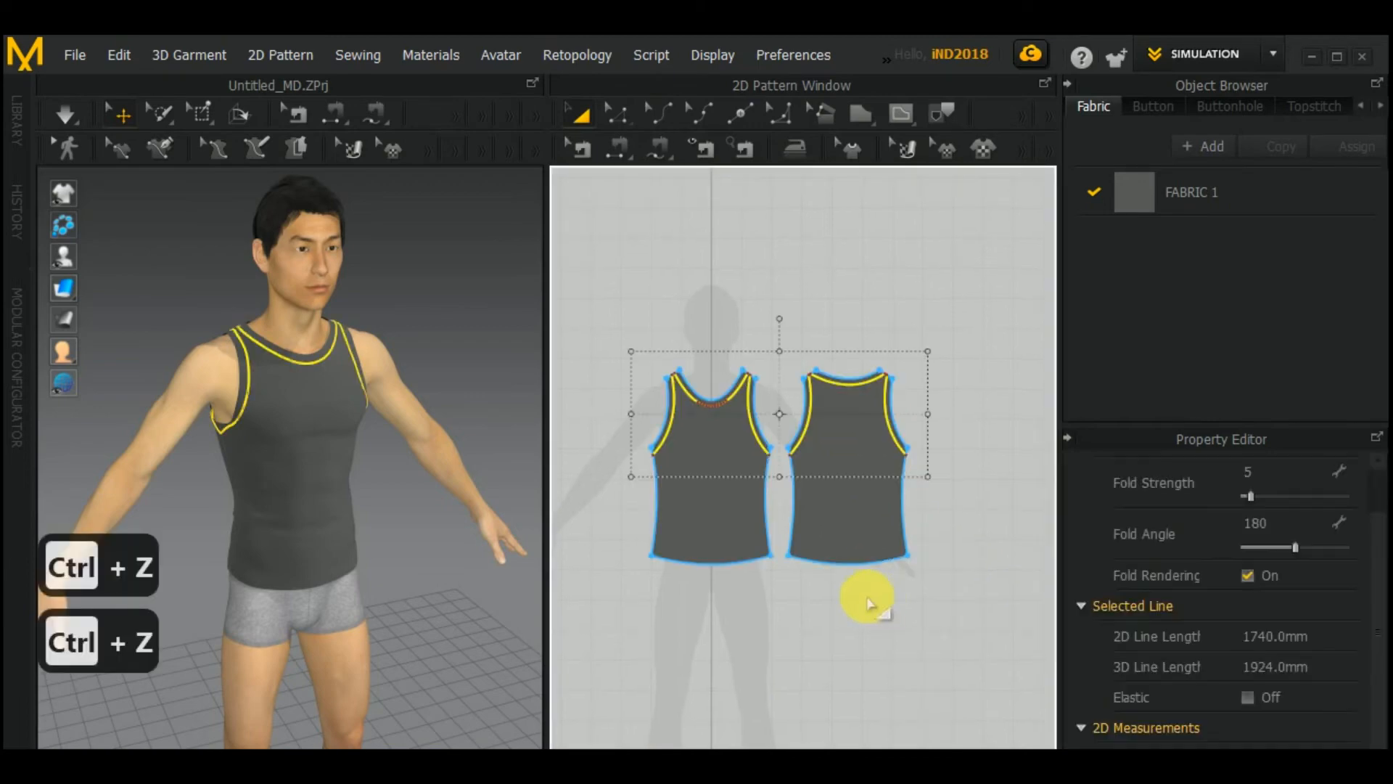
pyautogui.rightClick(812, 411)
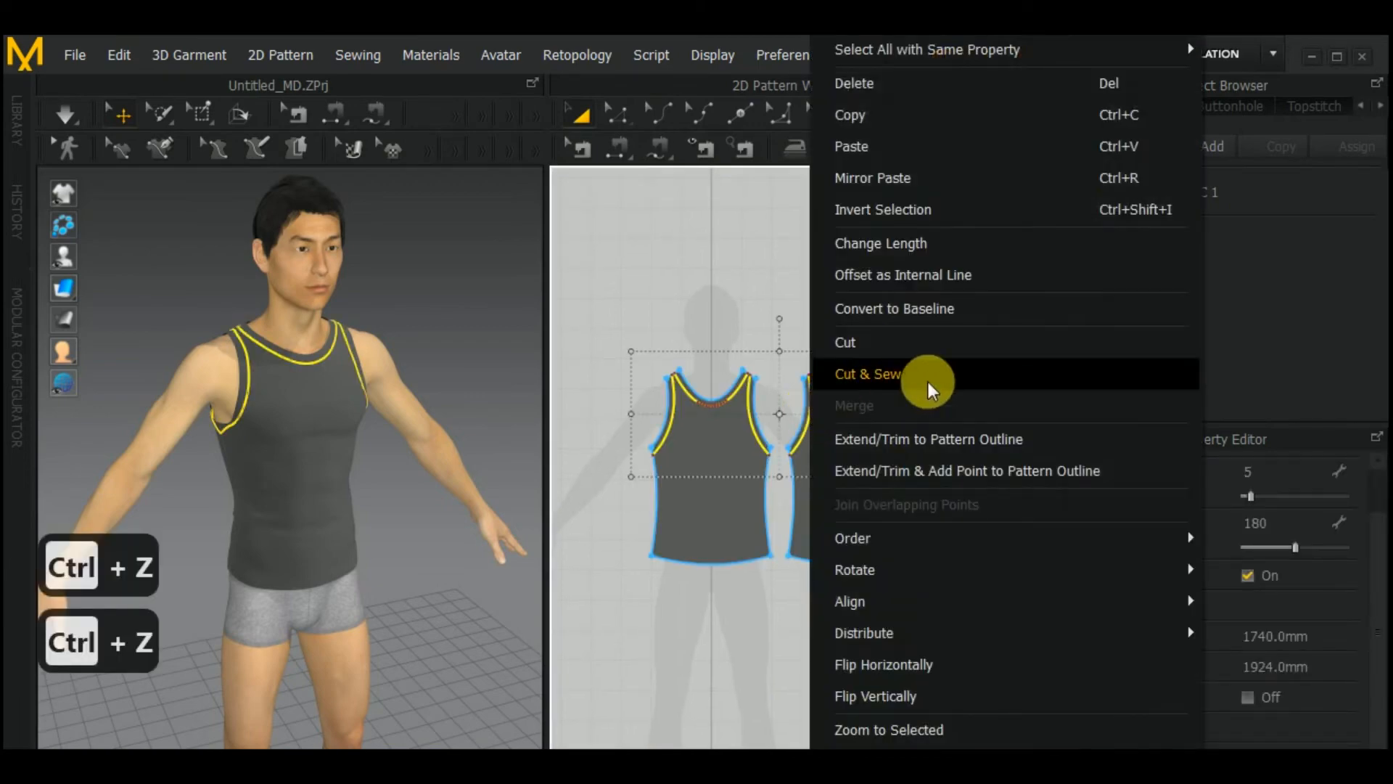
pyautogui.click(908, 376)
pyautogui.click(1000, 508)
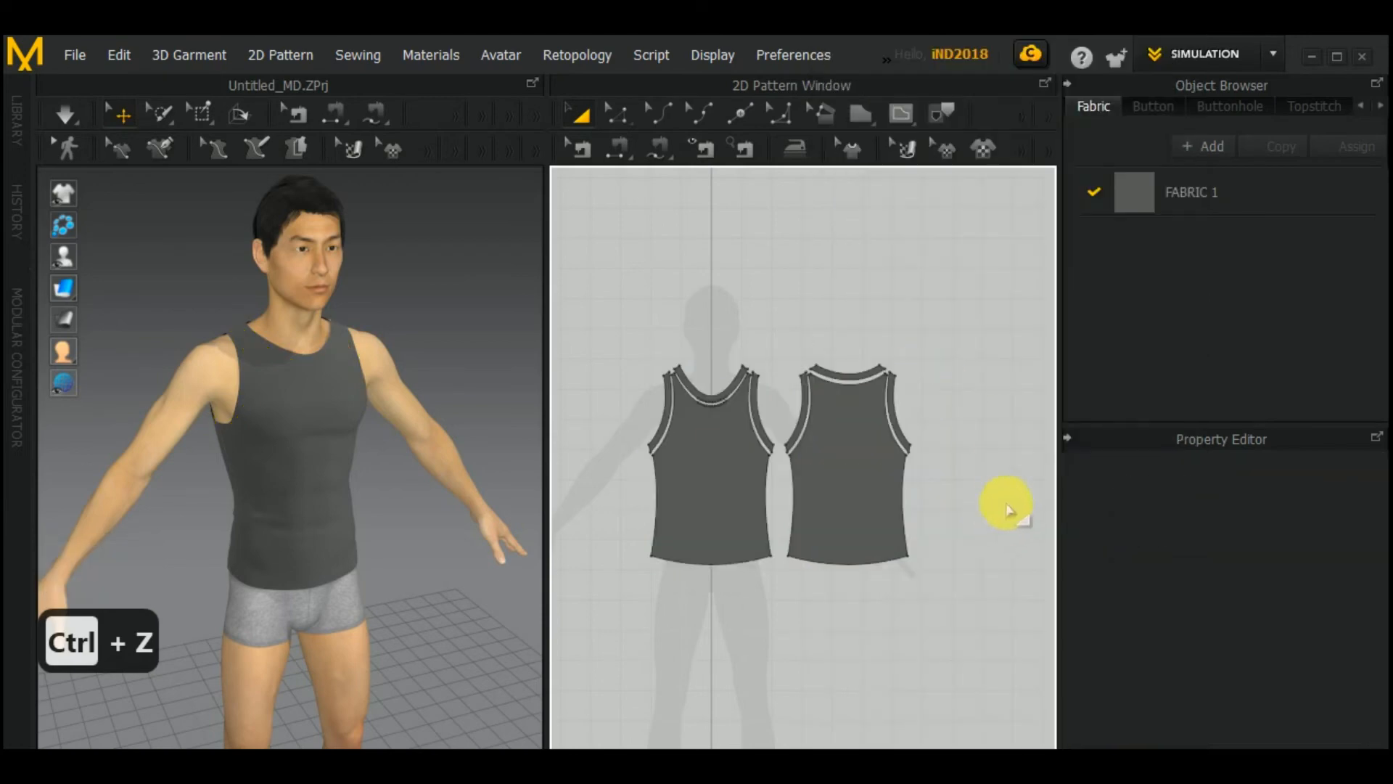
pyautogui.click(803, 664)
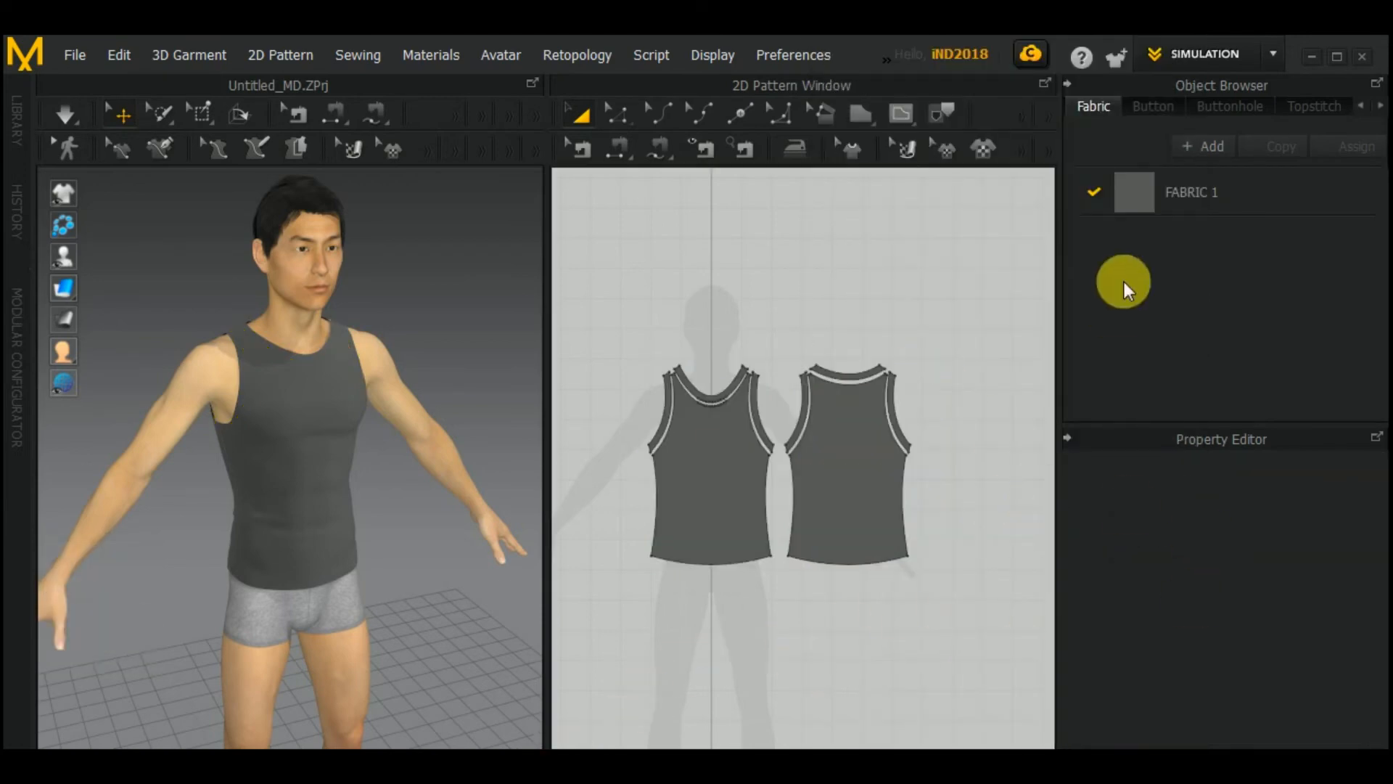
# Step: Duplicate FABRIC 1 to get a second fabric
pyautogui.moveTo(934, 402); pyautogui.dragTo(930, 407, button='middle')
pyautogui.click(1140, 193)
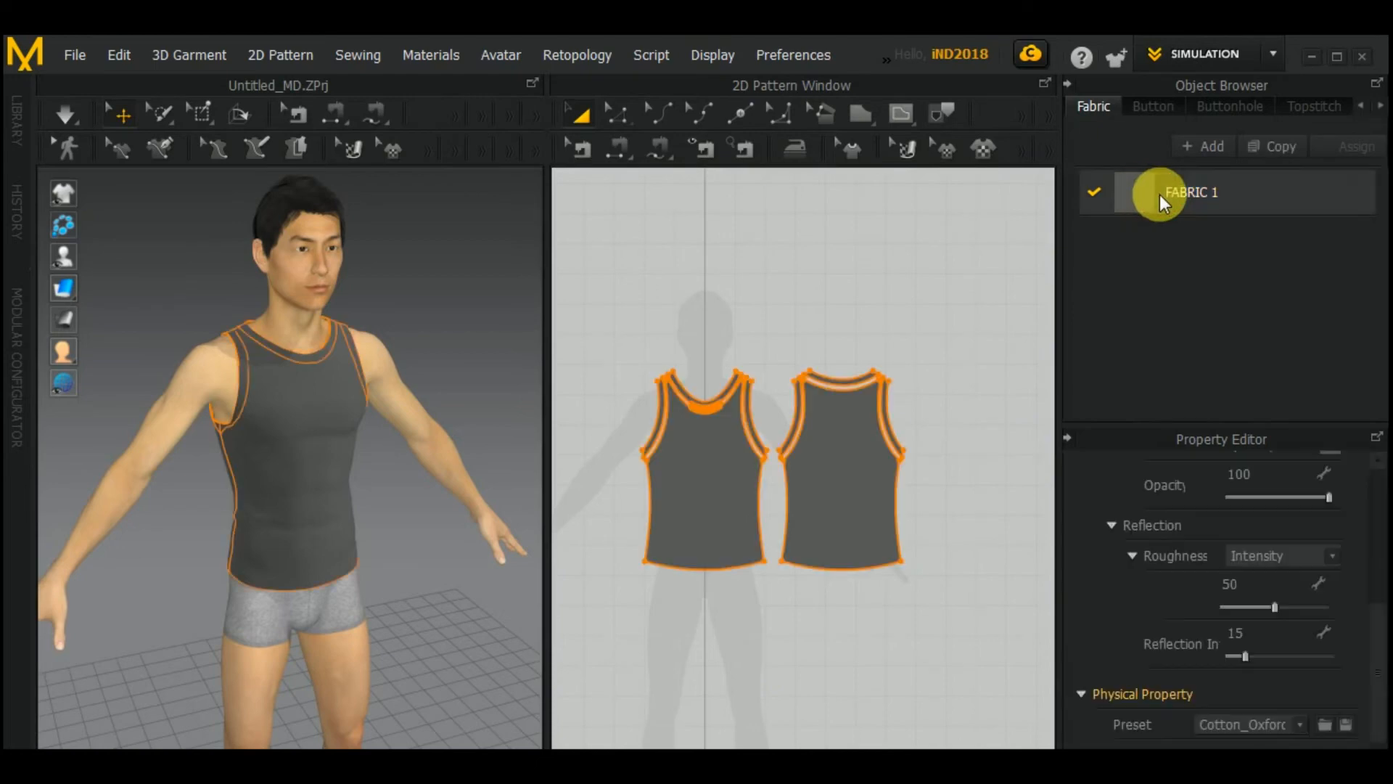
pyautogui.click(1288, 150)
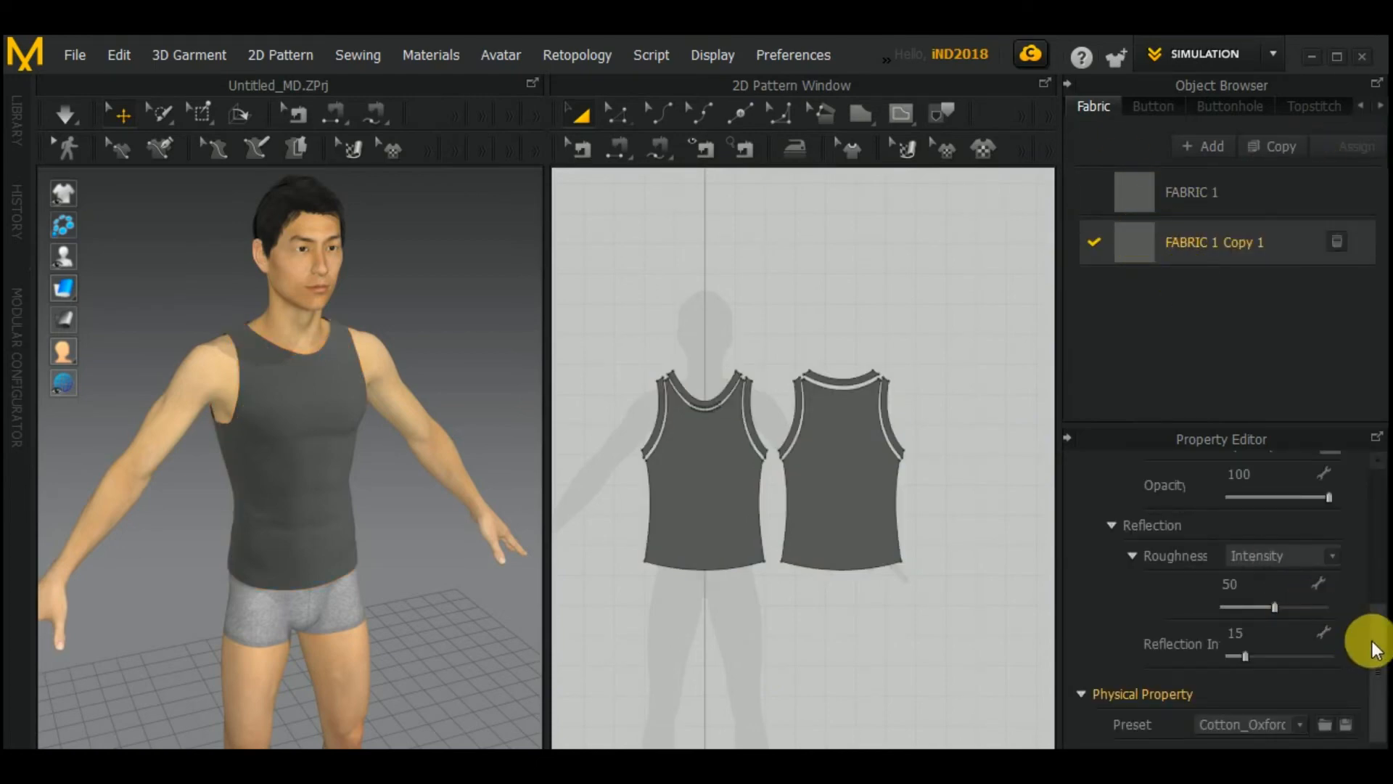
# Step: Set the colour of FABRIC 1 Copy 1 to blue 3333CC
pyautogui.scroll(3, 1373, 641)
pyautogui.click(1330, 606)
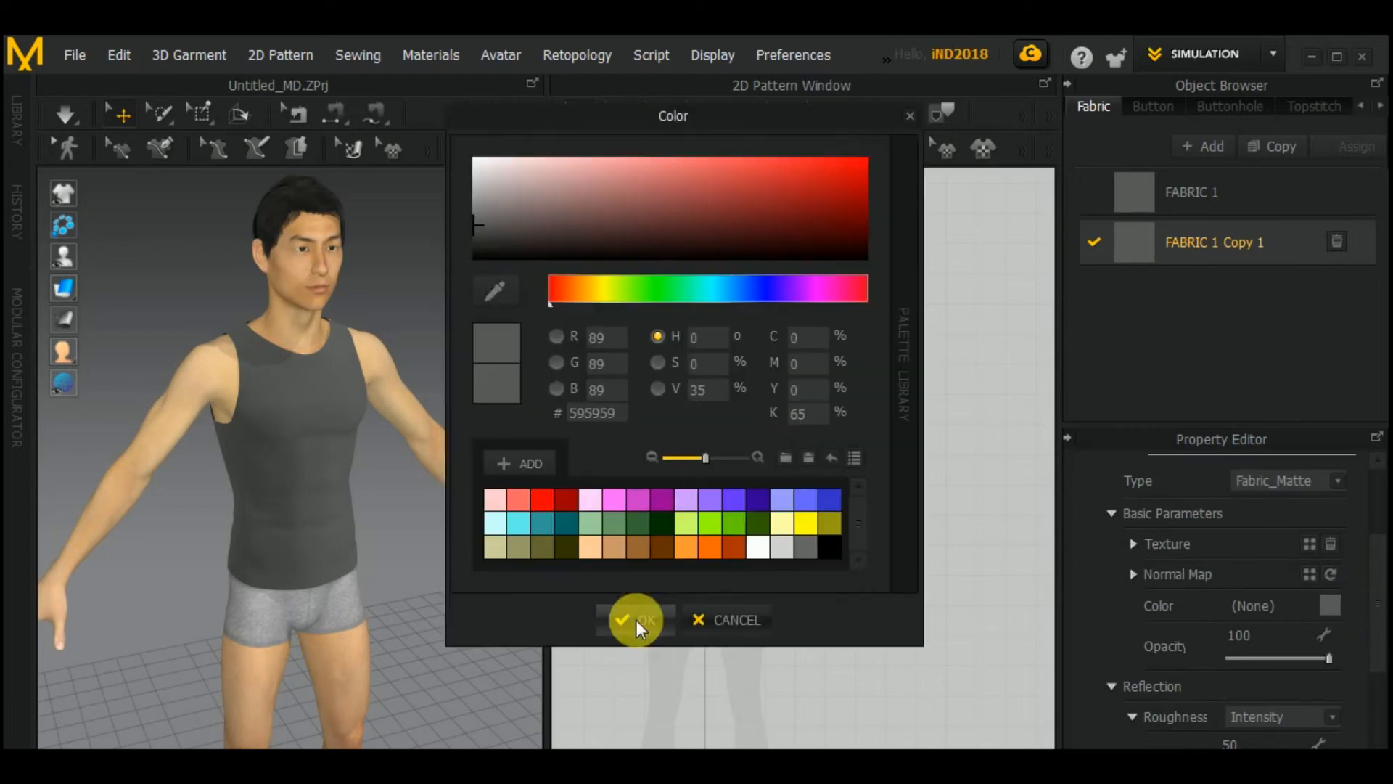
pyautogui.click(816, 500)
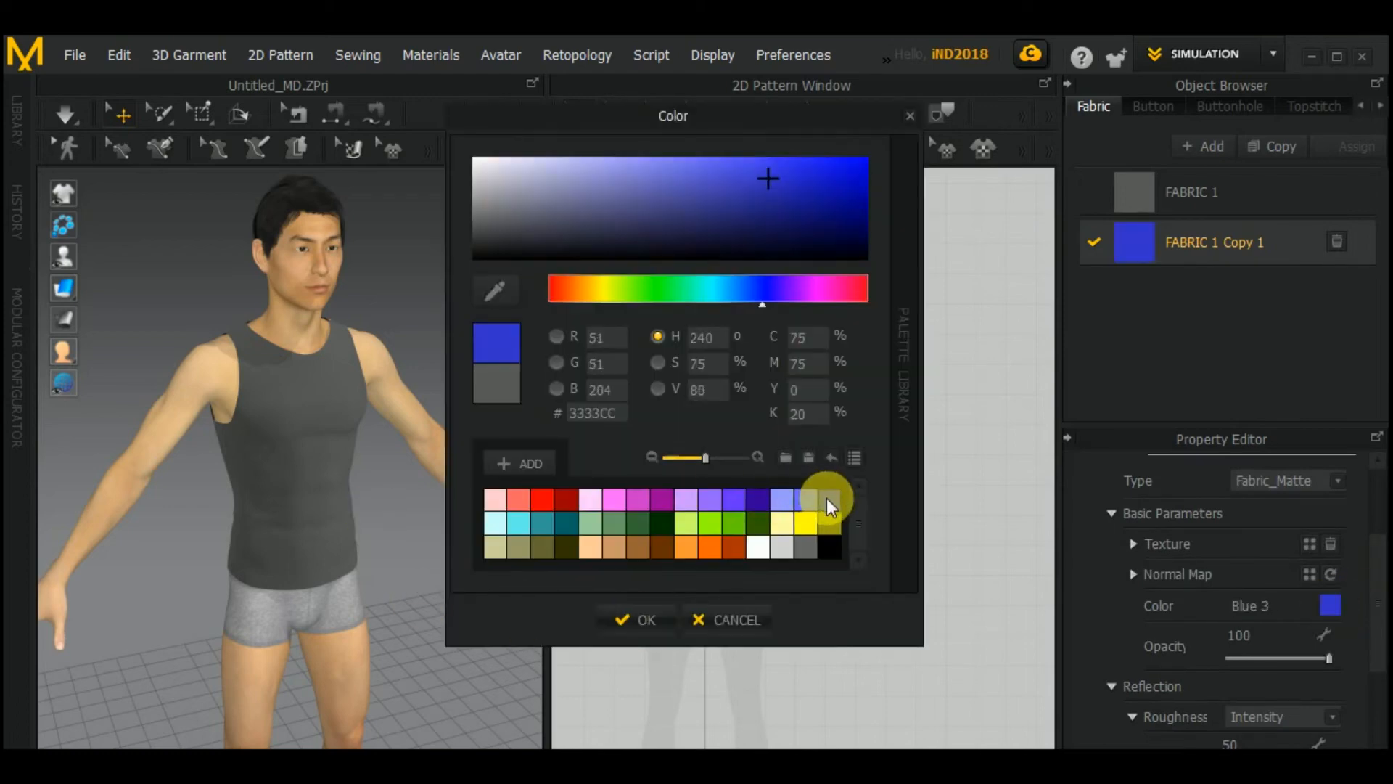
pyautogui.click(649, 619)
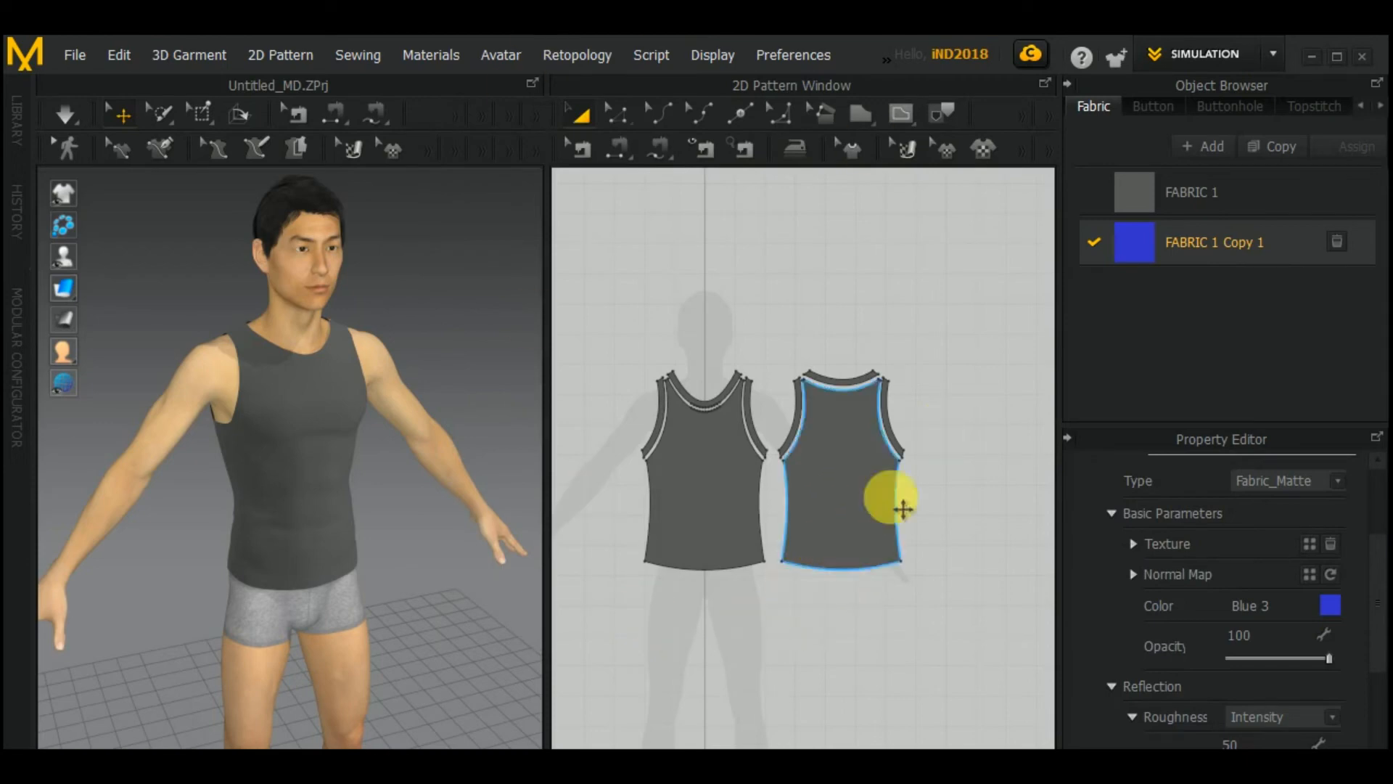
pyautogui.moveTo(1374, 637); pyautogui.dragTo(1357, 565)
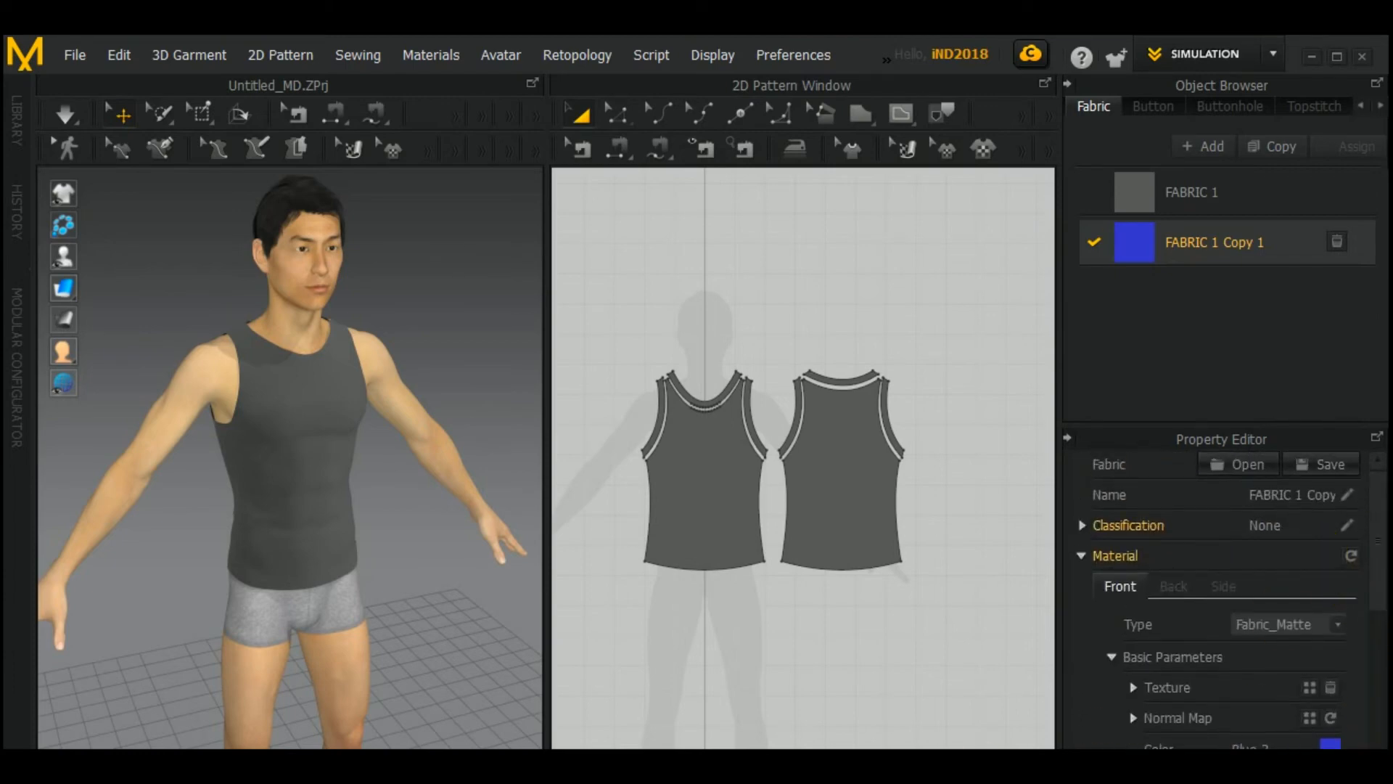
# Step: Assign FABRIC 1 Copy 1 to the neckline and armhole bands of the front and back pieces
pyautogui.click(657, 416)
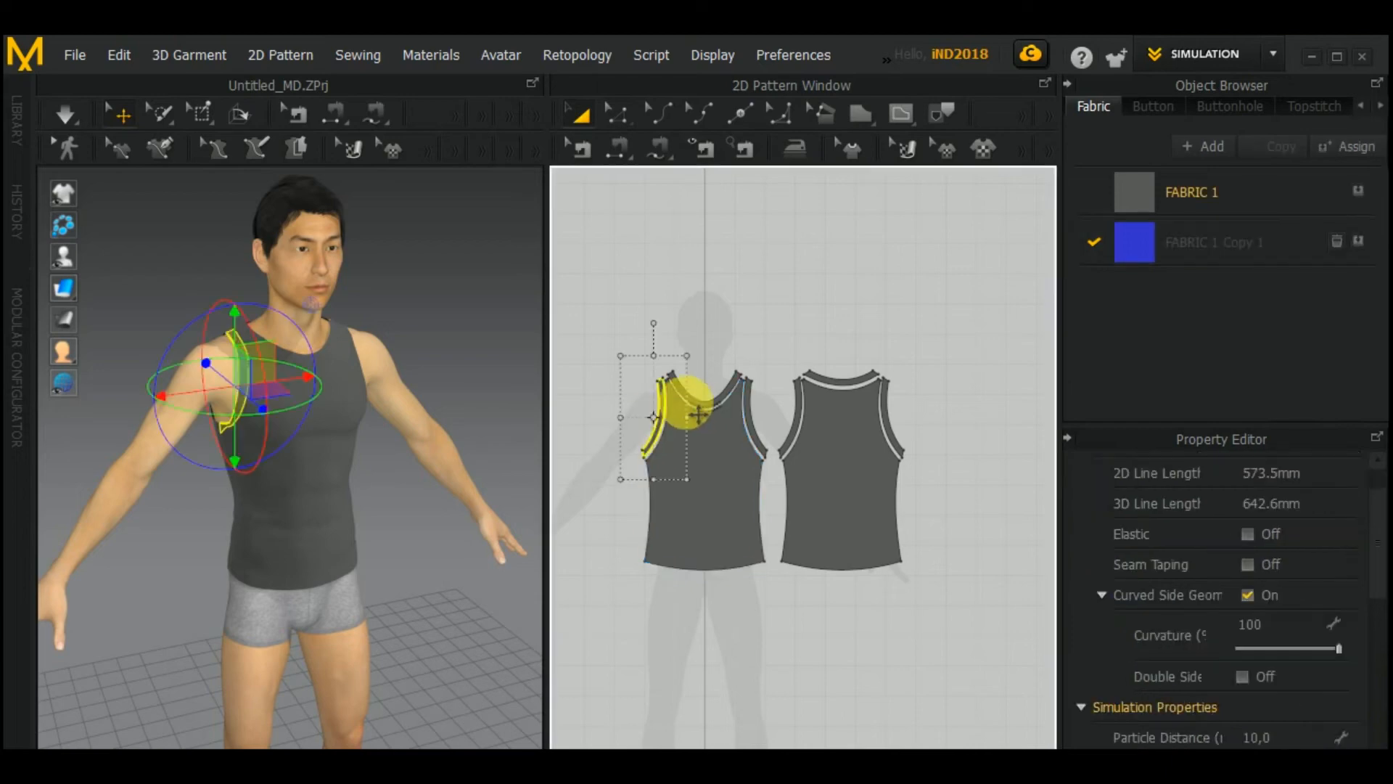
pyautogui.keyDown('shift'); pyautogui.click(729, 391); pyautogui.keyUp('shift')
pyautogui.keyDown('shift'); pyautogui.click(761, 412); pyautogui.keyUp('shift')
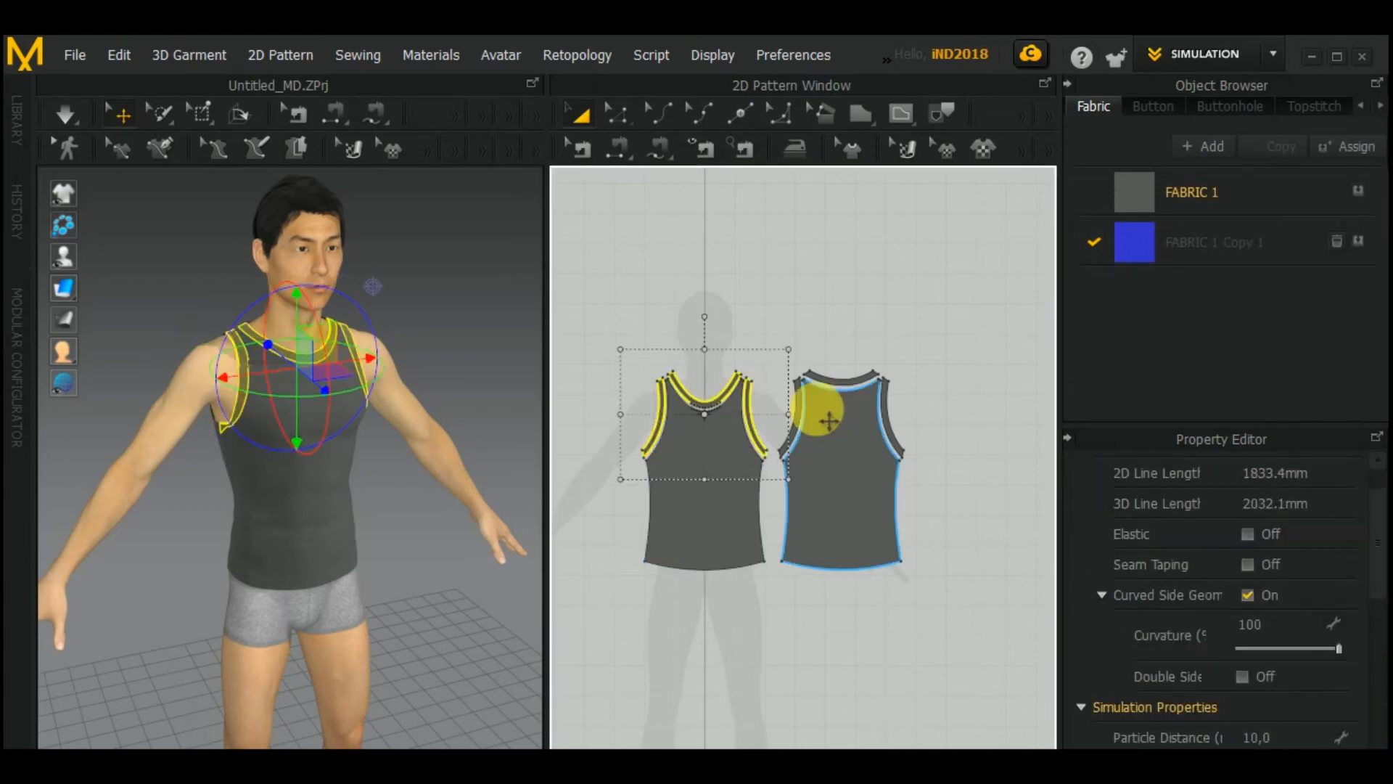
pyautogui.keyDown('shift'); pyautogui.click(800, 402); pyautogui.keyUp('shift')
pyautogui.keyDown('shift'); pyautogui.click(856, 377); pyautogui.keyUp('shift')
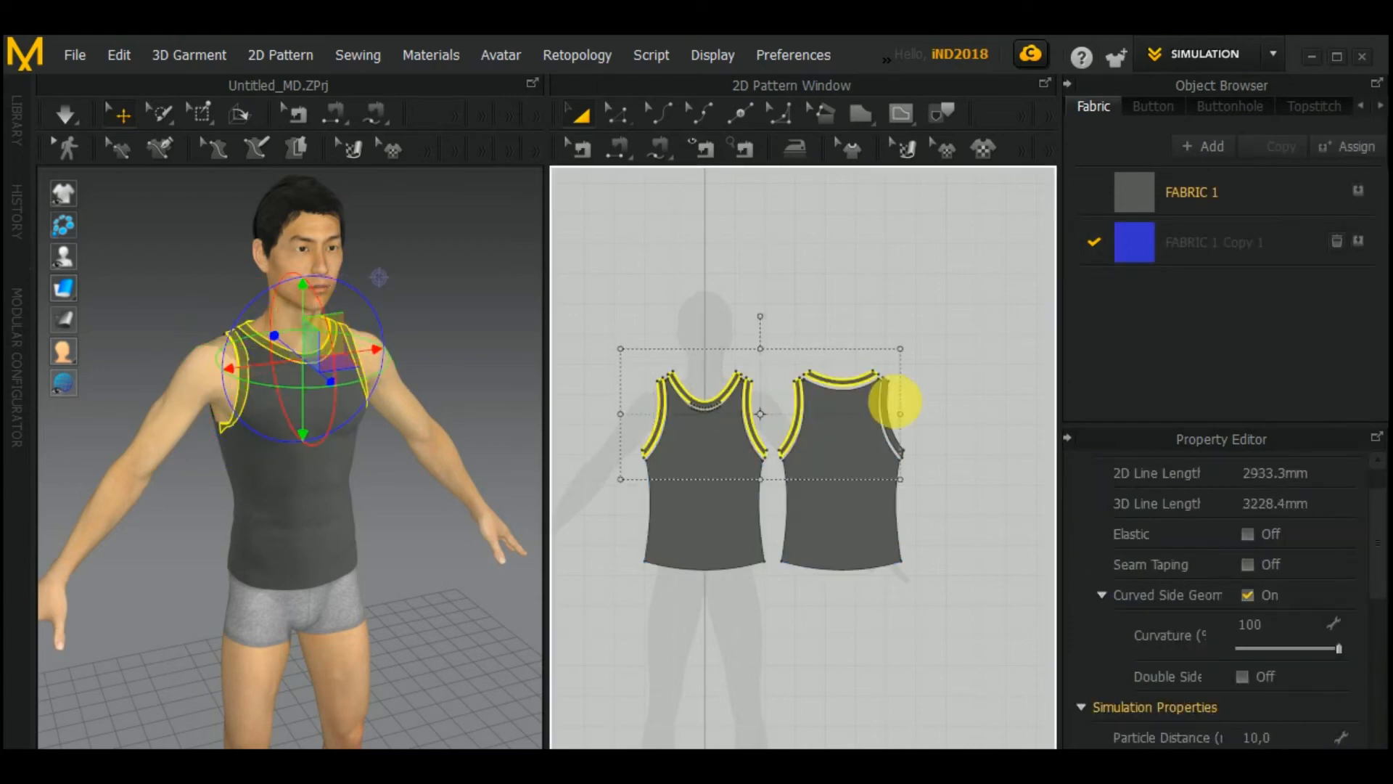
pyautogui.keyDown('shift'); pyautogui.click(900, 428); pyautogui.keyUp('shift')
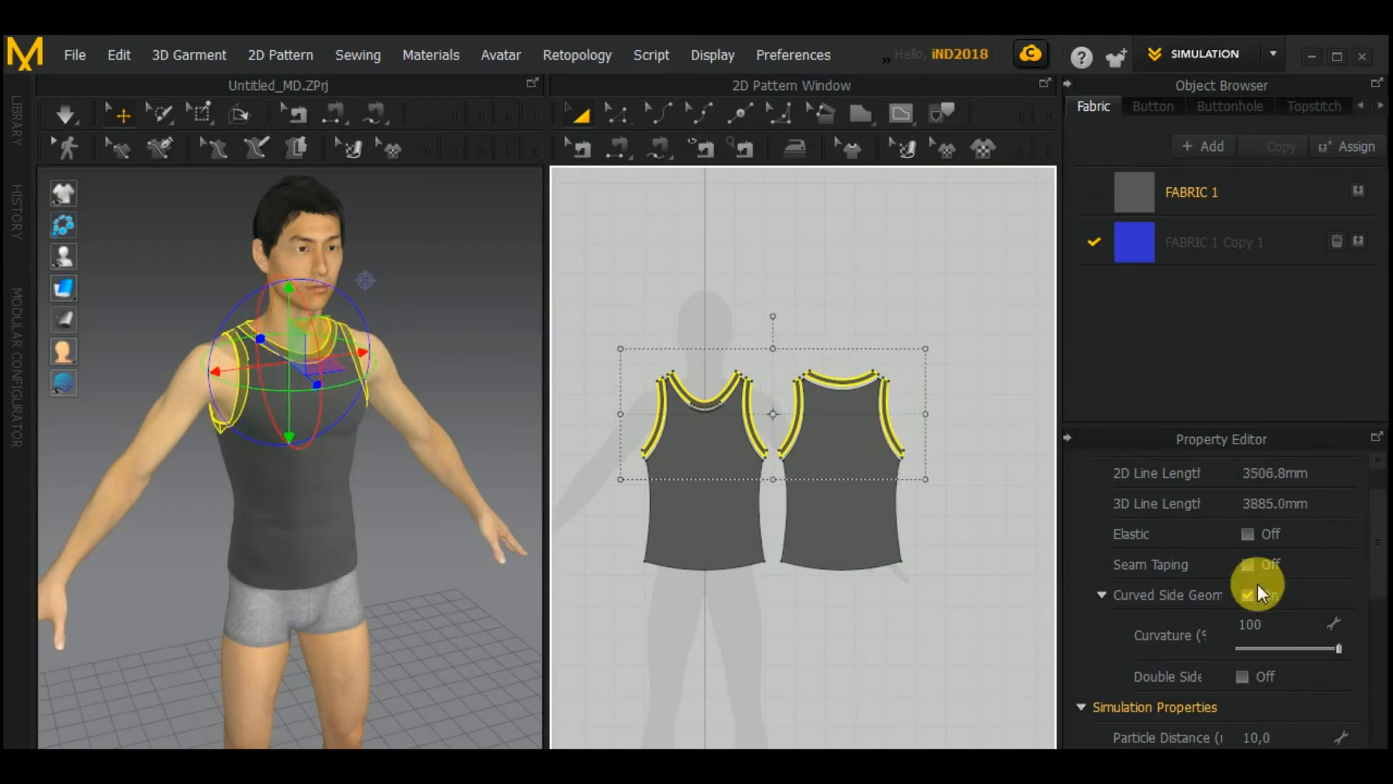
pyautogui.scroll(-10, 1257, 585)
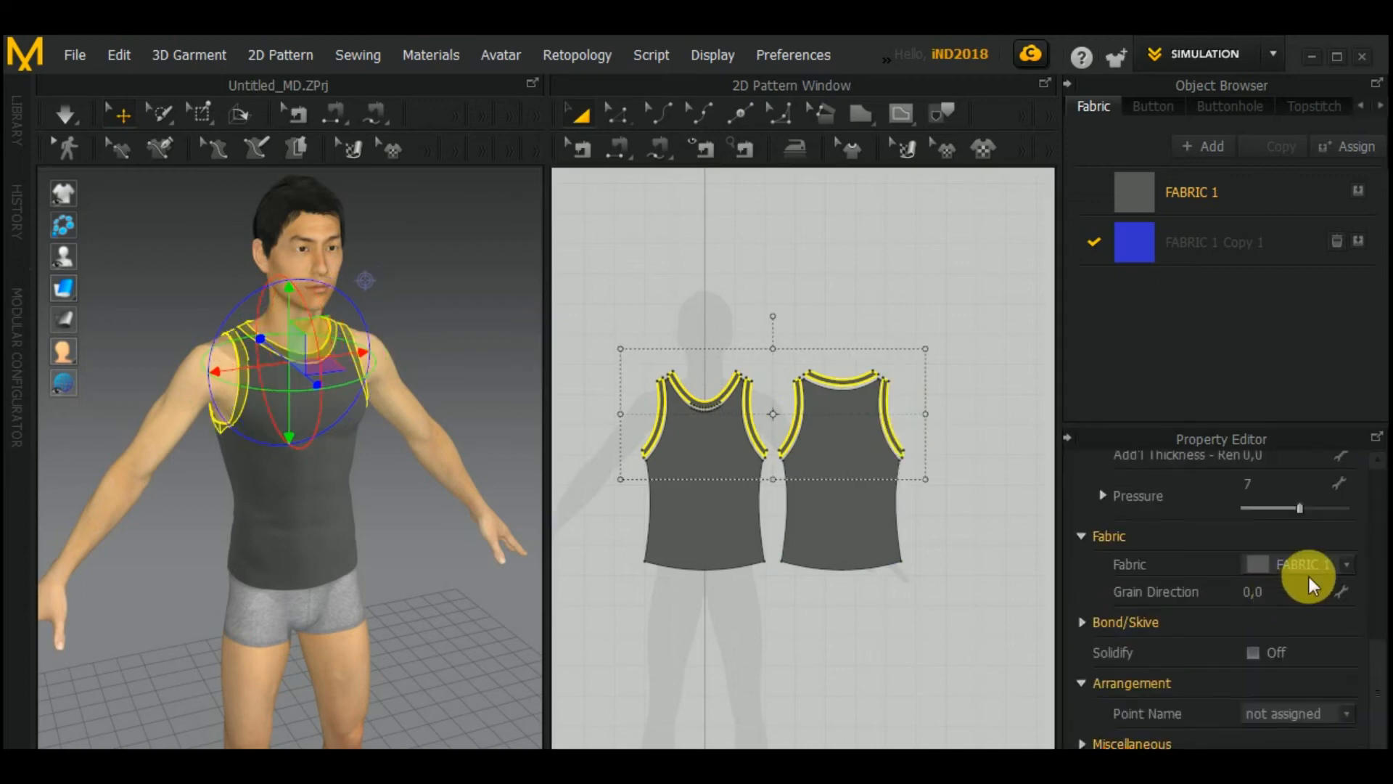
pyautogui.click(1330, 569)
pyautogui.click(1305, 586)
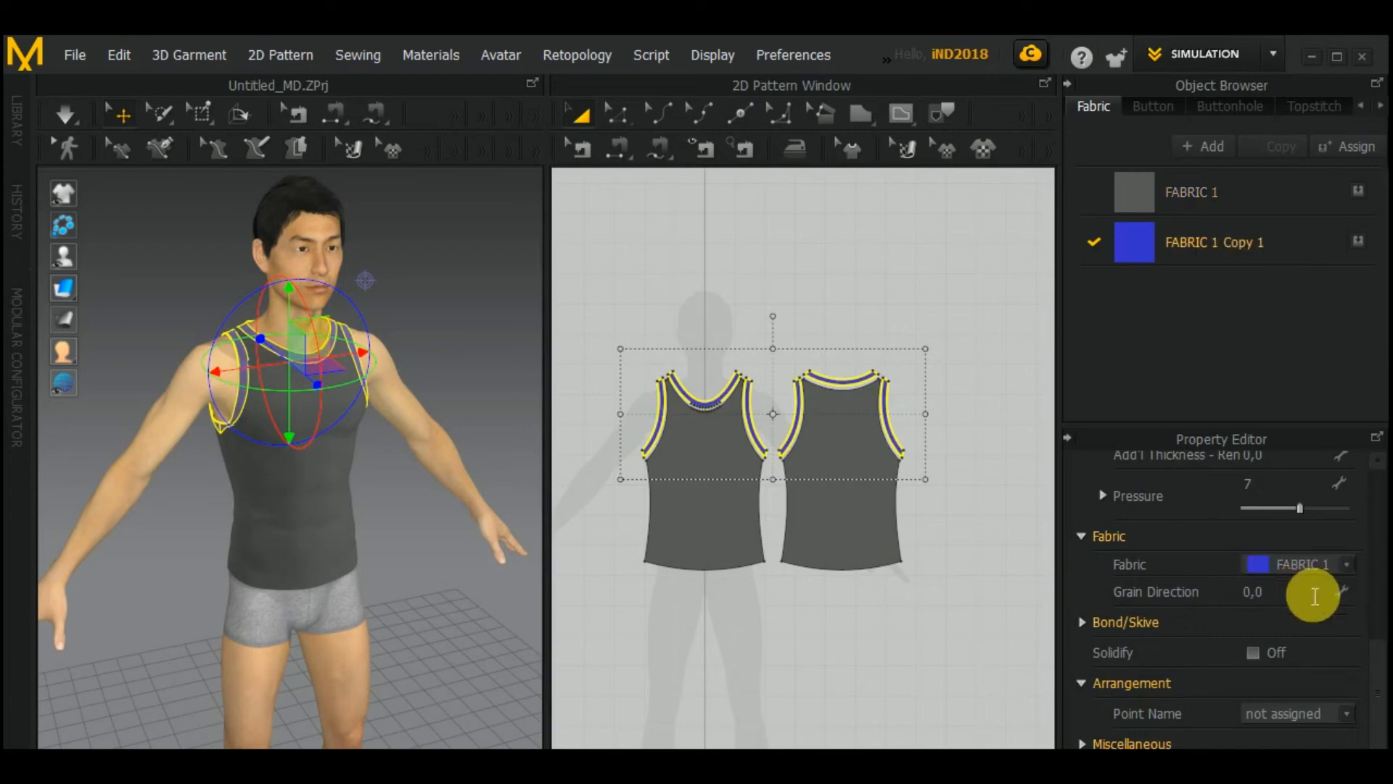
pyautogui.click(980, 584)
pyautogui.moveTo(964, 576); pyautogui.dragTo(962, 591, button='right')
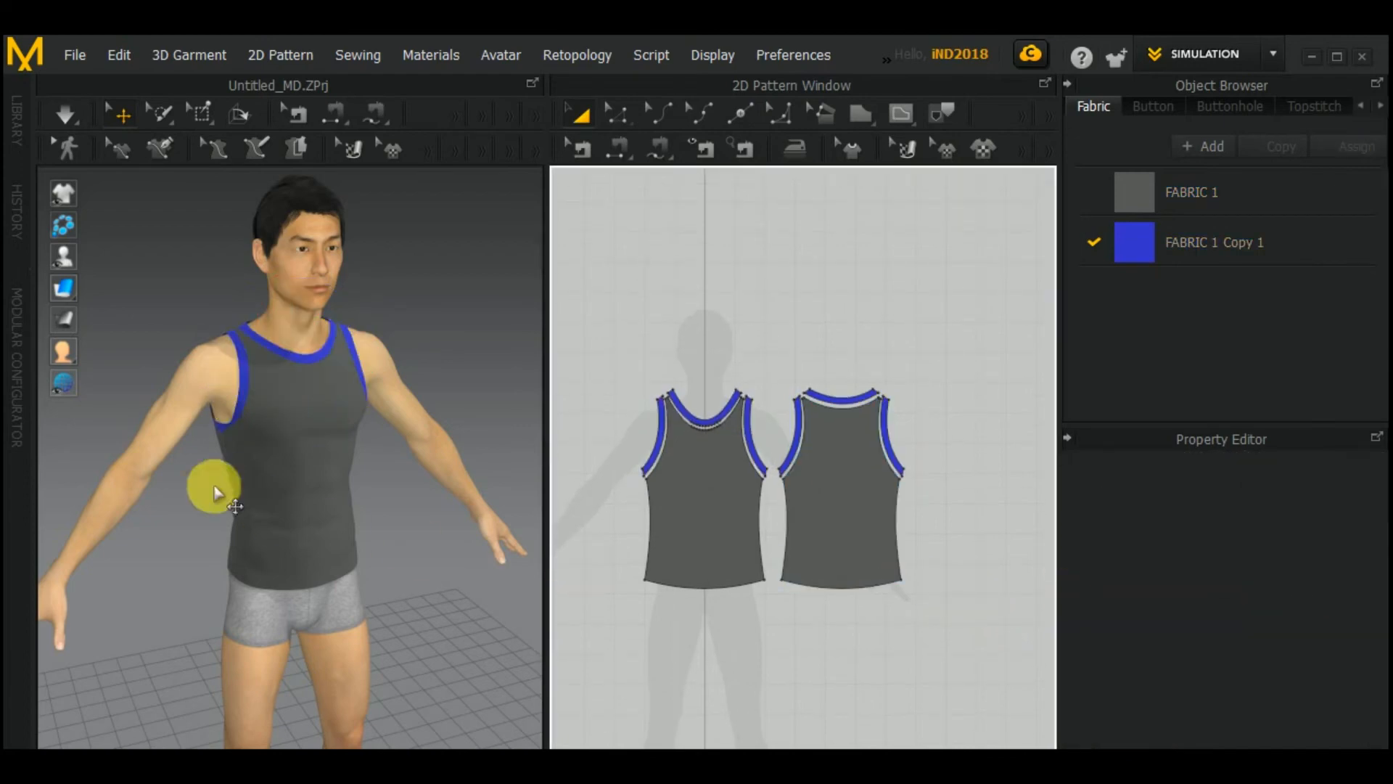
# Step: Simulate the top with its contrasting bands and inspect it on the avatar from the front and side
pyautogui.moveTo(212, 485); pyautogui.dragTo(137, 532, button='right')
pyautogui.click(358, 659)
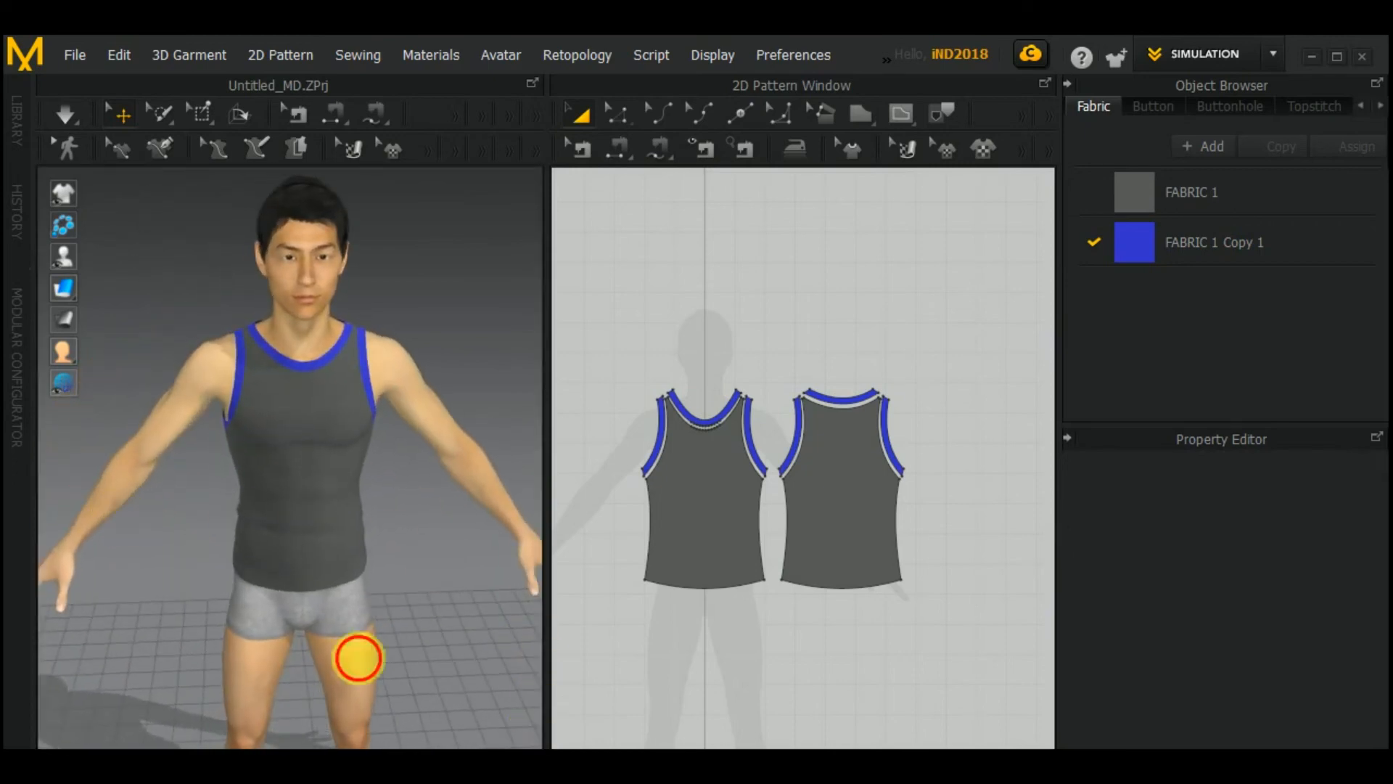
pyautogui.moveTo(244, 471); pyautogui.dragTo(262, 450, button='middle')
pyautogui.click(64, 114)
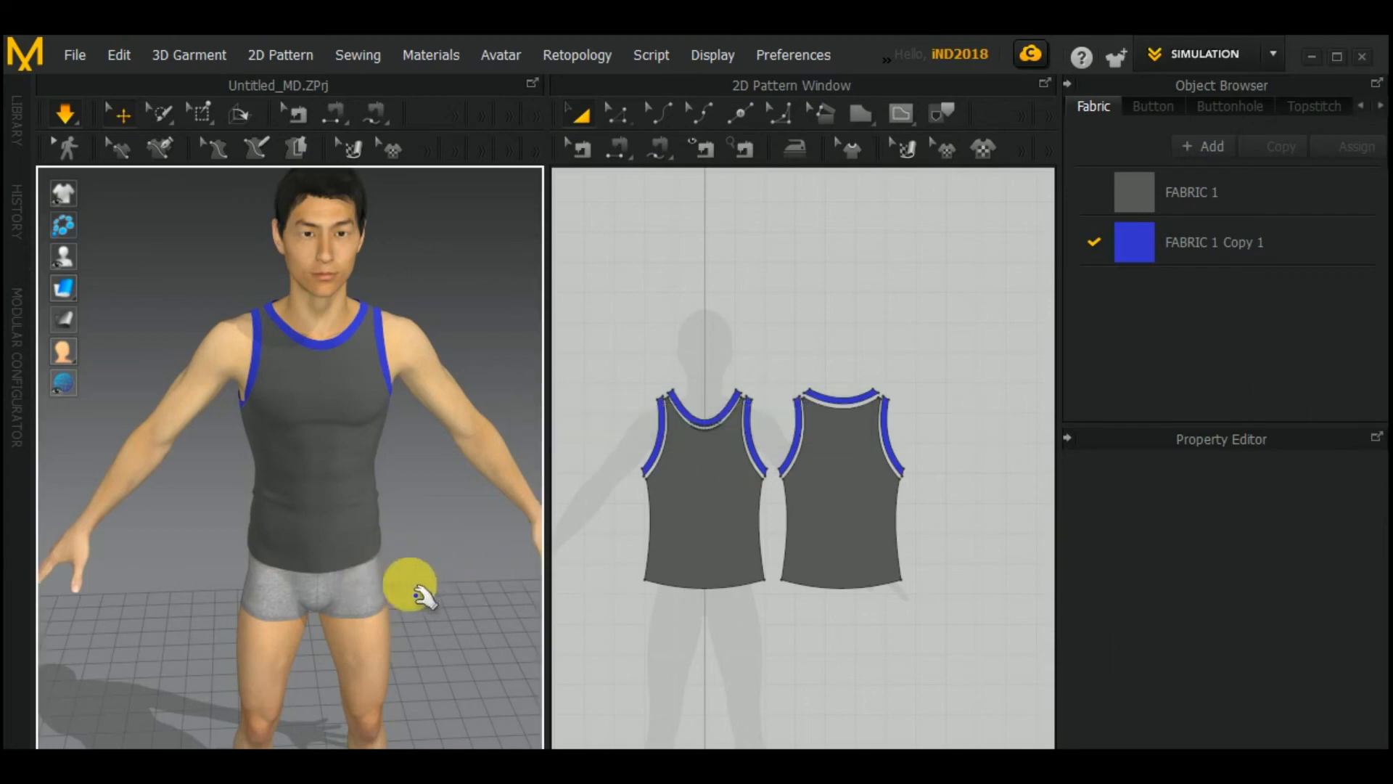
pyautogui.moveTo(421, 585); pyautogui.dragTo(177, 613, button='right')
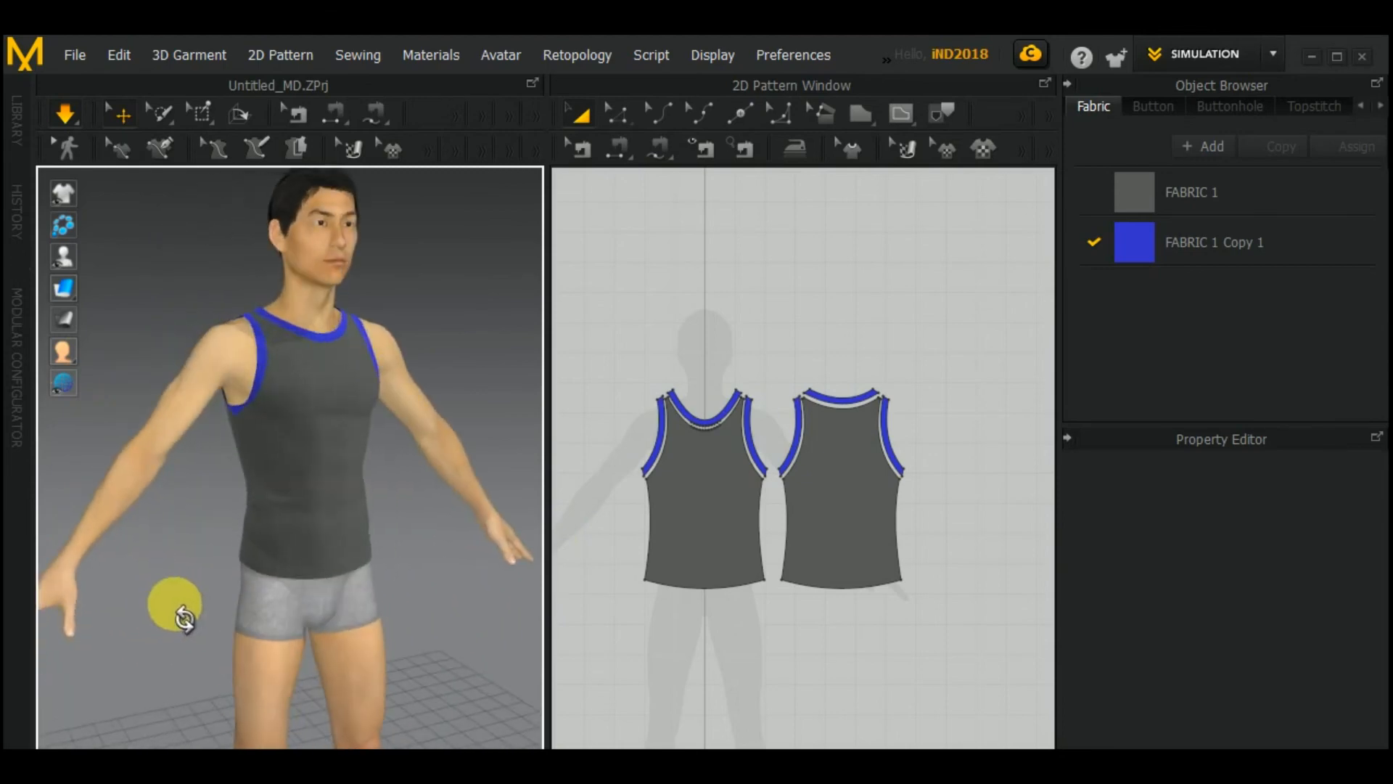
pyautogui.moveTo(410, 590); pyautogui.dragTo(363, 581, button='right')
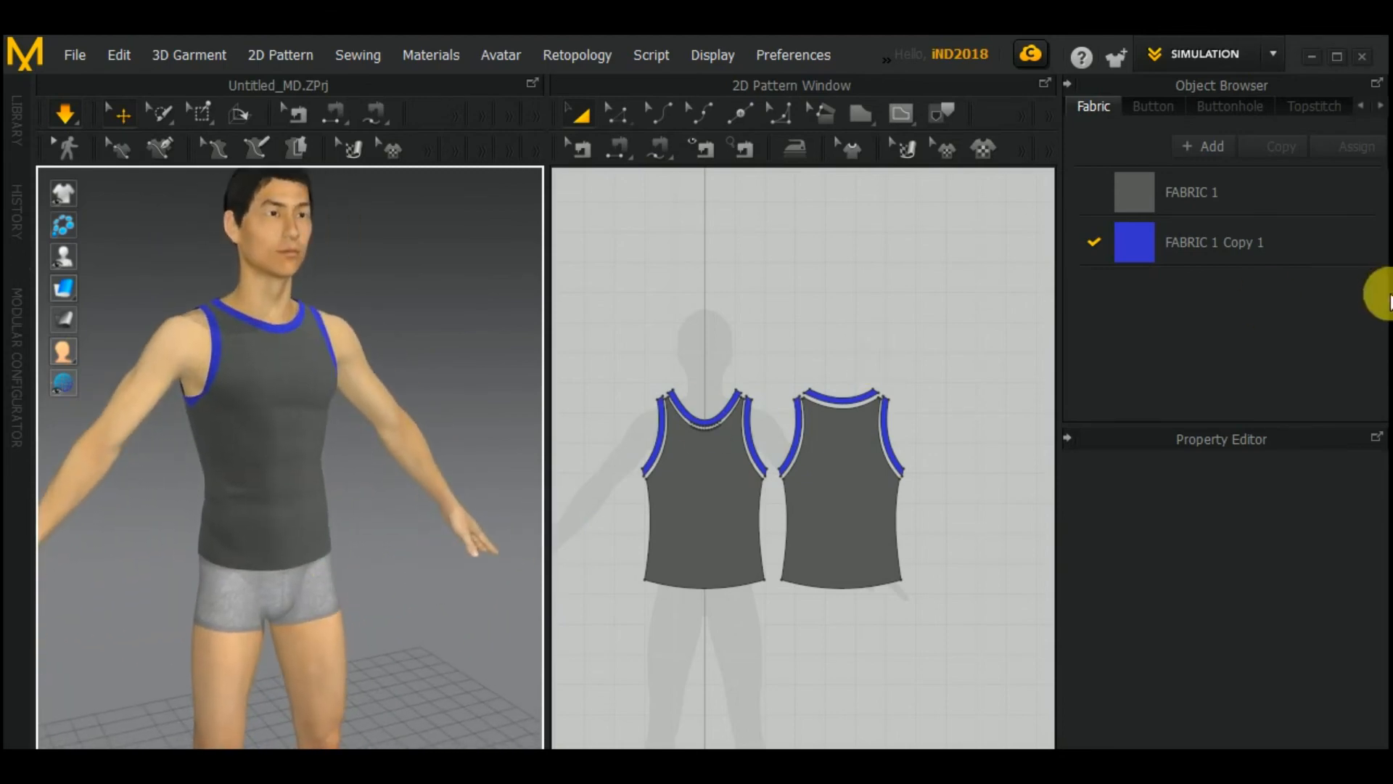
# Step: Darken the colour of FABRIC 1 to grey 464646
pyautogui.click(1138, 194)
pyautogui.click(1137, 195)
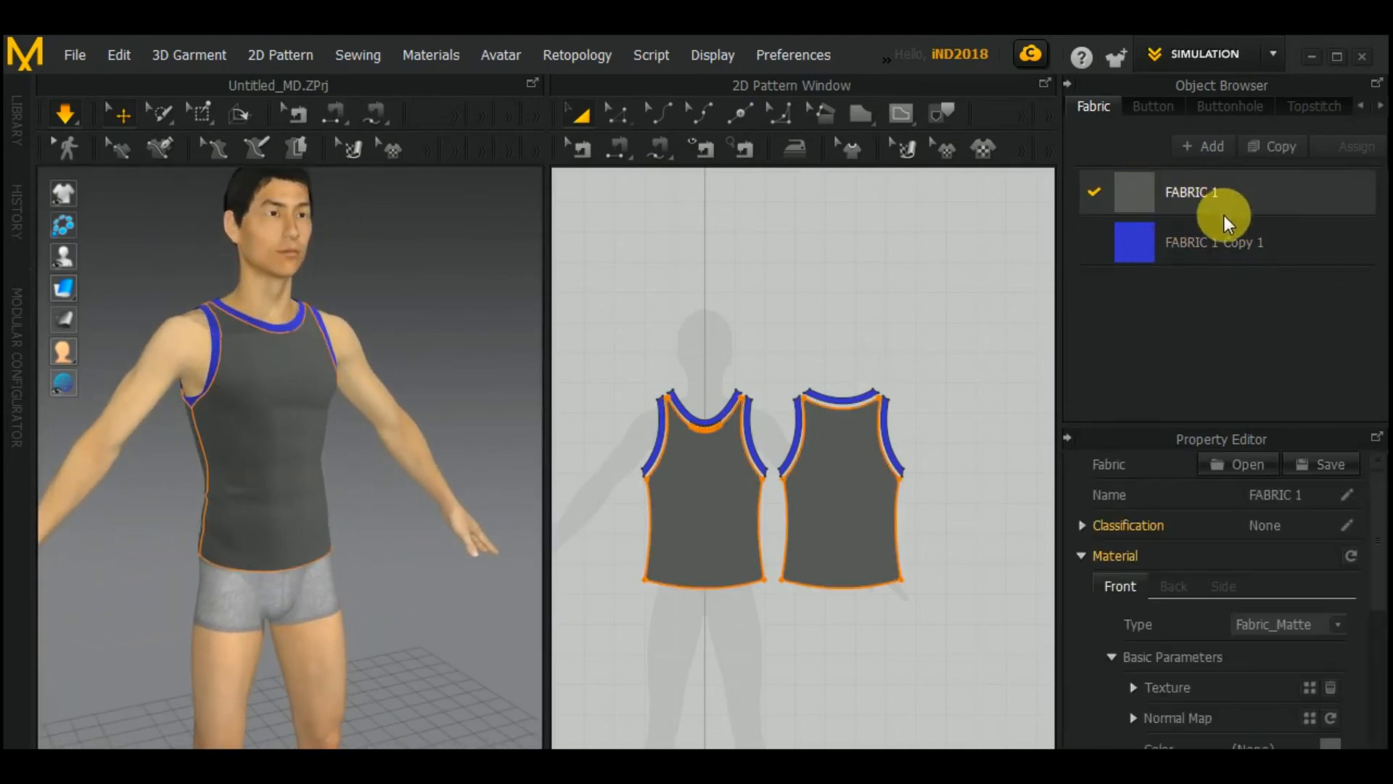
pyautogui.click(1330, 746)
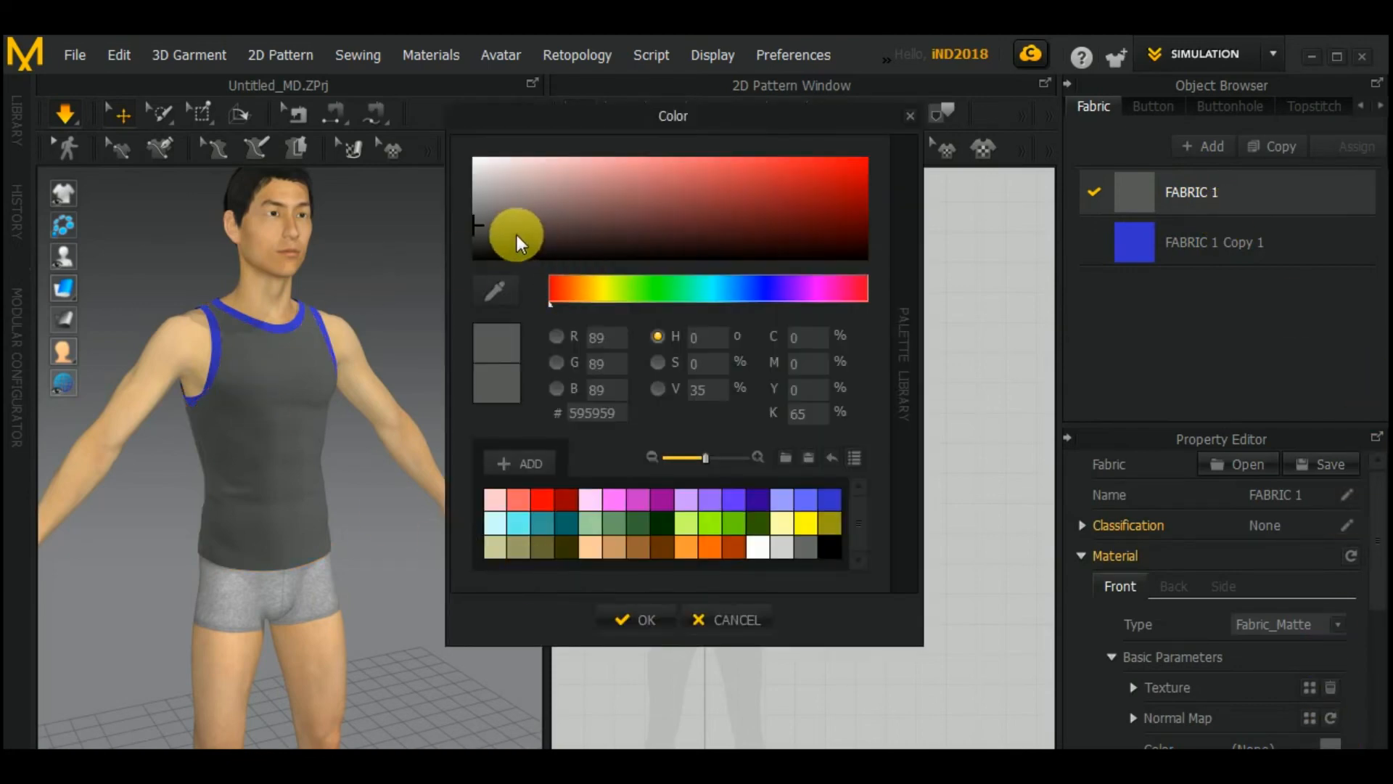
pyautogui.moveTo(482, 225); pyautogui.dragTo(469, 232)
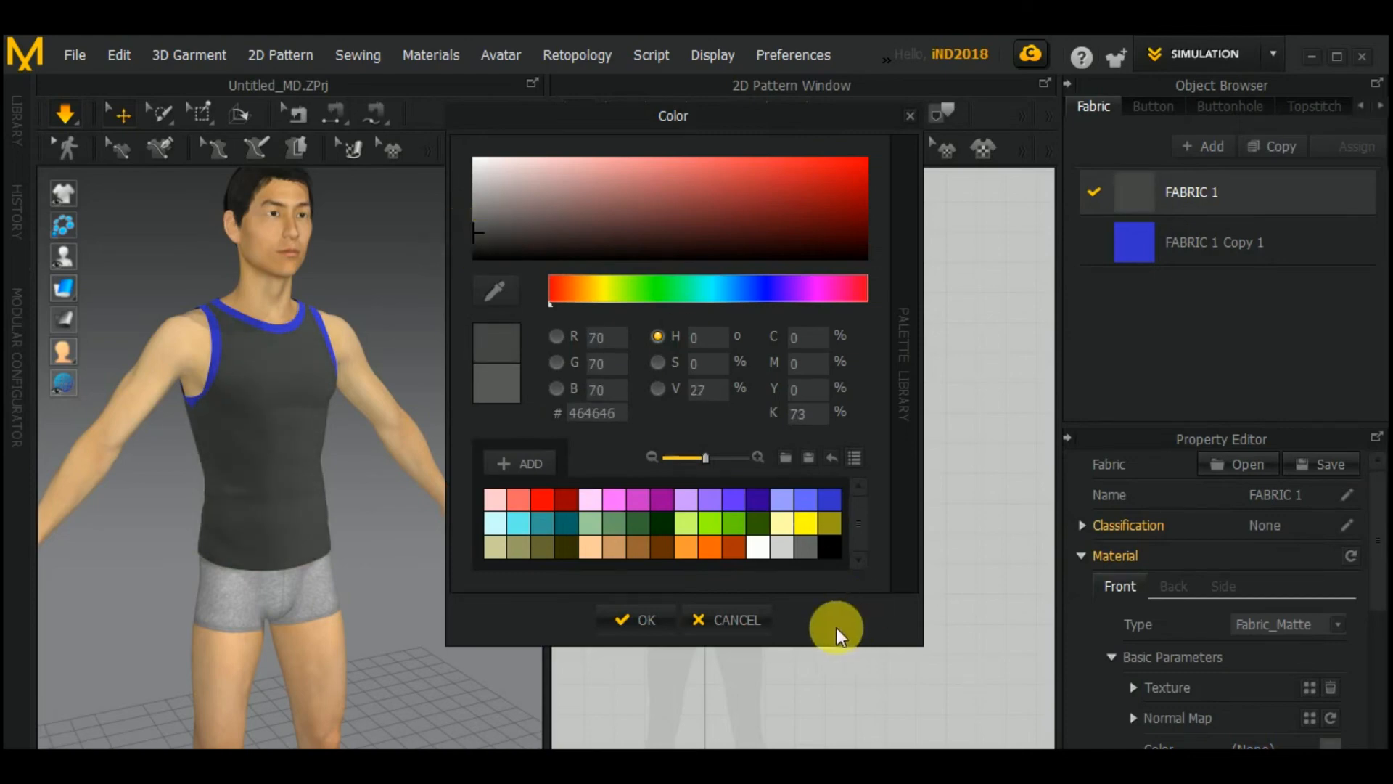
pyautogui.click(637, 620)
# Step: Change the colour of FABRIC 1 Copy 1 to red CC0000
pyautogui.click(1133, 238)
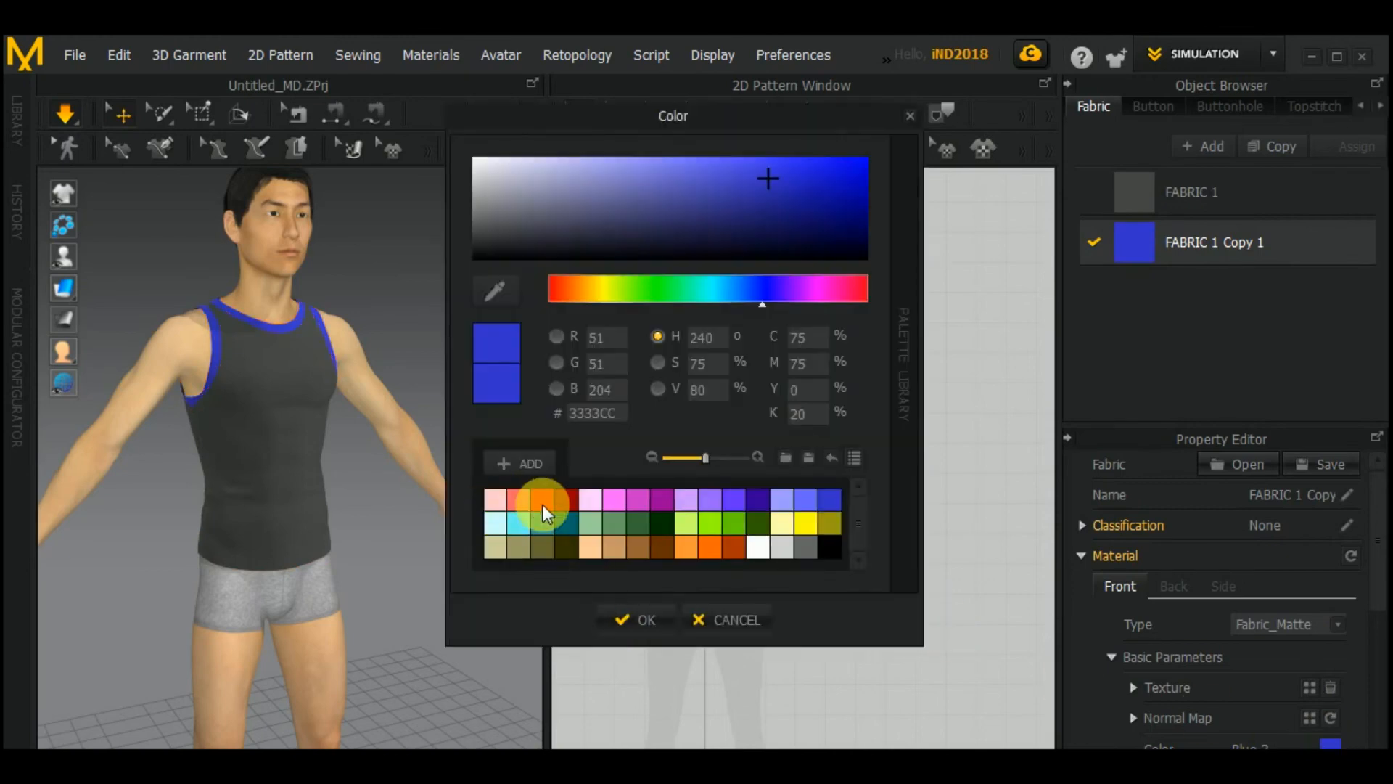
pyautogui.click(544, 504)
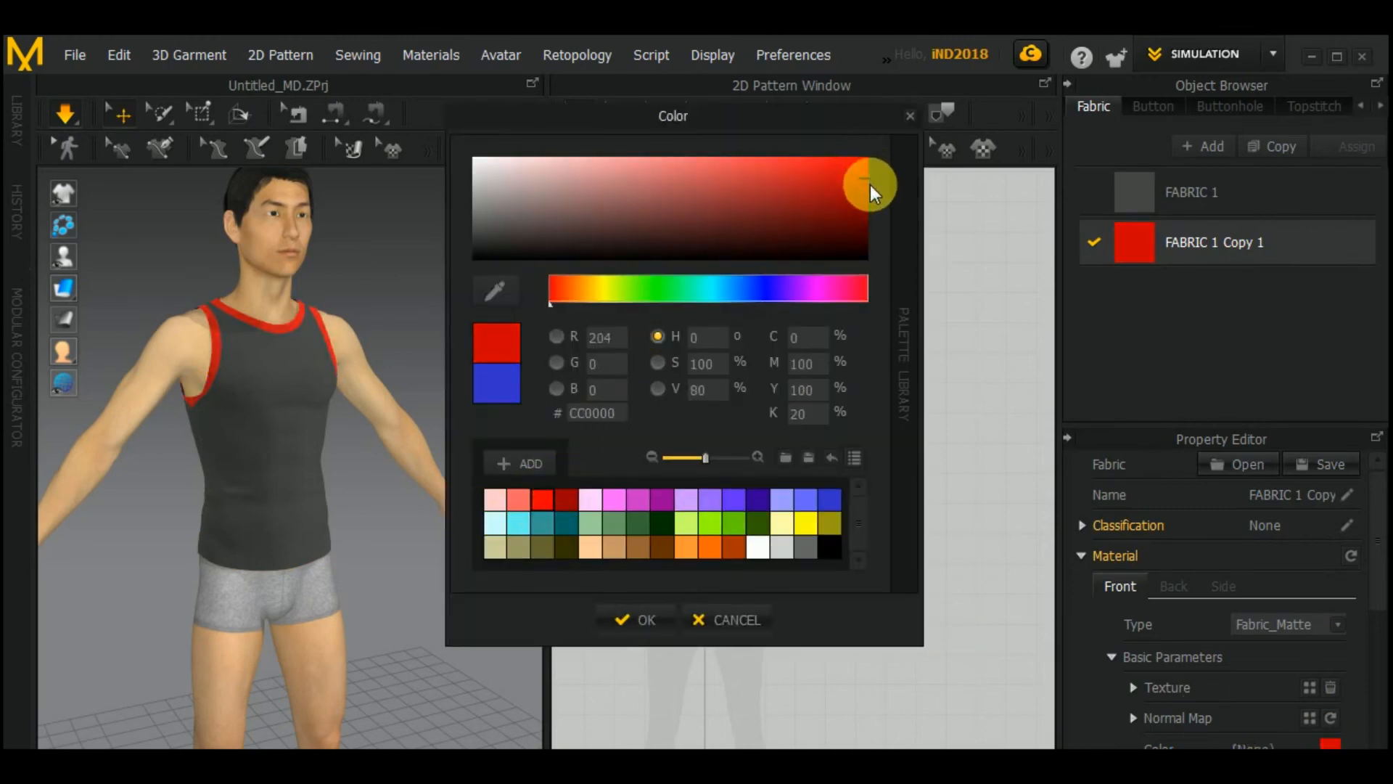
pyautogui.click(627, 629)
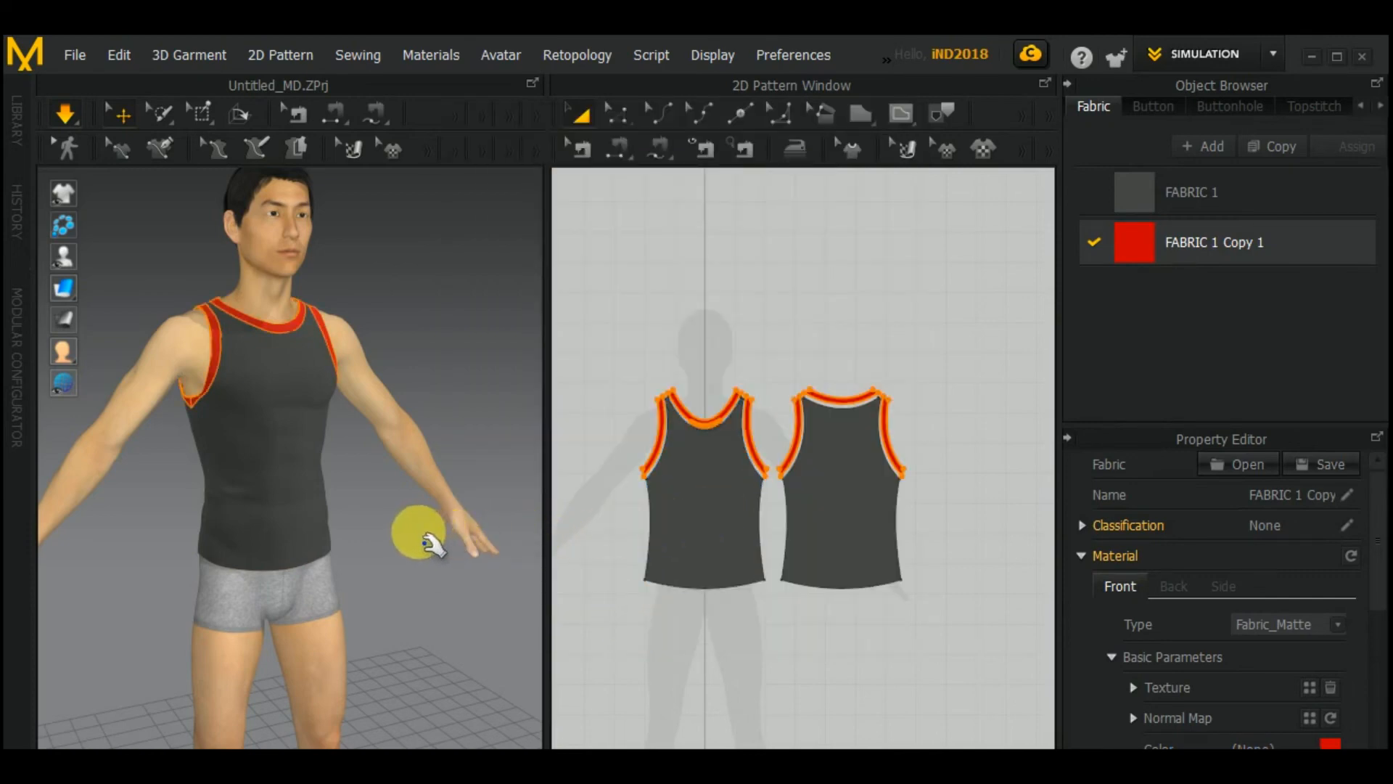
# Step: Select all the top's pattern pieces, restart the simulation and pull the front hem outward and down on the avatar
pyautogui.moveTo(435, 562); pyautogui.dragTo(436, 546, button='right')
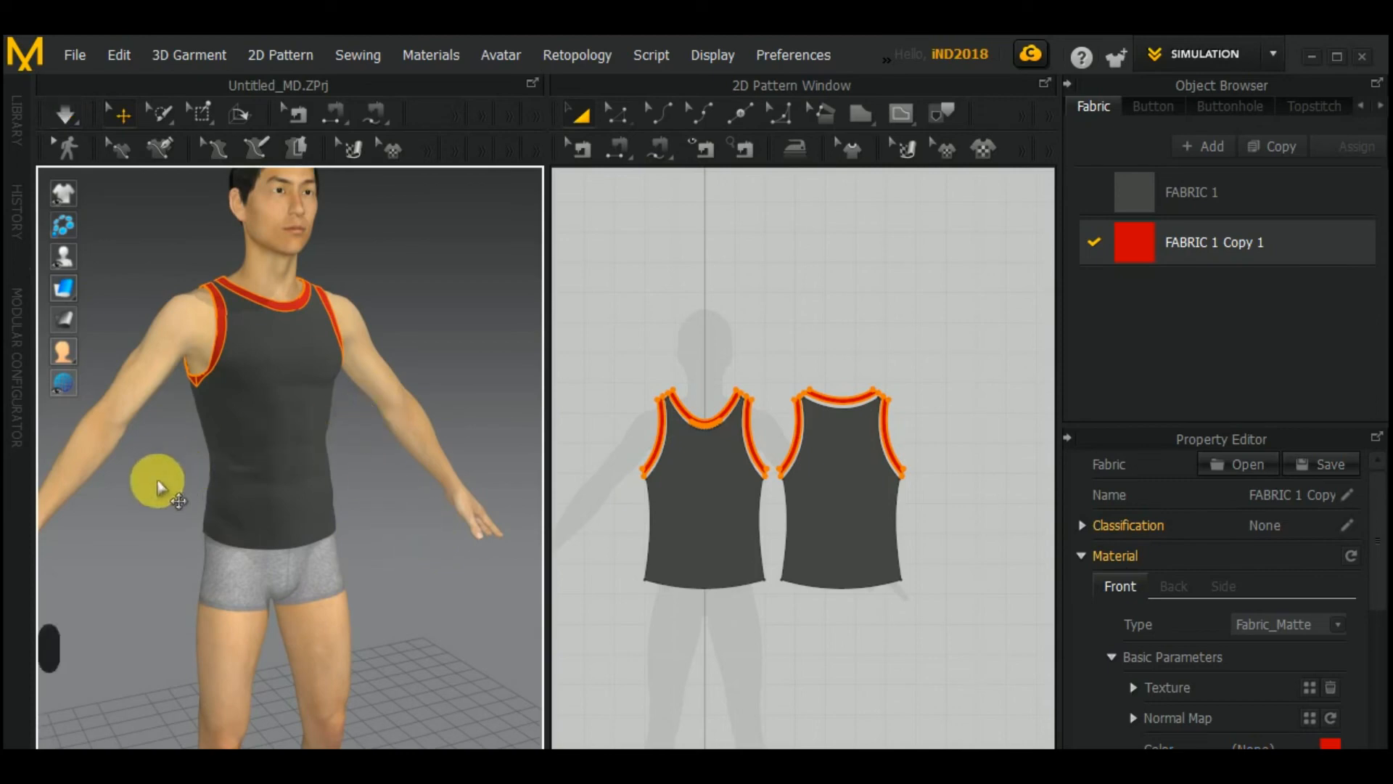
pyautogui.moveTo(158, 485); pyautogui.dragTo(599, 414, button='right')
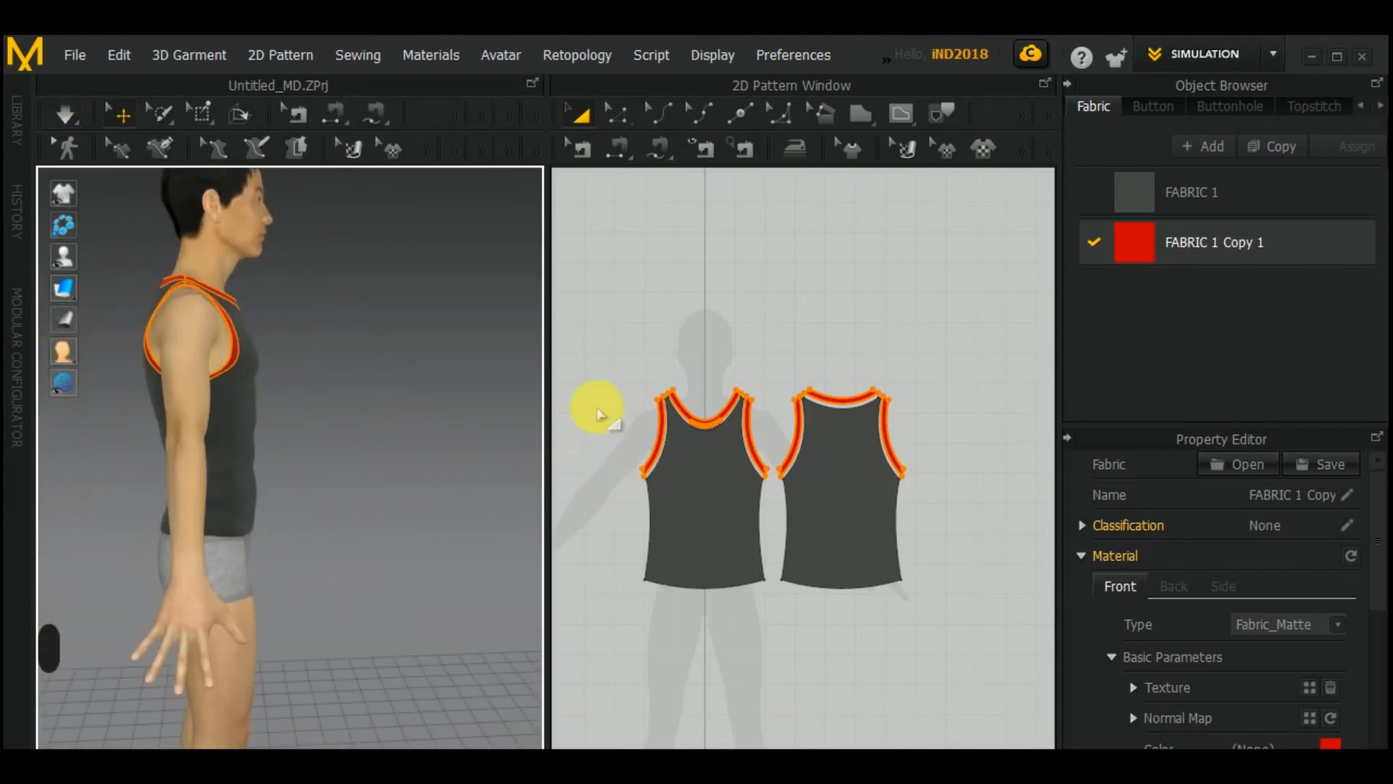
pyautogui.moveTo(621, 308); pyautogui.dragTo(951, 668)
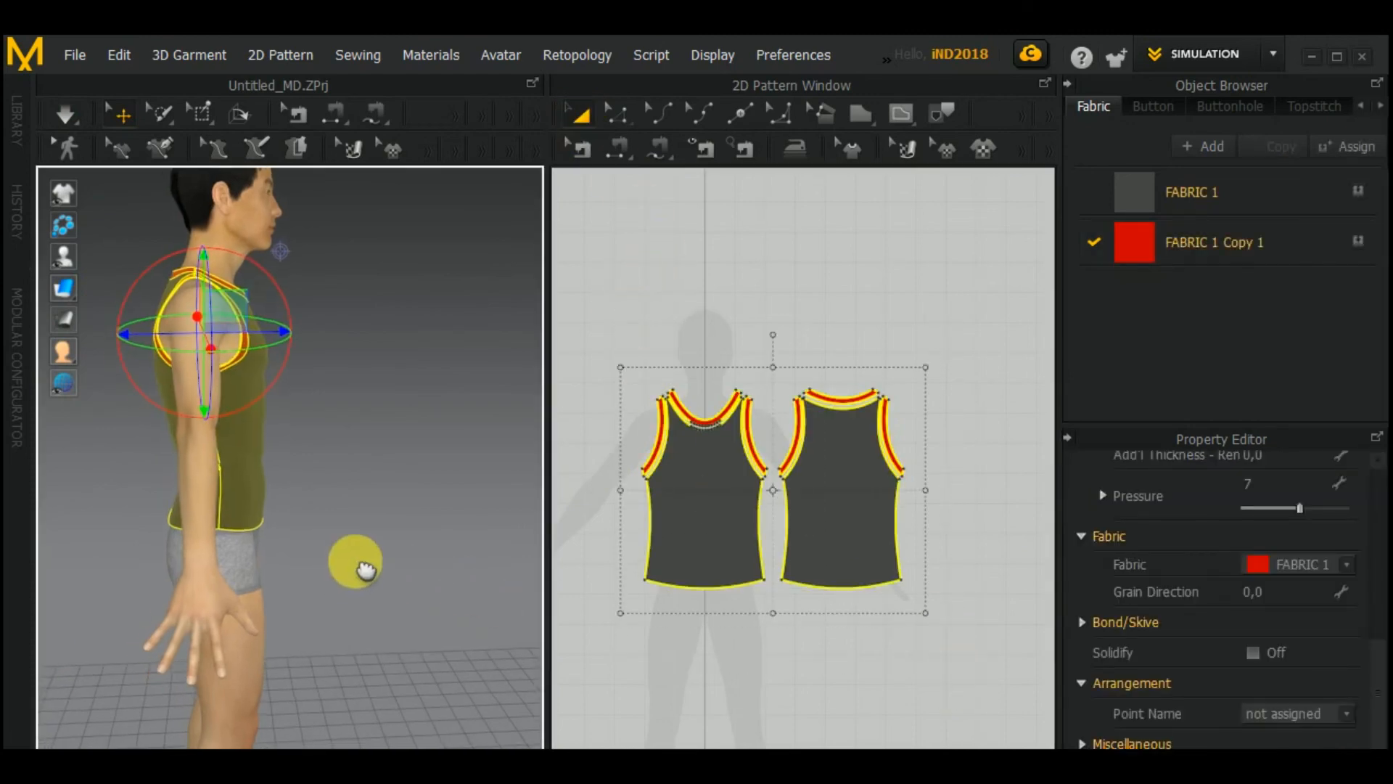
pyautogui.press('space')
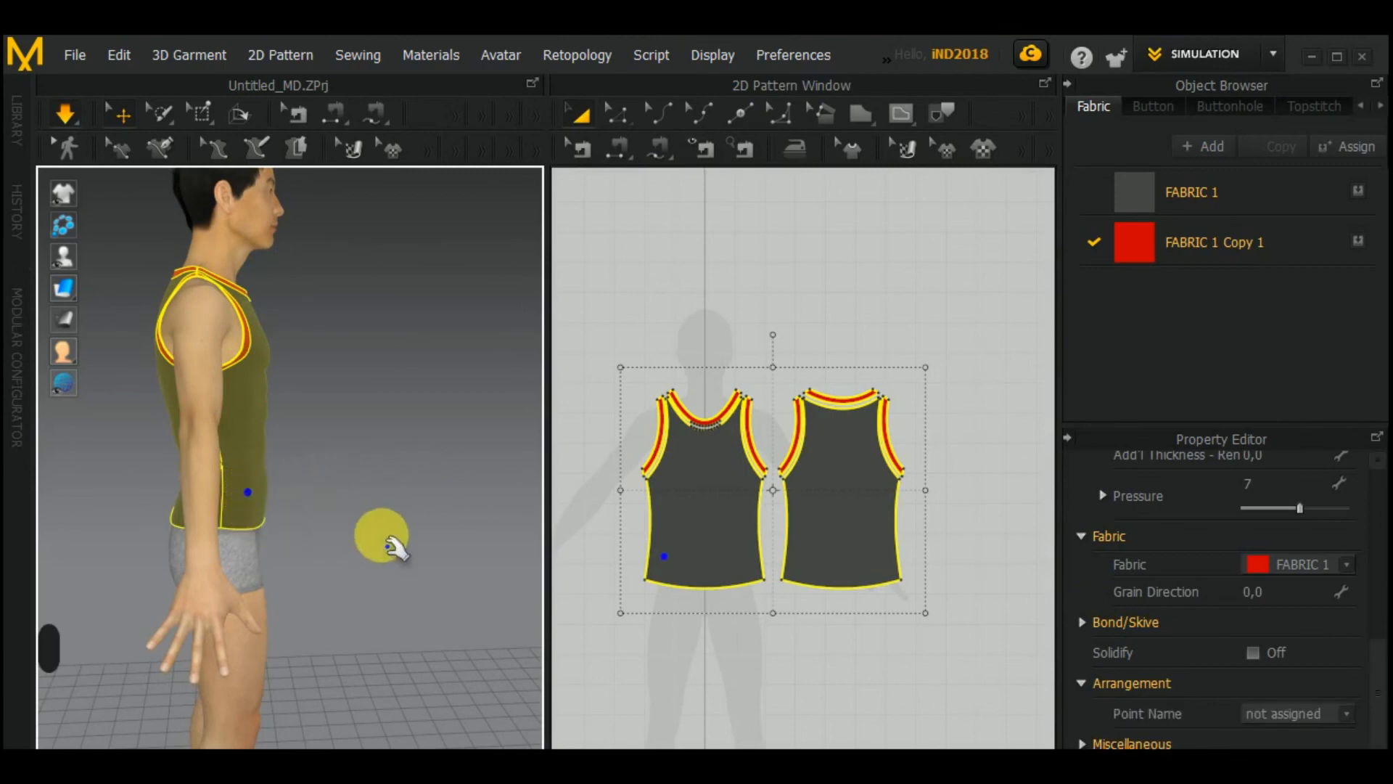
pyautogui.moveTo(381, 534); pyautogui.dragTo(211, 526, button='right')
pyautogui.click(360, 522)
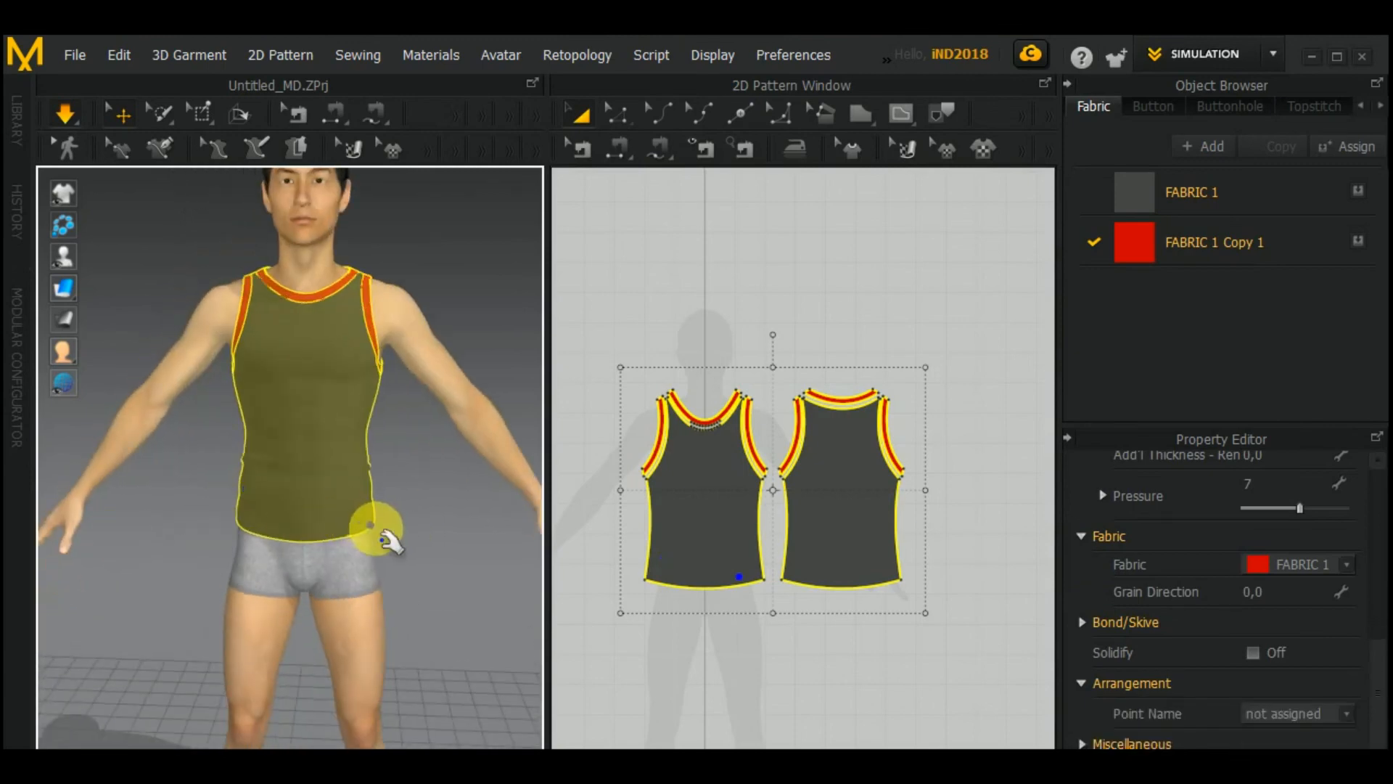
pyautogui.moveTo(380, 534); pyautogui.dragTo(405, 557)
# Step: Tug the back of the simulated top at the waist and hem to smooth its drape, and check the fit all around
pyautogui.moveTo(433, 590); pyautogui.dragTo(294, 544, button='right')
pyautogui.scroll(2, 300, 508)
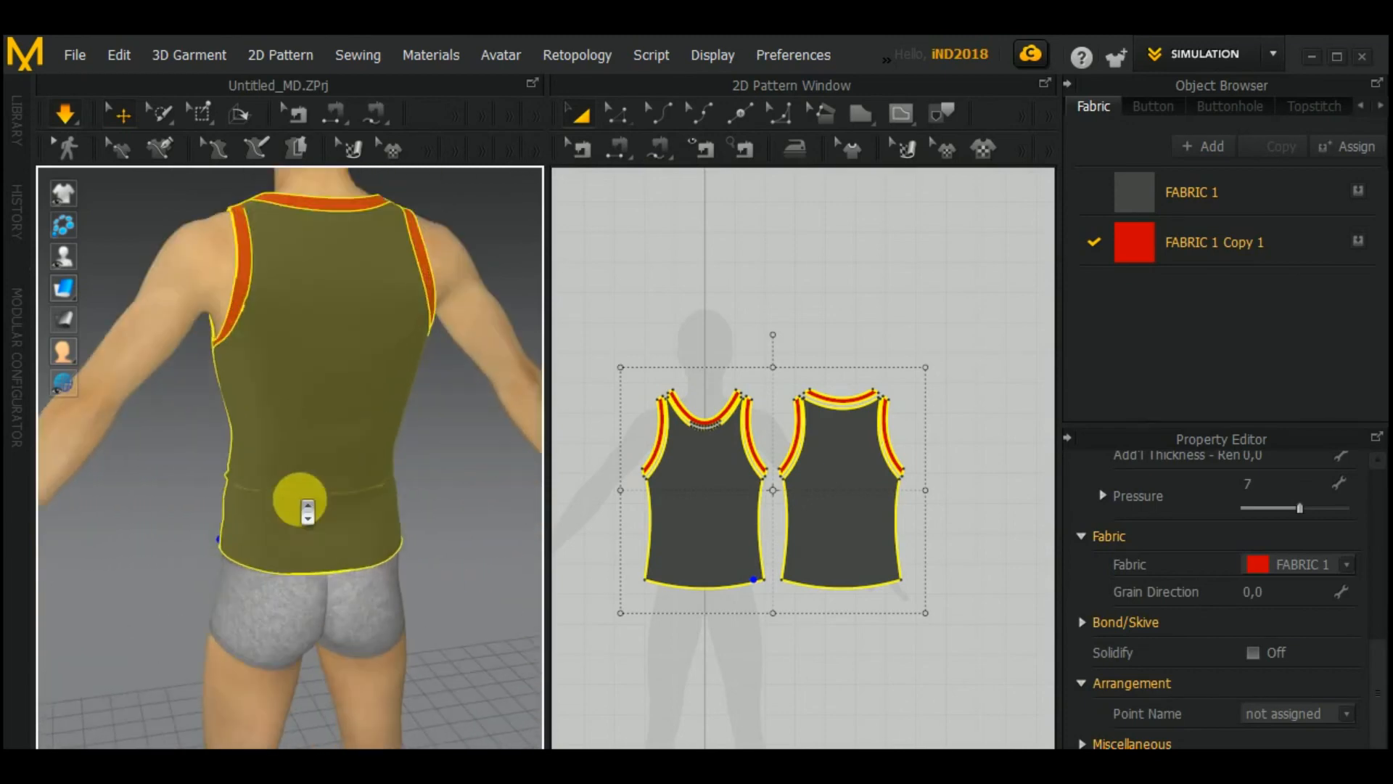
pyautogui.scroll(2, 327, 501)
pyautogui.moveTo(355, 473); pyautogui.dragTo(427, 516)
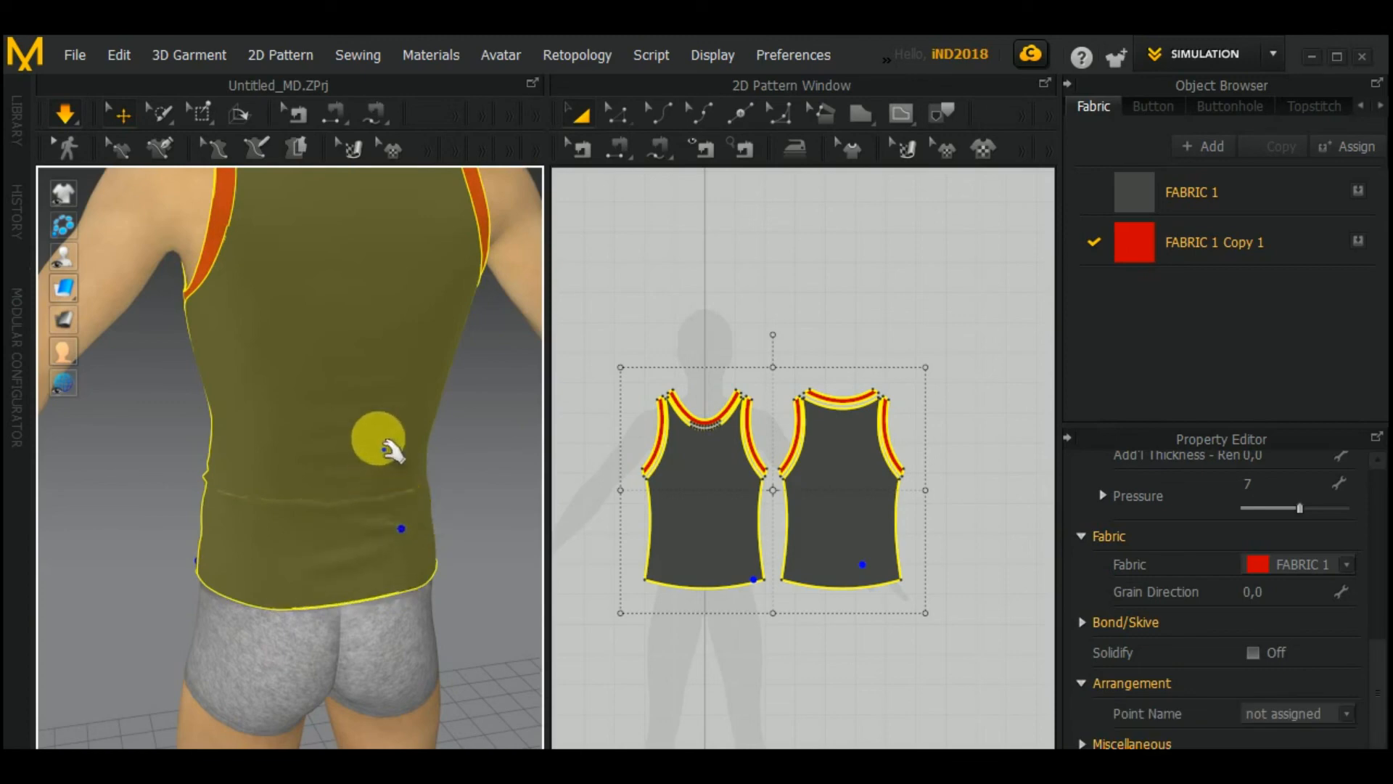
pyautogui.click(309, 392)
pyautogui.moveTo(413, 427); pyautogui.dragTo(326, 524, button='right')
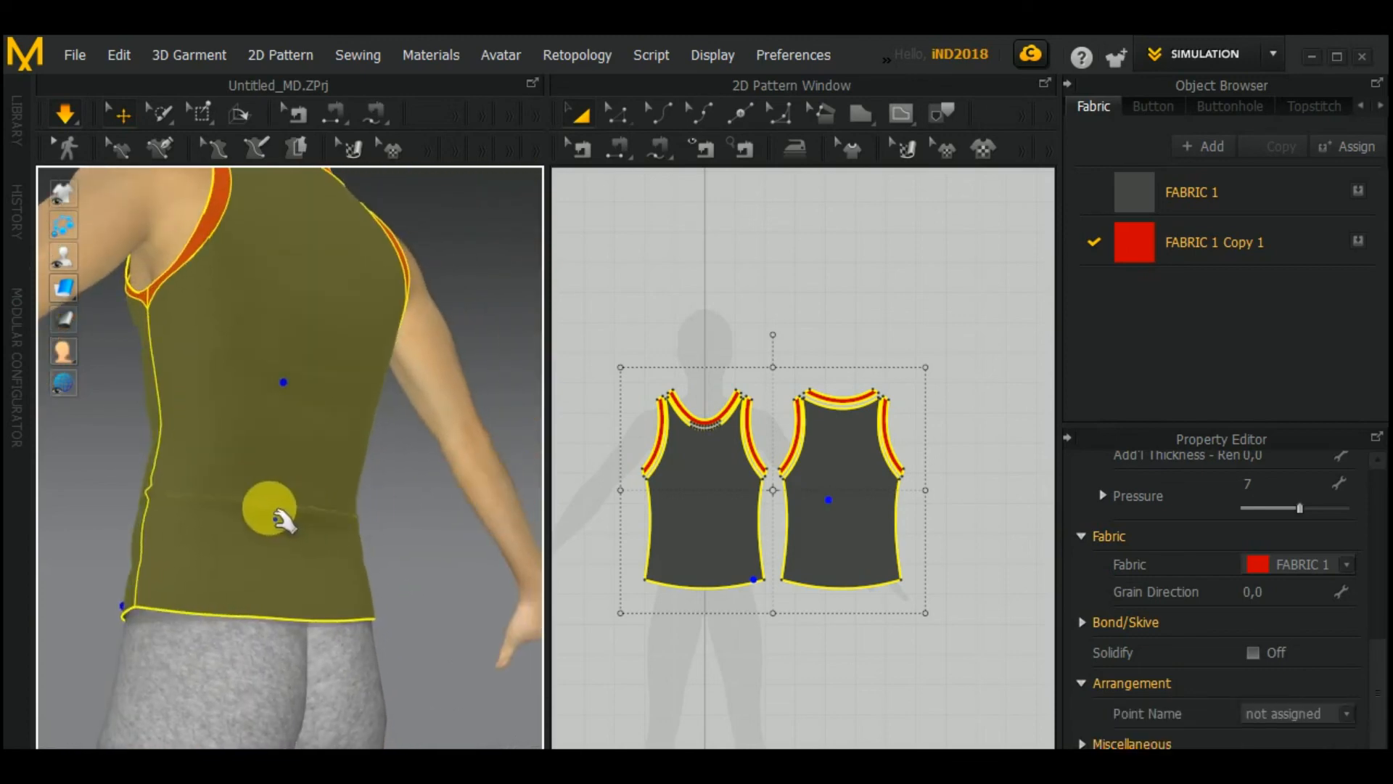
pyautogui.moveTo(279, 516); pyautogui.dragTo(335, 503)
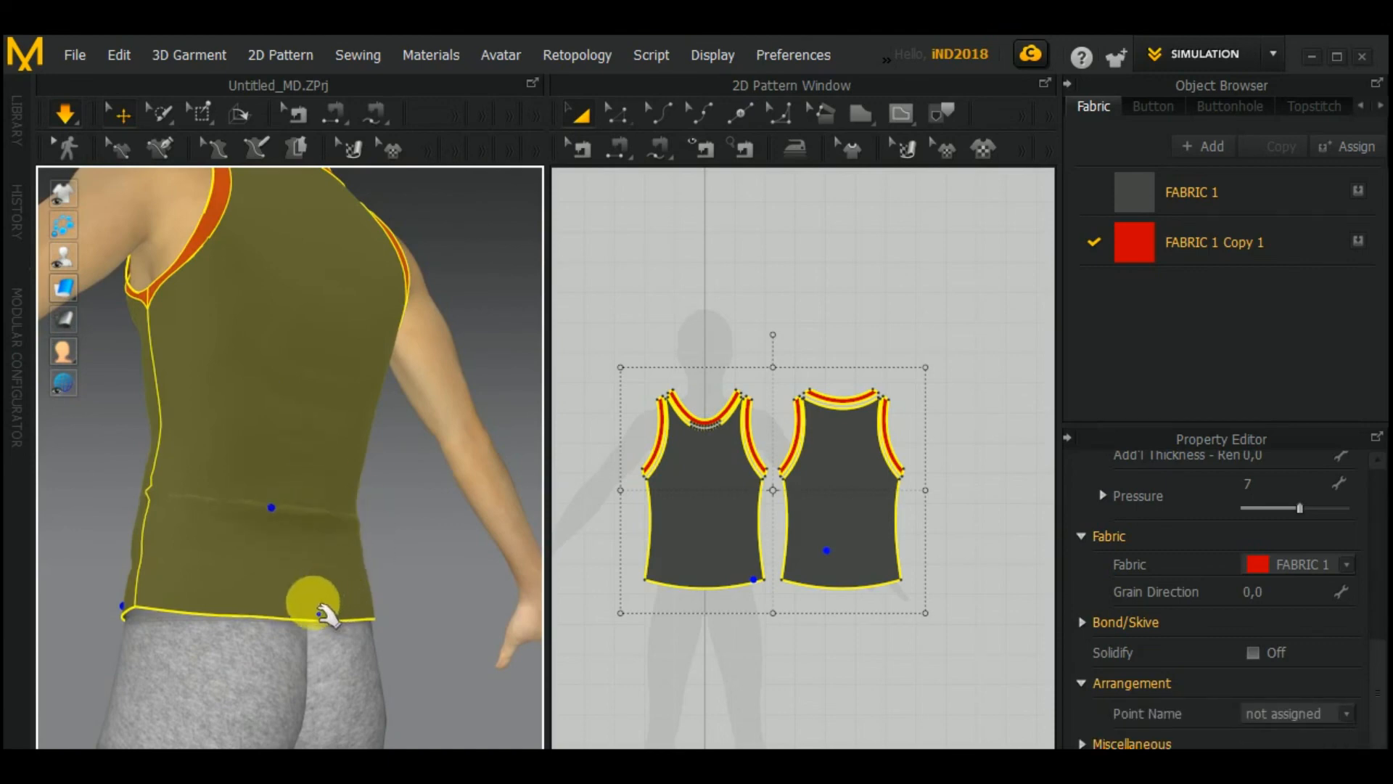
pyautogui.moveTo(324, 615); pyautogui.dragTo(382, 677)
pyautogui.moveTo(392, 675); pyautogui.dragTo(387, 514, button='middle')
pyautogui.click(396, 526)
pyautogui.scroll(-2, 368, 553)
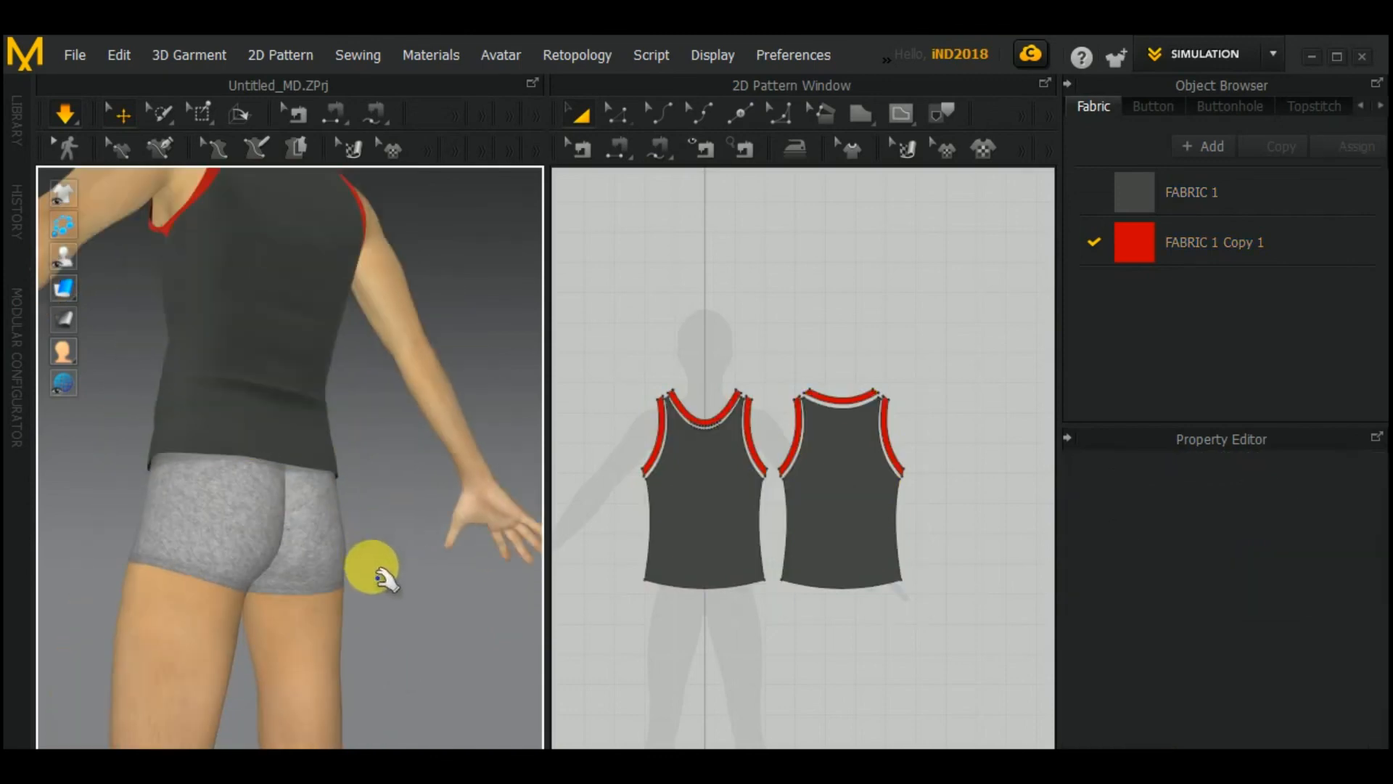
pyautogui.moveTo(121, 521); pyautogui.dragTo(398, 554, button='right')
pyautogui.moveTo(493, 617); pyautogui.dragTo(508, 610, button='right')
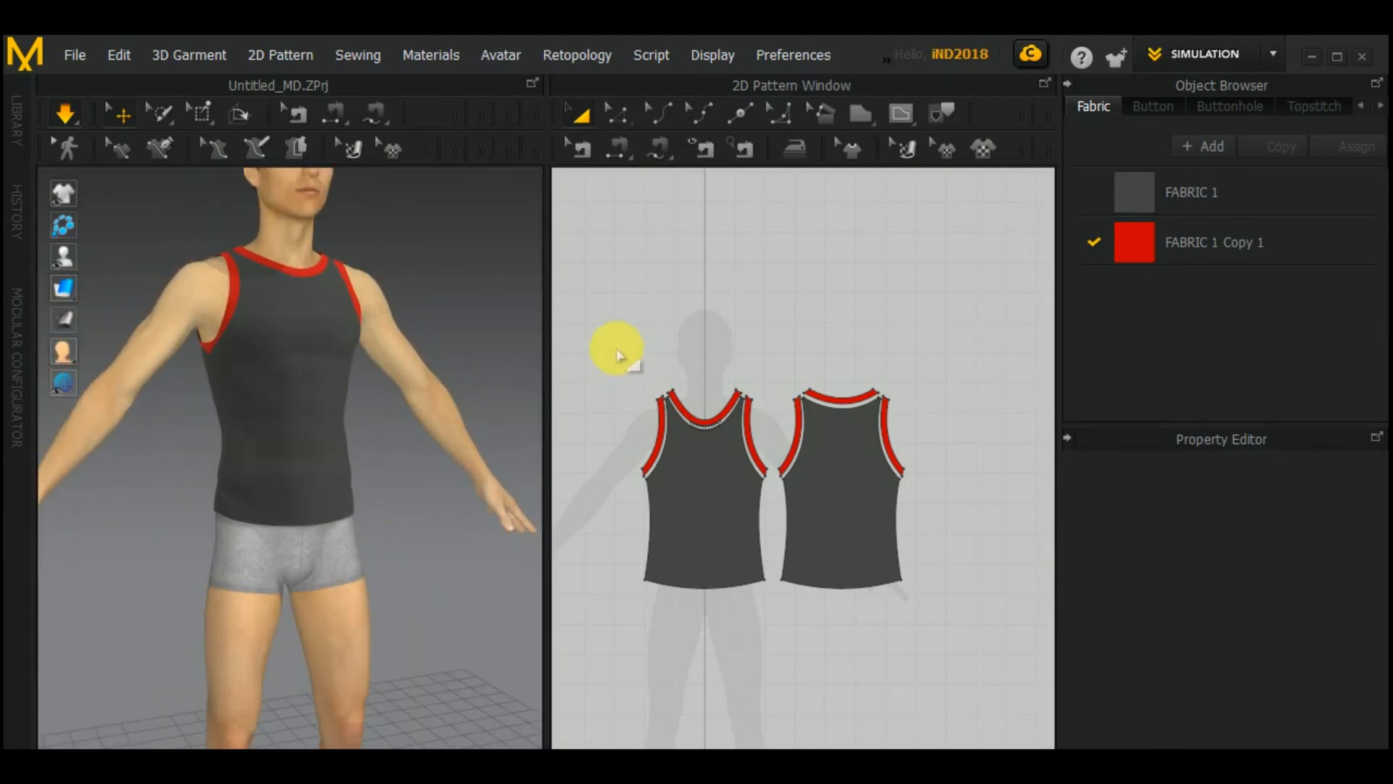
# Step: Select all the front, back and band pattern pieces of the top and set their weft shrinkage to 120
pyautogui.moveTo(617, 348); pyautogui.dragTo(948, 661)
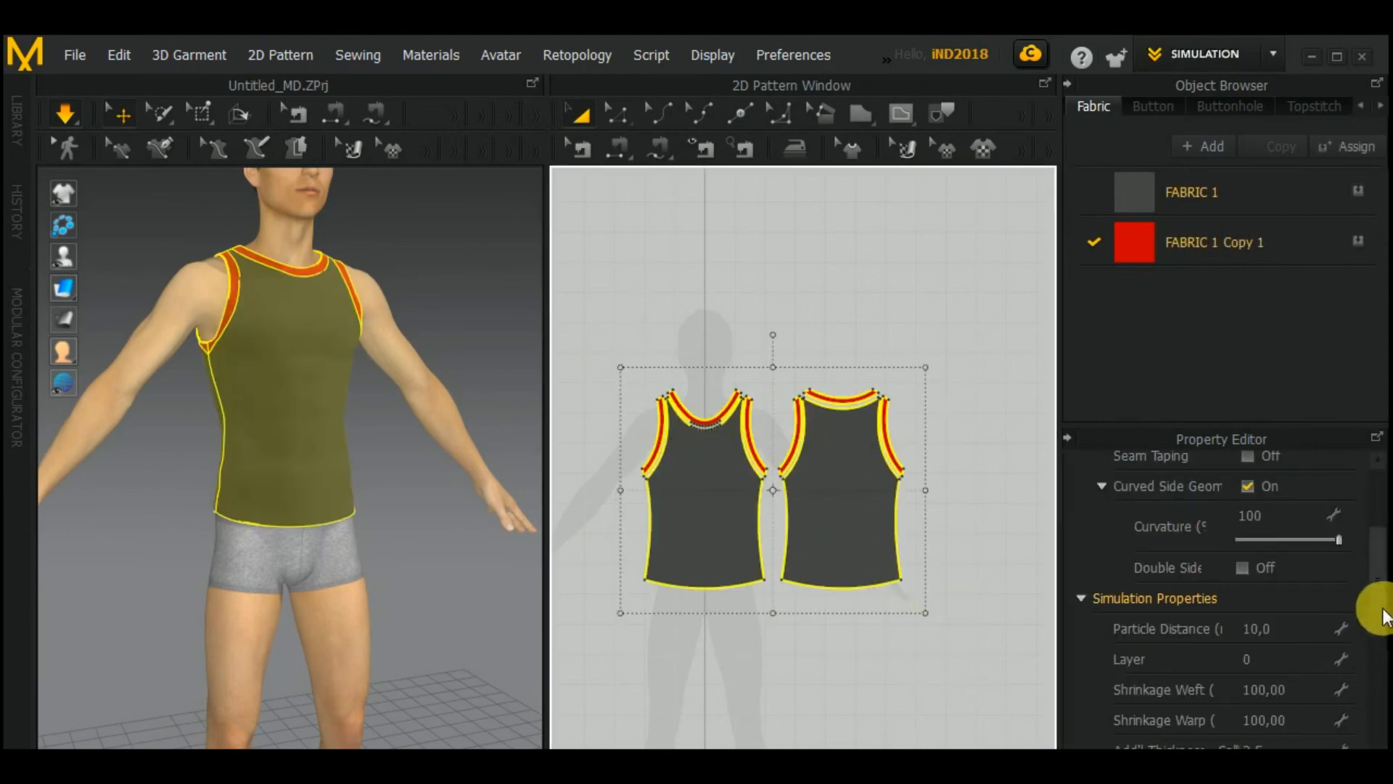
pyautogui.moveTo(1378, 559); pyautogui.dragTo(1377, 631)
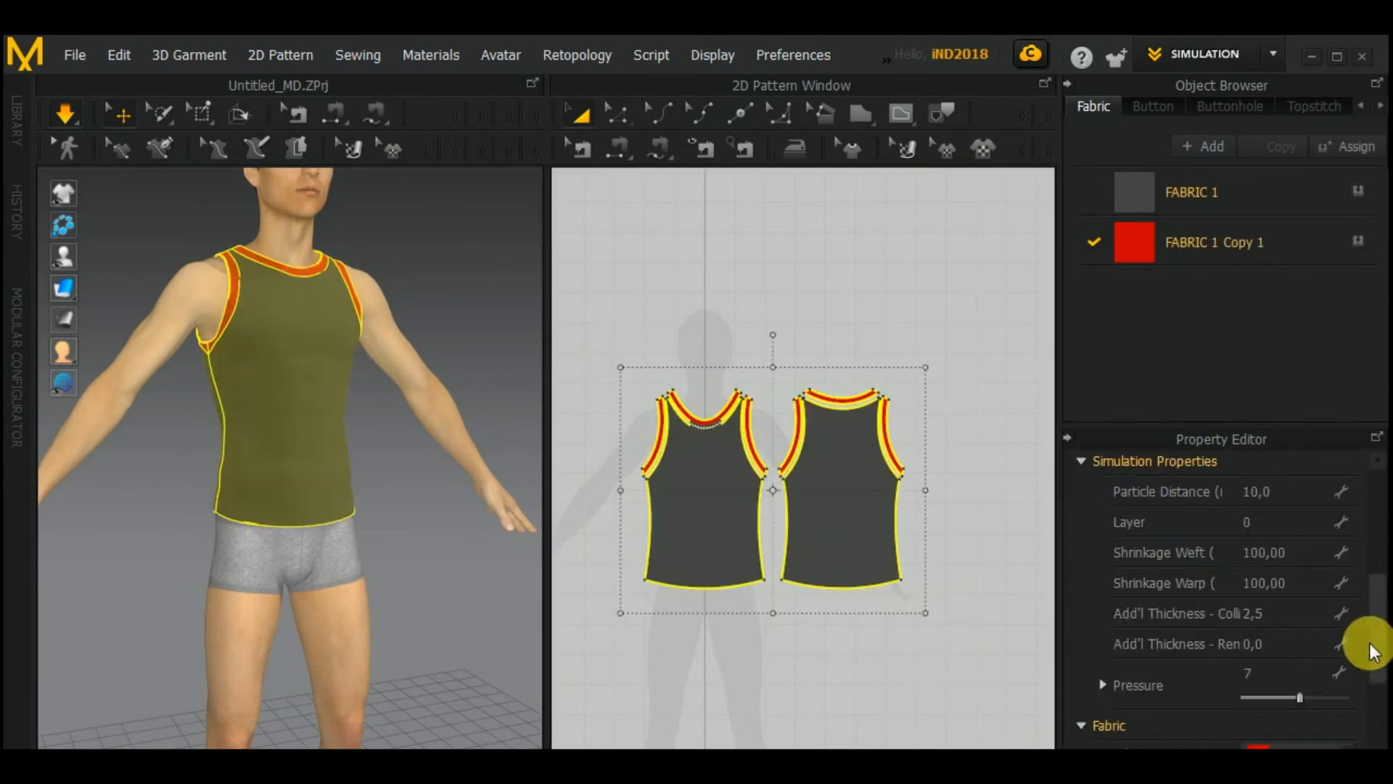
pyautogui.doubleClick(1240, 551)
pyautogui.write('120')
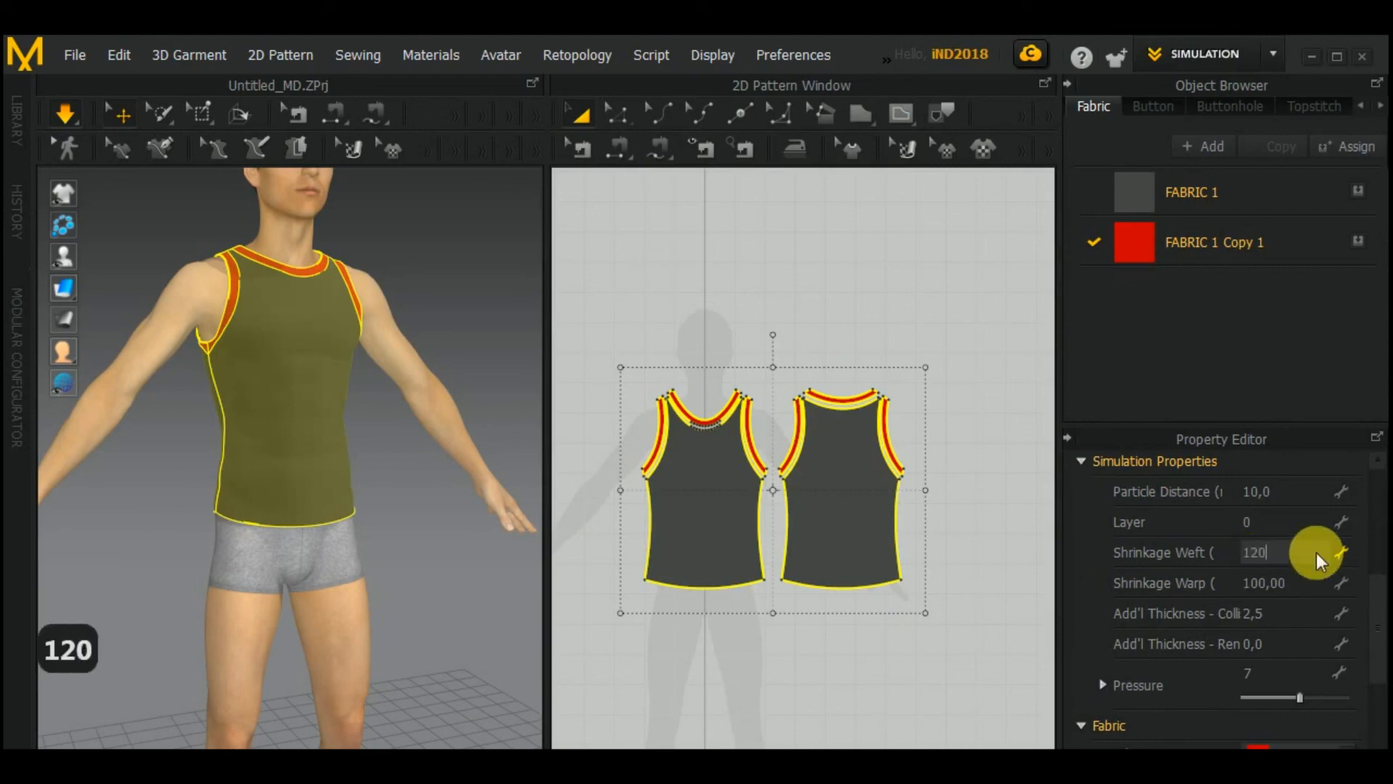
pyautogui.press('Return')
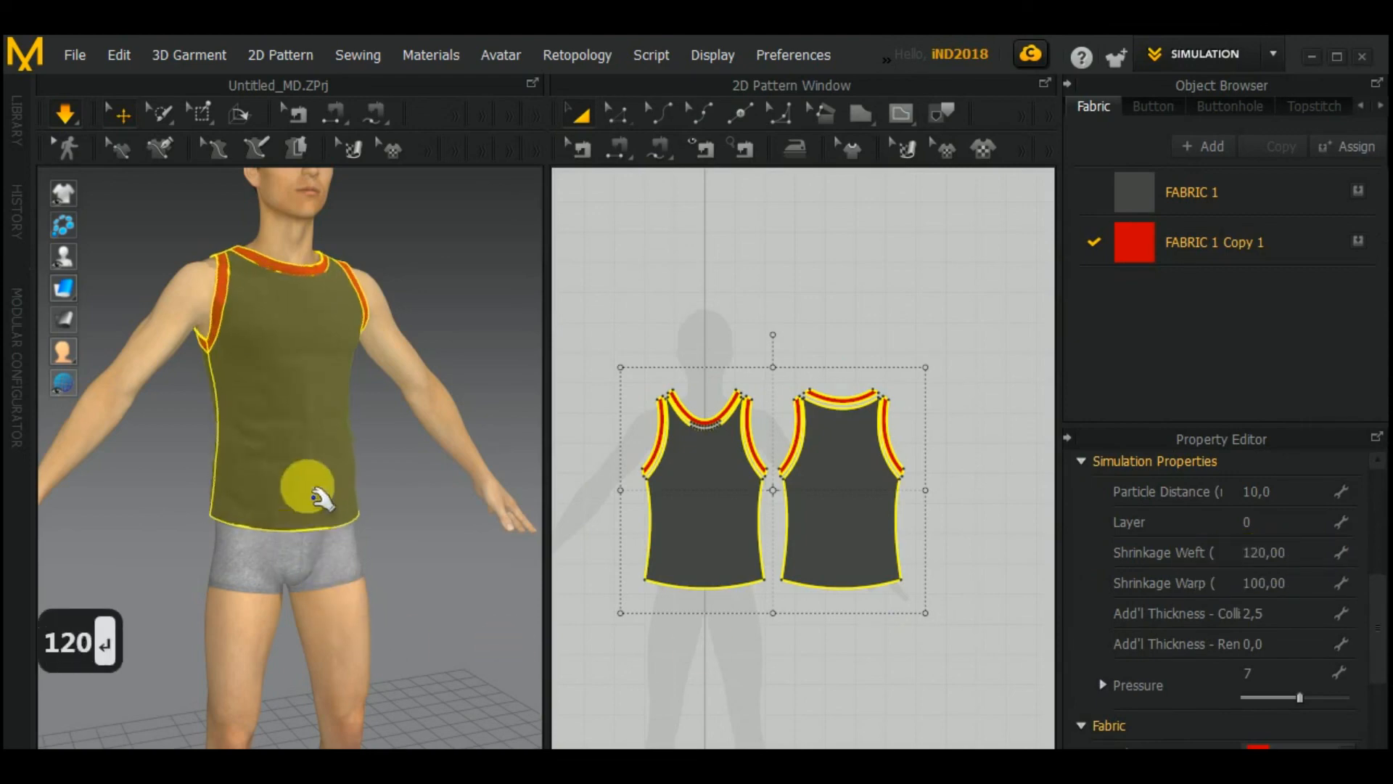
# Step: Pull the simulated top's front hem down, then tug the back hem outward toward both sides of the avatar
pyautogui.click(255, 511)
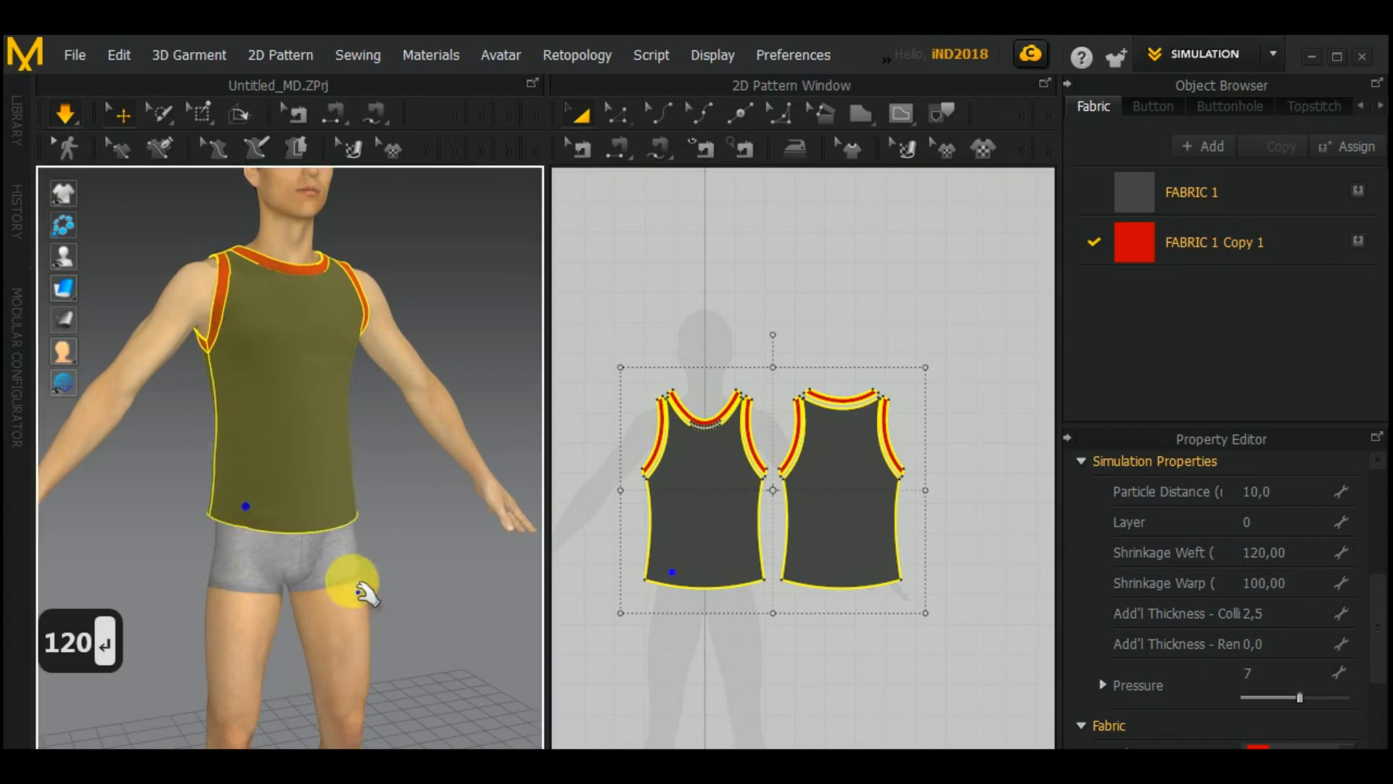
pyautogui.moveTo(192, 593); pyautogui.dragTo(529, 569, button='right')
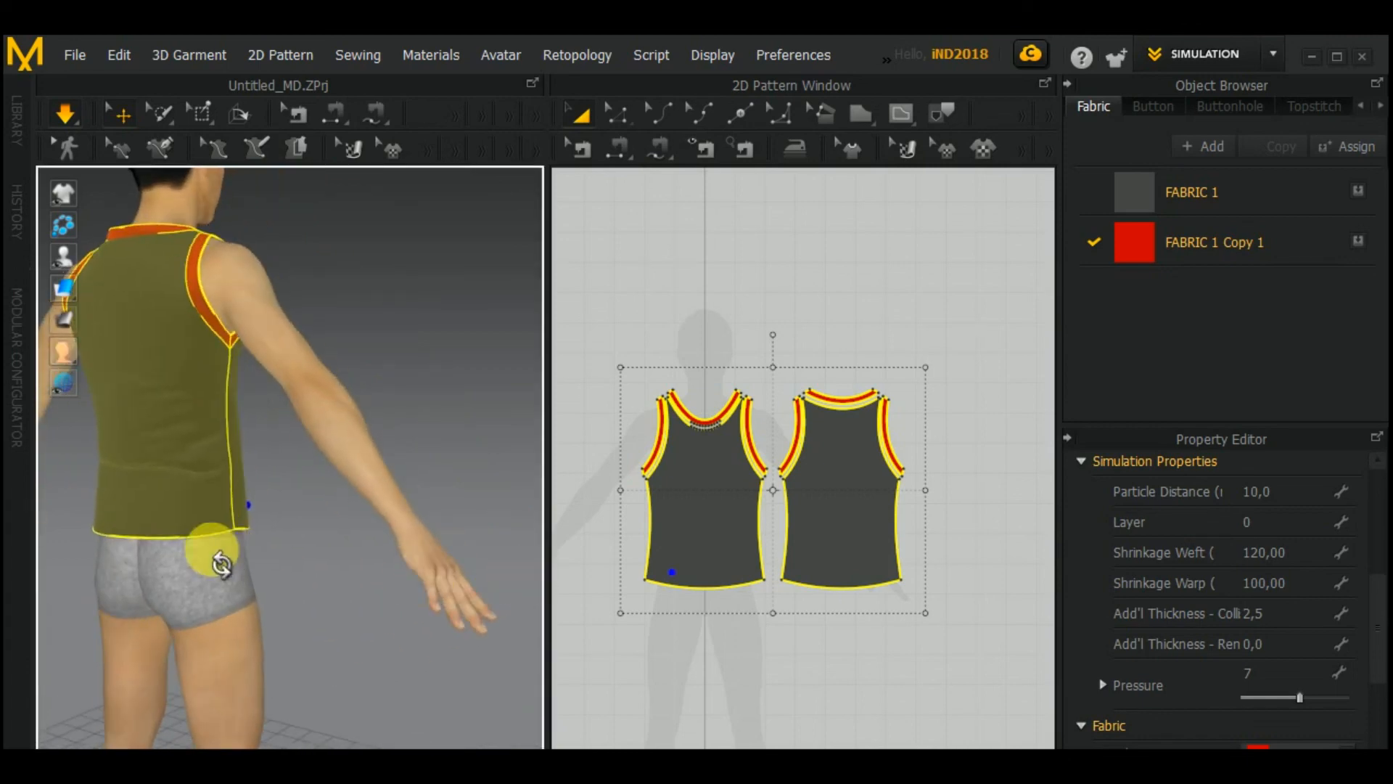
pyautogui.click(175, 532)
pyautogui.moveTo(153, 554); pyautogui.dragTo(94, 555)
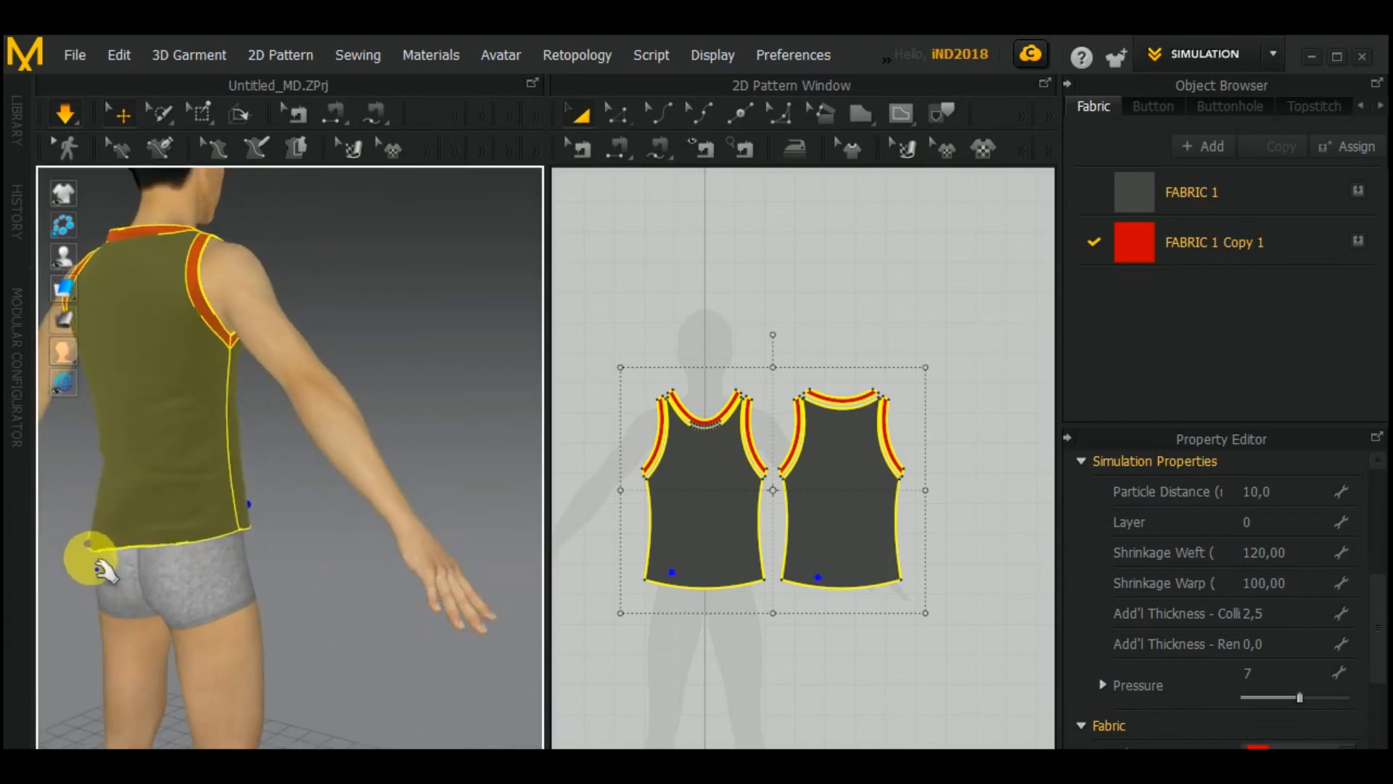
pyautogui.moveTo(218, 533); pyautogui.dragTo(284, 567)
# Step: Pull the front hem outward and down at its centre and near the avatar's left hip to smooth the front
pyautogui.moveTo(317, 597); pyautogui.dragTo(22, 616, button='right')
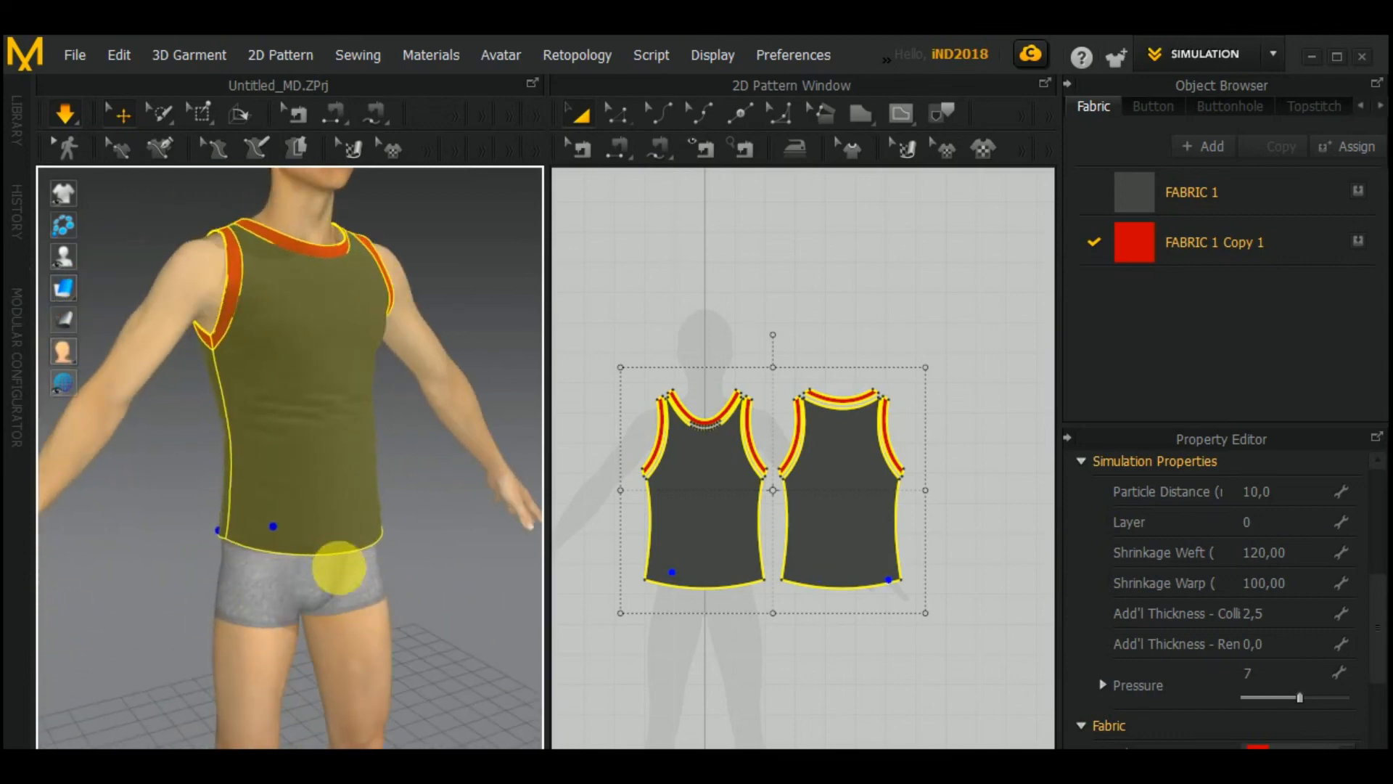
pyautogui.moveTo(339, 562); pyautogui.dragTo(420, 599)
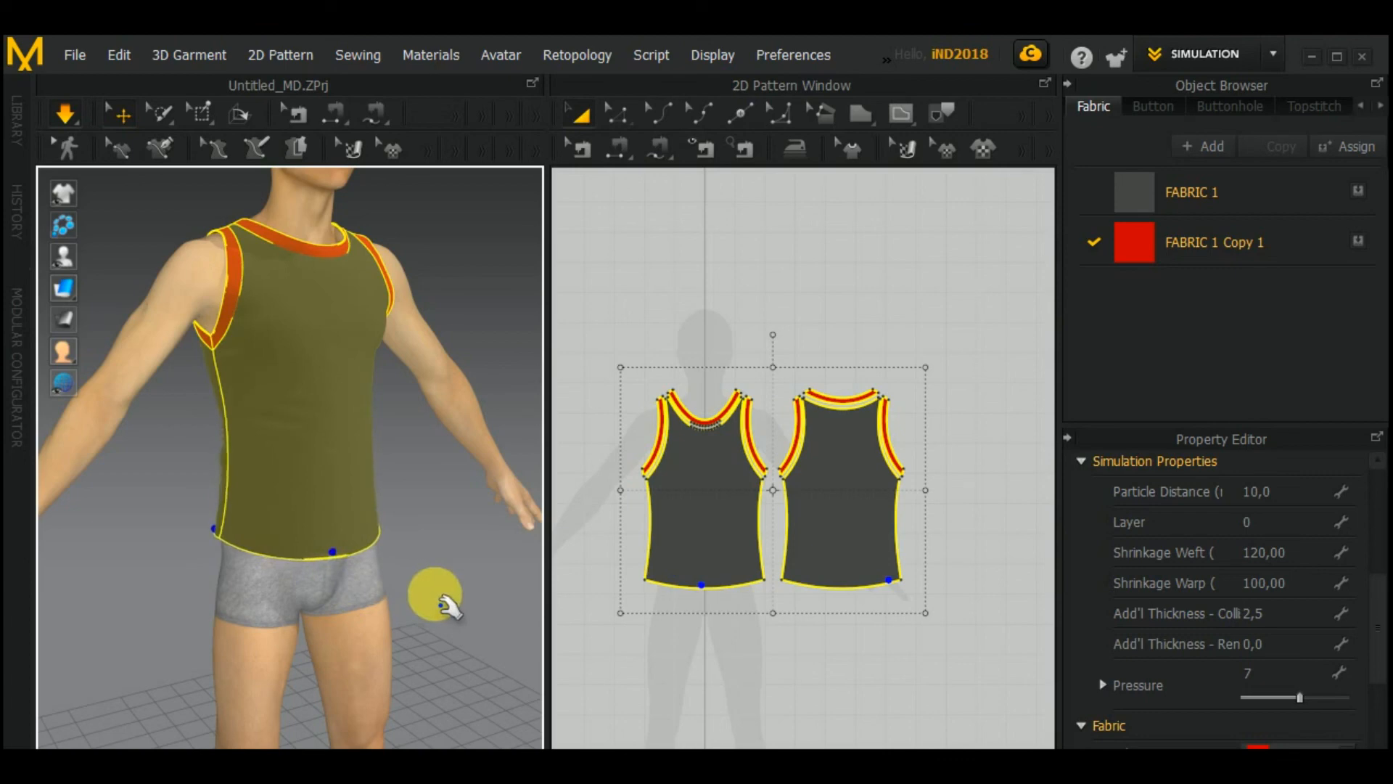
pyautogui.moveTo(444, 604); pyautogui.dragTo(291, 607, button='right')
pyautogui.moveTo(453, 527); pyautogui.dragTo(478, 565)
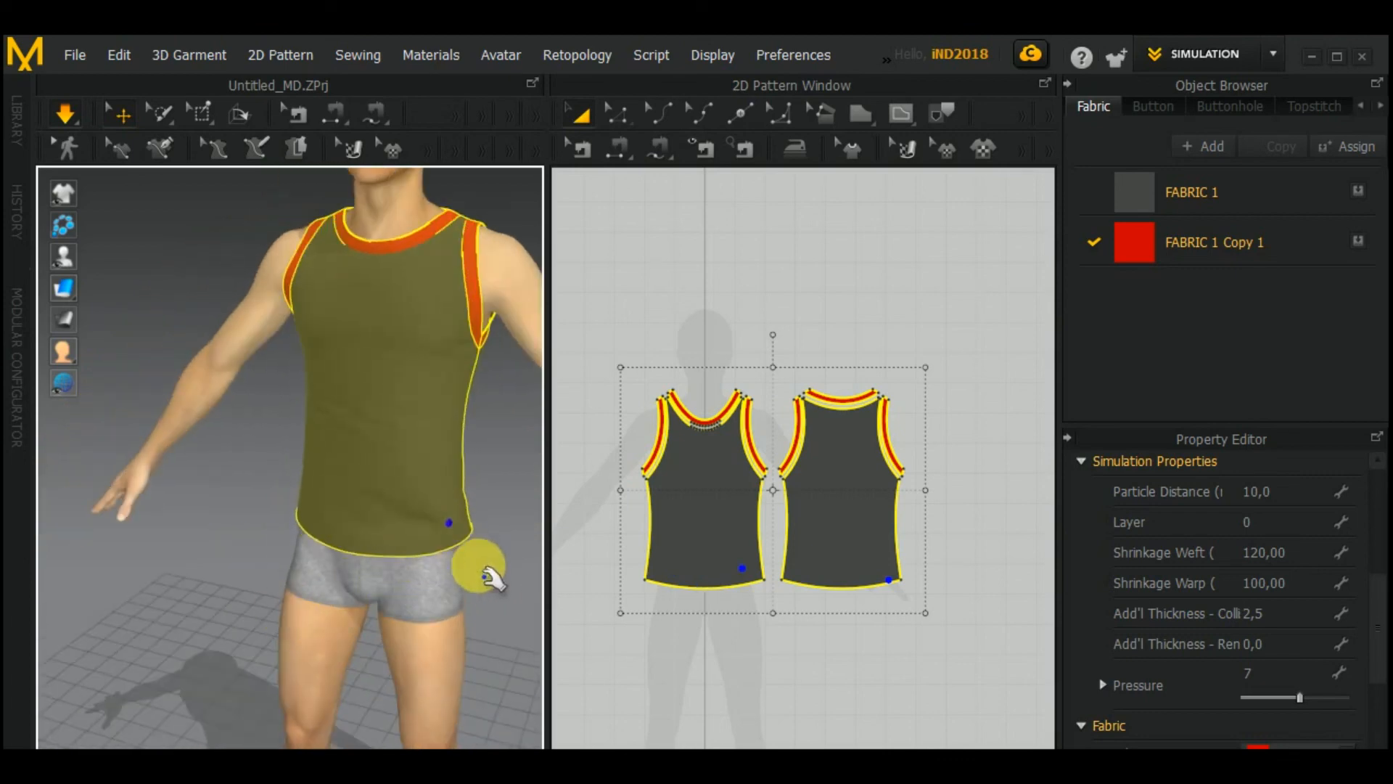
pyautogui.rightClick(482, 589)
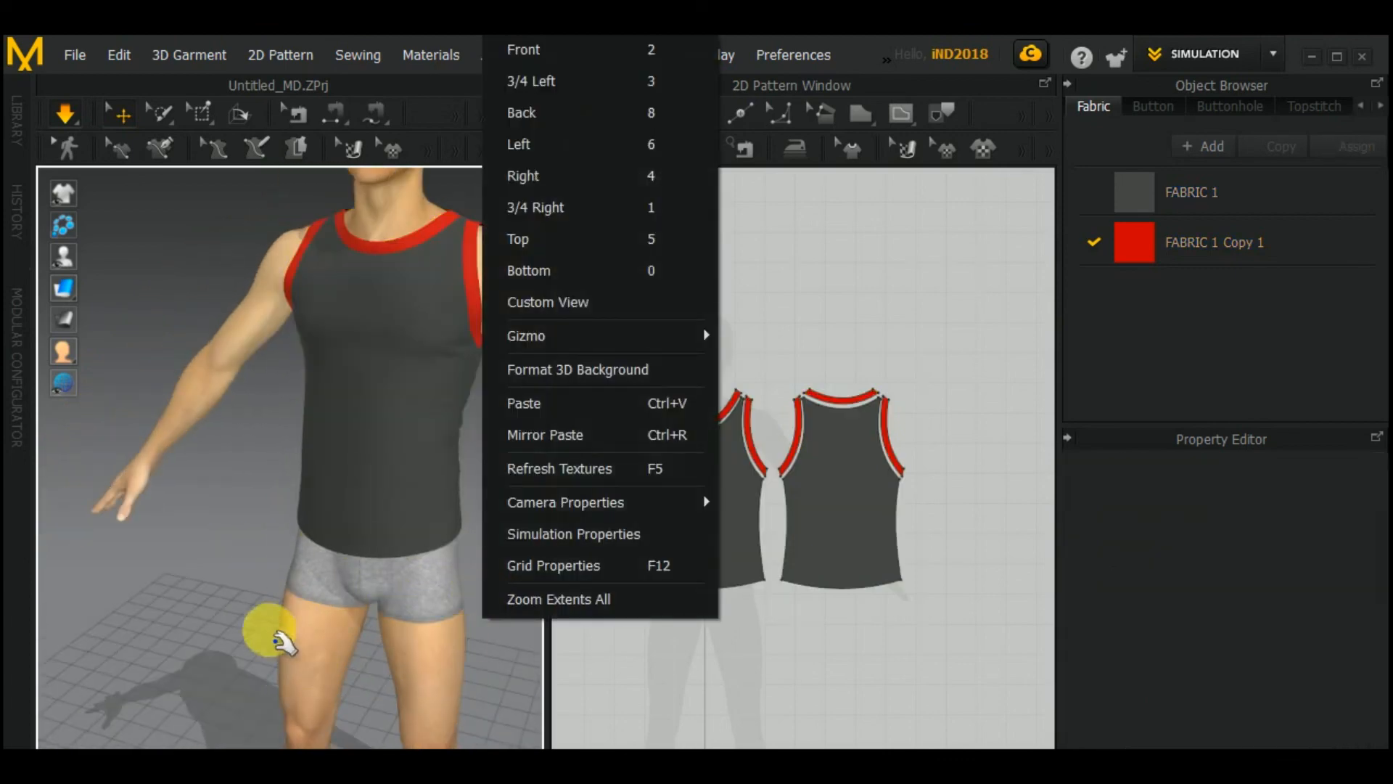
# Step: Tug the centre of the top's back hem sideways and down to smooth the wrinkles across the lower back
pyautogui.moveTo(241, 628); pyautogui.dragTo(224, 600, button='middle')
pyautogui.moveTo(203, 616); pyautogui.dragTo(626, 598, button='right')
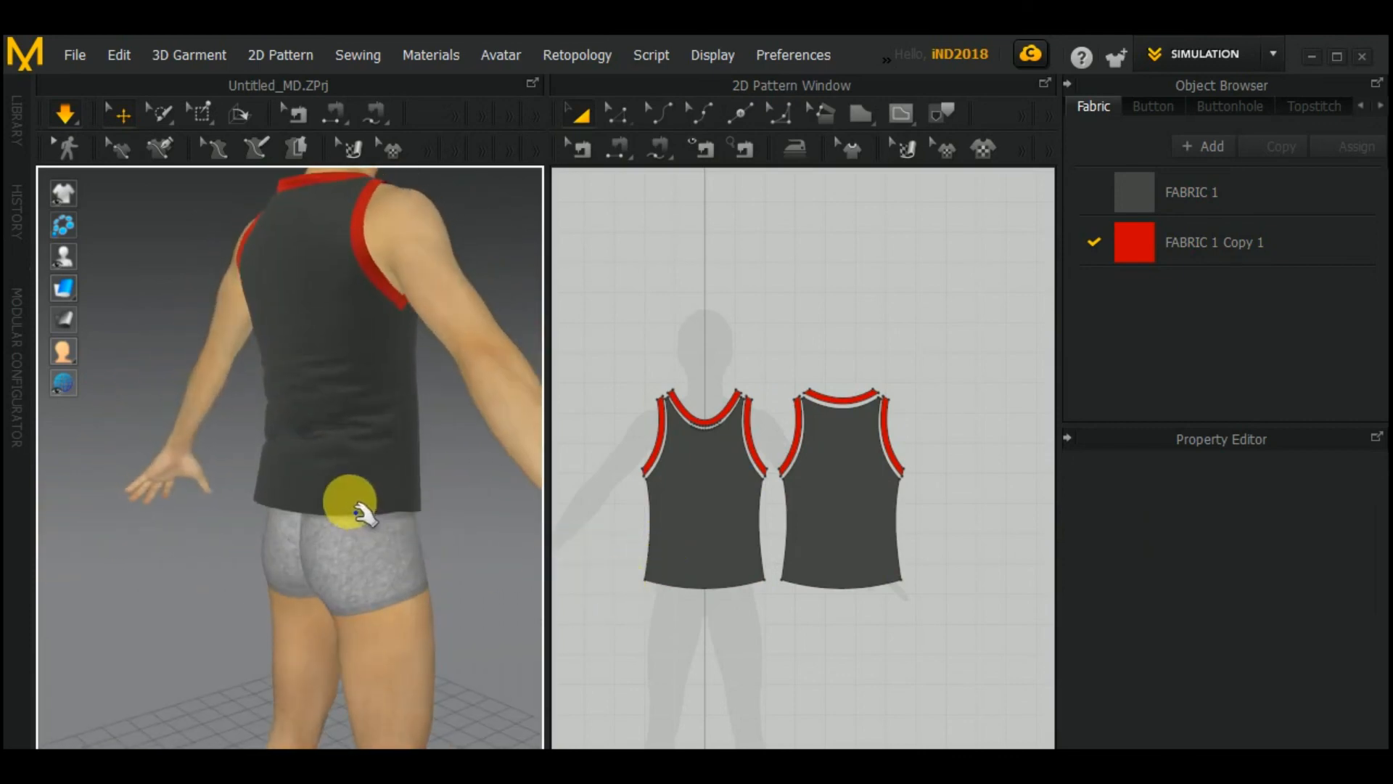
pyautogui.moveTo(348, 512); pyautogui.dragTo(291, 519)
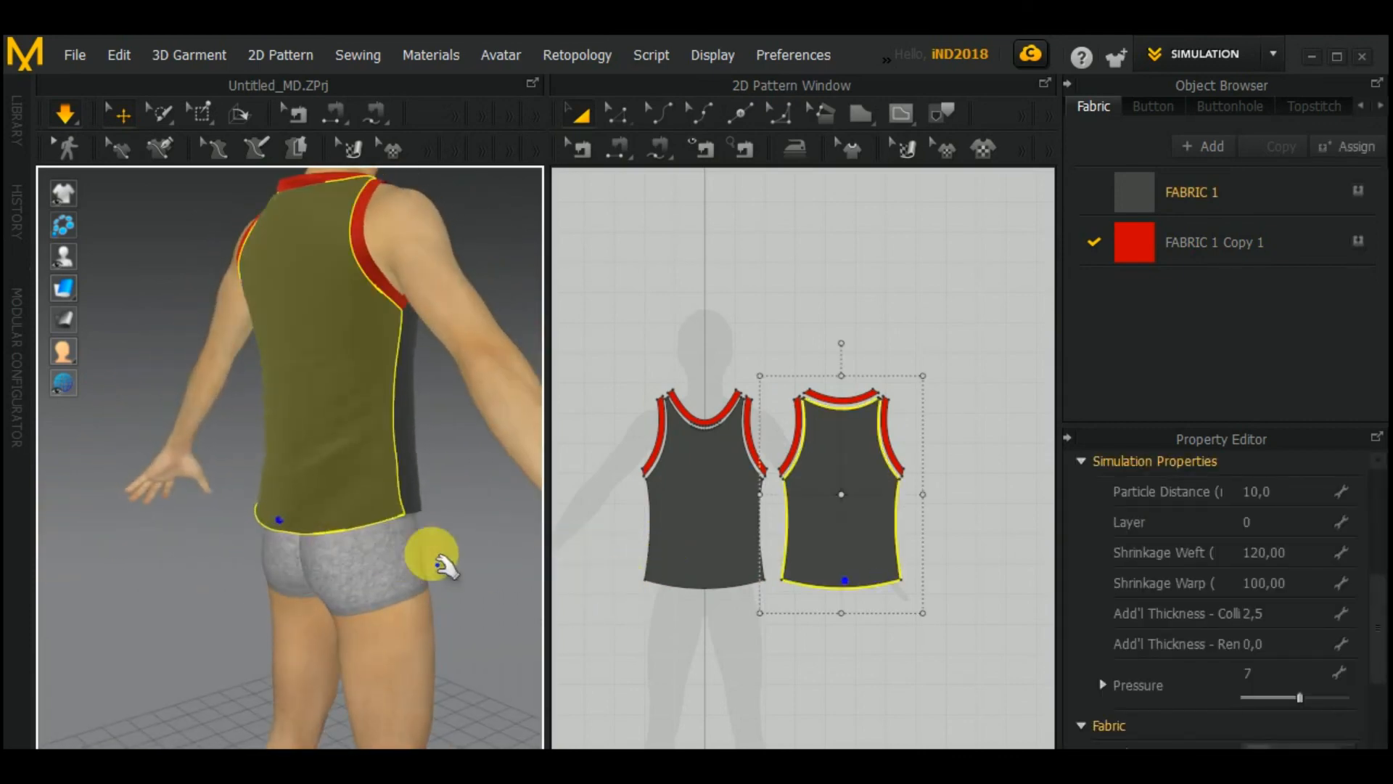
pyautogui.moveTo(441, 562); pyautogui.dragTo(489, 563)
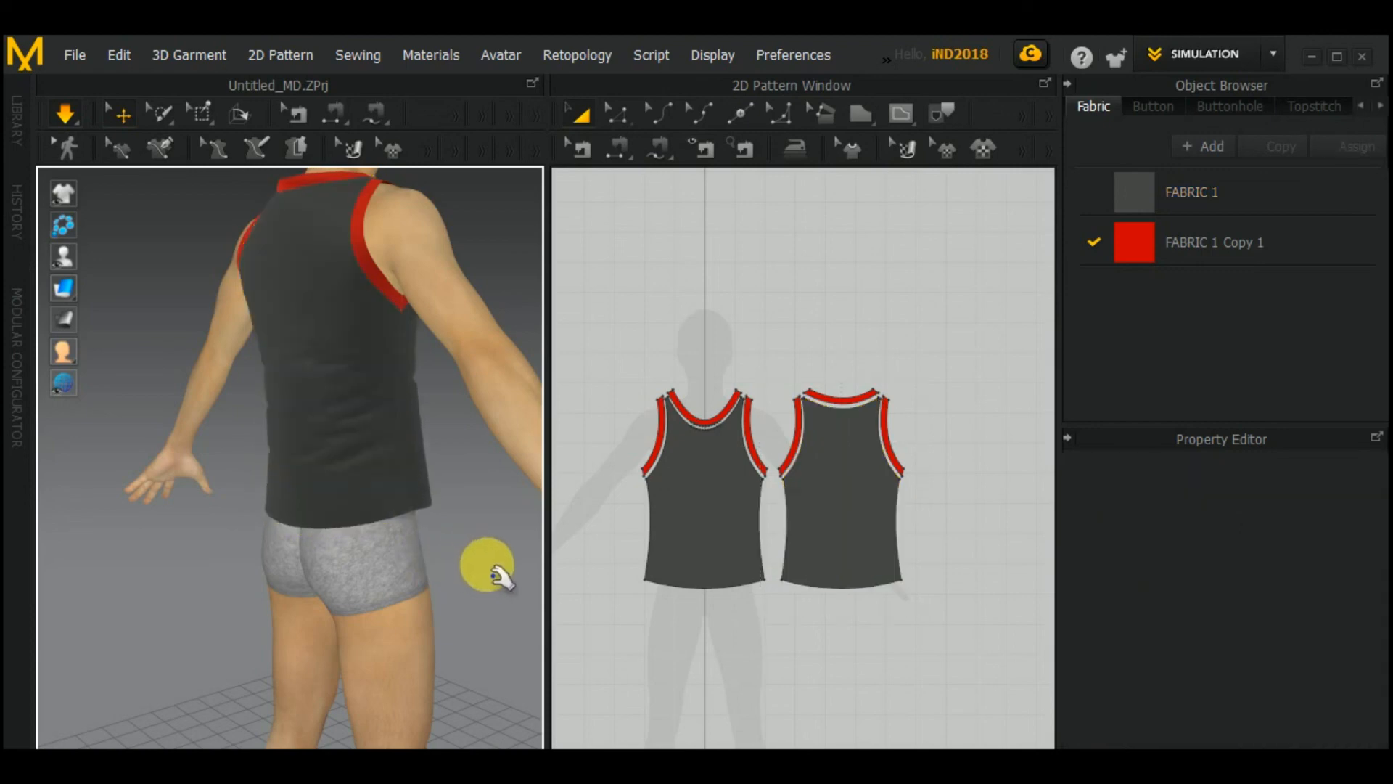
pyautogui.moveTo(488, 563); pyautogui.dragTo(331, 557, button='right')
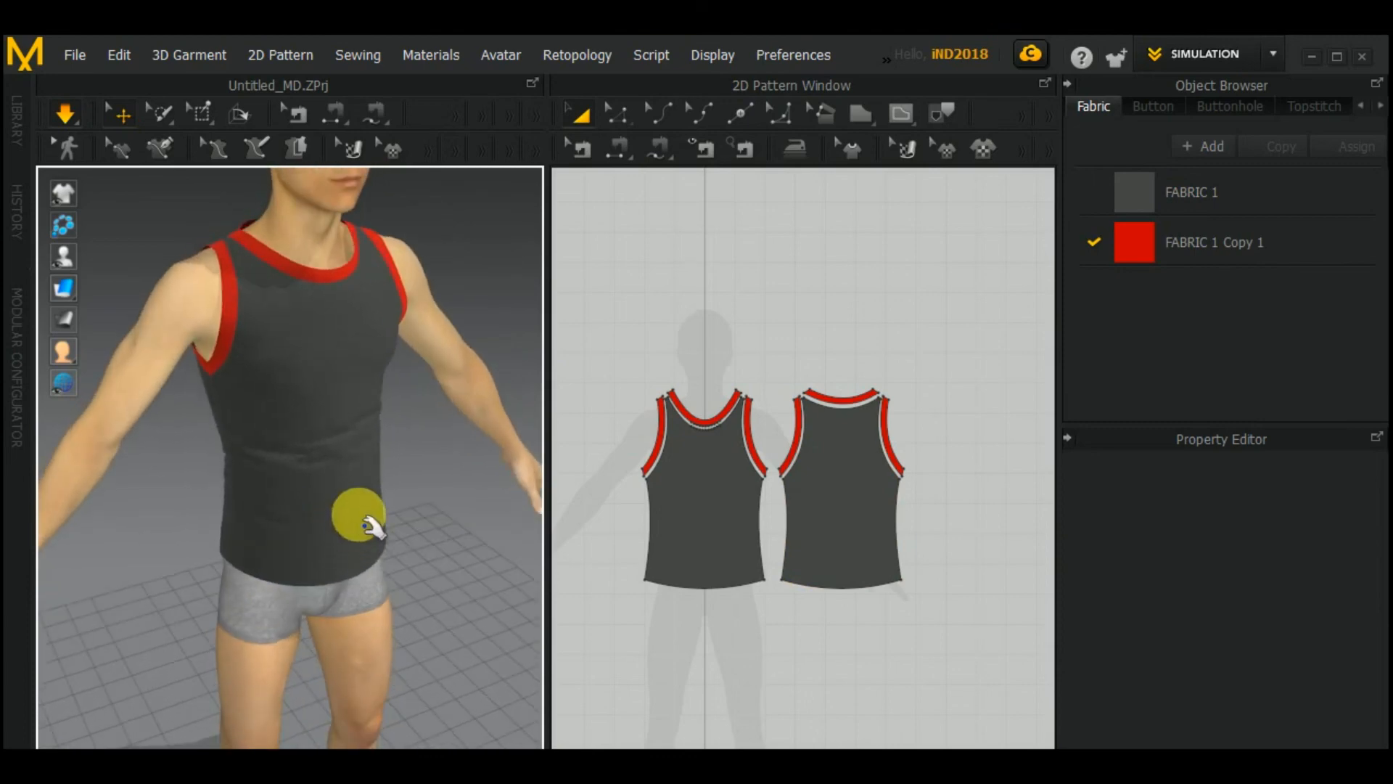
# Step: Select all the top's pattern pieces again and set their weft shrinkage to 110
pyautogui.moveTo(612, 314); pyautogui.dragTo(993, 678)
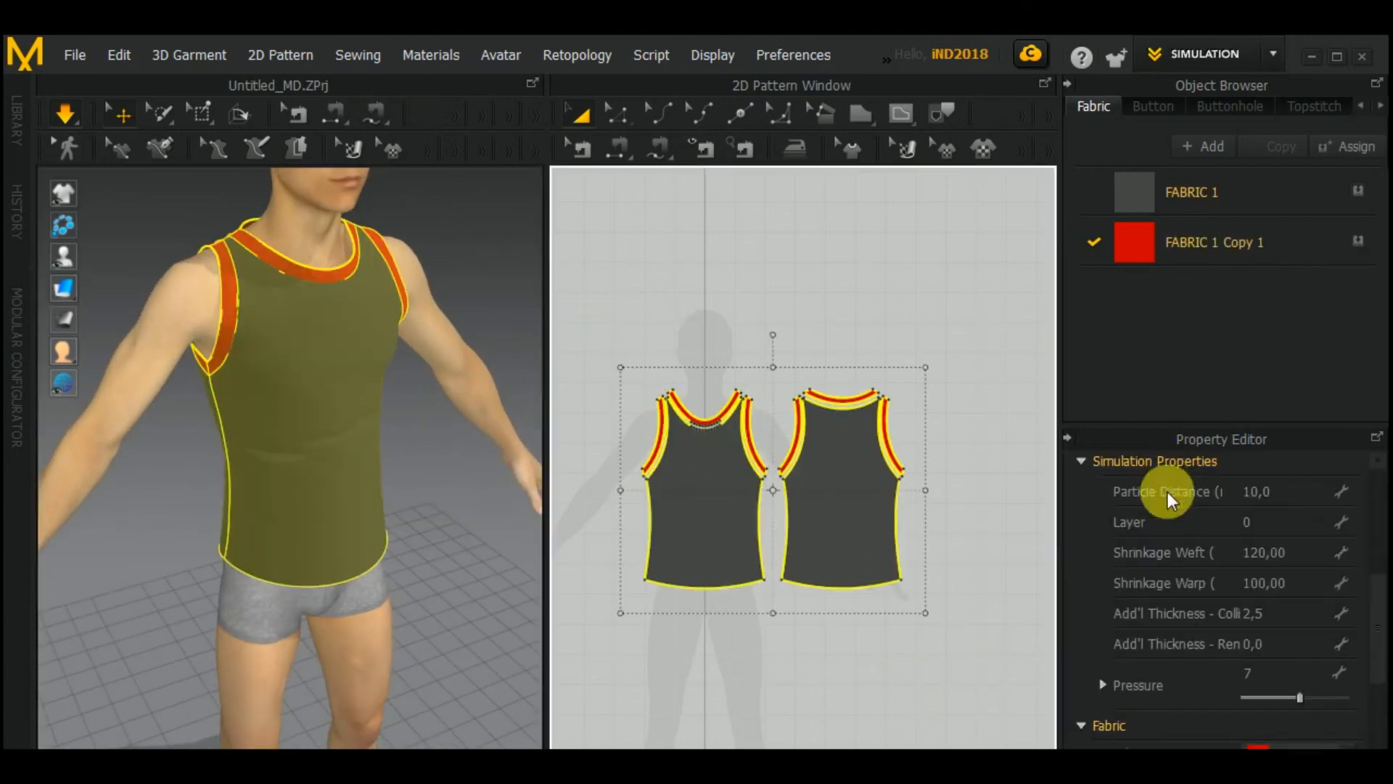
pyautogui.click(1282, 562)
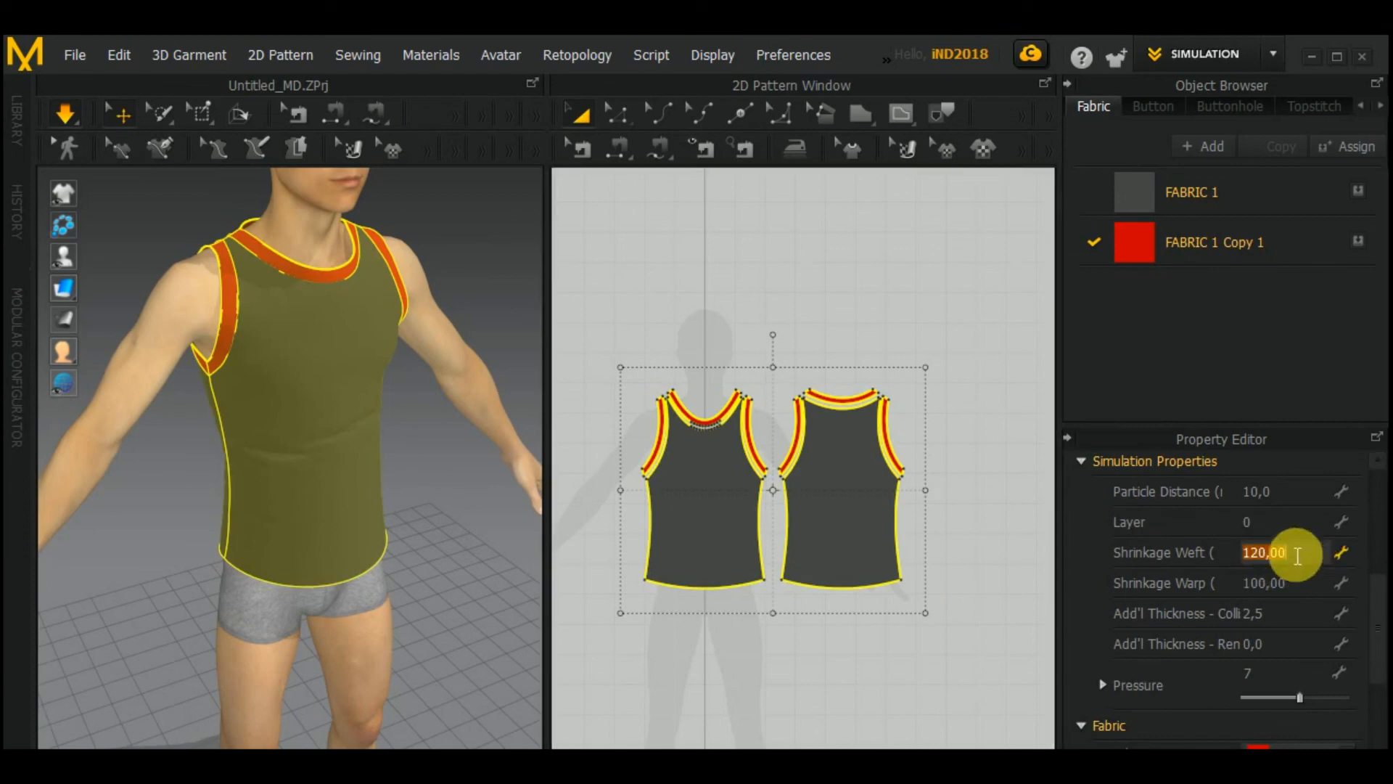
pyautogui.write('110')
pyautogui.press('Return')
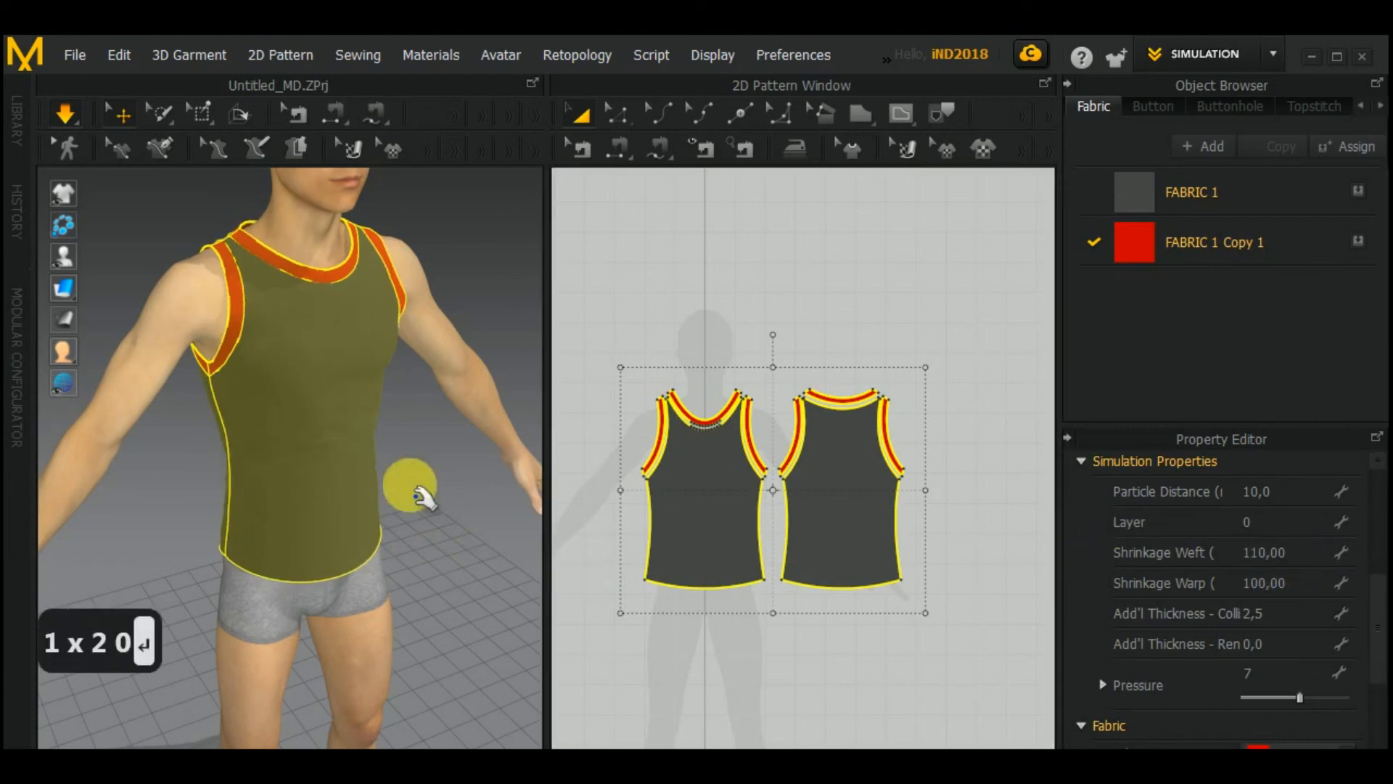
# Step: Pull the top's front and back hems down to settle the drape, and check the fit on the whole avatar
pyautogui.click(321, 521)
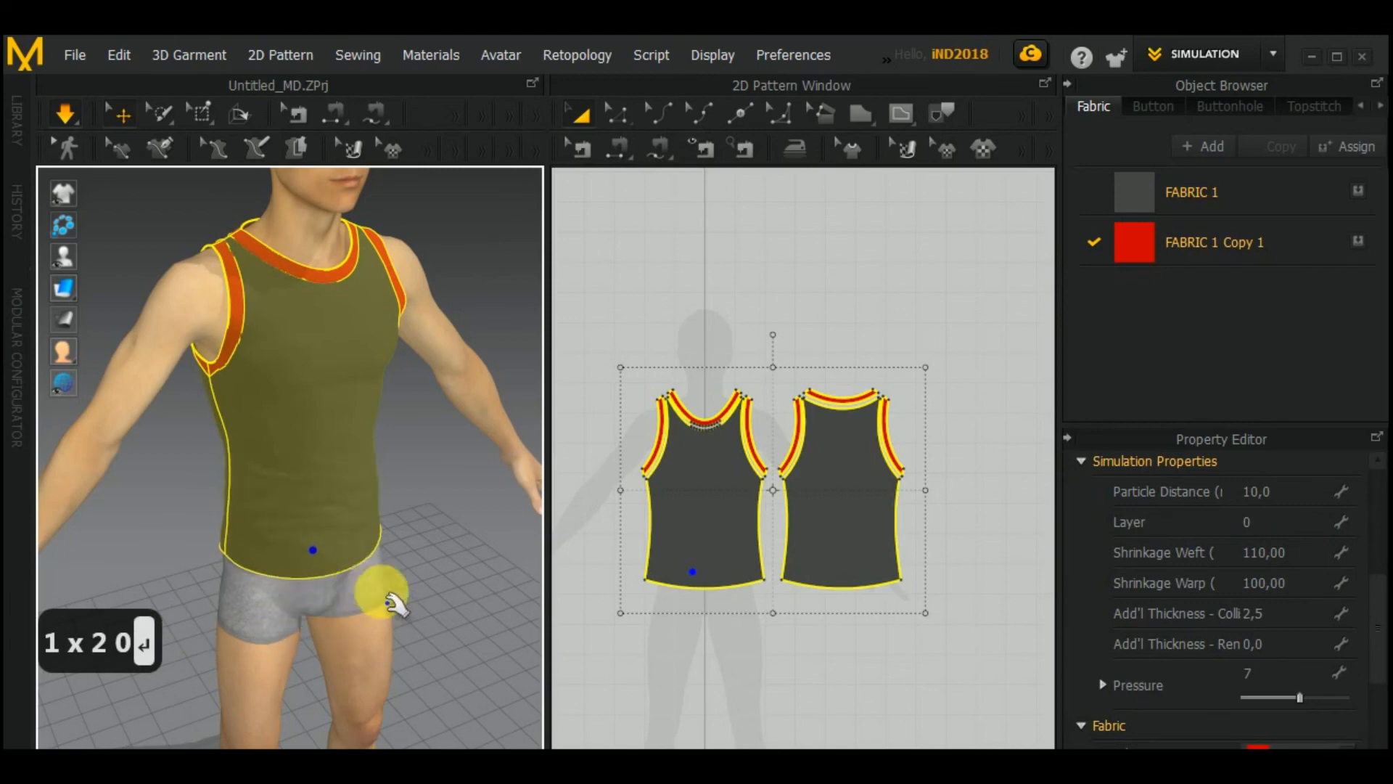
pyautogui.moveTo(180, 644); pyautogui.dragTo(498, 576, button='right')
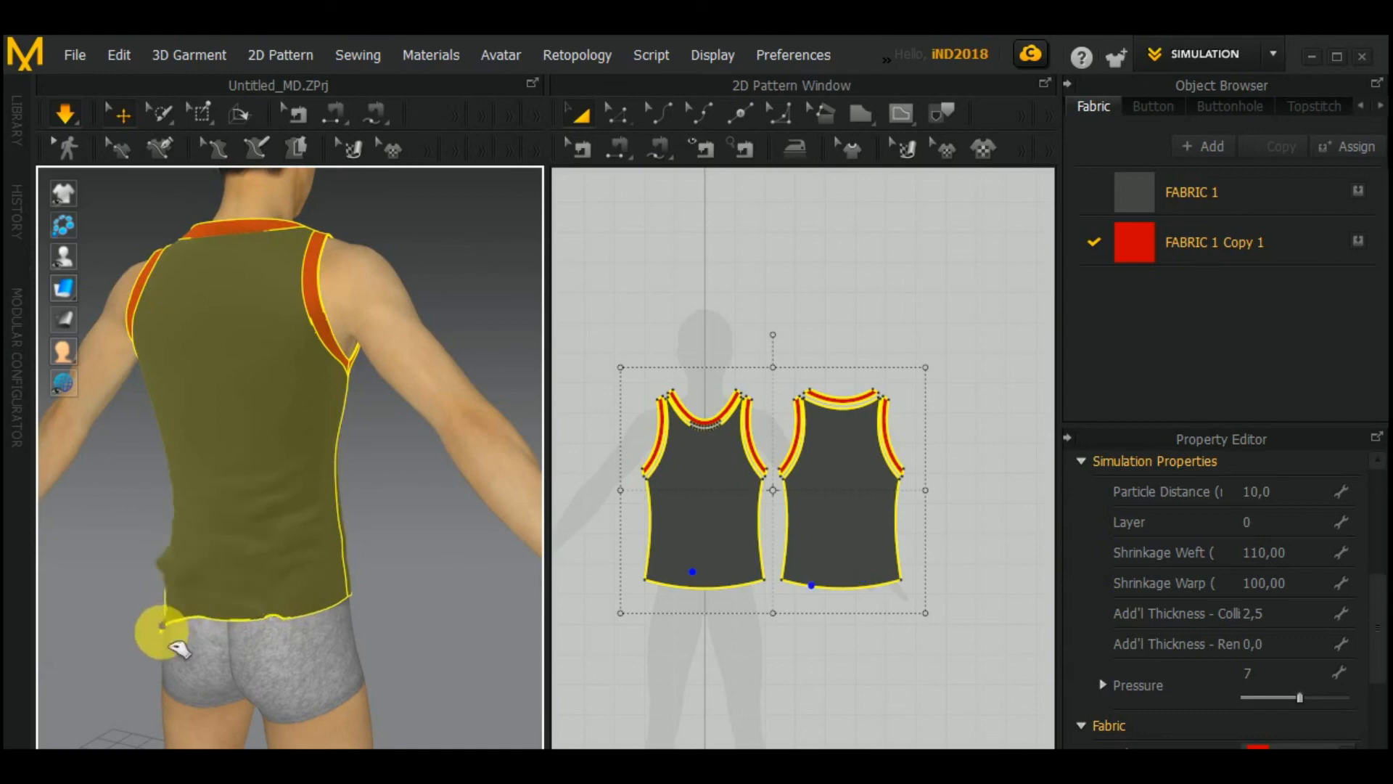
pyautogui.rightClick(424, 616)
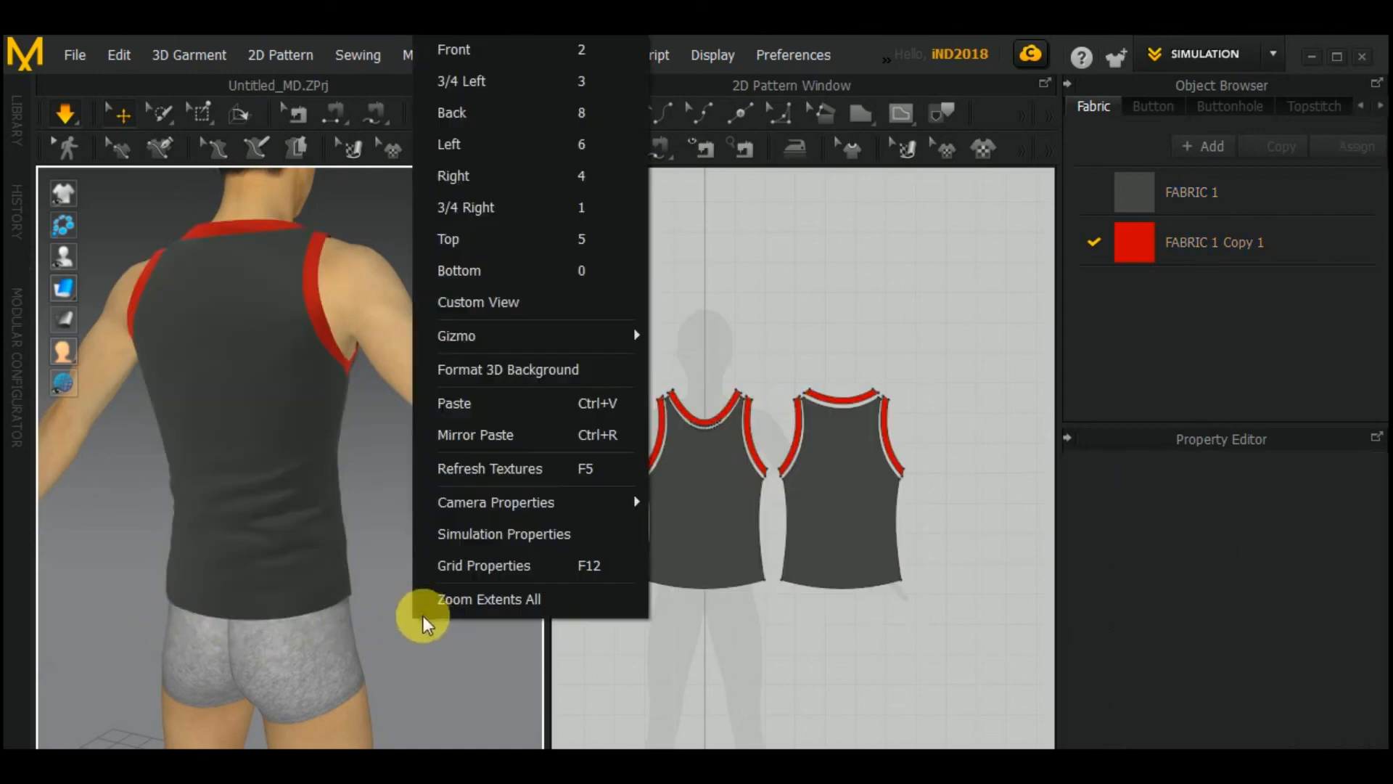
pyautogui.moveTo(401, 666); pyautogui.dragTo(190, 617, button='right')
pyautogui.scroll(-2, 190, 617)
pyautogui.moveTo(416, 561); pyautogui.dragTo(424, 597, button='middle')
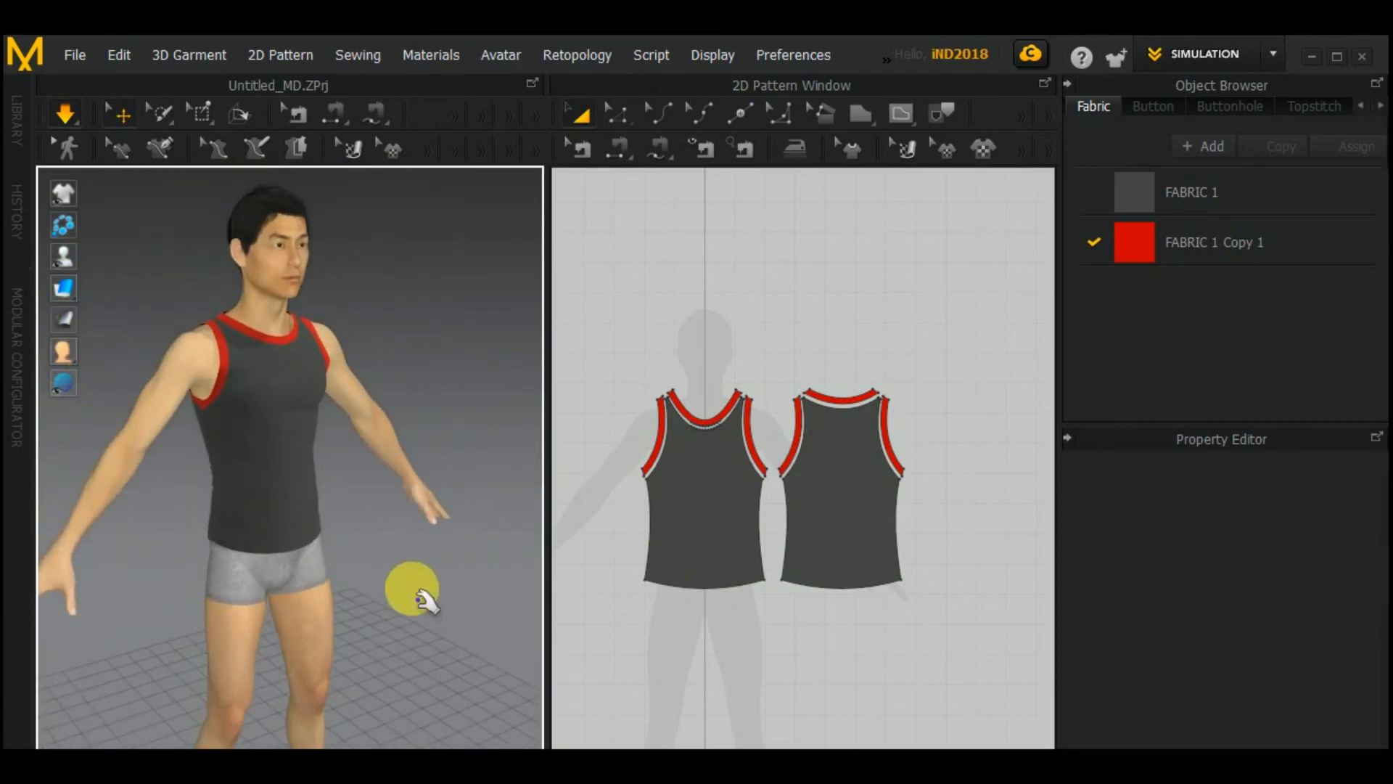
pyautogui.moveTo(420, 620)
pyautogui.mouseDown(button='right')
pyautogui.moveTo(320, 616)
pyautogui.moveTo(435, 622)
pyautogui.mouseUp(button='right')
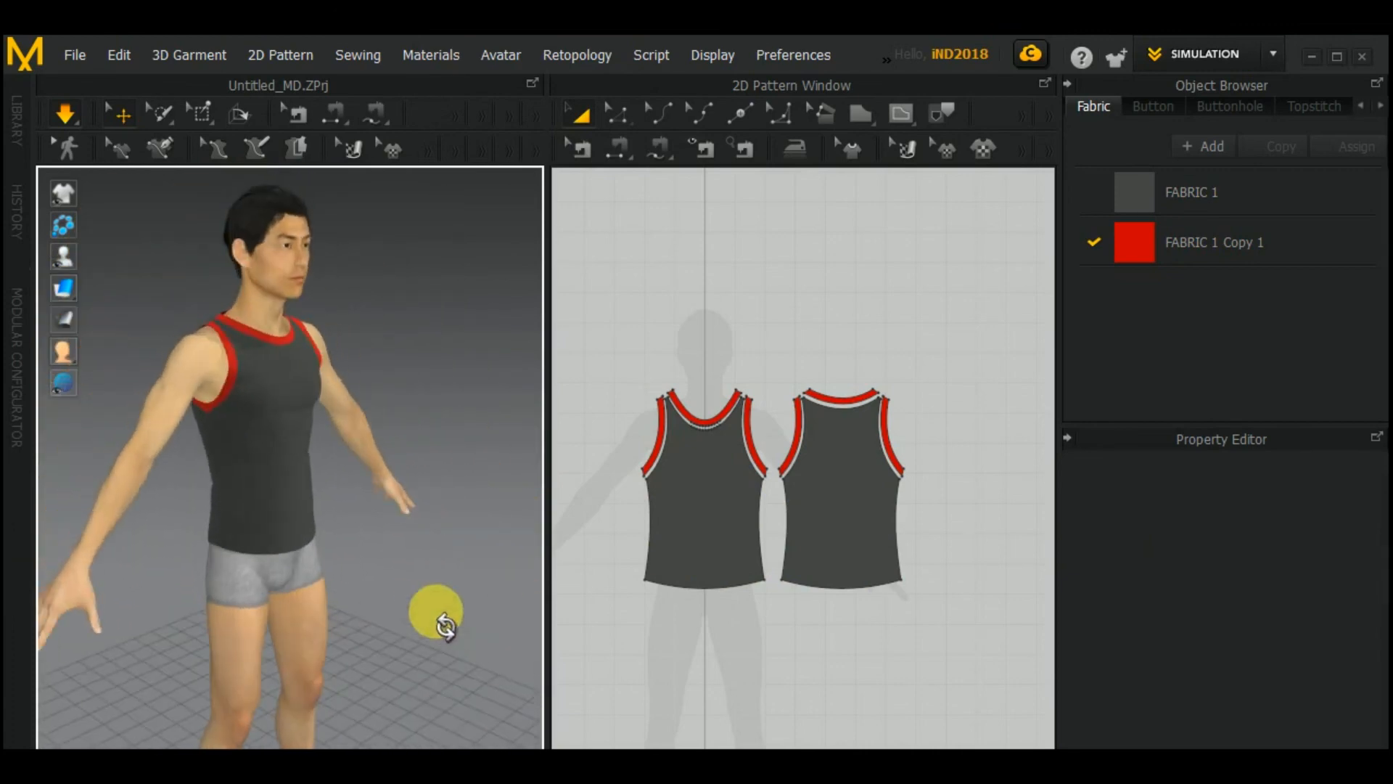